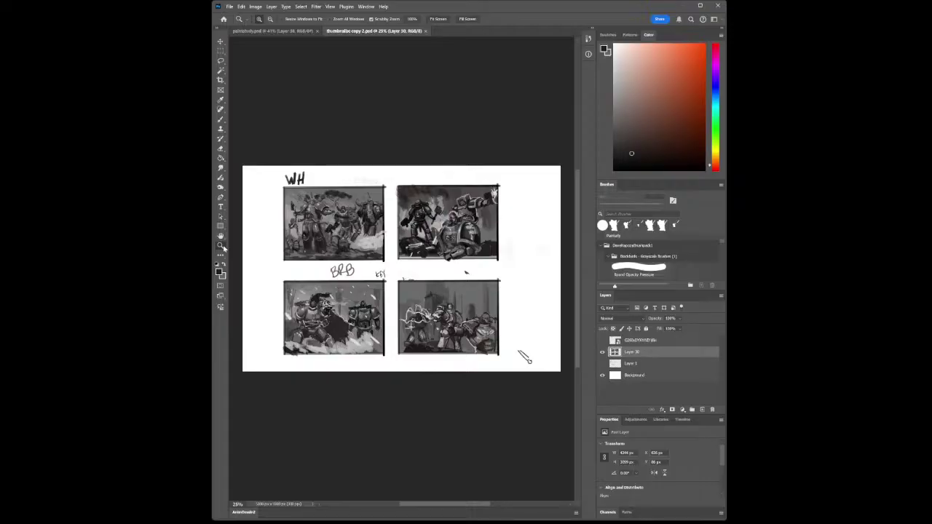
- Sample a grey from the fallen figure in the upper-right thumbnail as the brush colour and create a new layer above Layer 30
scroll(480, 251, up, 6)
scroll(497, 254, down, 6)
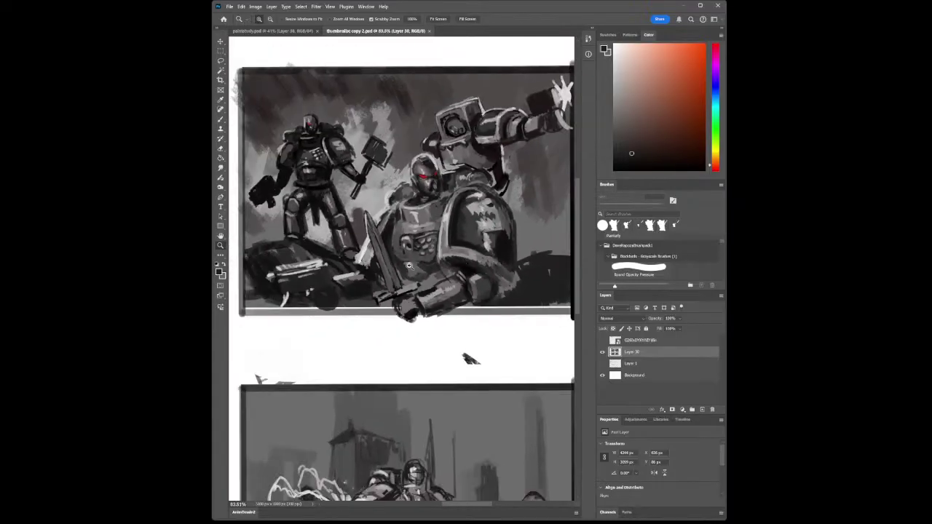
scroll(313, 306, up, 5)
click(221, 99)
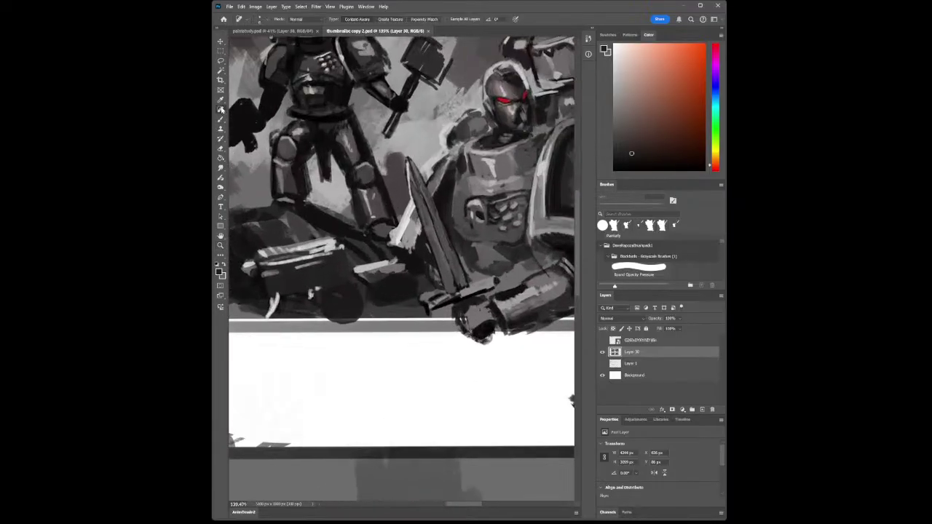
click(333, 294)
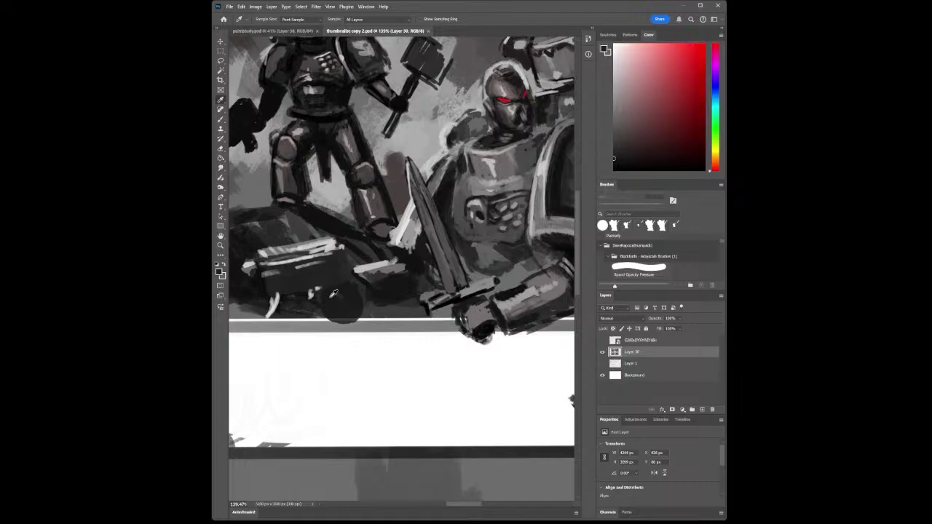
click(221, 119)
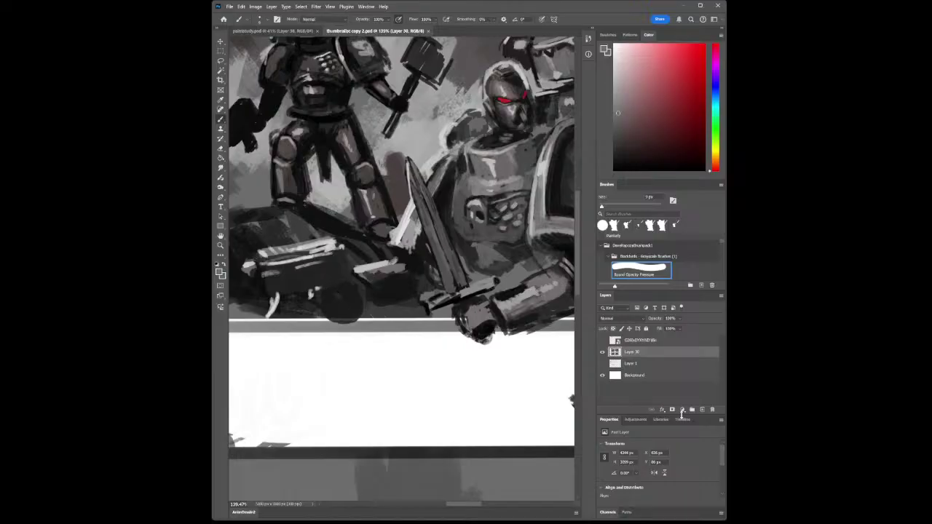
click(701, 410)
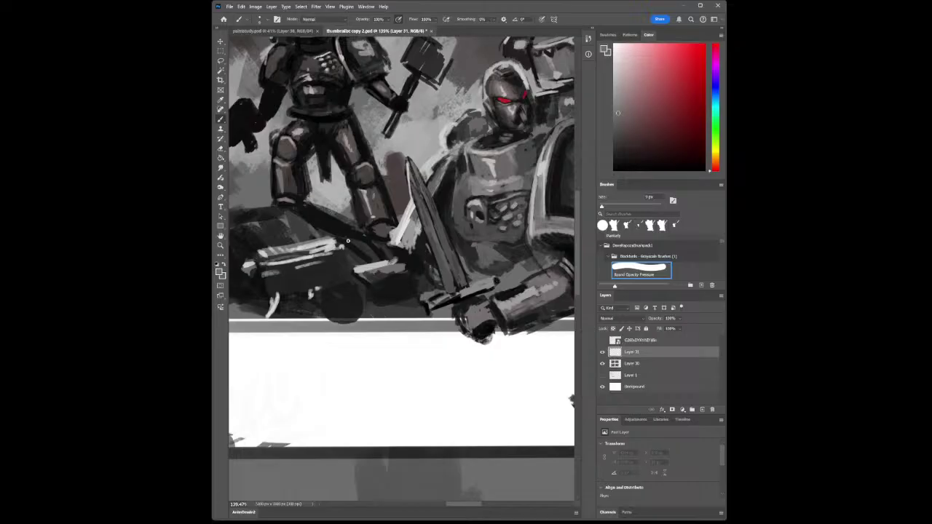
- Paint the fingers of the fallen figure's fist on the dark round shape, using mid-grey strokes and then lighter grey ones
click(328, 295)
drag(343, 290, 345, 301)
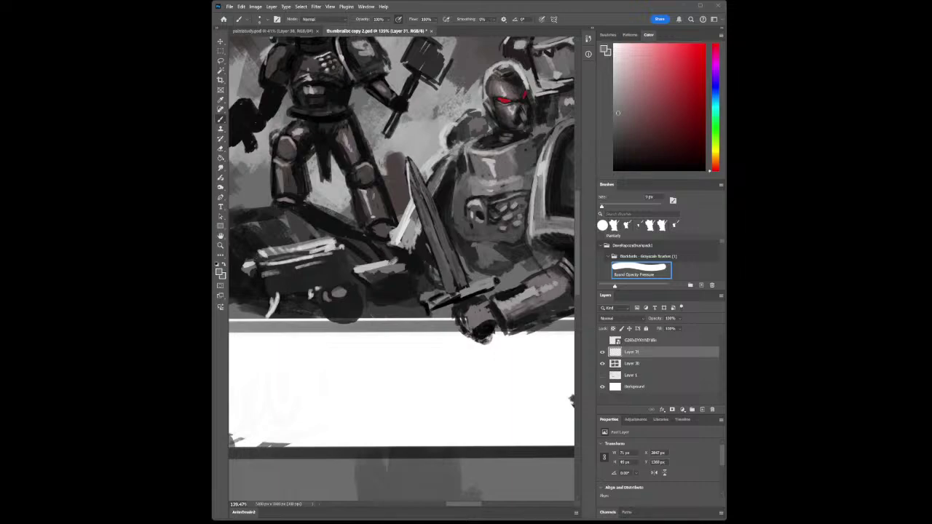
key(i)
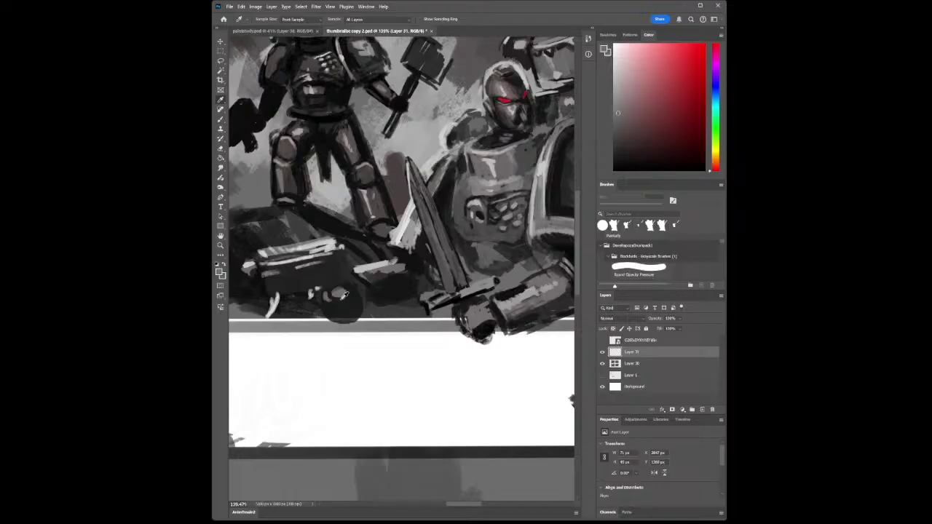
drag(617, 102, 614, 84)
key(b)
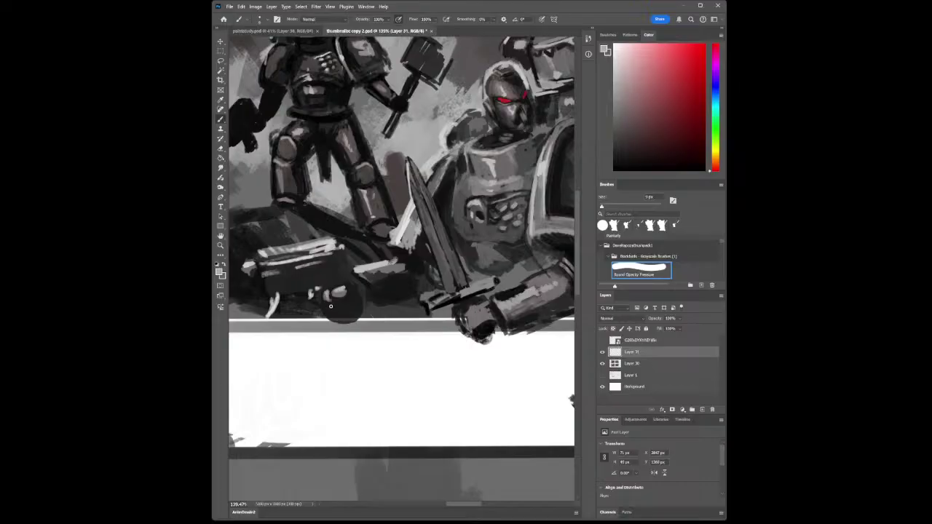
mouse_move(340, 298)
mouse_down()
mouse_move(343, 313)
mouse_move(350, 306)
mouse_up()
- Sample a dark grey near the fist and paint short strokes over its top to shape the back of the hand
key(i)
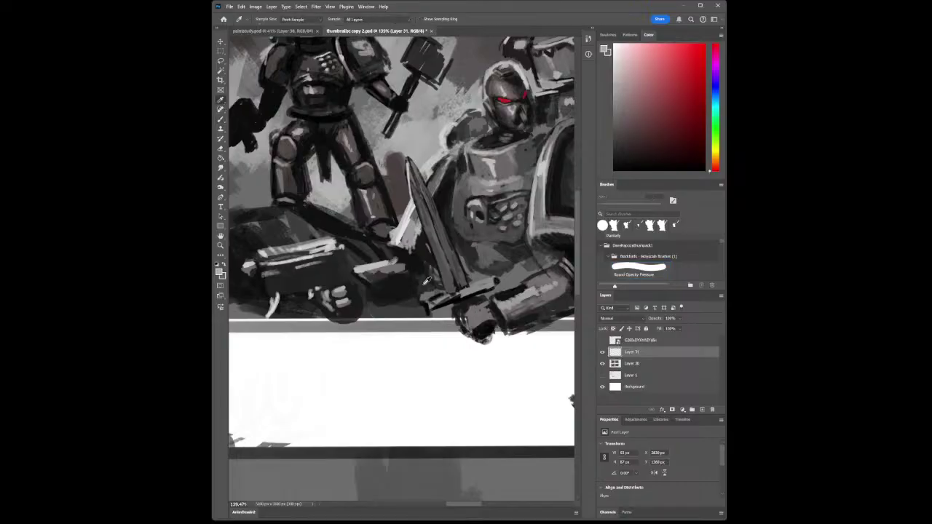
click(354, 291)
click(350, 266)
key(b)
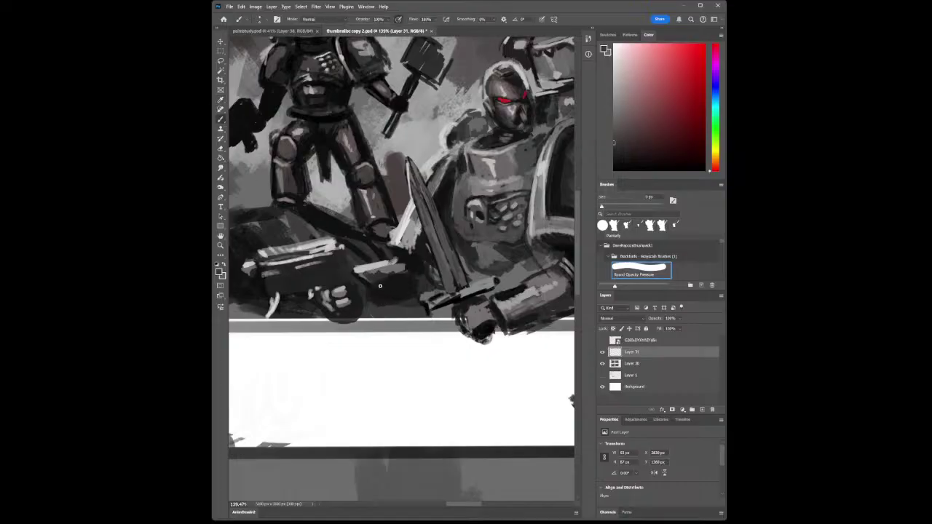
drag(346, 280, 344, 278)
click(332, 289)
drag(341, 284, 344, 282)
- Sample a dark grey near the forearm highlight and block in the forearm beside the fist with a larger brush
click(220, 99)
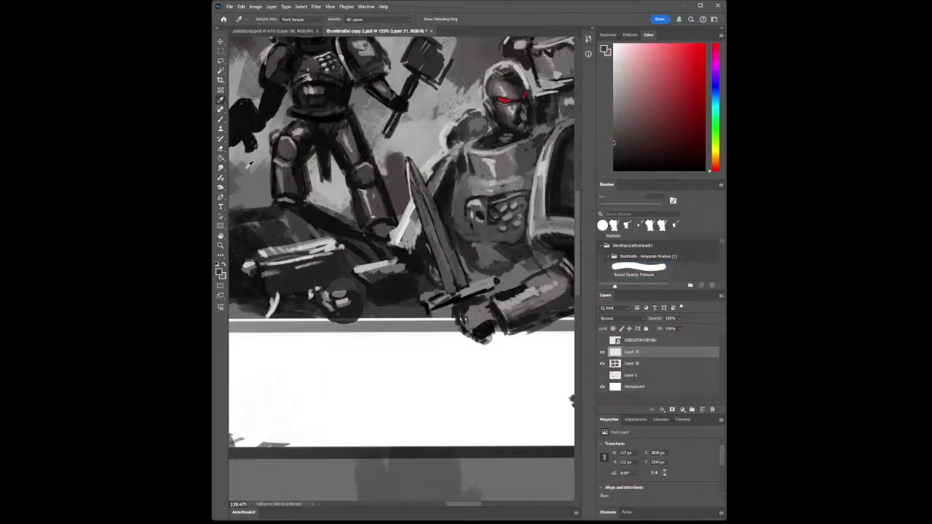
click(391, 269)
click(220, 119)
key(bracketright)
key(bracketright)
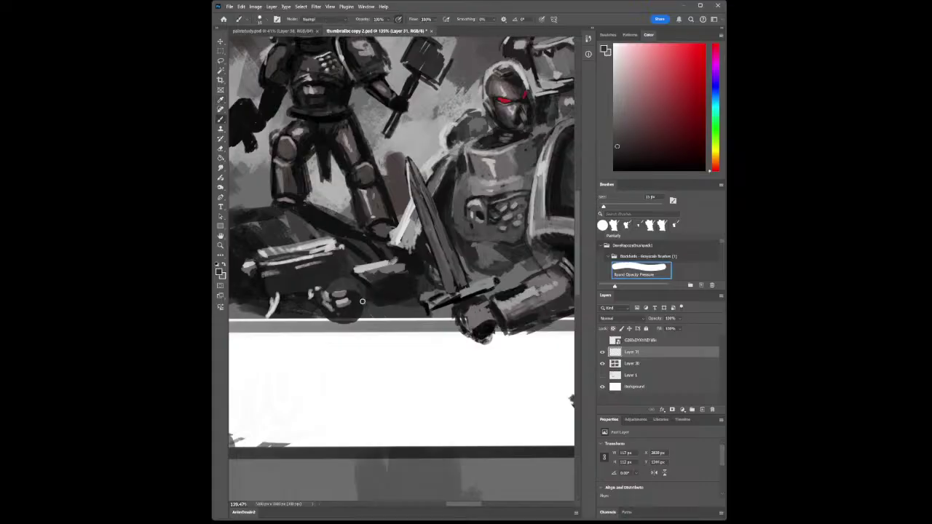
mouse_move(369, 282)
mouse_down()
mouse_move(402, 281)
mouse_move(383, 292)
mouse_up()
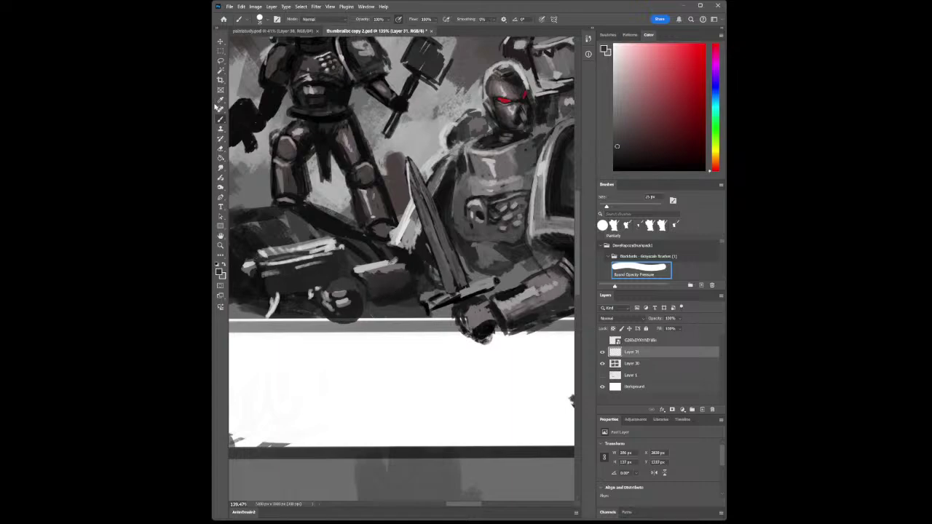
- Sample the light grey of the forearm highlight and paint a light rim down the forearm's end next to the fist
click(220, 109)
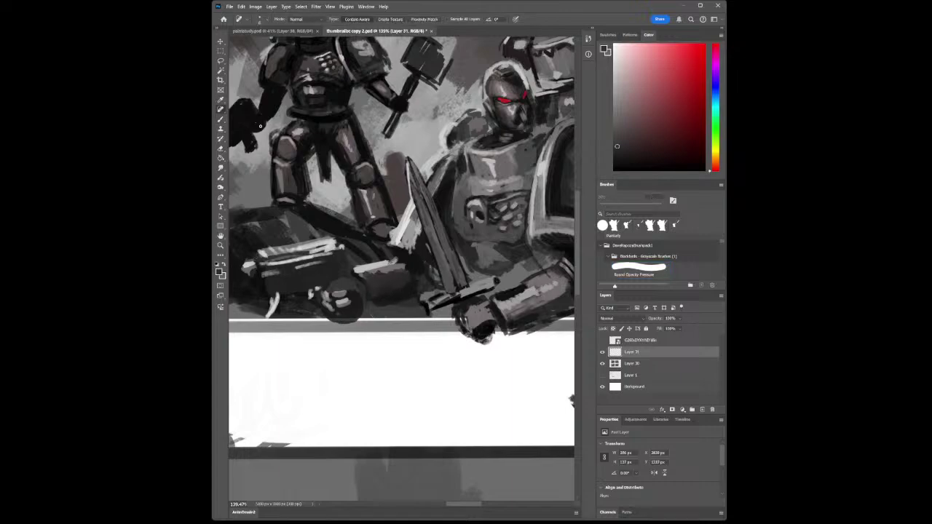
key(i)
click(364, 263)
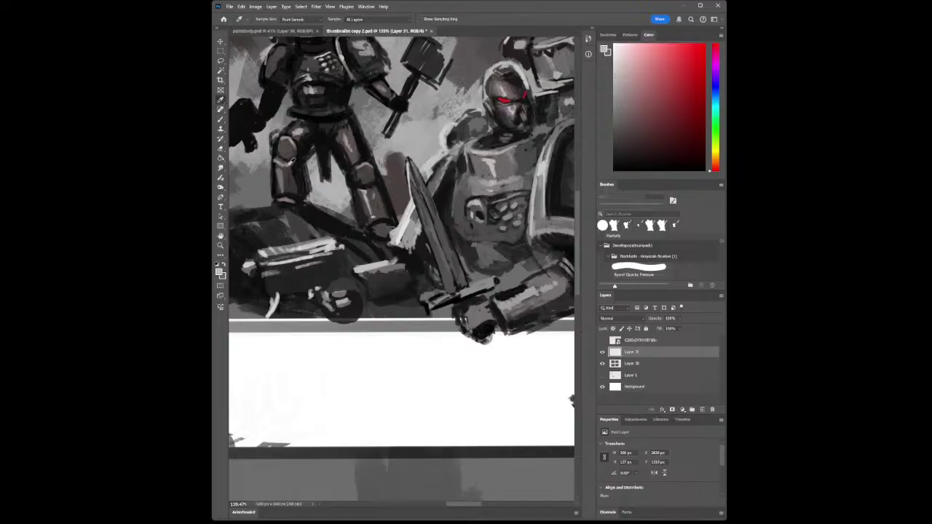
click(220, 118)
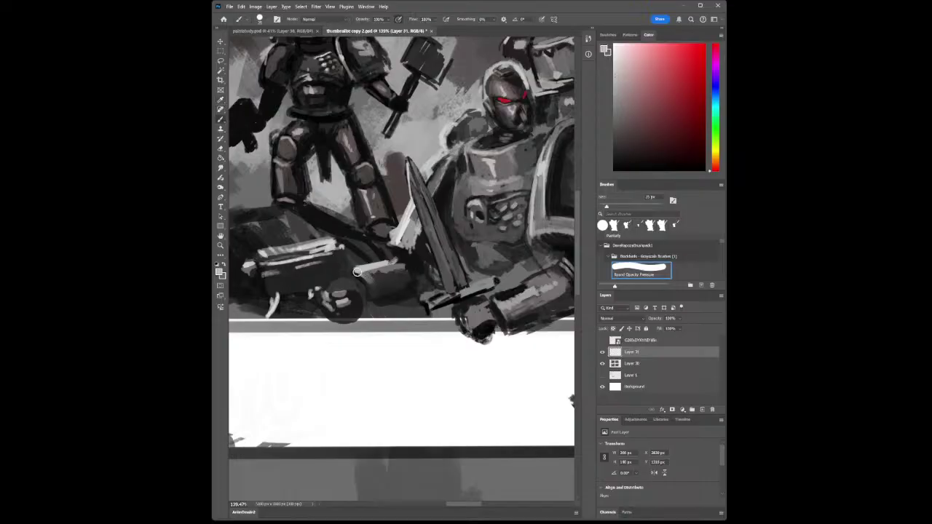
drag(357, 271, 373, 297)
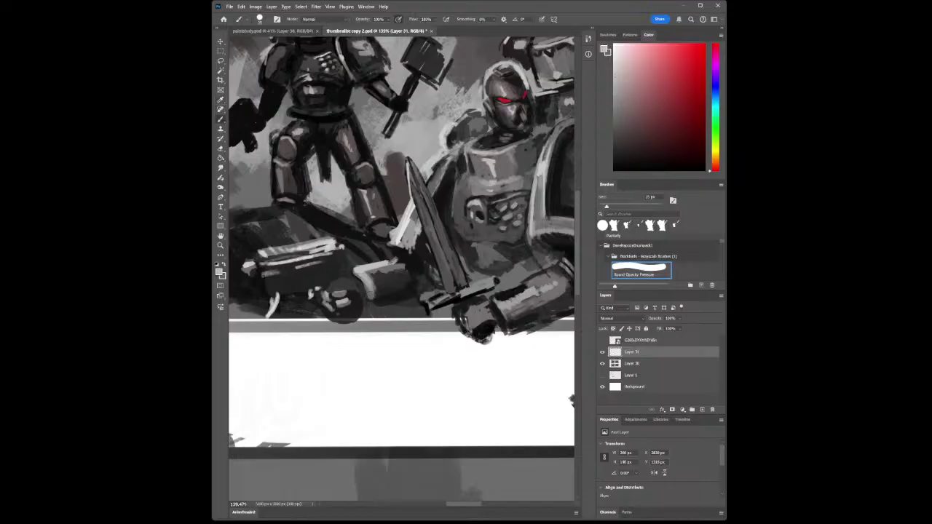
- Sample the forearm's dark grey and paint over the lower part of the light rim to soften it
click(220, 100)
click(379, 277)
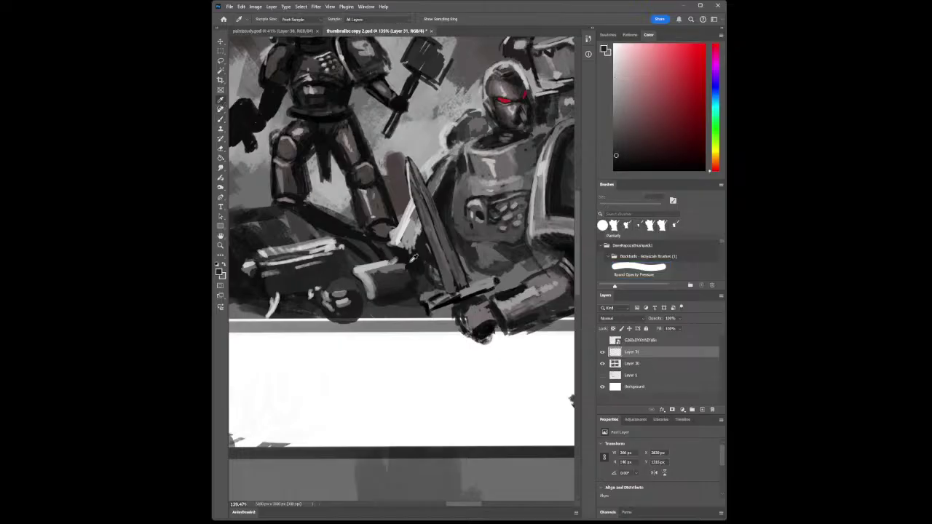
click(387, 294)
click(382, 281)
click(220, 119)
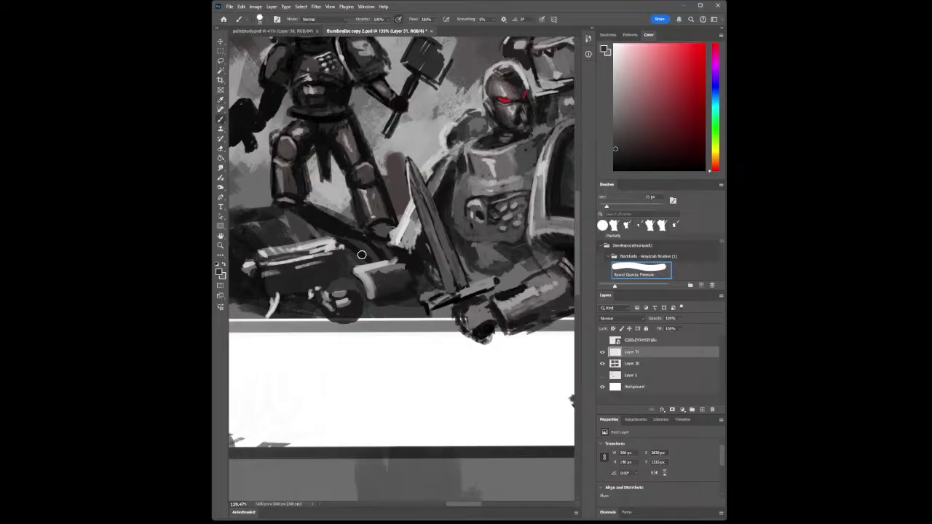
mouse_move(374, 279)
mouse_down()
mouse_move(377, 296)
mouse_move(370, 294)
mouse_up()
- Sample a near-black beside the sword and darken the shadows around the forearm and fist, adjusting the brush size
click(220, 100)
click(412, 255)
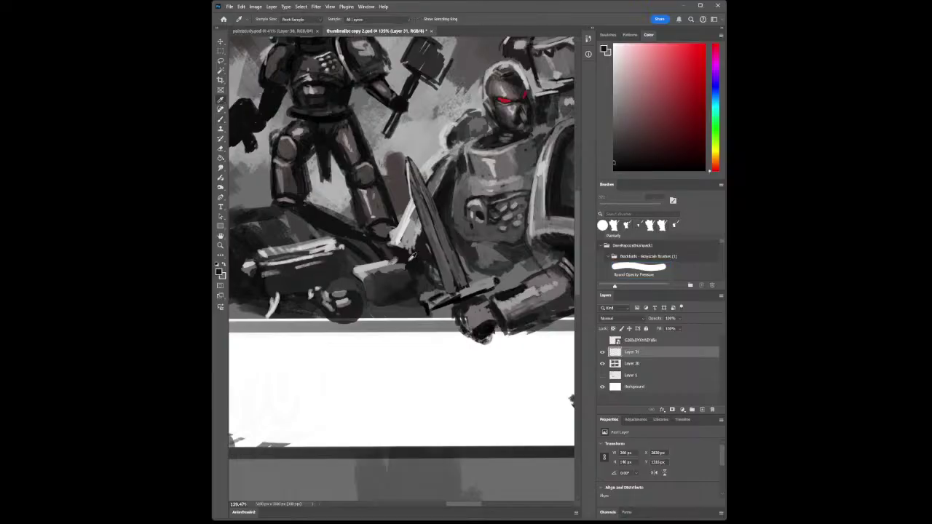
click(221, 121)
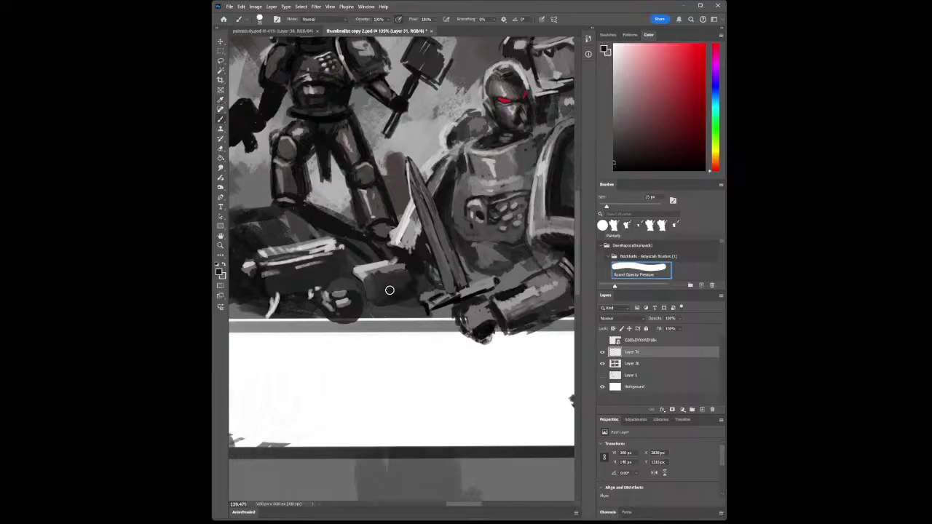
key(bracketleft)
key(bracketleft)
key(bracketleft)
key(bracketleft)
key(bracketleft)
key(bracketright)
key(bracketright)
key(bracketright)
- Refine the fist with sampled mid-grey finger strokes and near-black gaps between the fingers, using a fine brush
click(220, 100)
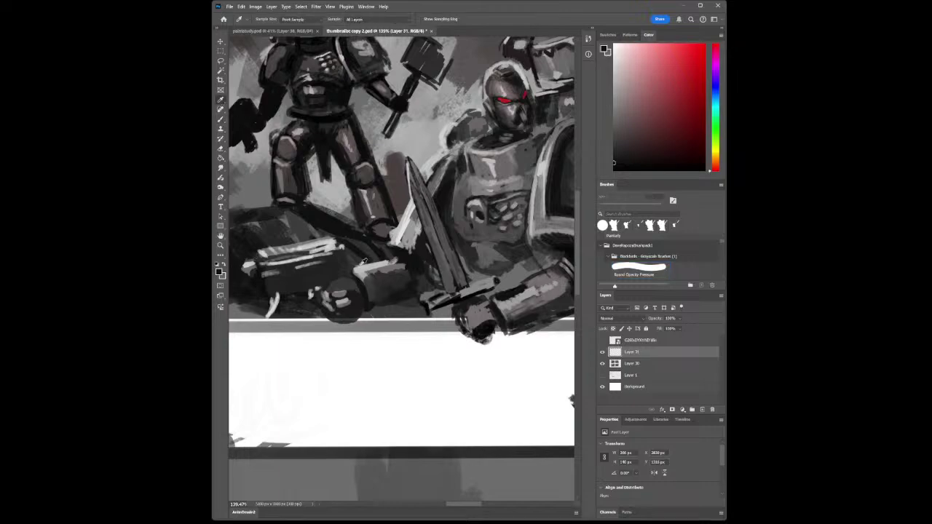
click(337, 280)
click(220, 119)
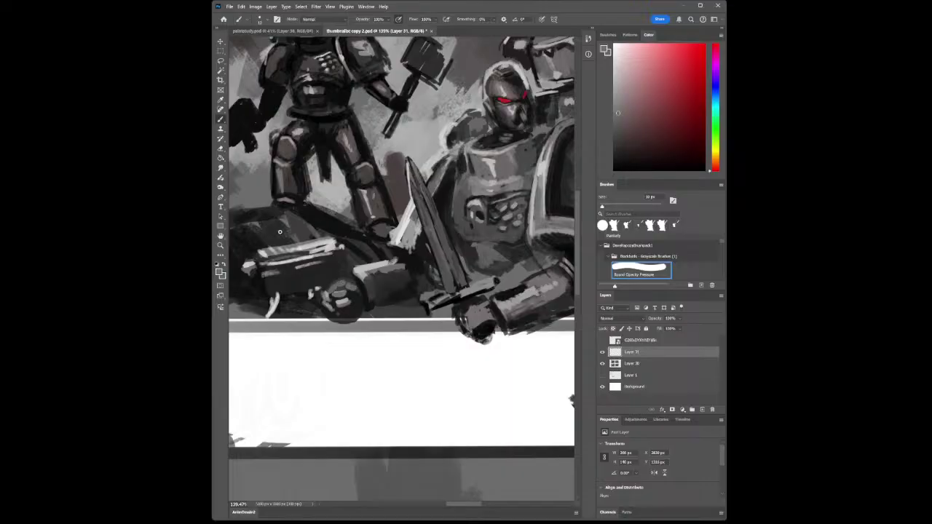
click(220, 109)
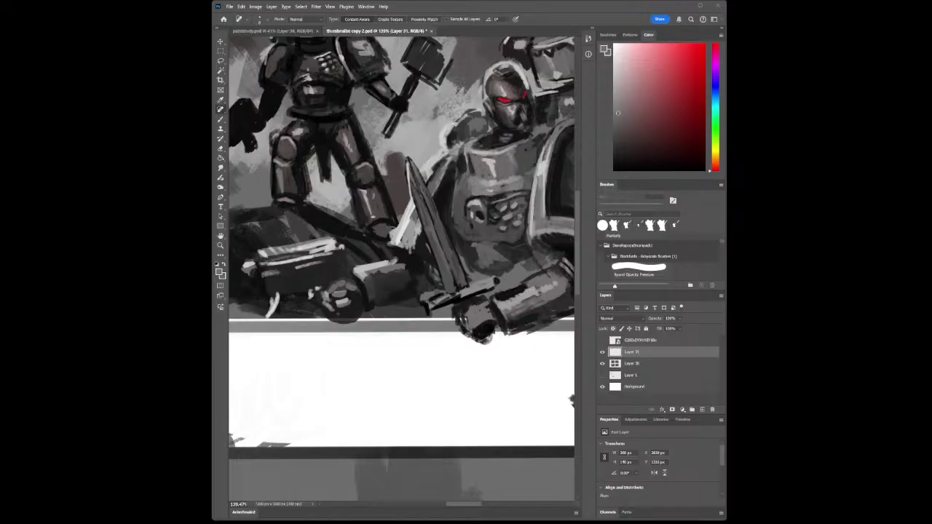
key(i)
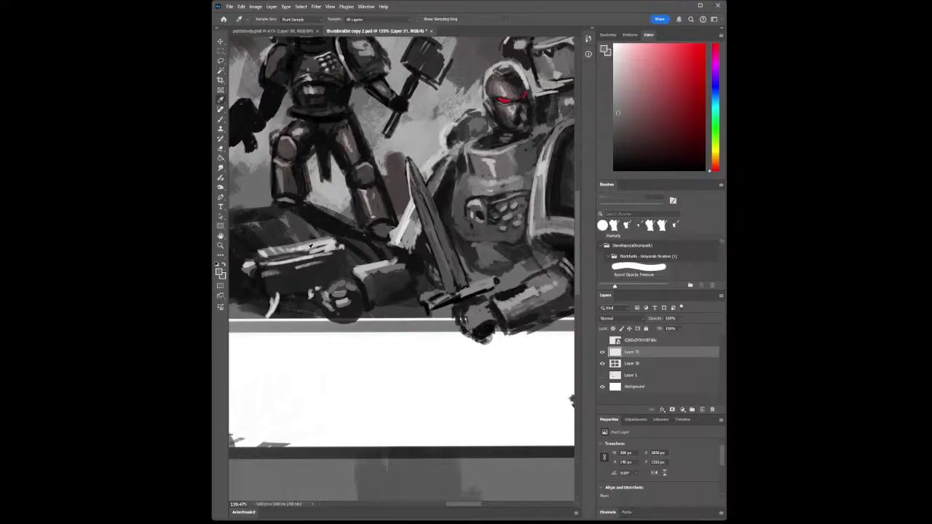
click(361, 279)
click(221, 119)
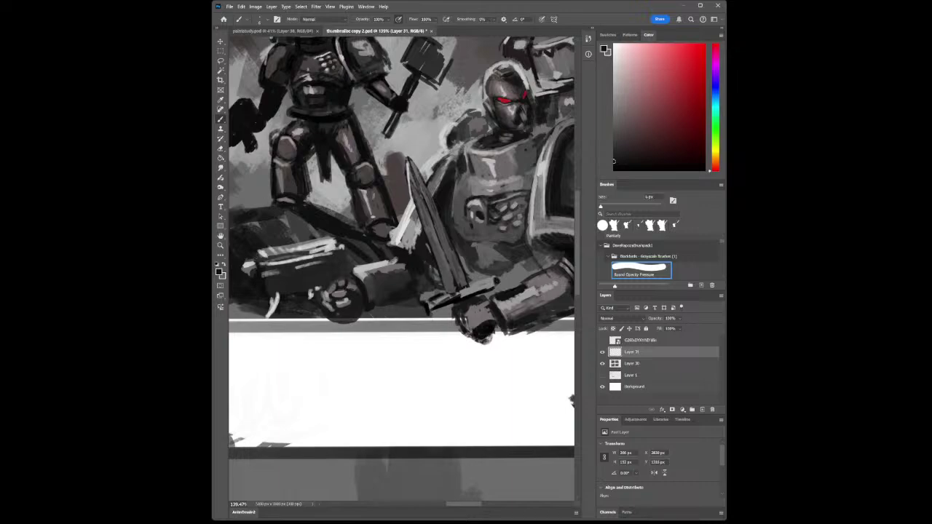
- Sample a light grey from the fist and paint highlights on its lower fingers with a 6 px brush
click(220, 100)
click(329, 294)
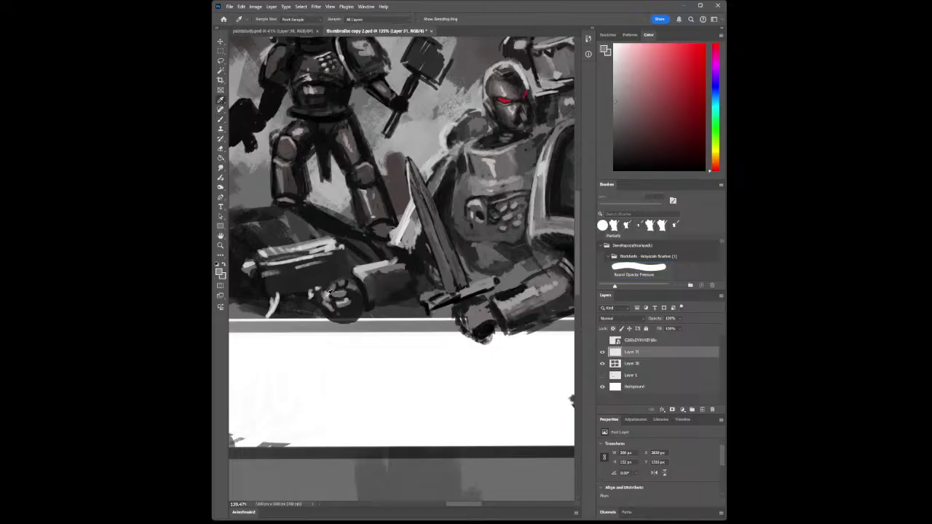
click(221, 119)
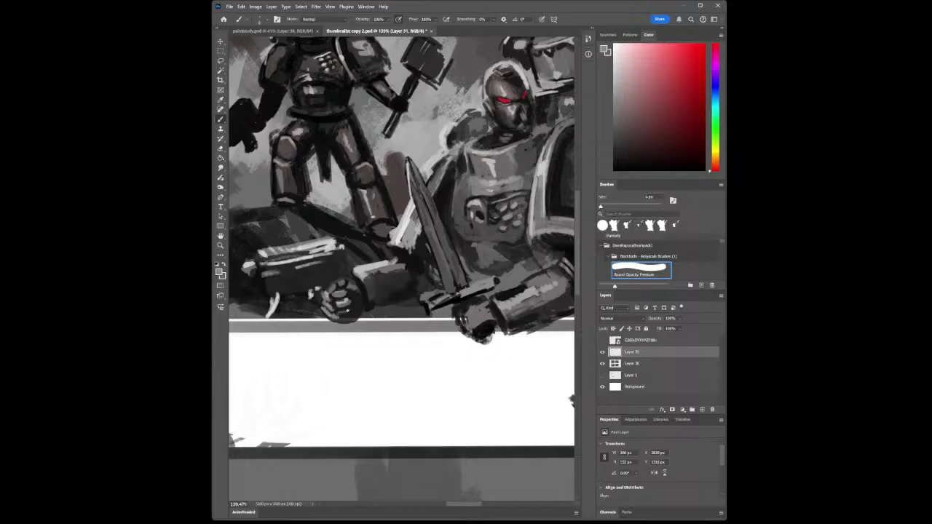
drag(340, 311, 348, 311)
- Sample a dark grey and paint a dark stroke at the base of the white spike near the thumbnail's lower edge
key(i)
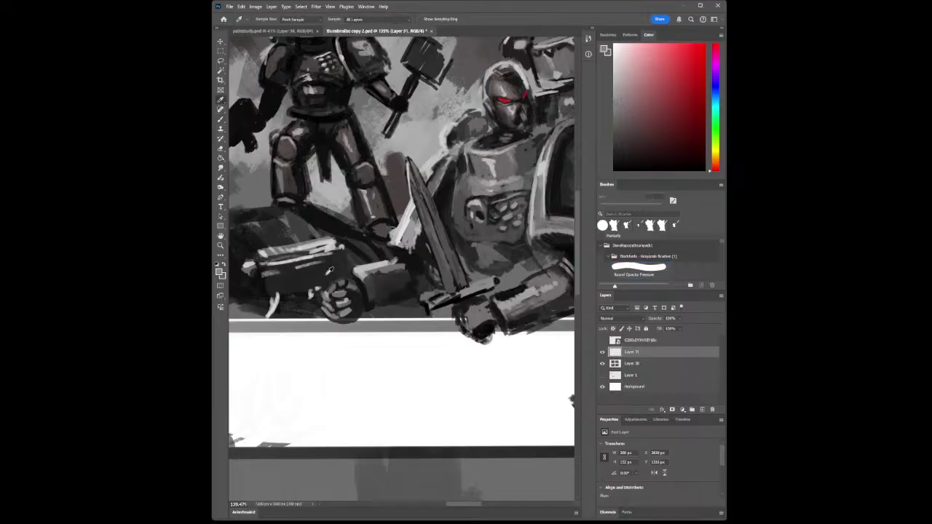
click(220, 119)
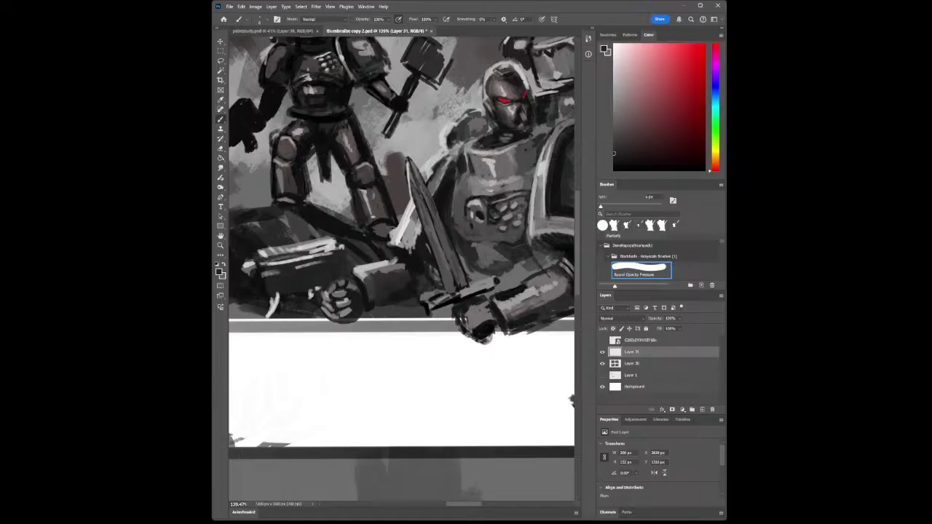
drag(271, 316, 283, 322)
- Sample the white spike's light grey and touch up its base with a fine brush stroke
click(221, 245)
scroll(410, 337, down, 5)
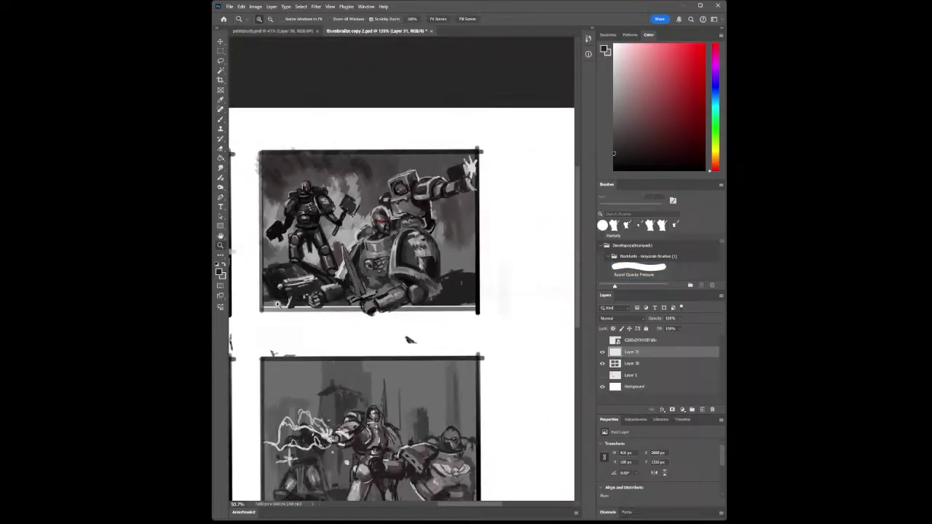
scroll(391, 328, up, 5)
click(221, 99)
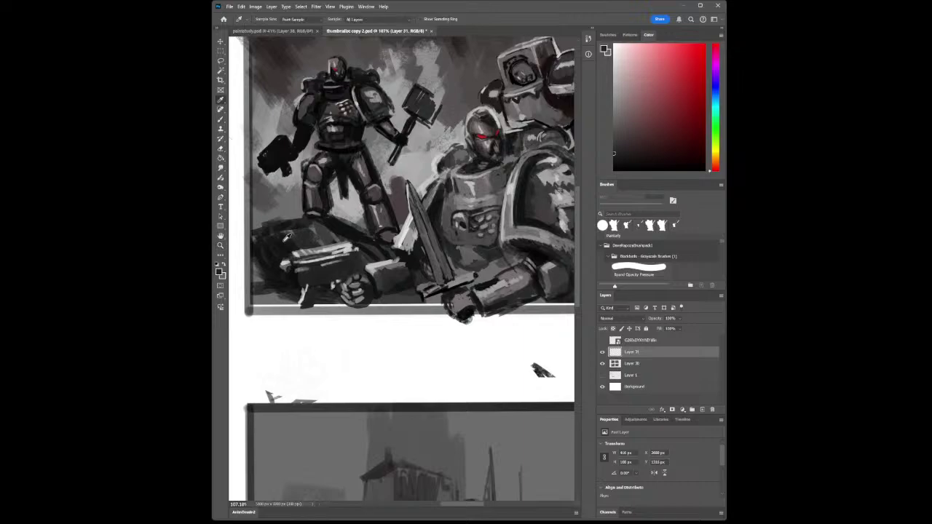
click(300, 298)
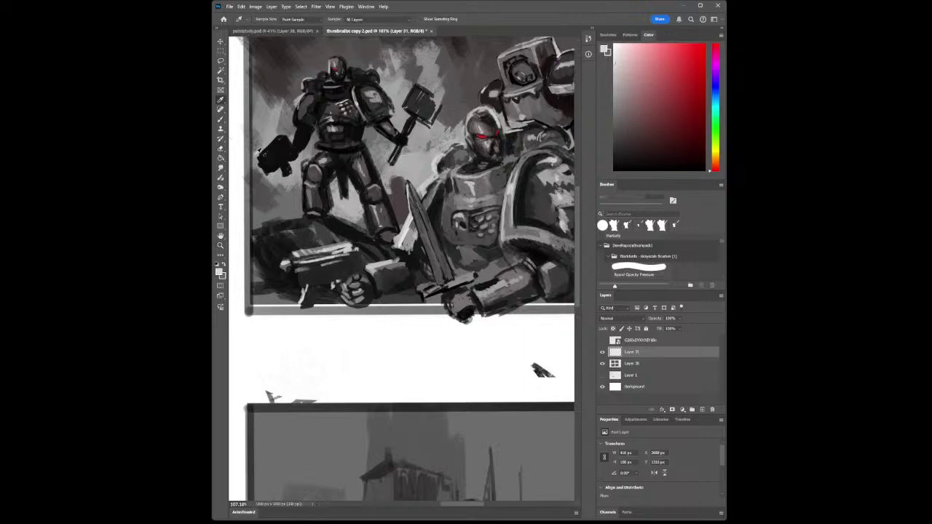
click(222, 121)
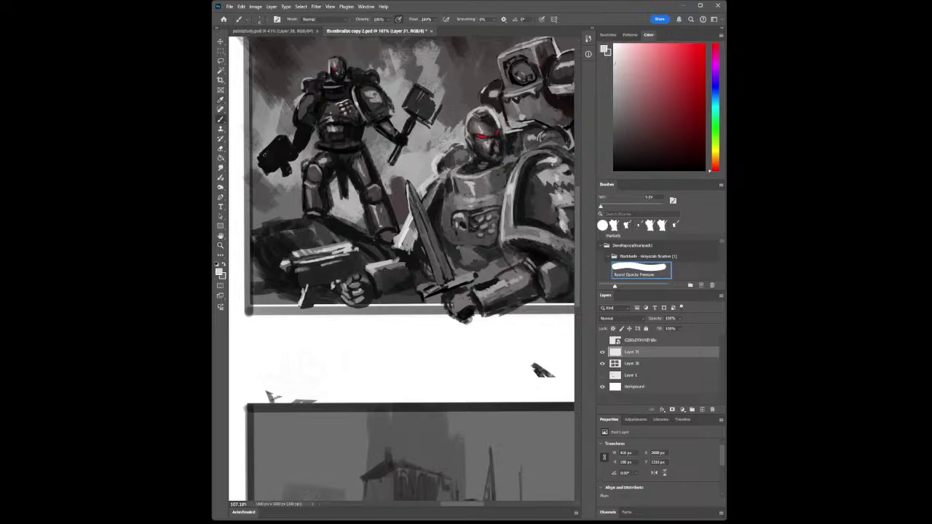
drag(298, 308, 309, 307)
click(220, 246)
drag(325, 267, 282, 270)
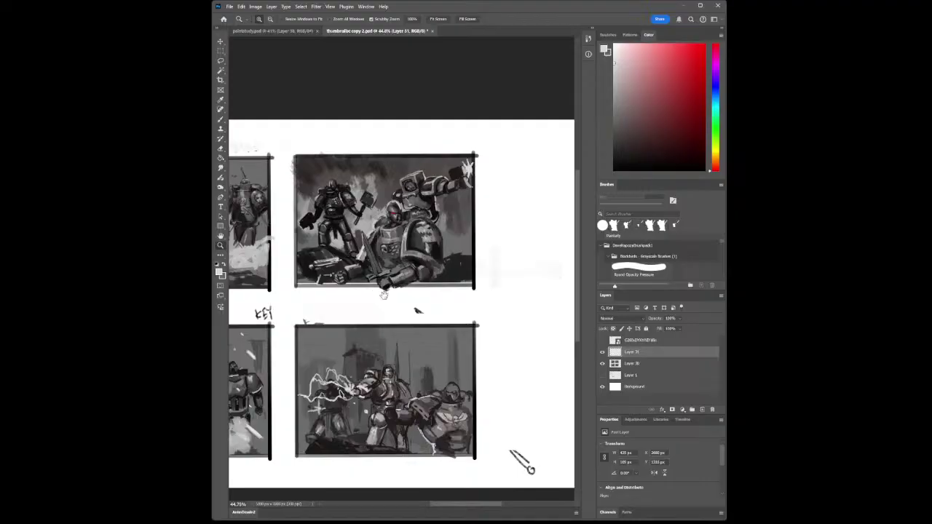
- Paint light grey edge strokes on the near end of the fallen figure's gun with a fine brush
drag(384, 294, 349, 300)
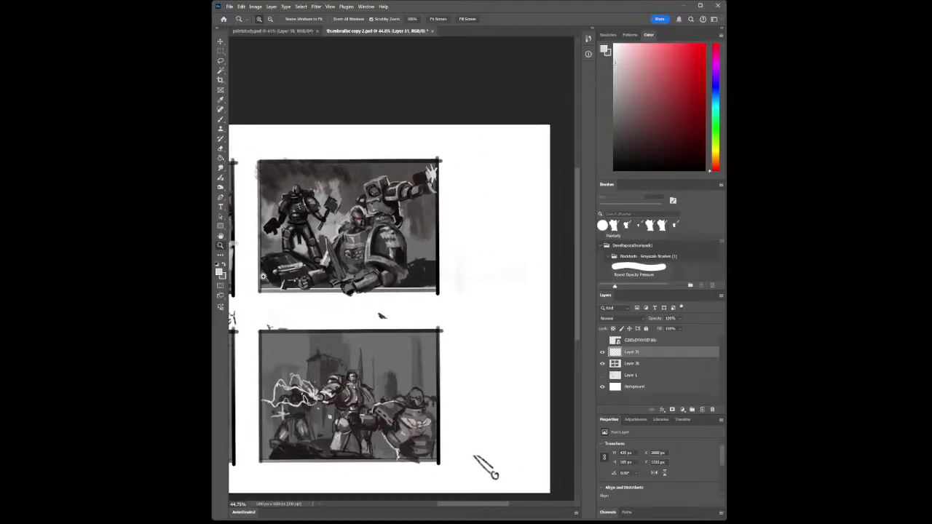
drag(264, 278, 302, 288)
click(220, 99)
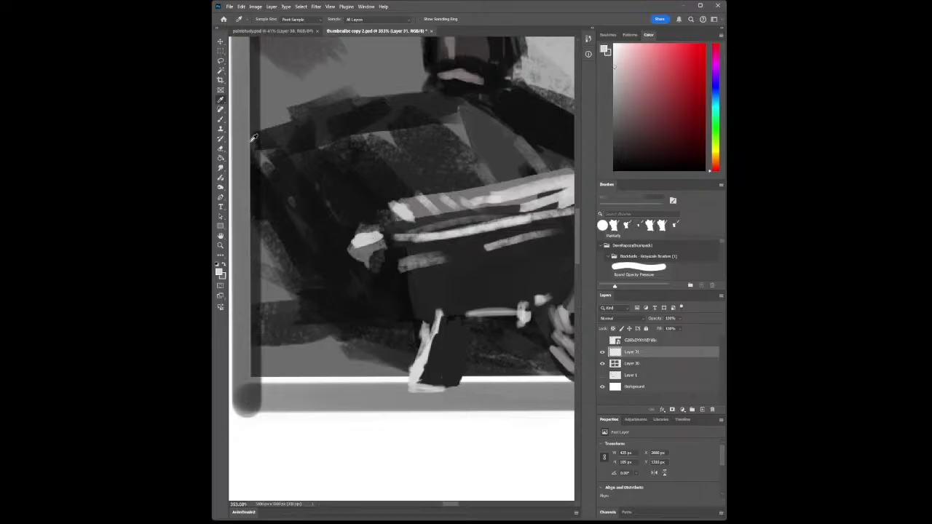
click(220, 119)
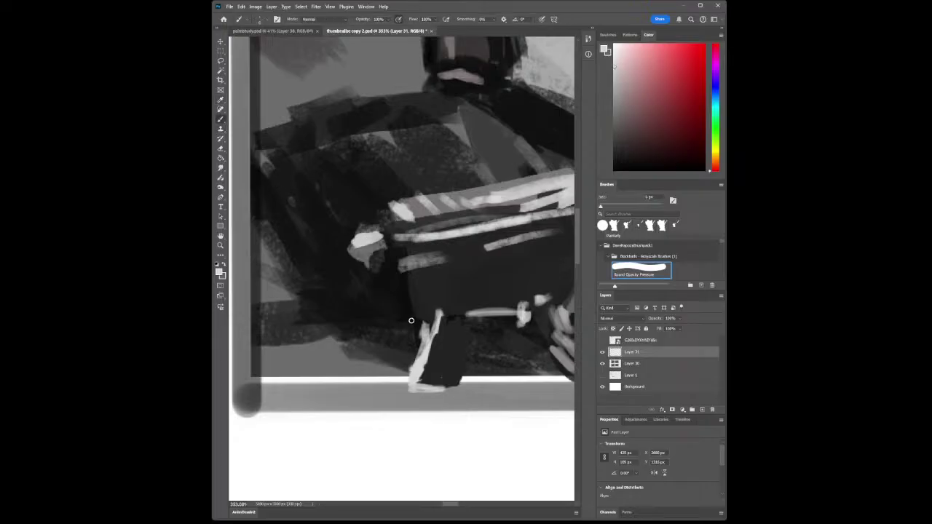
mouse_move(407, 286)
mouse_down()
mouse_move(407, 311)
mouse_move(399, 278)
mouse_move(401, 318)
mouse_move(409, 321)
mouse_move(411, 306)
mouse_move(407, 289)
mouse_move(406, 322)
mouse_move(394, 272)
mouse_move(370, 247)
mouse_move(384, 265)
mouse_up()
- Sample a mid-grey beside the fallen figure's forearm and paint smoother tone along the forearm, enlarging the brush for the final stroke
click(222, 246)
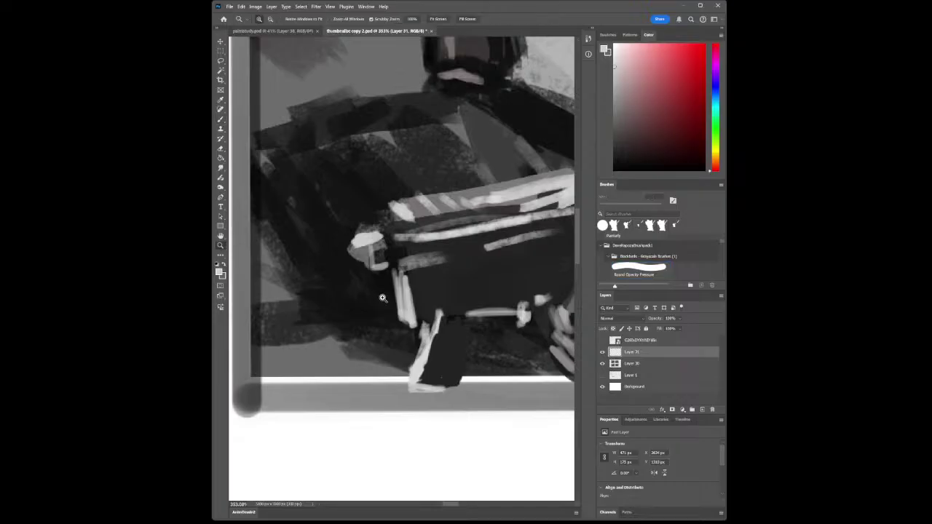
drag(384, 298, 363, 307)
drag(426, 320, 377, 319)
key(i)
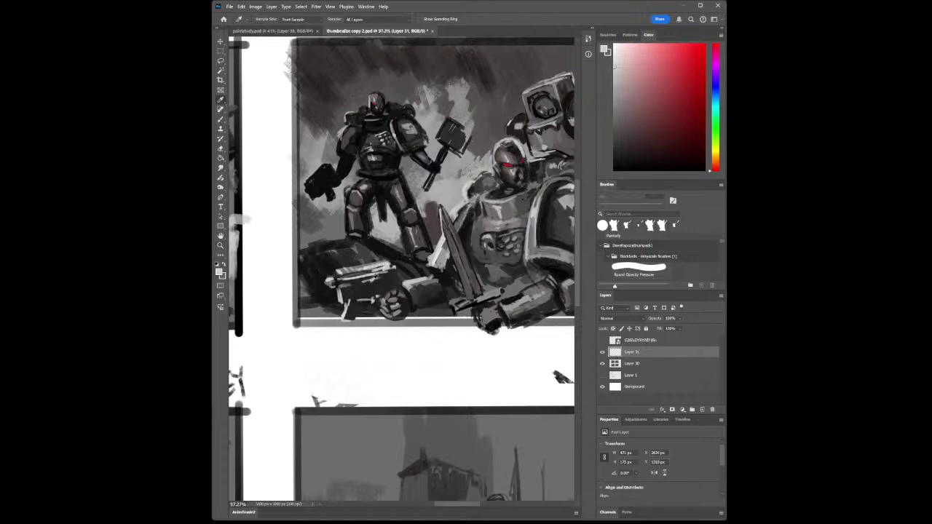
click(447, 278)
click(431, 277)
click(221, 119)
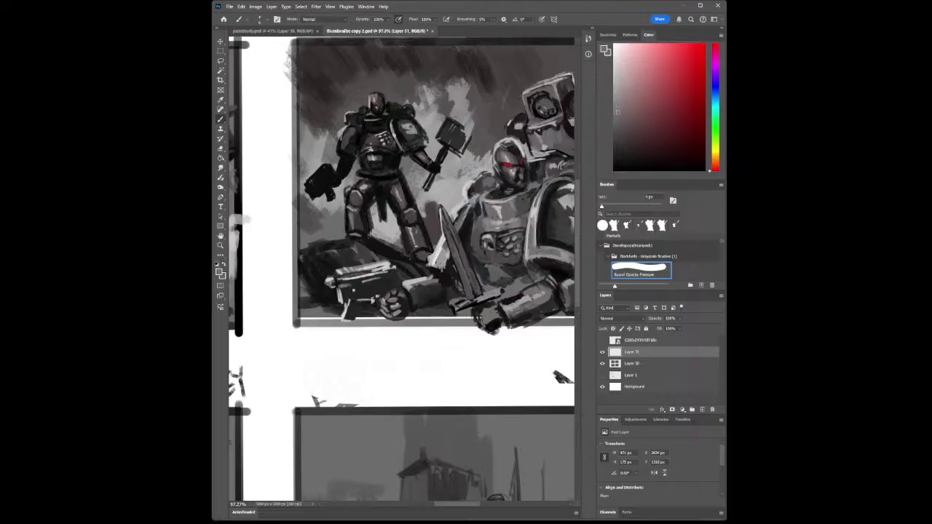
mouse_move(417, 285)
mouse_down()
mouse_move(438, 286)
mouse_move(433, 280)
mouse_up()
drag(422, 291, 439, 288)
key(bracketright)
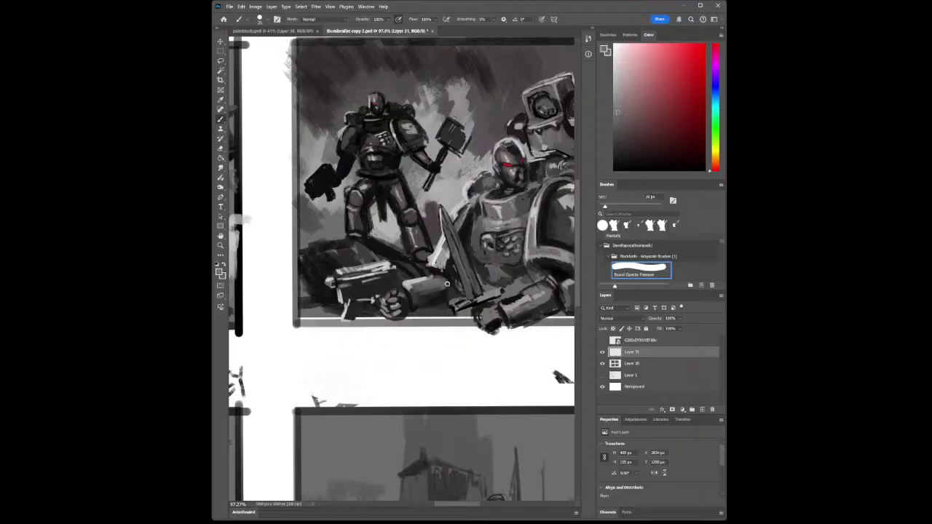
drag(422, 292, 444, 289)
- Sample near-black from the kneeling figure's shoulder pad and paint a dark stroke at the elbow end of the fallen figure's forearm
click(222, 102)
click(550, 209)
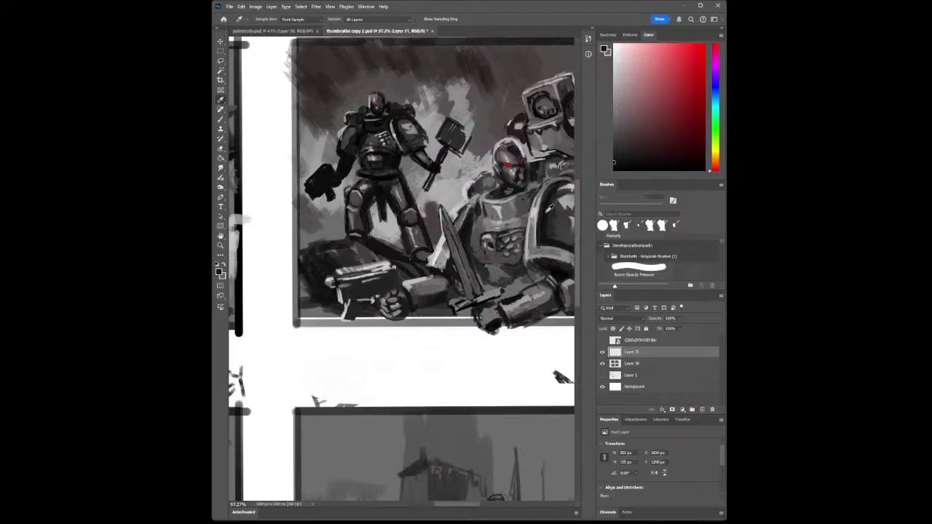
click(221, 119)
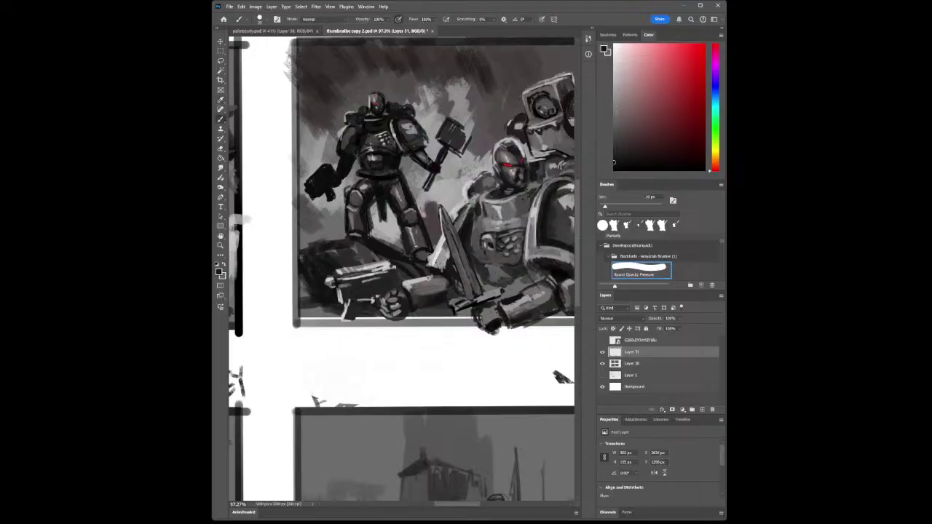
drag(446, 276, 450, 290)
- Darken the body of the fallen figure's gun with near-black brush strokes
click(222, 246)
drag(412, 315, 393, 321)
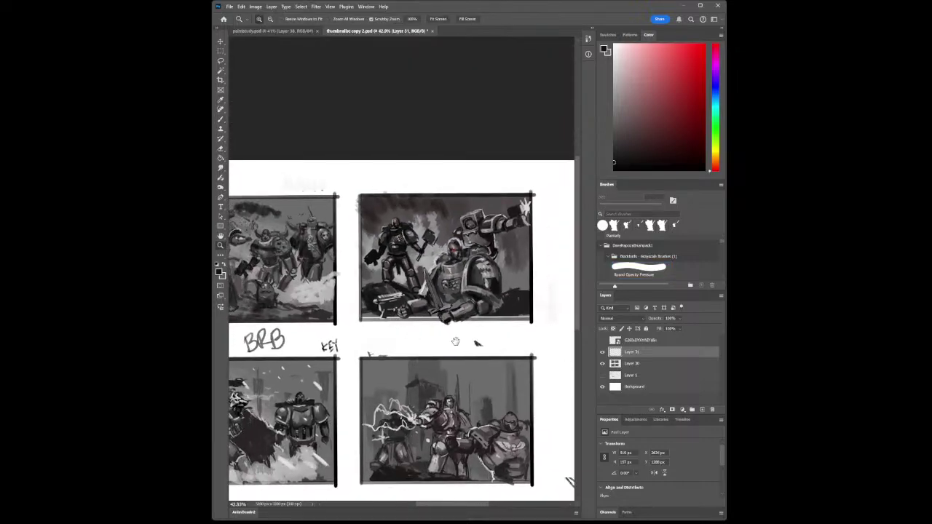
drag(455, 342, 434, 325)
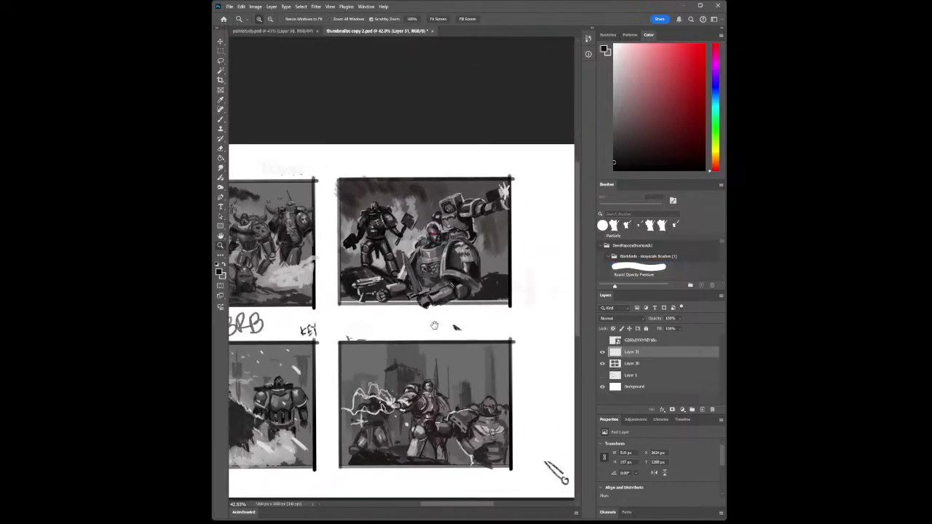
drag(366, 317, 407, 319)
key(i)
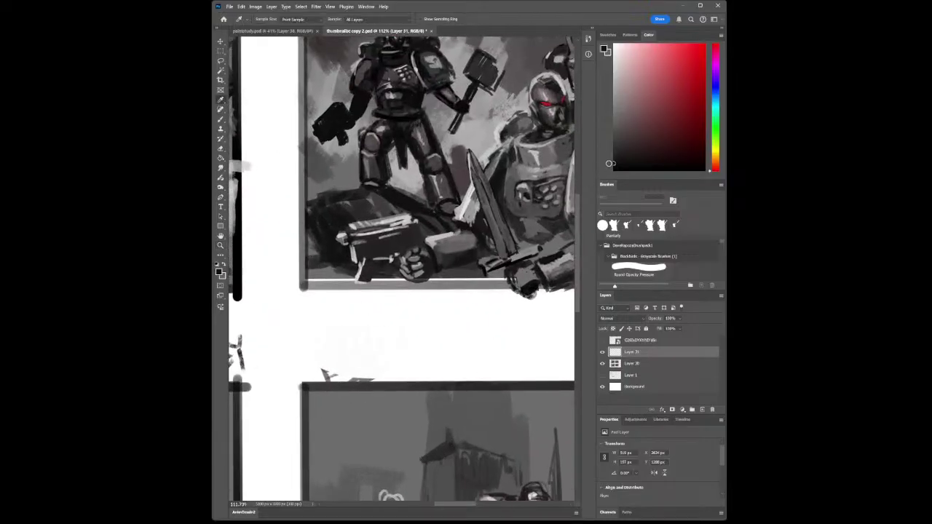
click(222, 120)
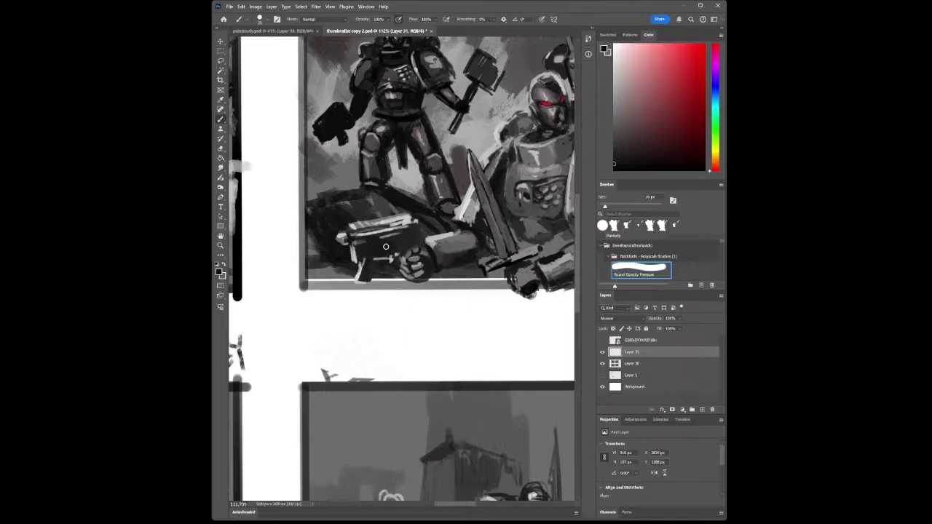
mouse_move(390, 240)
mouse_down()
mouse_move(420, 239)
mouse_move(419, 227)
mouse_move(420, 245)
mouse_move(412, 227)
mouse_move(408, 236)
mouse_move(358, 241)
mouse_move(355, 229)
mouse_move(379, 226)
mouse_move(350, 238)
mouse_up()
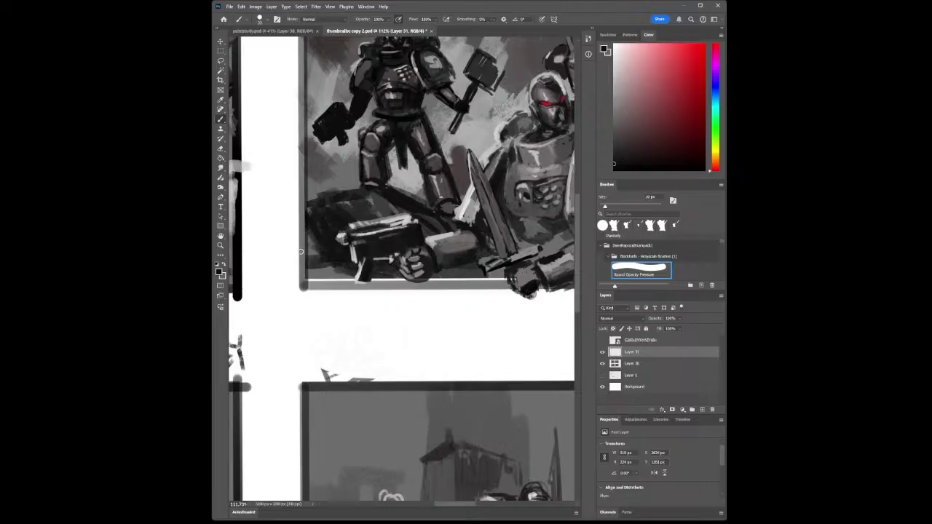
- Shade the fallen figure's fist and adjoining forearm with near-black strokes to tone down their light areas
key(z)
drag(355, 290, 298, 291)
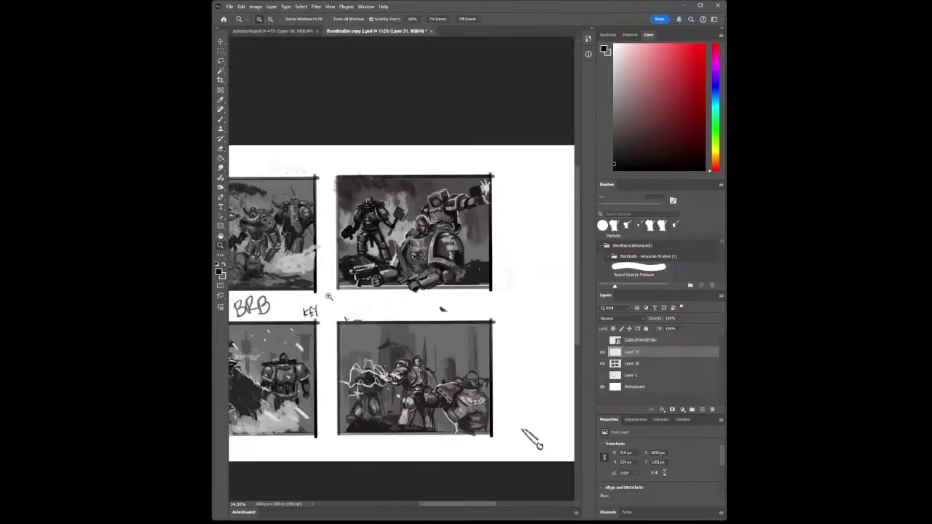
drag(363, 311, 469, 268)
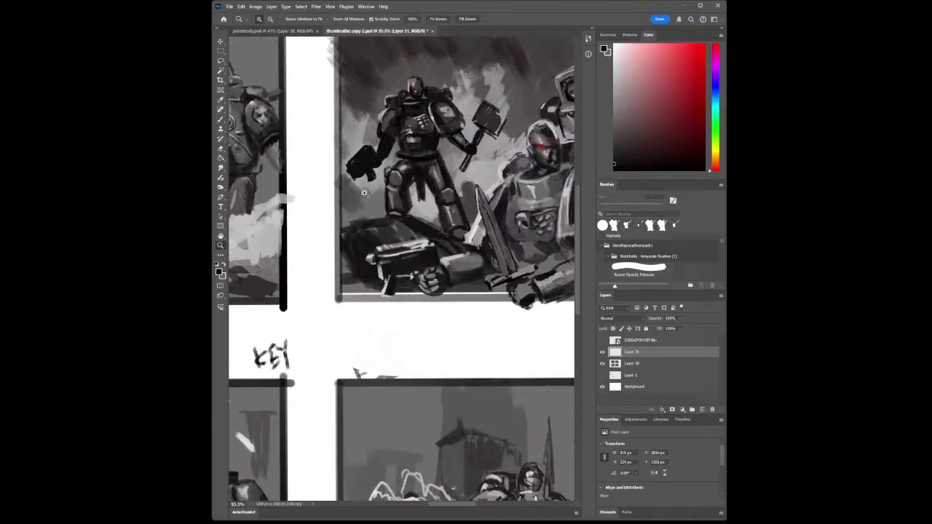
click(220, 118)
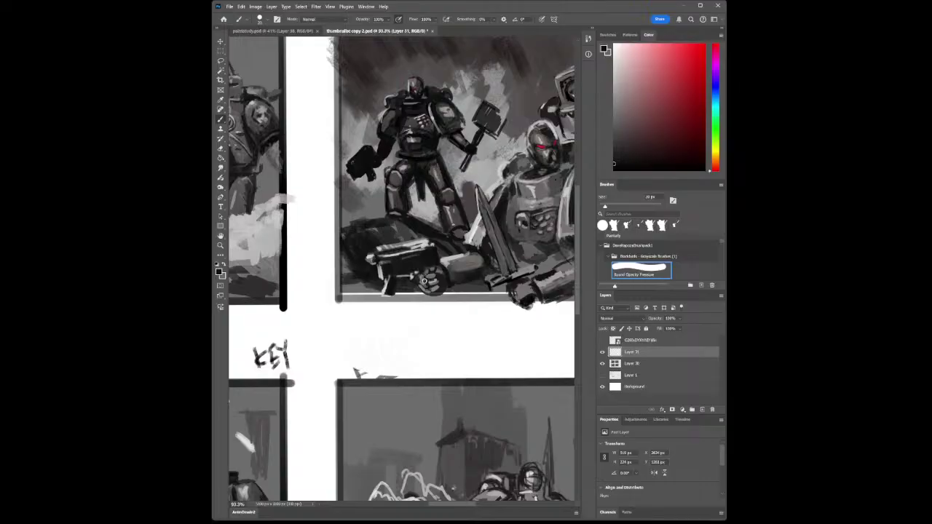
mouse_move(421, 279)
mouse_down()
mouse_move(464, 268)
mouse_move(452, 265)
mouse_move(472, 267)
mouse_up()
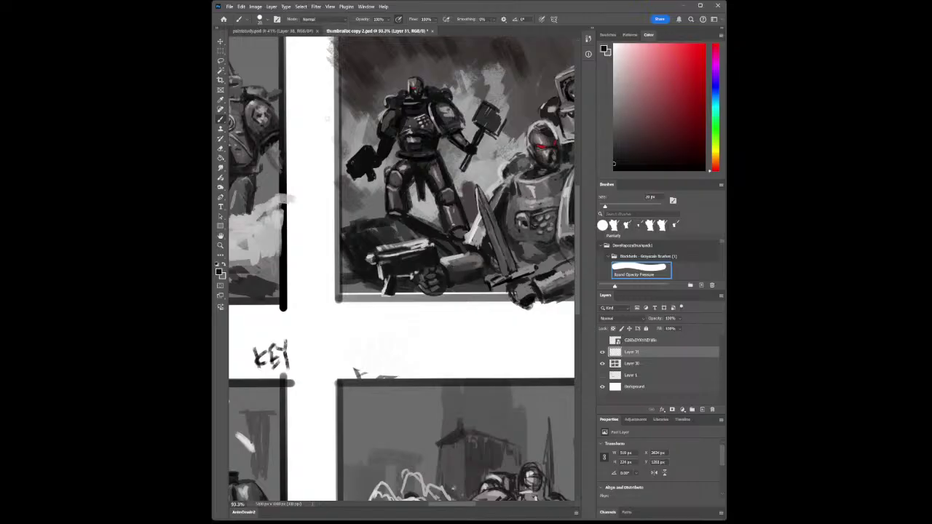
- Sample a light grey from the fallen figure's forearm and brighten the forearm beside the fist
key(i)
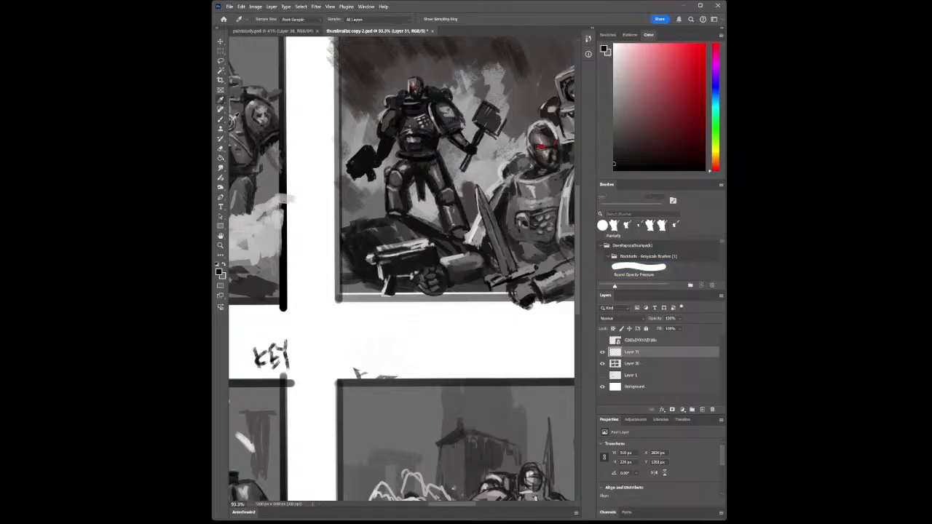
click(451, 260)
click(220, 119)
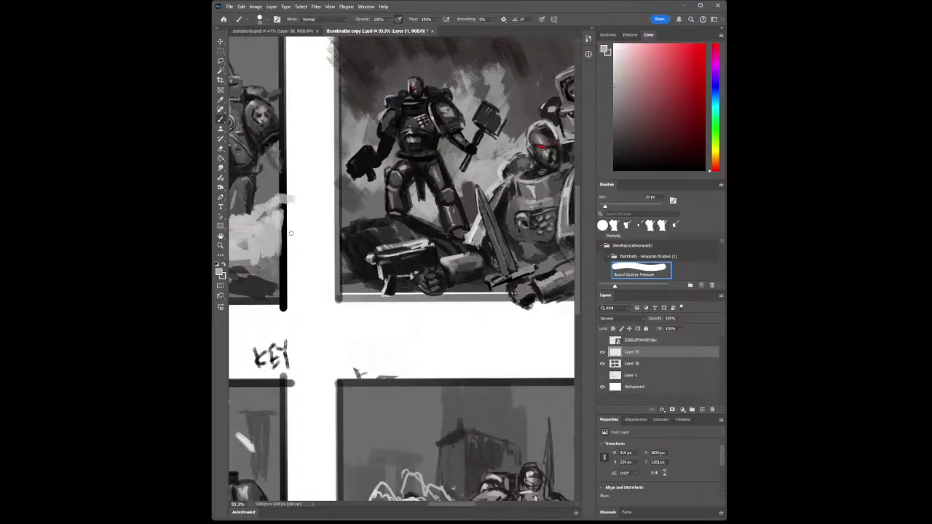
click(221, 246)
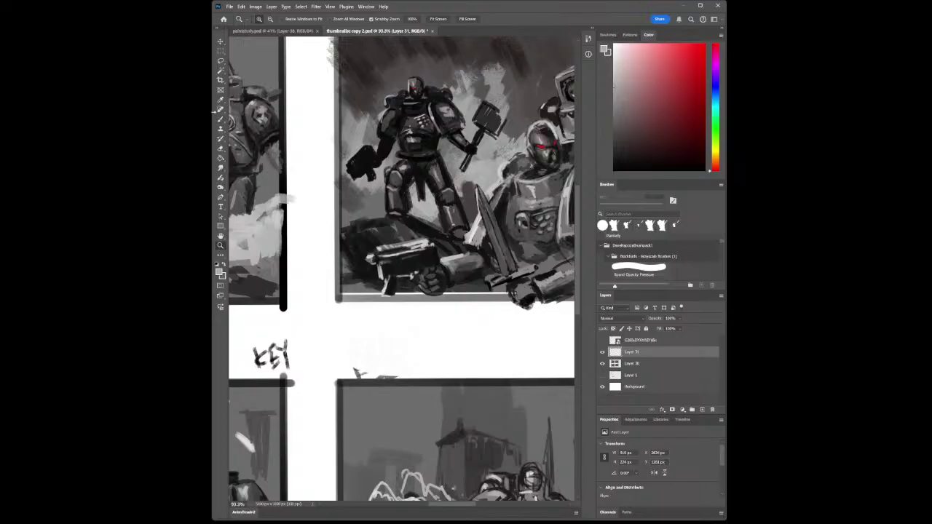
- Sample a grey near the standing figure's waist and paint light edges on its pistol with a 10 px brush
click(220, 102)
click(412, 166)
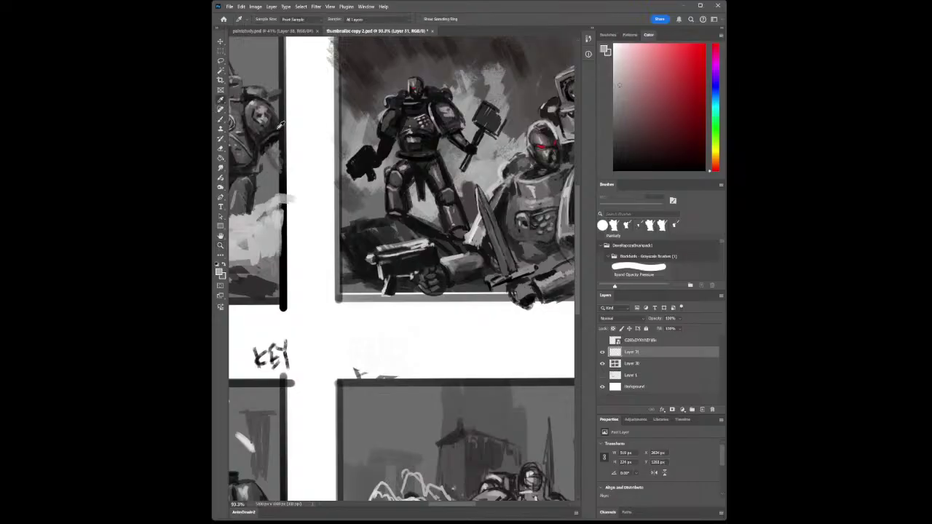
click(220, 119)
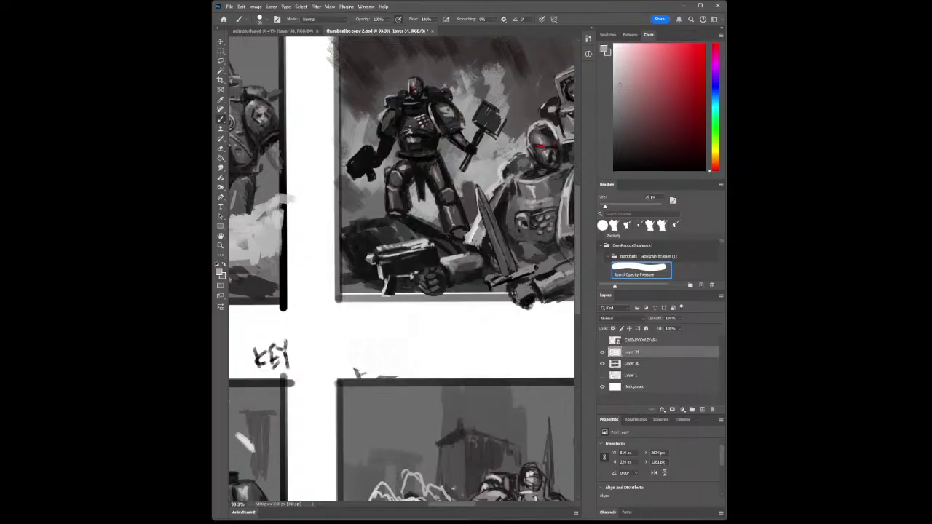
key(bracketleft)
mouse_move(353, 162)
mouse_down()
mouse_move(366, 148)
mouse_move(346, 168)
mouse_move(371, 185)
mouse_up()
- Sample near-black from the pistol to clean up its grip, and pick up a dark grey beside the standing figure's waist
key(alt)
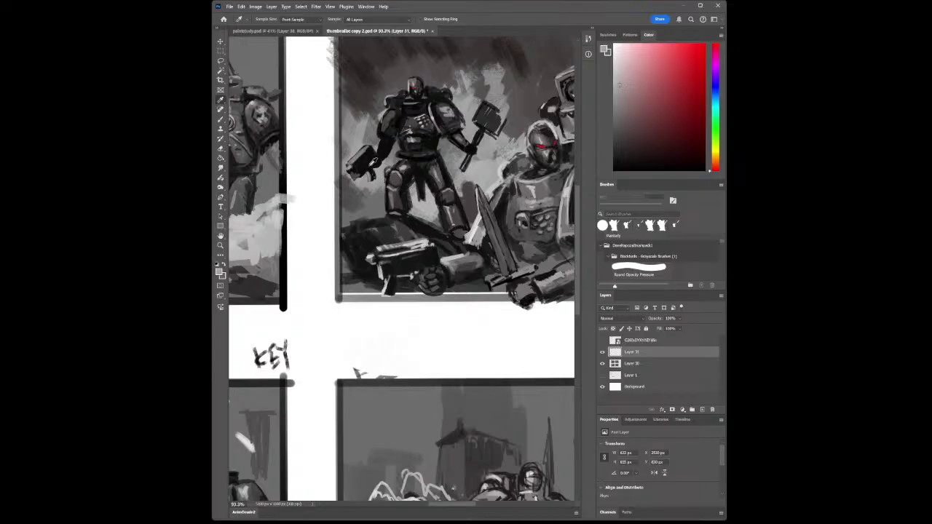
alt+click(371, 161)
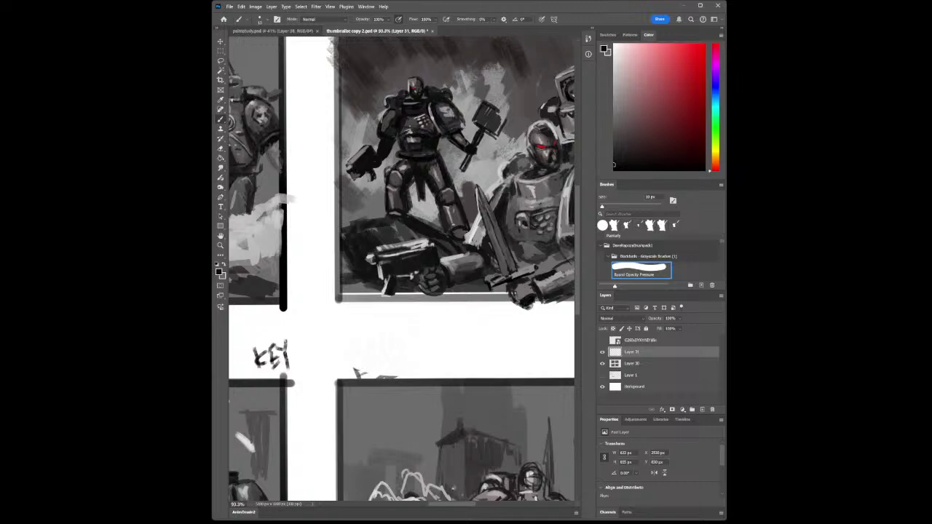
alt+click(407, 164)
key(z)
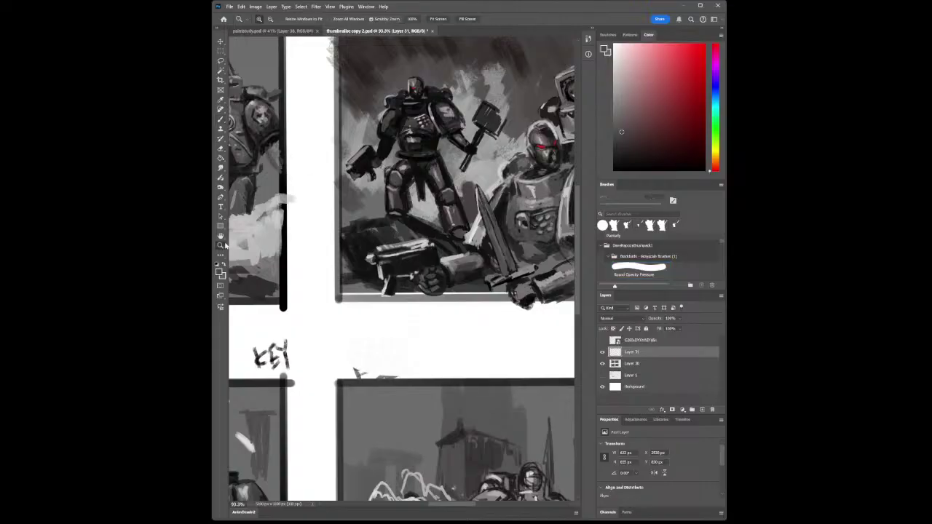
alt+click(362, 248)
click(362, 210)
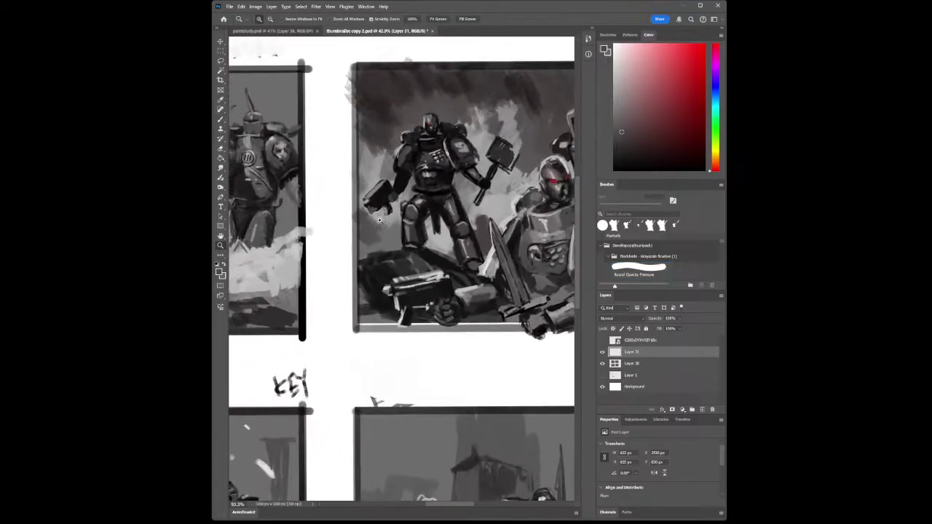
- Sample a dark grey from the standing figure's thigh and make Layer 30 with the thumbnails active
click(221, 101)
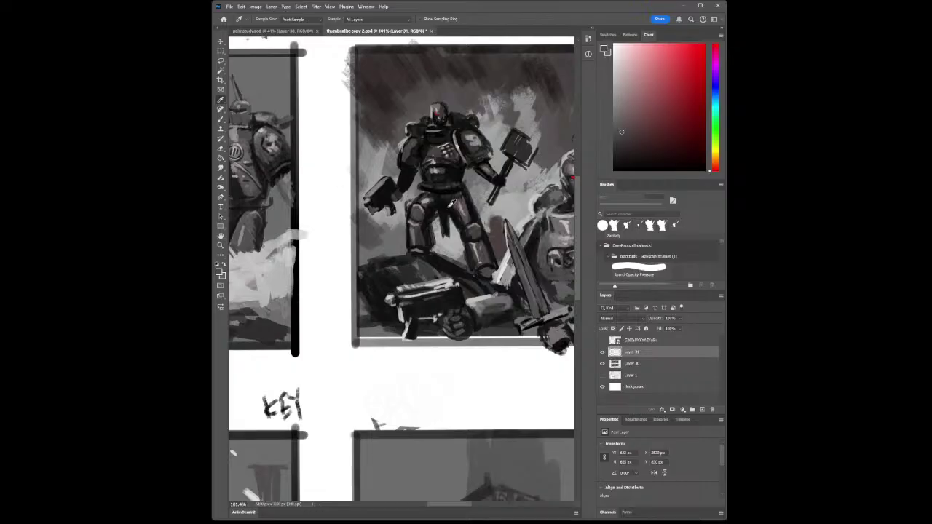
click(471, 209)
drag(458, 220, 380, 210)
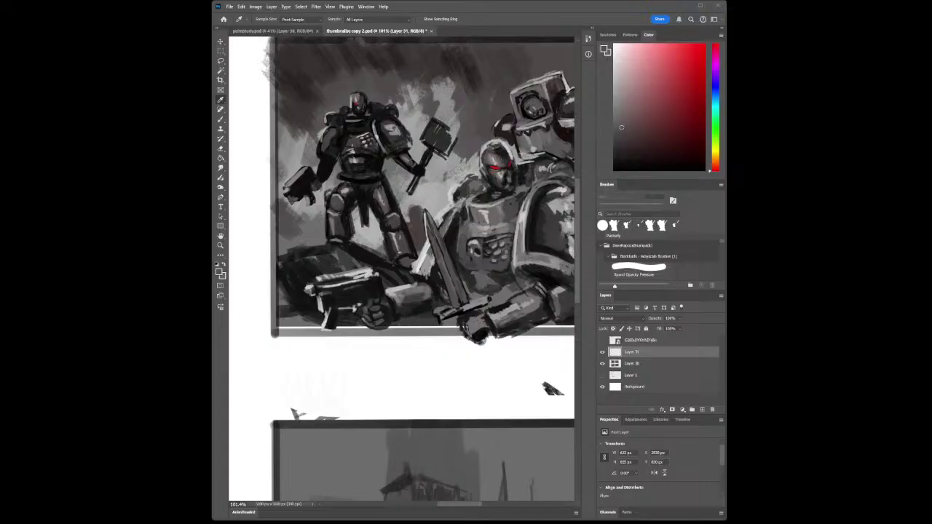
click(222, 43)
click(330, 172)
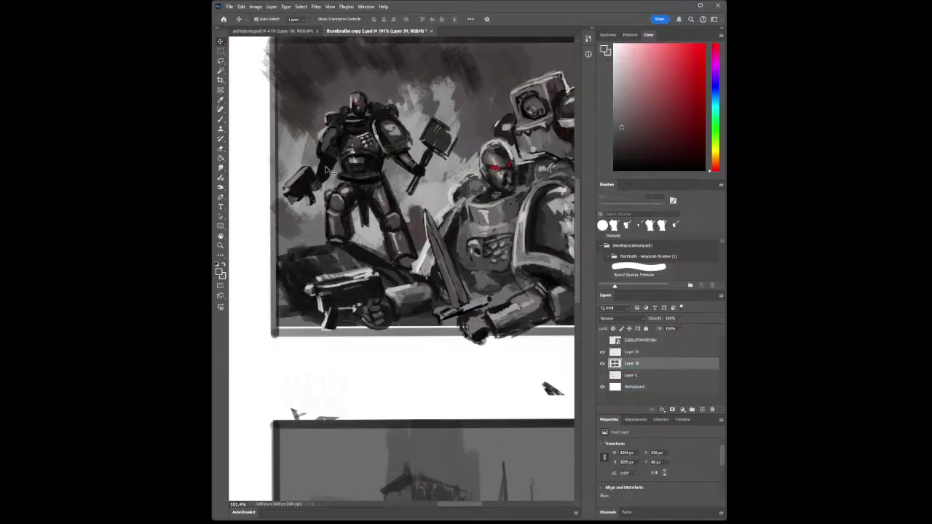
- Try to erase a sliver beside the standing figure's gun arm with a much smaller eraser, and undo the erasure
click(221, 148)
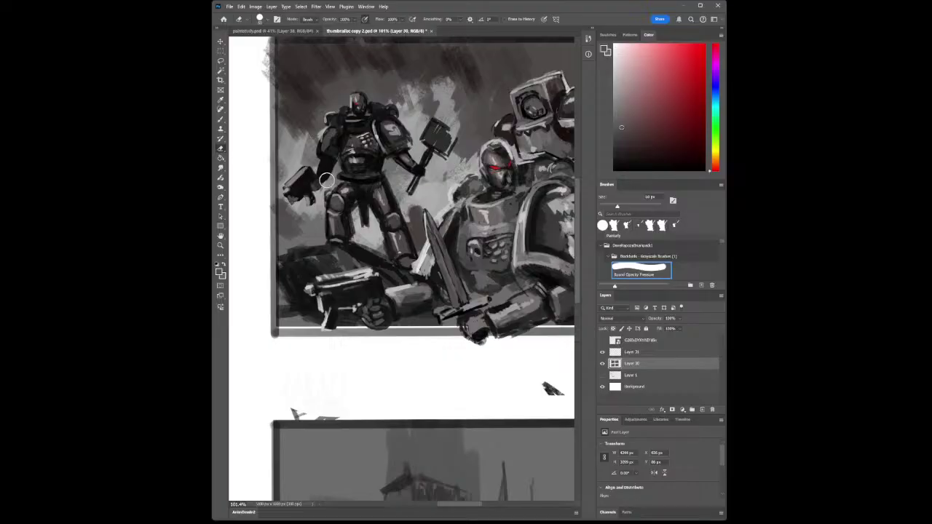
key(bracketleft)
key(bracketleft)
key(bracketleft)
key(bracketleft)
key(bracketleft)
key(bracketleft)
key(bracketleft)
key(bracketleft)
drag(326, 178, 335, 175)
key(ctrl+z)
- Sample the mid-grey background and paint it along the edge of the standing figure's gun arm with a 10 px brush
click(221, 99)
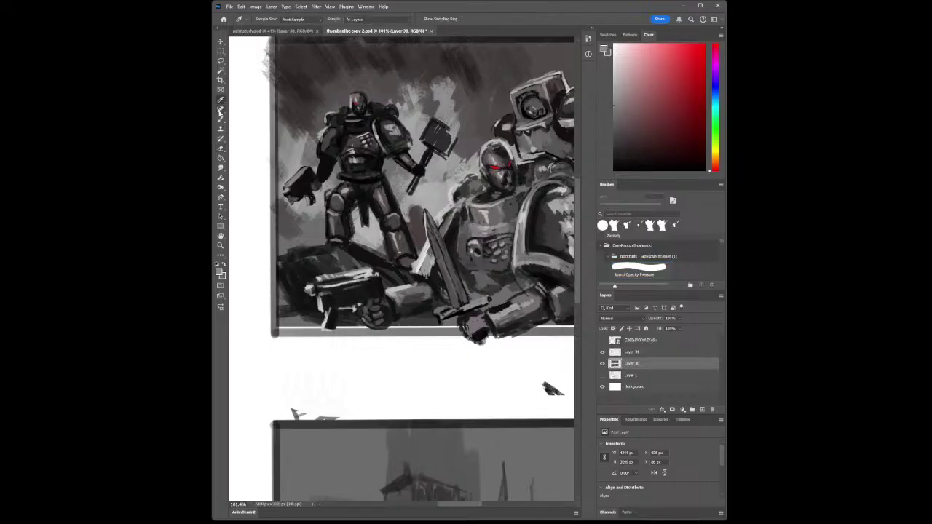
click(221, 119)
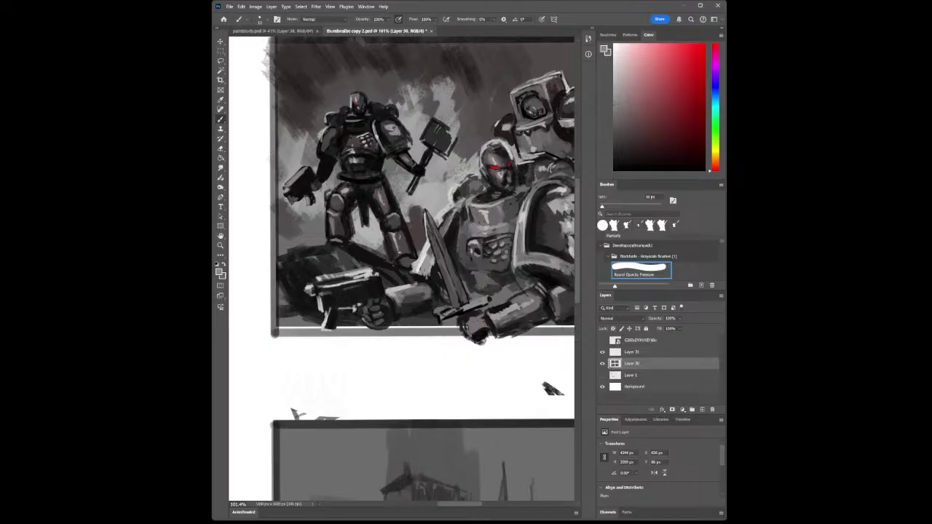
key(ctrl+shift+z)
drag(325, 180, 334, 169)
- Sample near-black from the standing figure's gun arm and dark grey from its hammer arm to touch up both arms
click(220, 99)
click(328, 170)
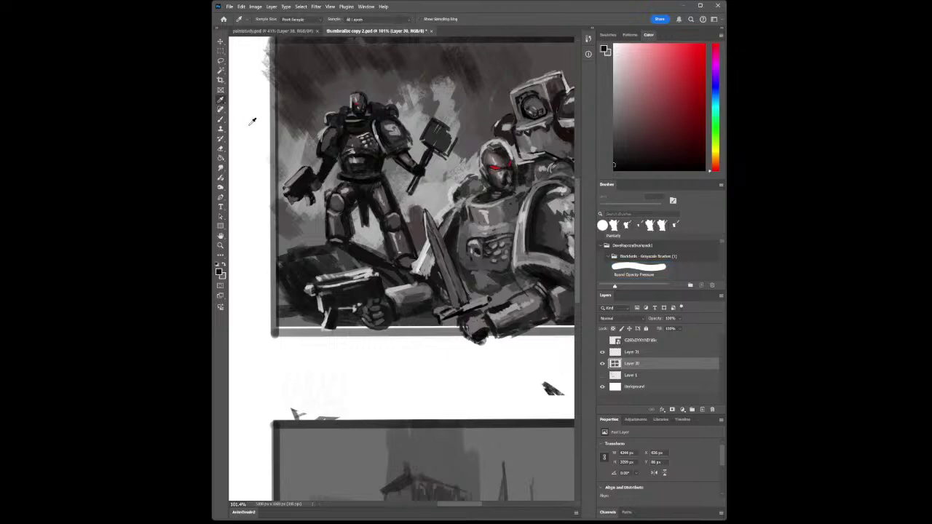
key(b)
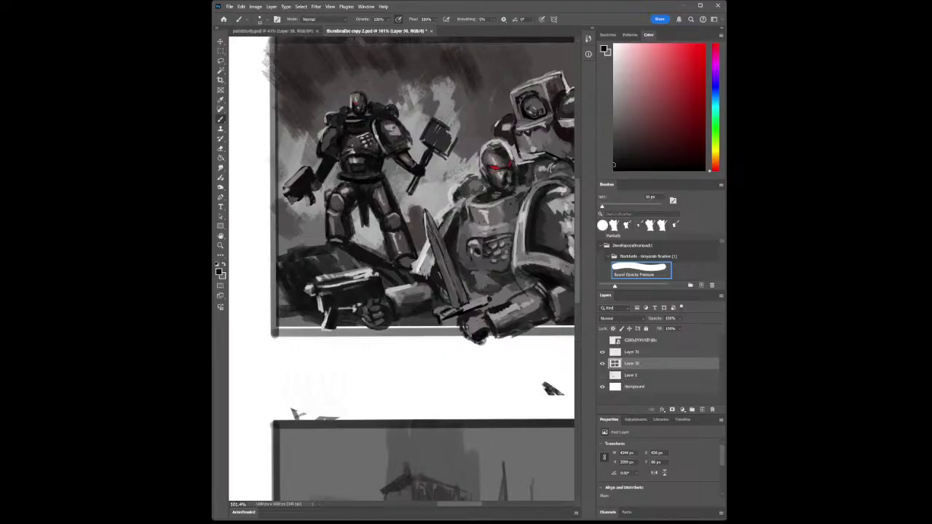
key(i)
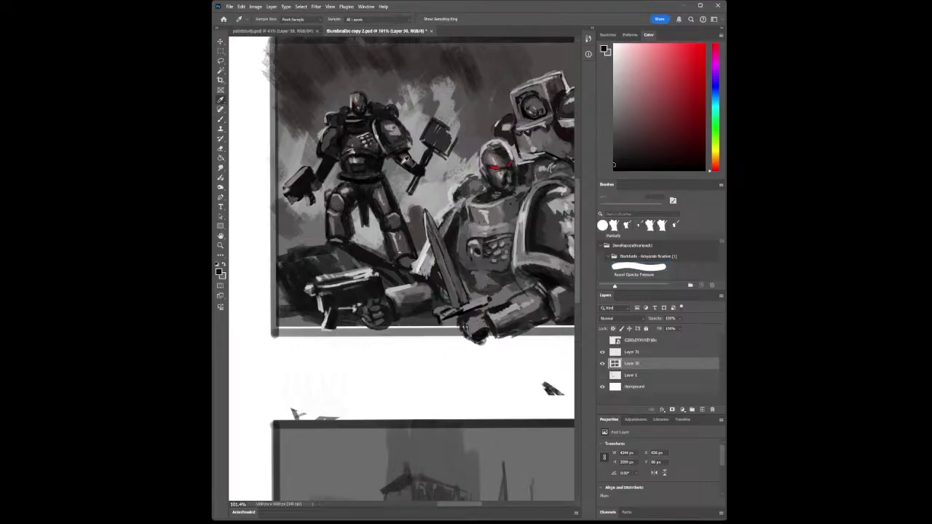
click(415, 159)
click(220, 118)
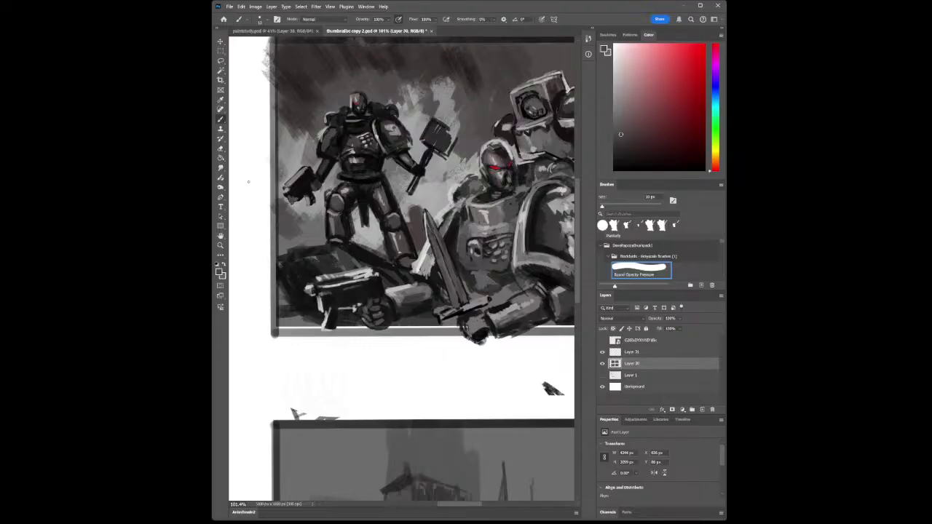
- Sample near-black and dark grey around the standing figure's gun-side shoulder pad and rework its shading with the 10 px brush
click(220, 100)
click(334, 161)
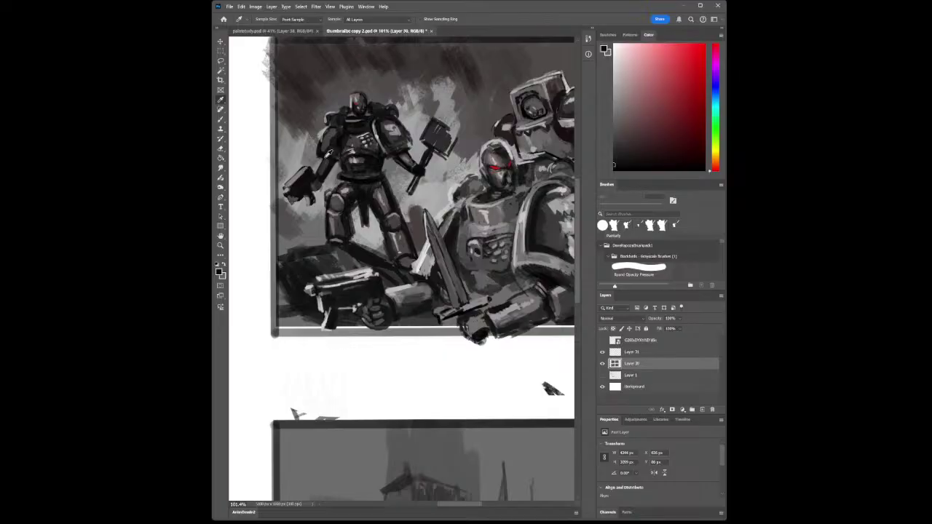
click(326, 131)
click(336, 147)
click(221, 119)
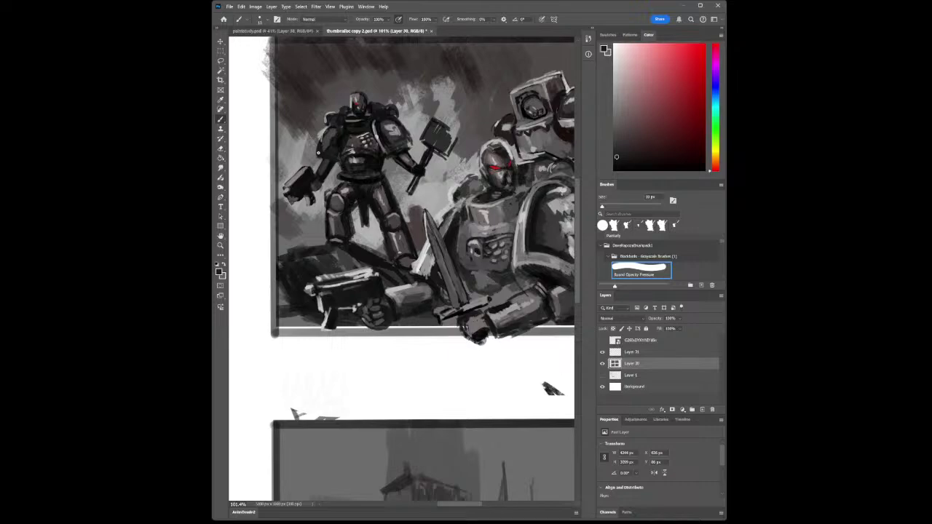
click(220, 109)
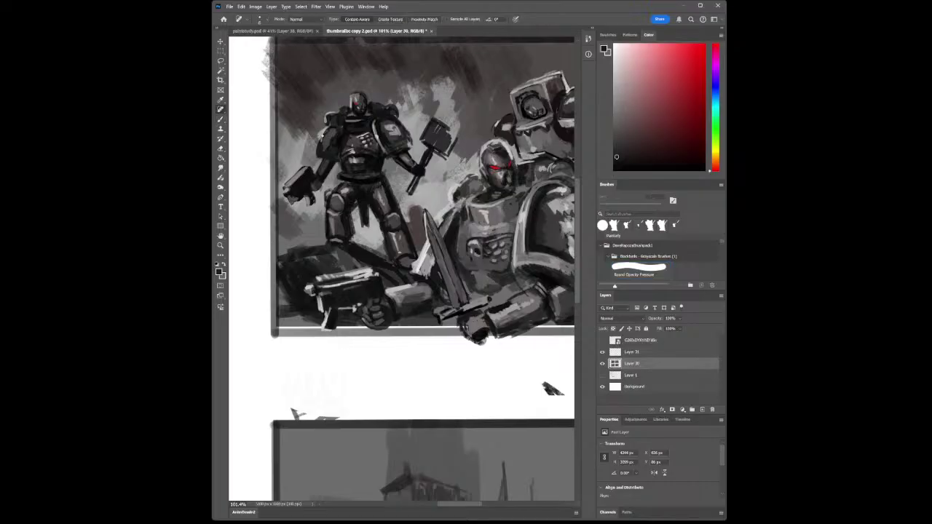
key(i)
click(330, 139)
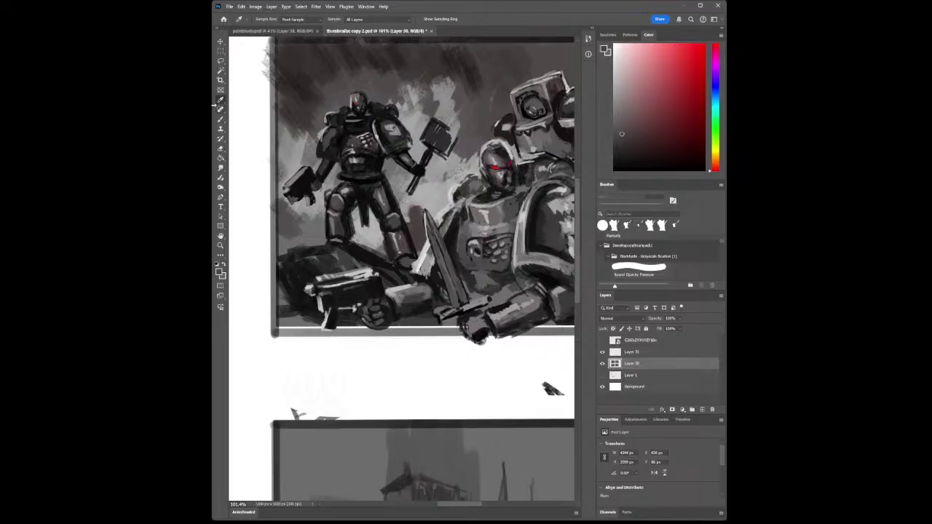
click(220, 118)
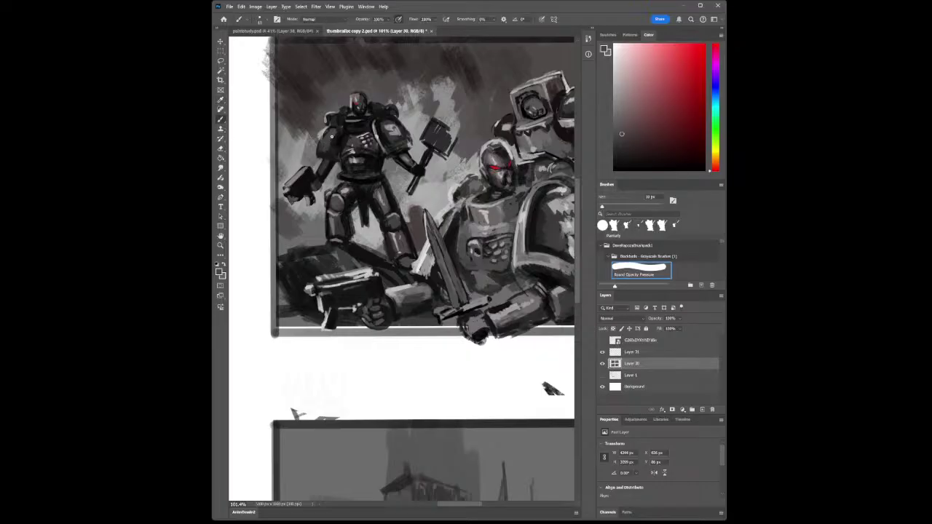
- Sample light grey and paint a highlight along the lower rim of the gun-side shoulder pad with a smaller brush
key(i)
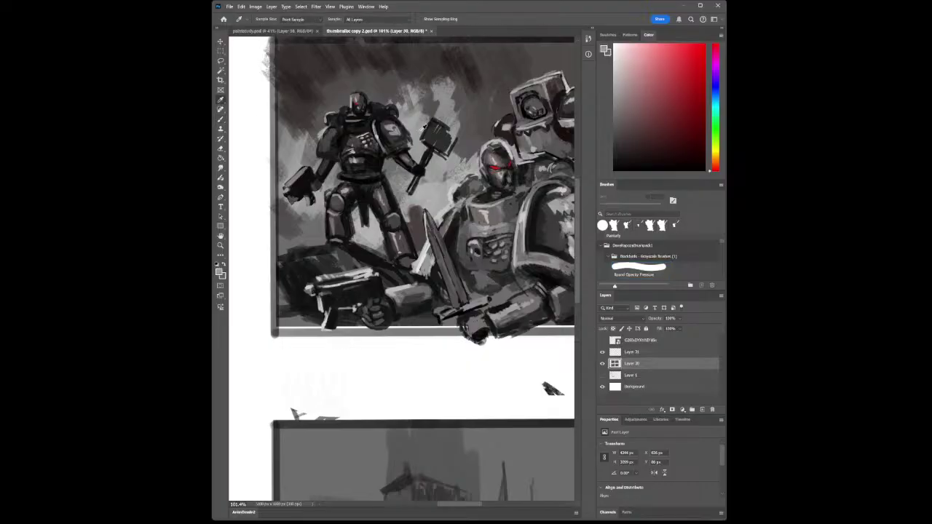
click(220, 119)
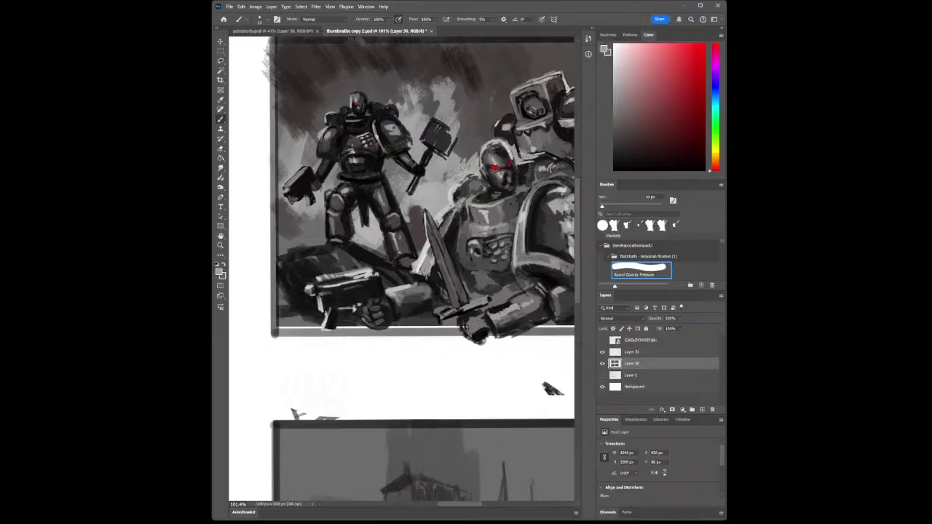
click(220, 109)
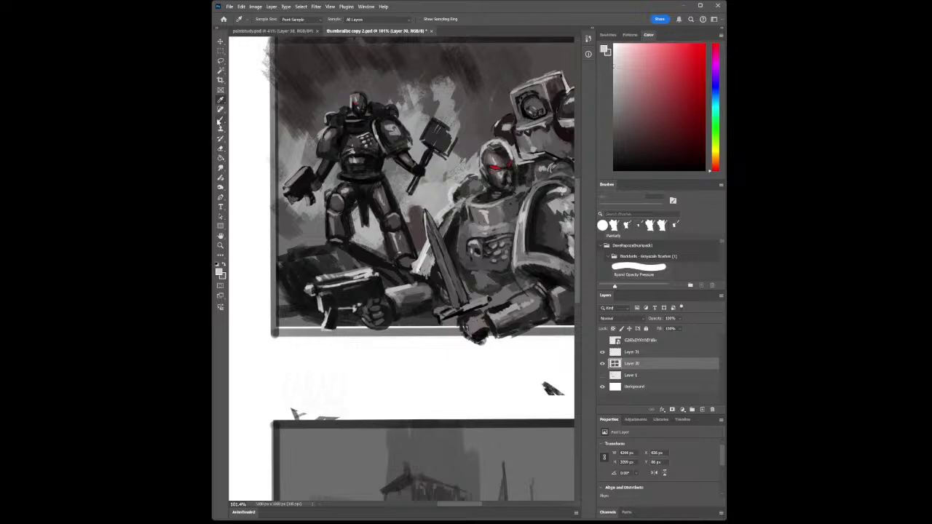
click(220, 118)
key(bracketleft)
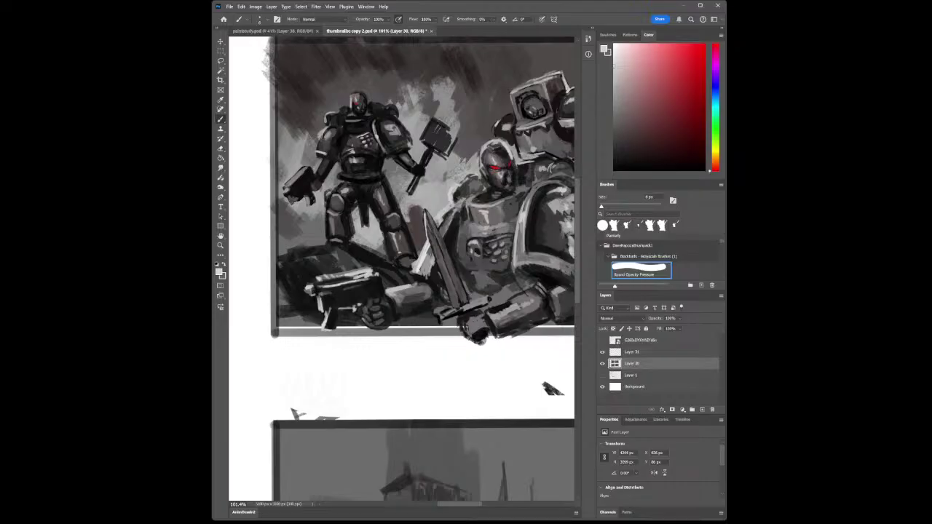
- Sample tones from the hammer-side shoulder pad and paint a lighter grey rim along its lower edge
key(i)
click(382, 140)
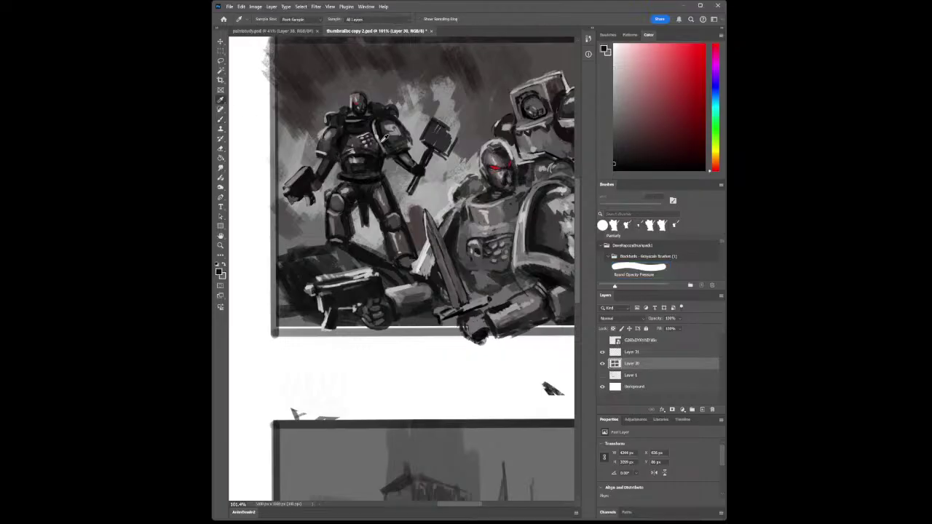
click(382, 141)
click(222, 119)
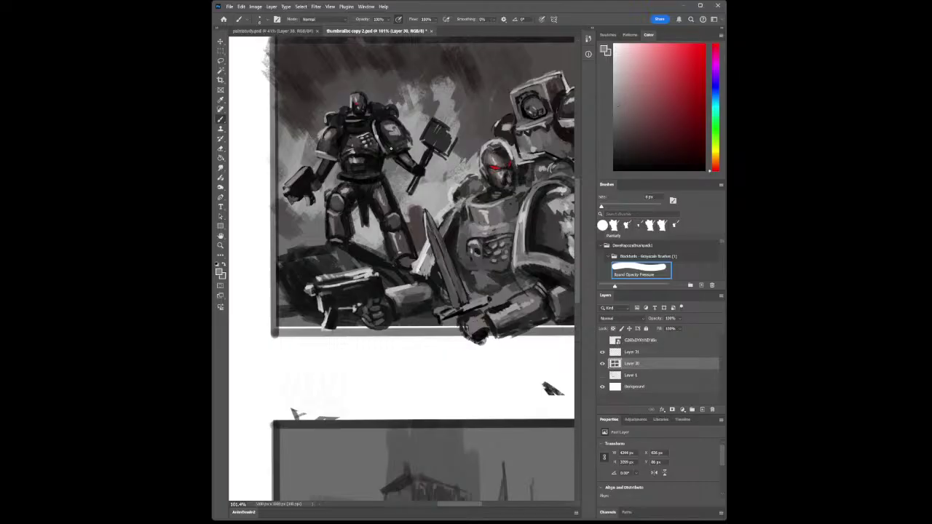
drag(387, 149, 409, 148)
- Sample near-black from below the standing figure's helmet and darken the jaw and neck area with a finer brush
click(221, 245)
drag(402, 249, 384, 270)
drag(438, 178, 459, 185)
mouse_move(290, 146)
mouse_down()
mouse_move(271, 145)
mouse_move(304, 143)
mouse_up()
click(220, 100)
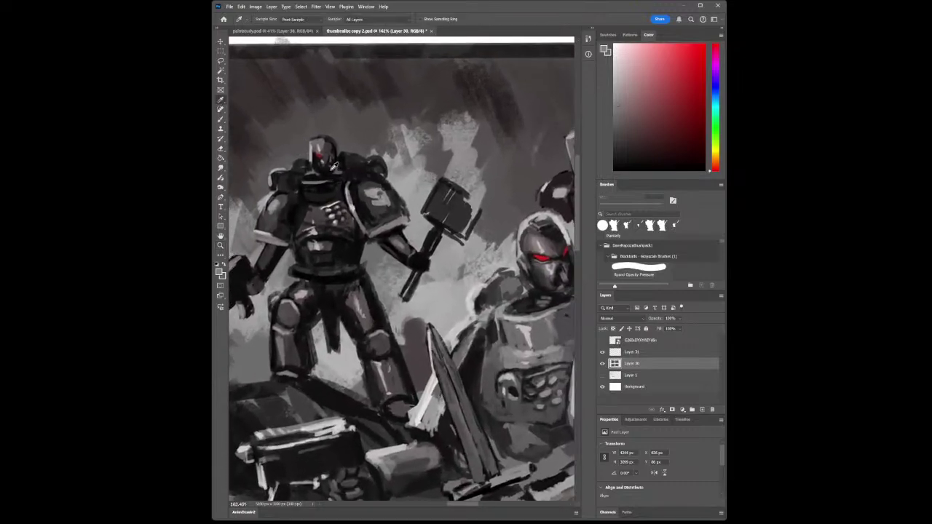
click(331, 168)
click(221, 119)
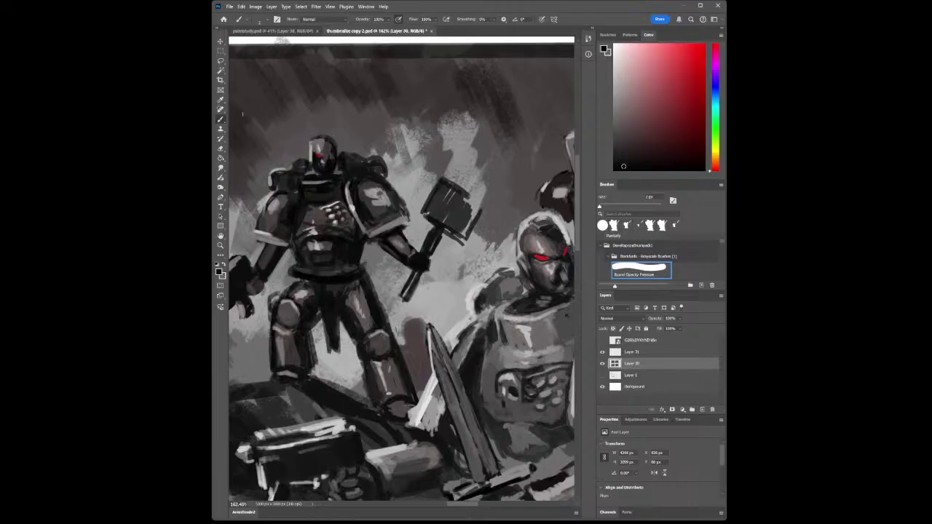
- Sample greys from the standing figure's helmet and paint small accents on the face around the red eye
click(221, 100)
click(327, 154)
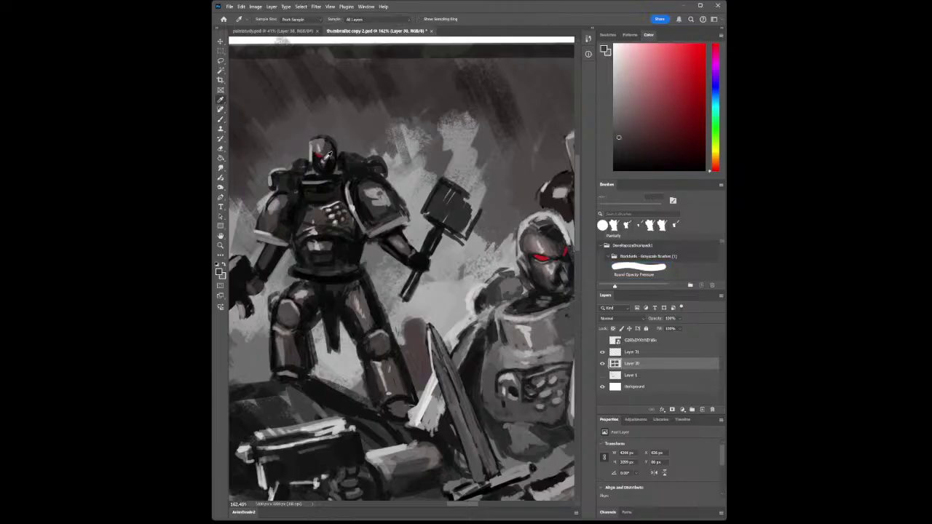
click(325, 149)
click(220, 119)
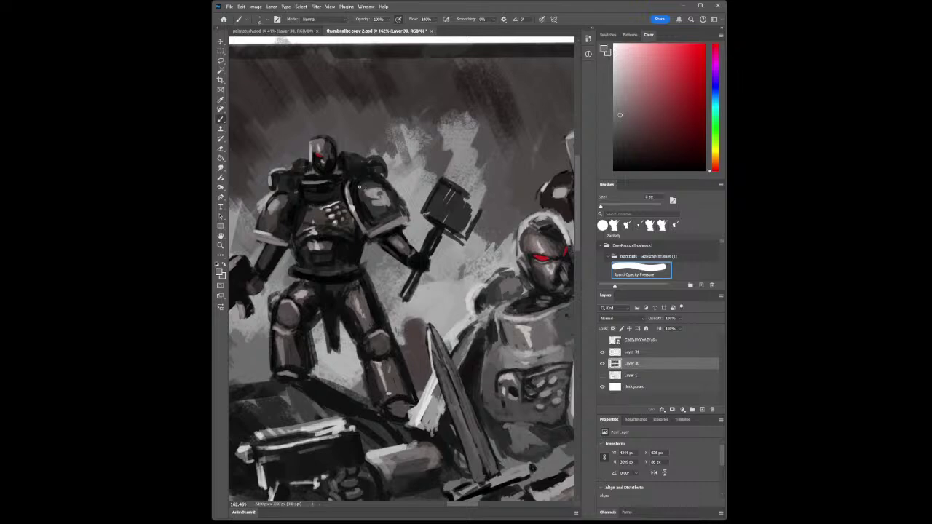
drag(317, 157, 318, 163)
- Sample light grey from the lit side of the standing figure's helmet and paint a rim highlight over its crown
click(220, 99)
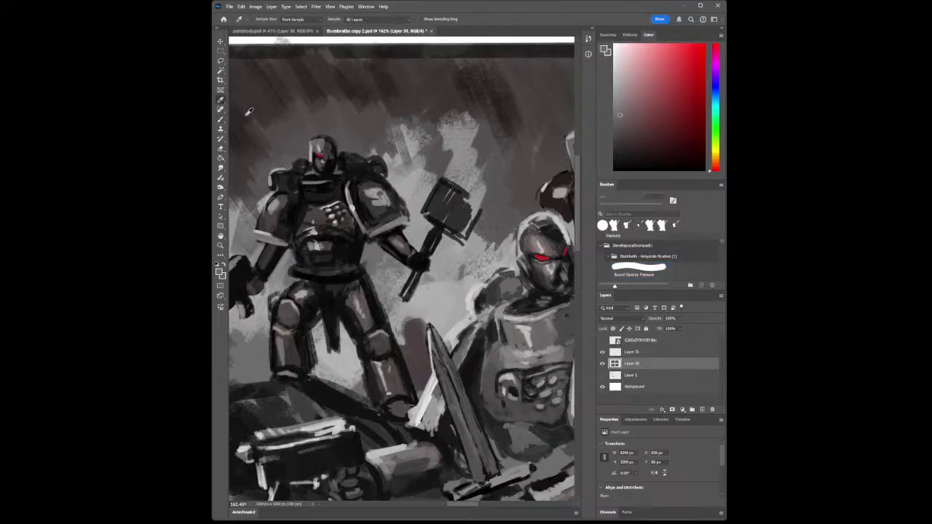
click(311, 150)
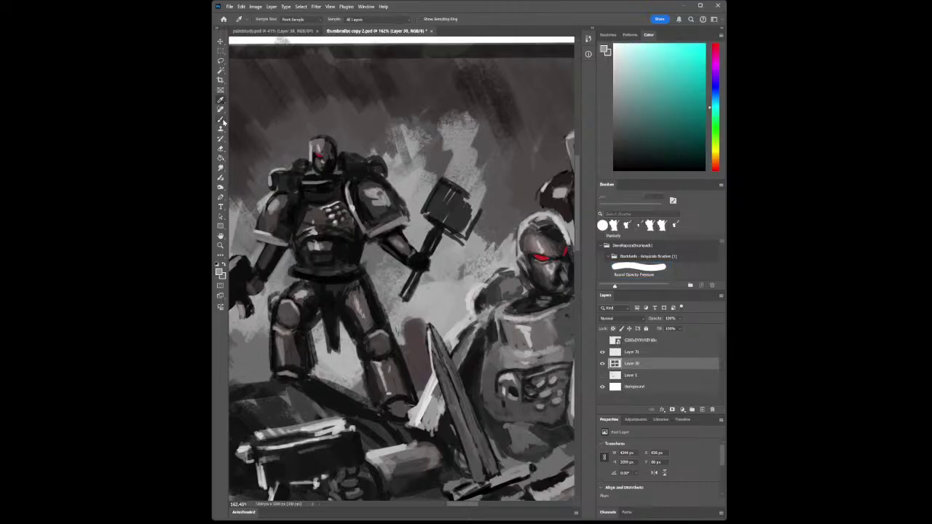
key(b)
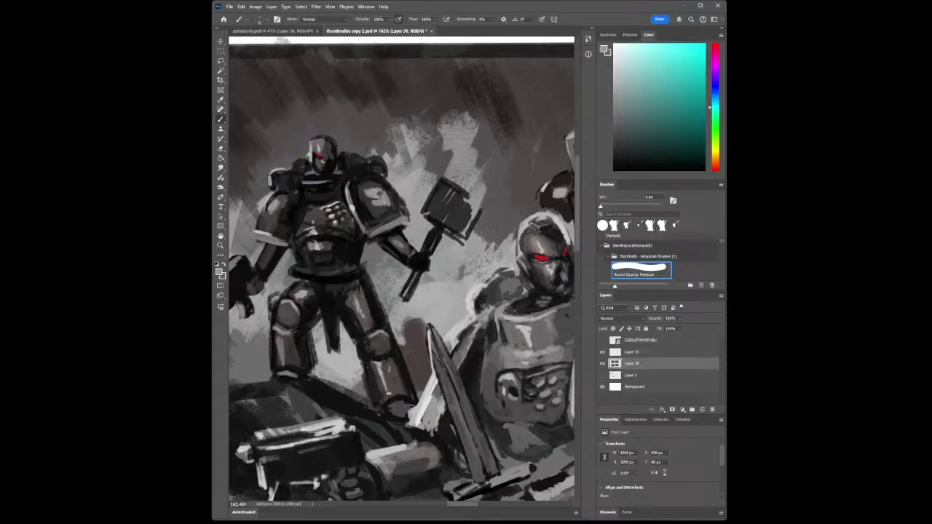
click(220, 100)
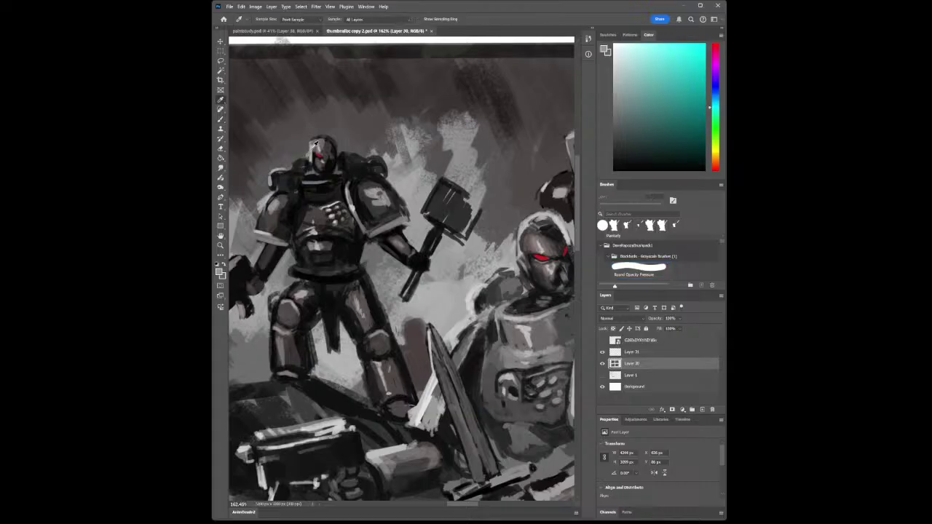
click(311, 149)
click(220, 121)
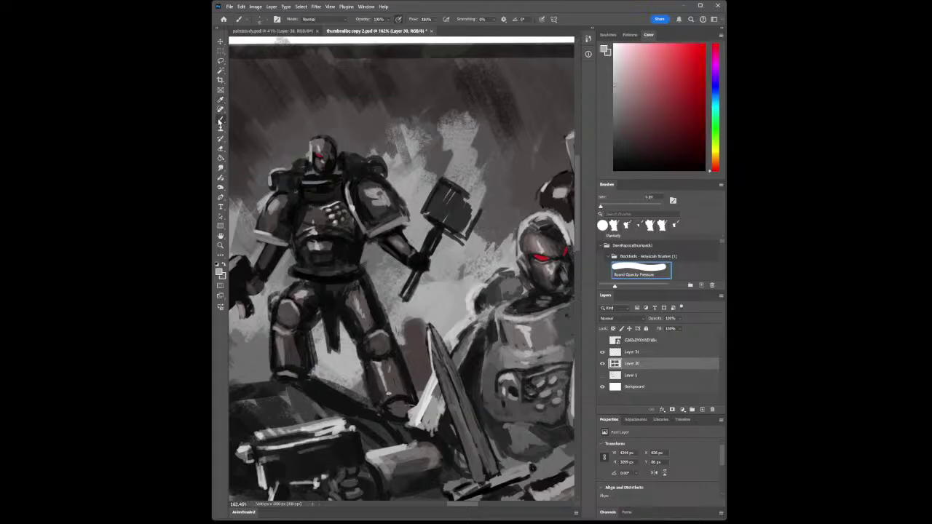
drag(310, 148, 316, 138)
drag(321, 135, 327, 139)
- Sample a mid-grey from the top of the helmet to blend the crown highlight into the darker side
click(220, 99)
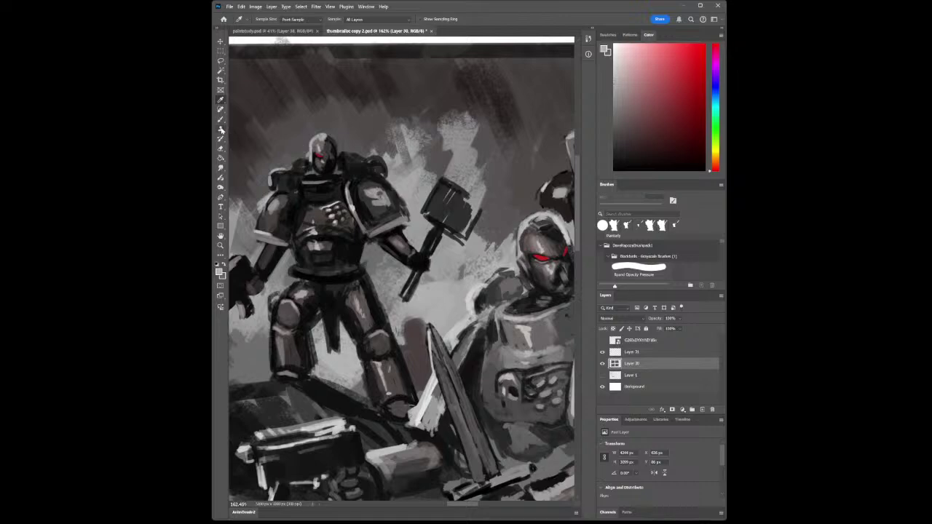
click(221, 120)
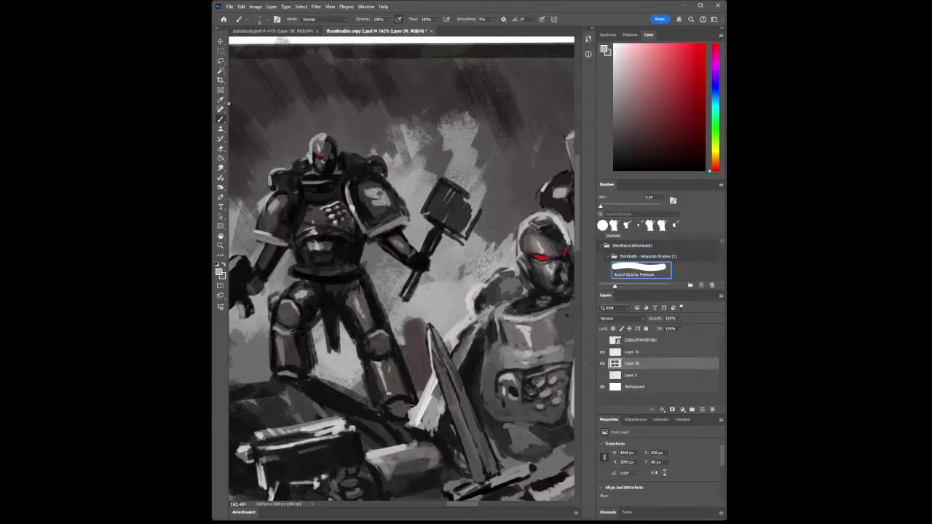
click(220, 100)
click(326, 142)
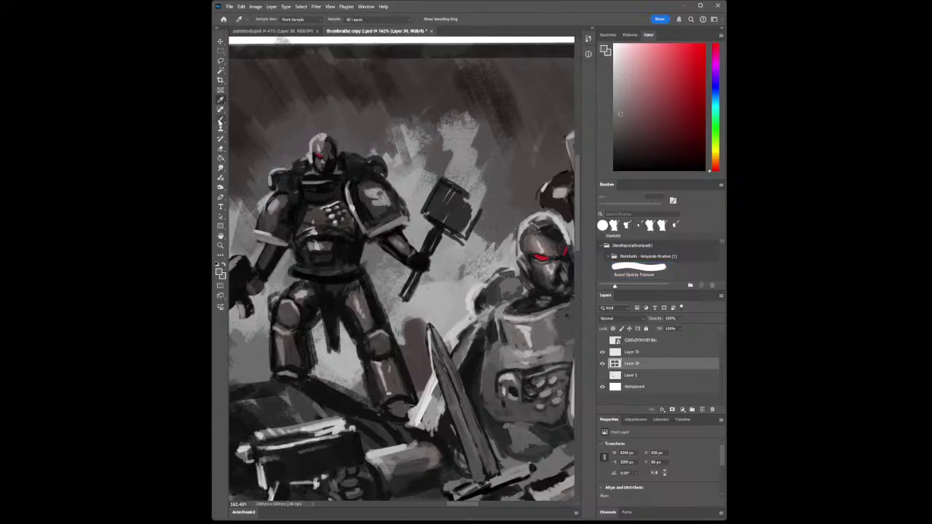
click(220, 120)
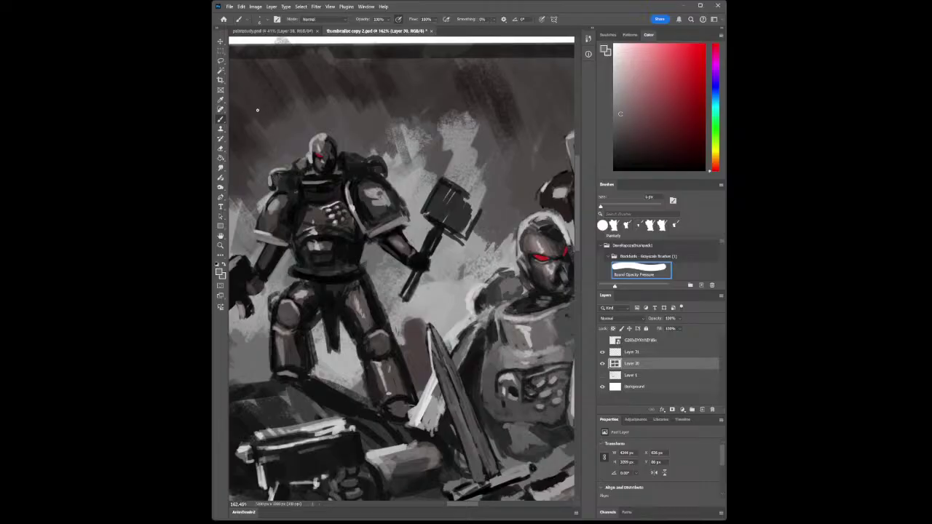
- Sample near-black beside the helmet's jaw and paint the backpack's upper edge on the gun-arm side
key(i)
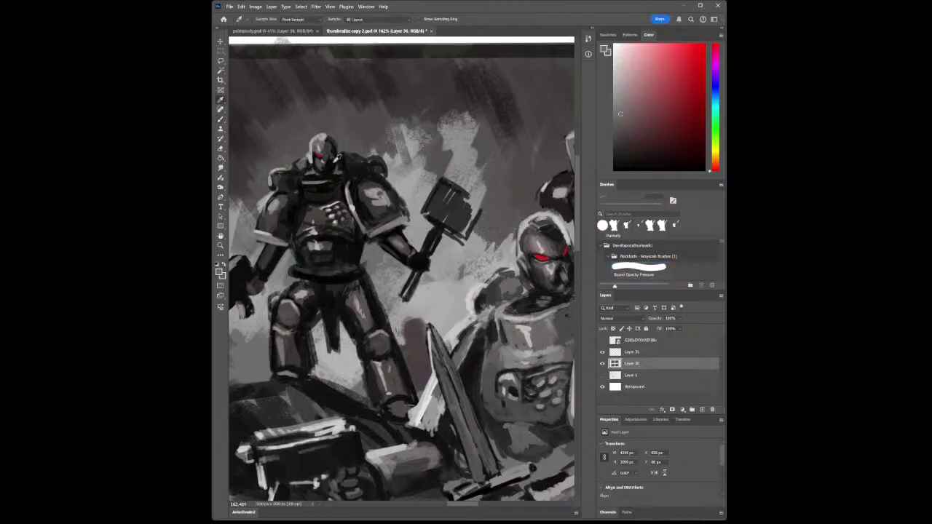
click(329, 163)
key(b)
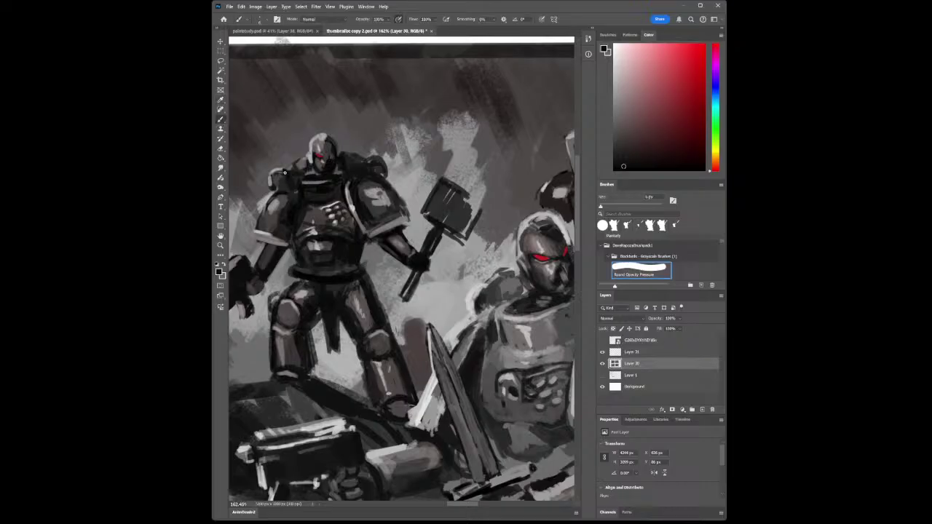
drag(284, 168, 291, 163)
- Sample light grey from the helmet and add a small highlight to the gun-side end of the backpack
key(i)
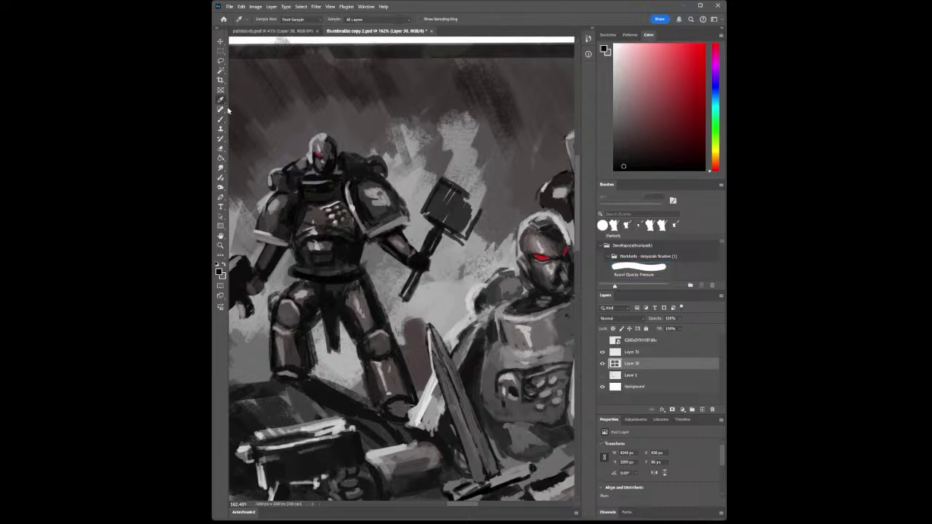
click(324, 145)
key(b)
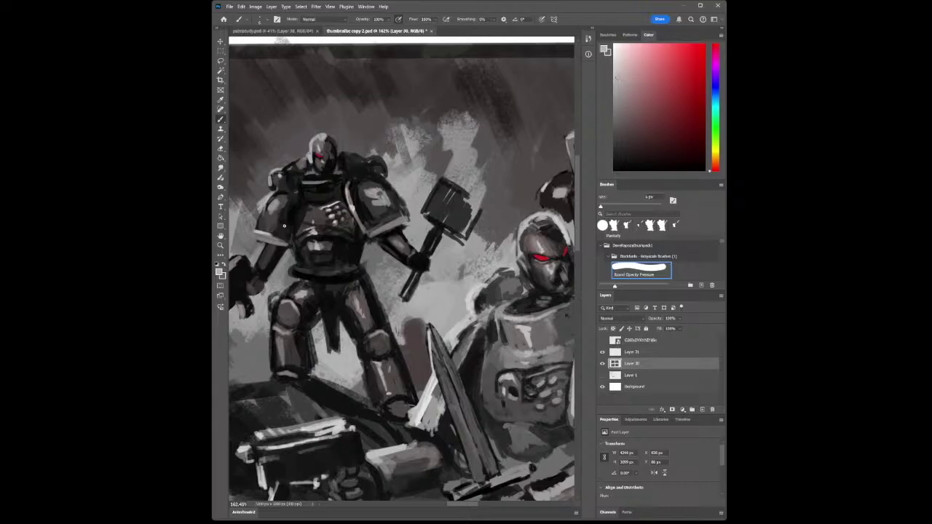
- Sample dark and light greys to refine the backpack's edge between its gun-side end and the helmet
key(i)
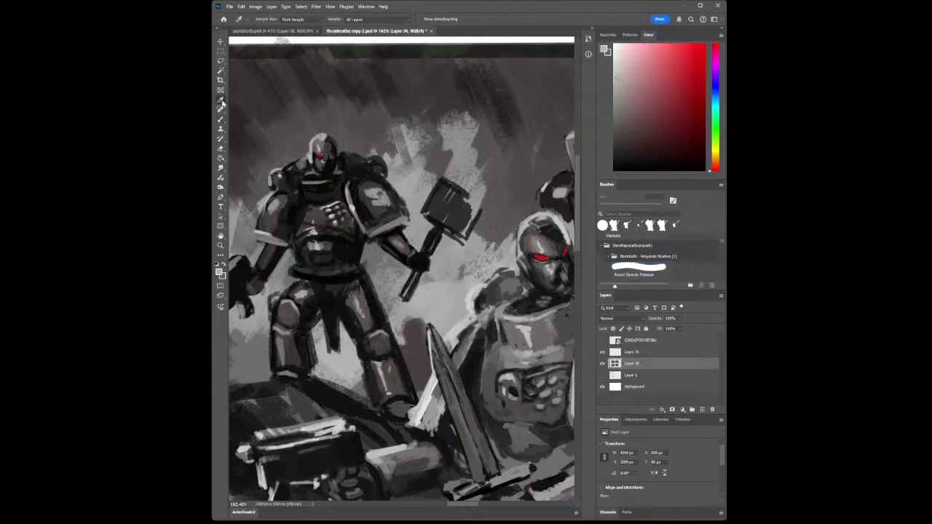
click(281, 176)
key(b)
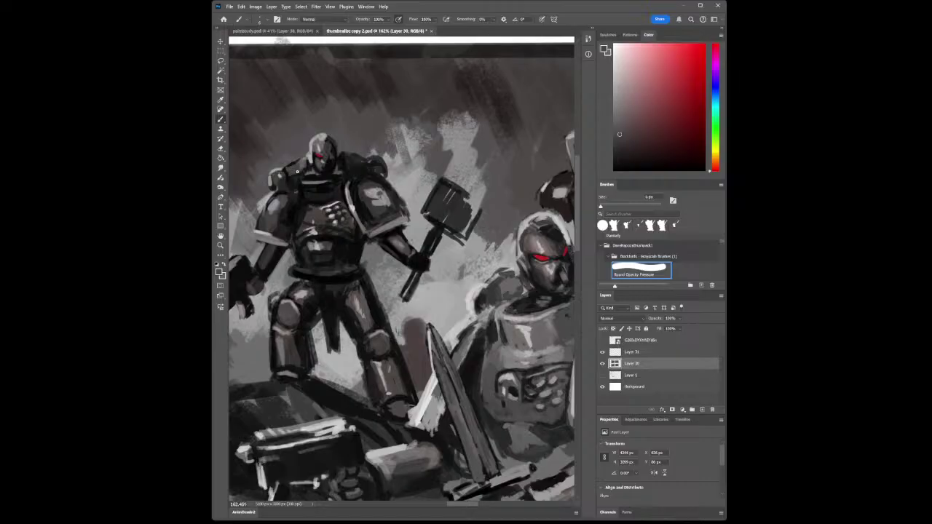
key(i)
key(b)
drag(292, 171, 298, 168)
key(i)
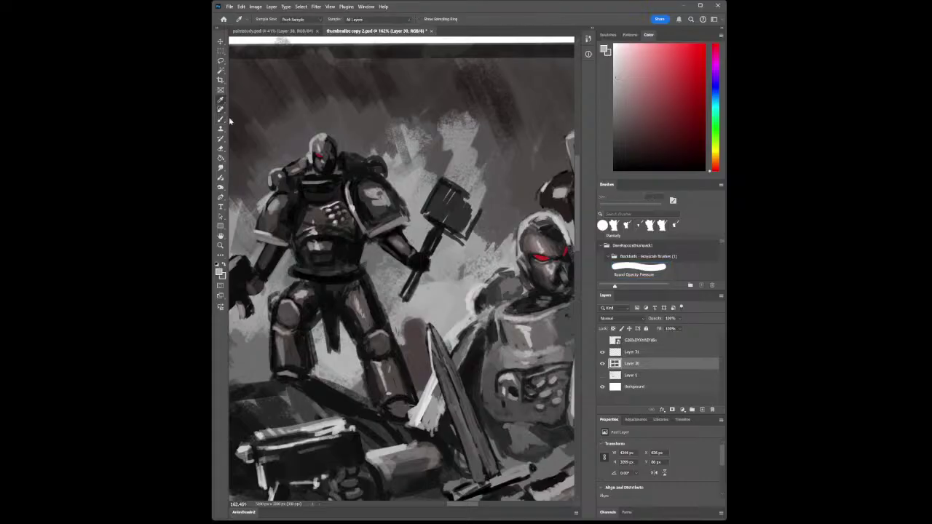
- Sample near-black and dark grey to deepen the shadows under the standing figure's backpack and around the collar
click(276, 185)
key(b)
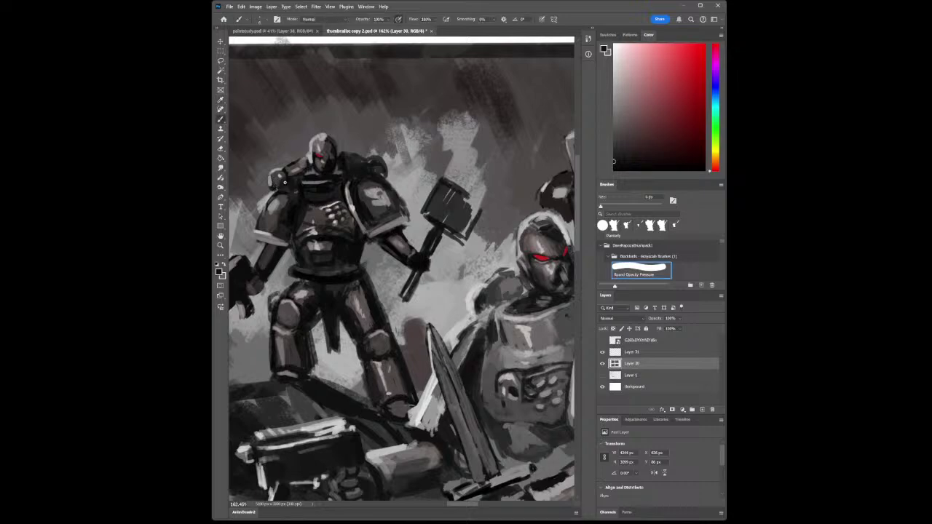
key(i)
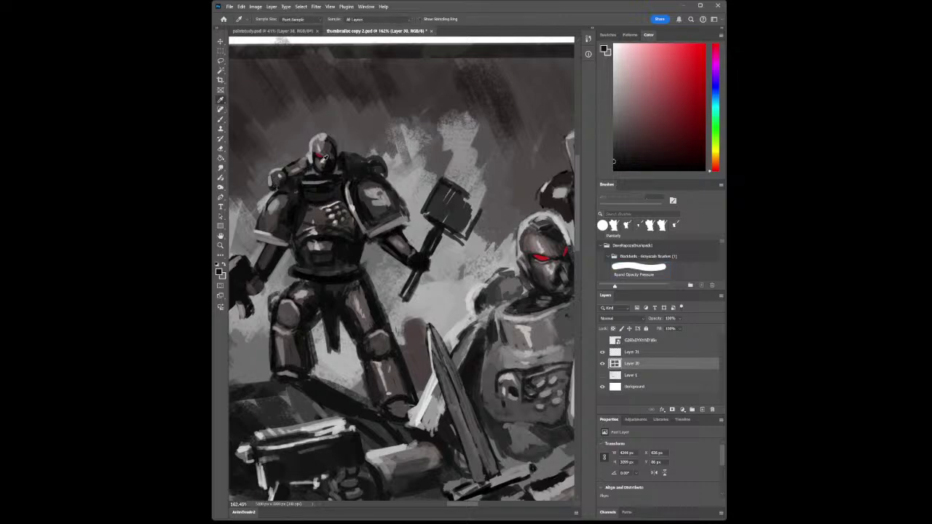
click(246, 117)
key(b)
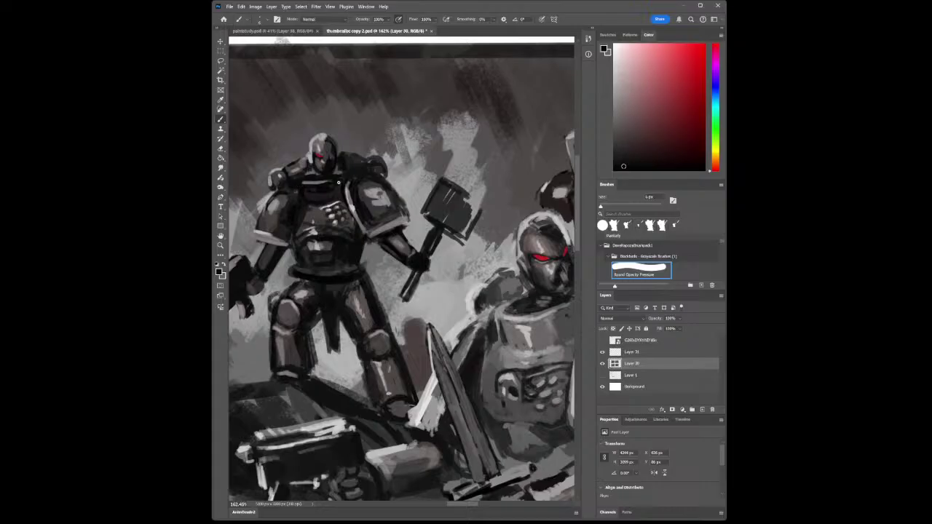
- Sample dark and light greys and paint highlights along the backpack's upper edge on both sides of the helmet
key(i)
click(298, 161)
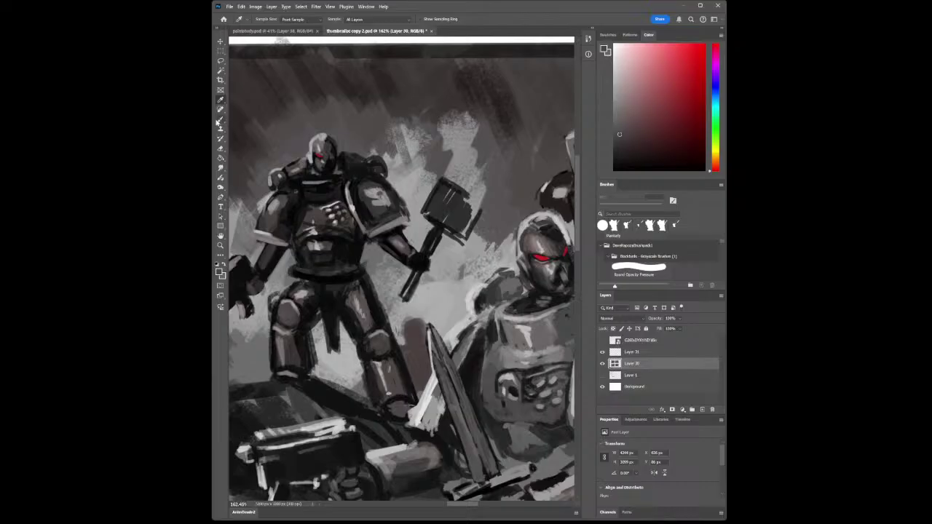
click(221, 119)
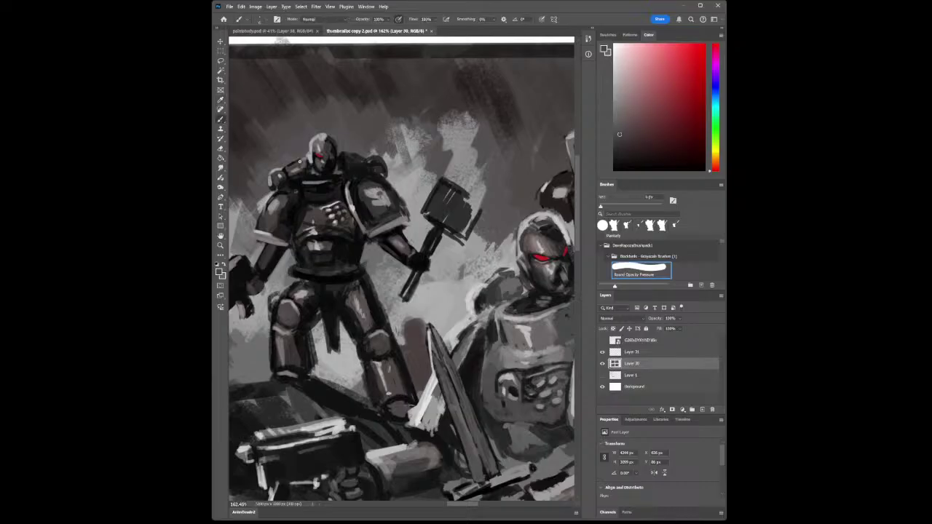
alt+click(280, 163)
drag(288, 166, 351, 157)
drag(360, 162, 369, 163)
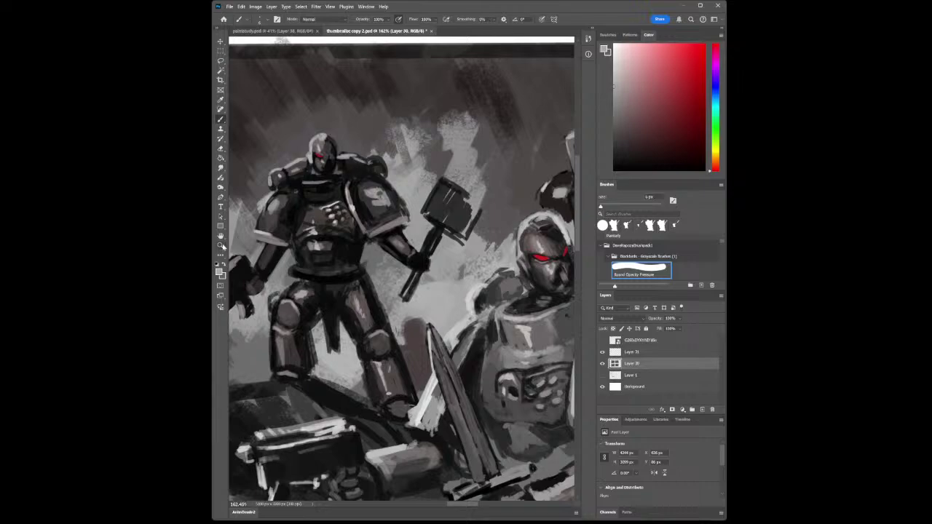
- Make the layer above the painting active and add a fine near-white highlight to the standing figure's gun muzzle with a 1 px brush
key(z)
drag(421, 296, 332, 253)
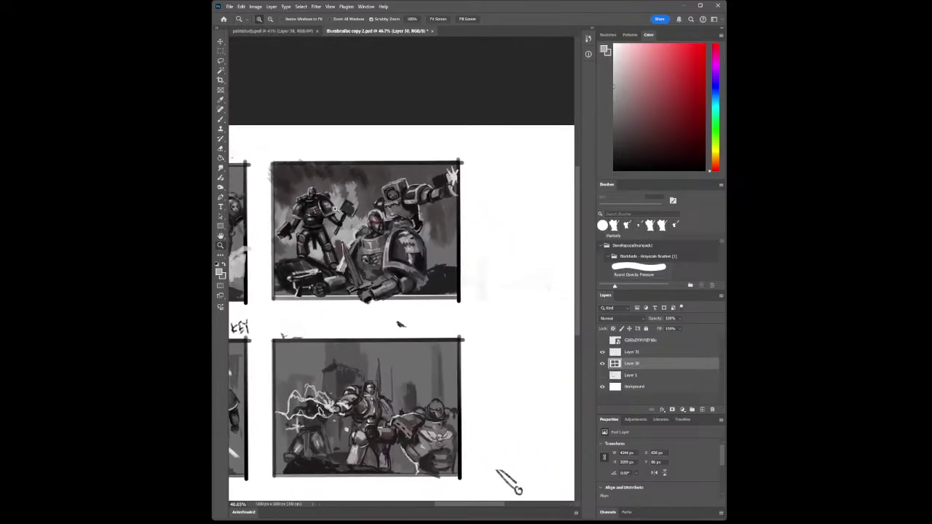
drag(334, 209, 366, 181)
drag(281, 203, 305, 205)
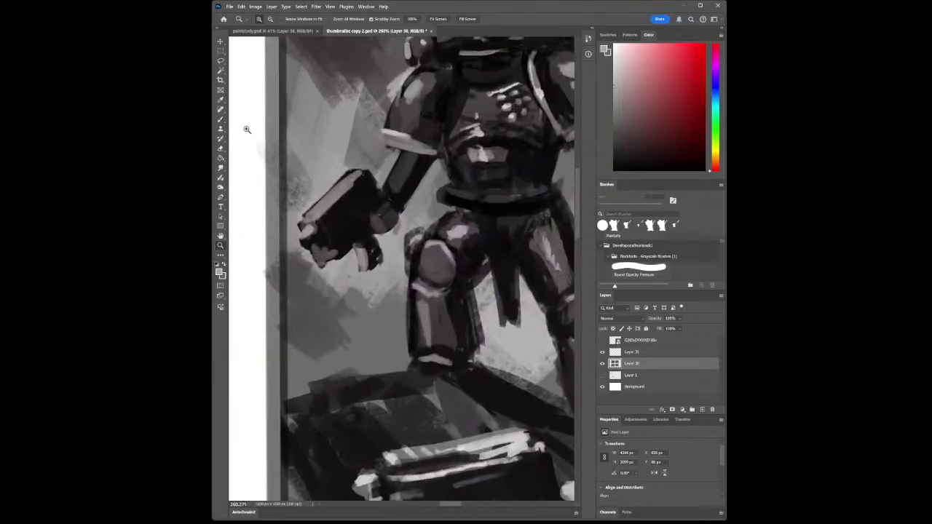
click(220, 99)
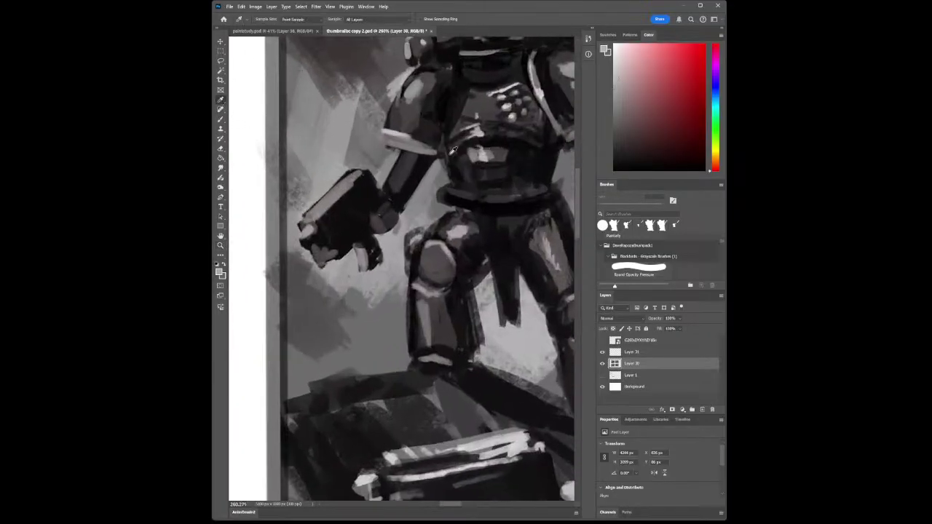
click(221, 119)
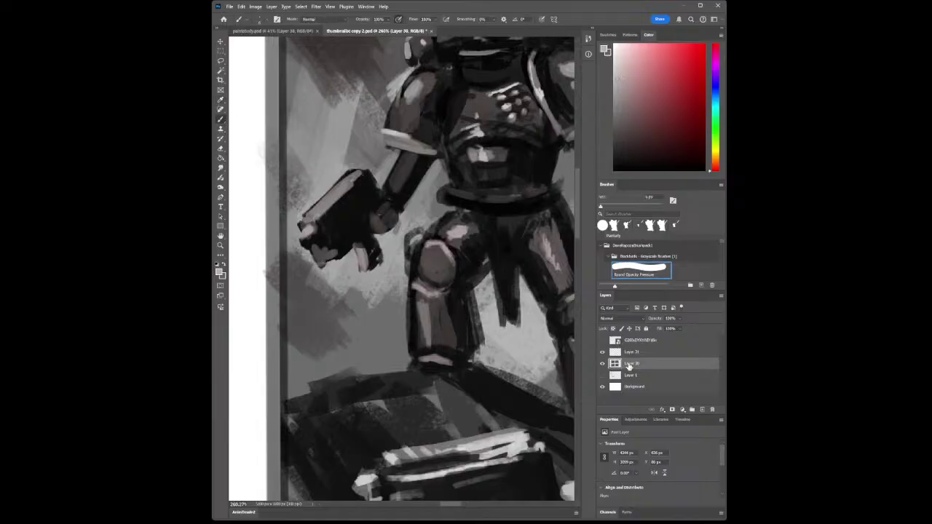
key(alt+bracketright)
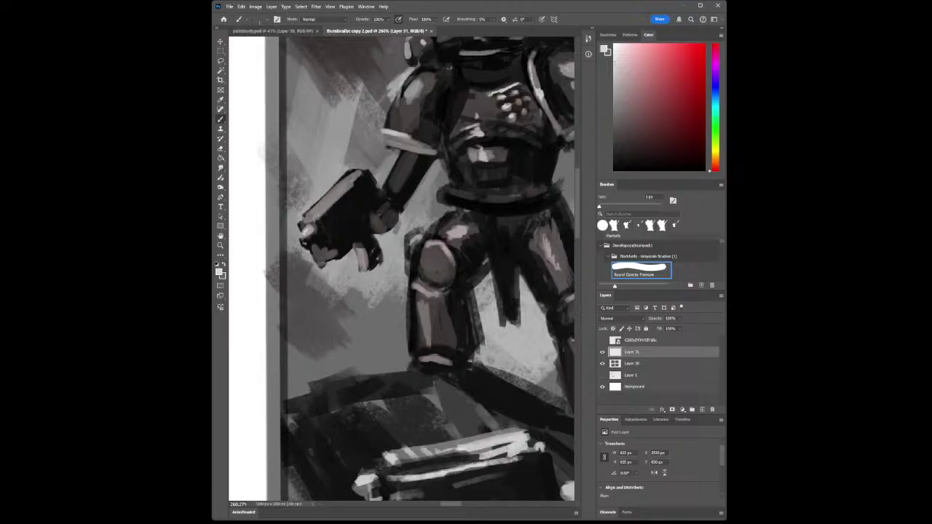
- Sample light grey and paint a thin rim light down the outer edge of the standing figure's gun-side forearm
click(221, 245)
drag(344, 253, 306, 256)
drag(372, 286, 359, 285)
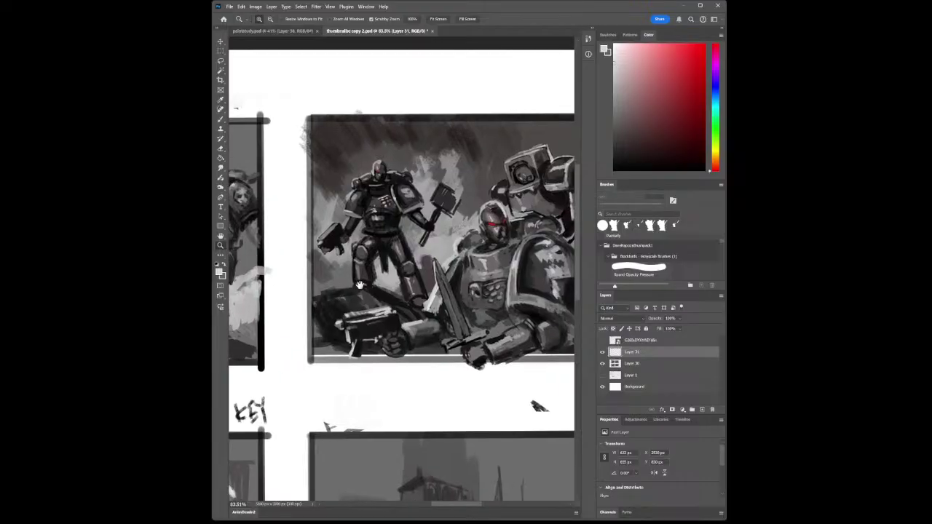
drag(358, 224, 354, 237)
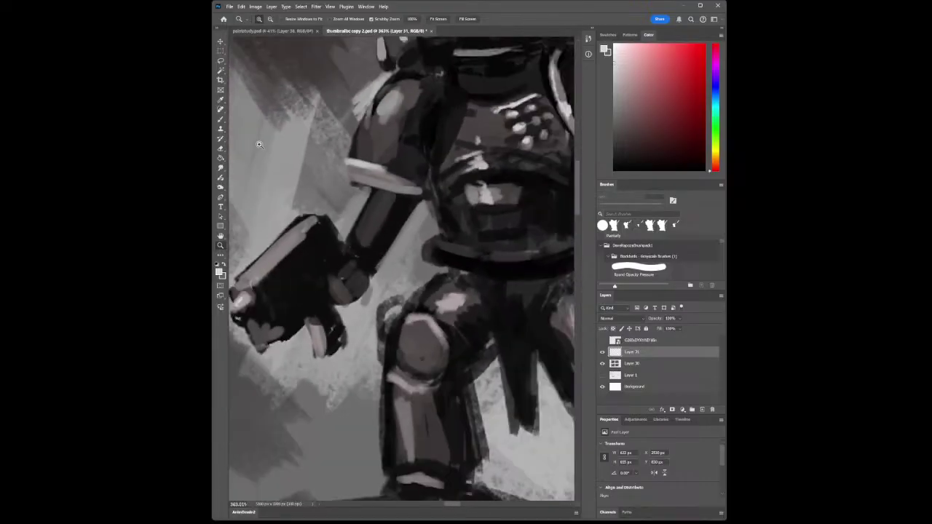
click(221, 101)
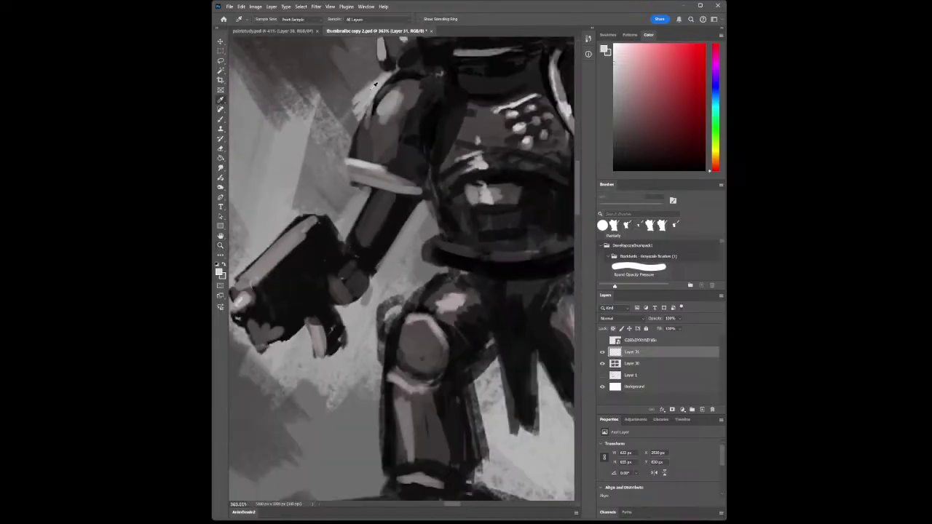
click(418, 84)
click(614, 84)
click(220, 120)
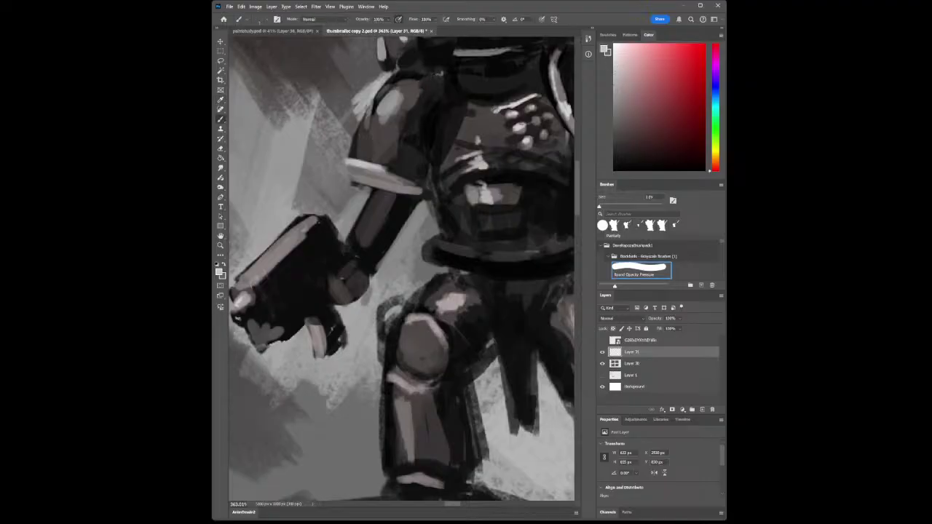
drag(361, 192, 345, 226)
- Paint a thin light-grey rim light down the hammer-side edge of the standing figure's waist and belt
click(221, 246)
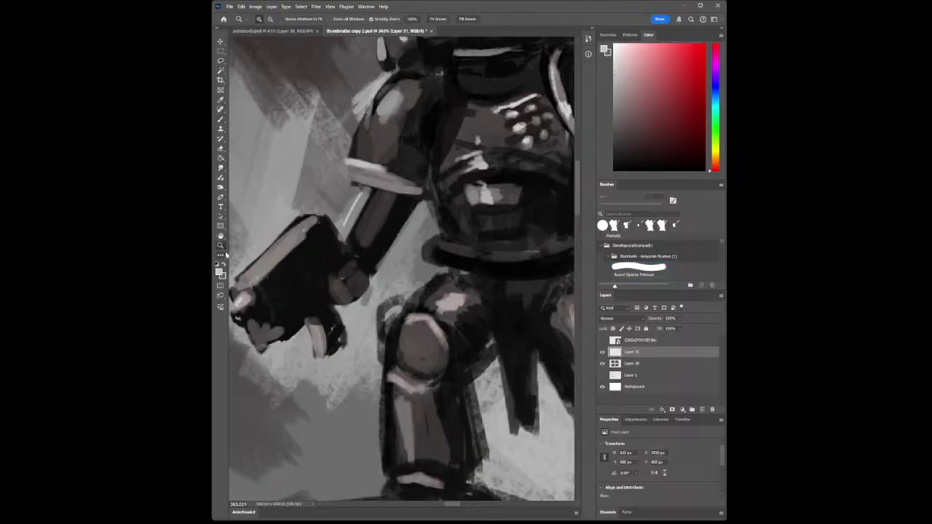
mouse_move(401, 273)
mouse_down()
mouse_move(359, 272)
mouse_move(371, 271)
mouse_up()
drag(431, 249, 474, 249)
click(221, 119)
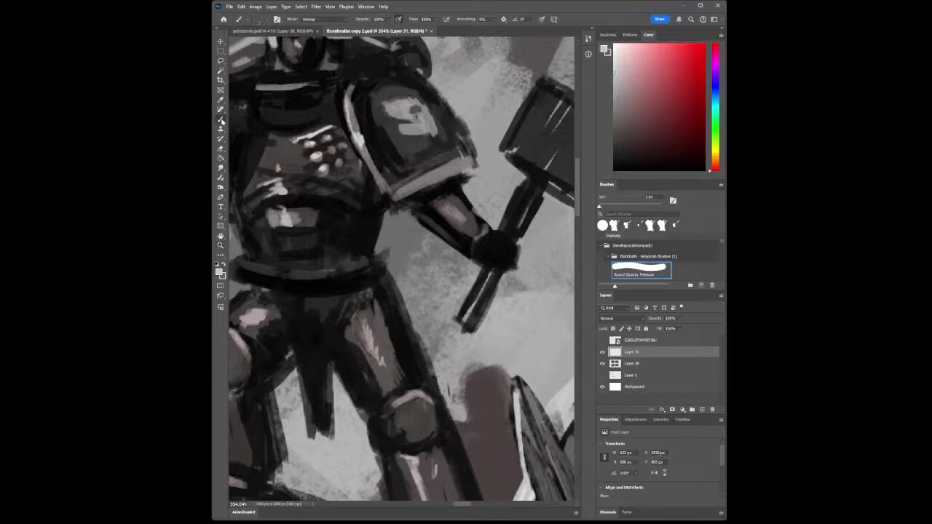
mouse_move(383, 210)
mouse_down()
mouse_move(387, 263)
mouse_move(343, 285)
mouse_move(363, 290)
mouse_up()
- Paint a light-grey rim light down the inner edge of the standing figure's gun-side lower leg with a 5 px brush
key(z)
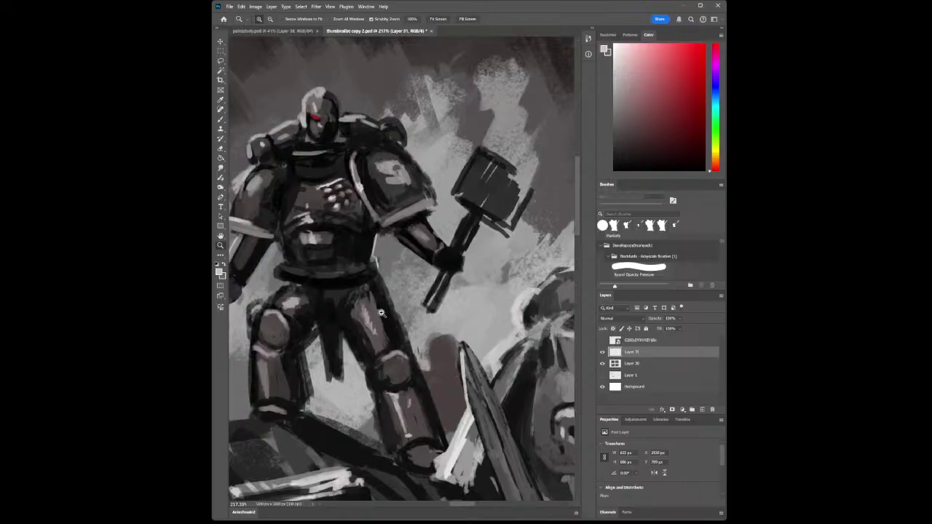
drag(340, 277, 306, 282)
drag(306, 282, 325, 284)
drag(378, 363, 345, 283)
drag(297, 209, 310, 212)
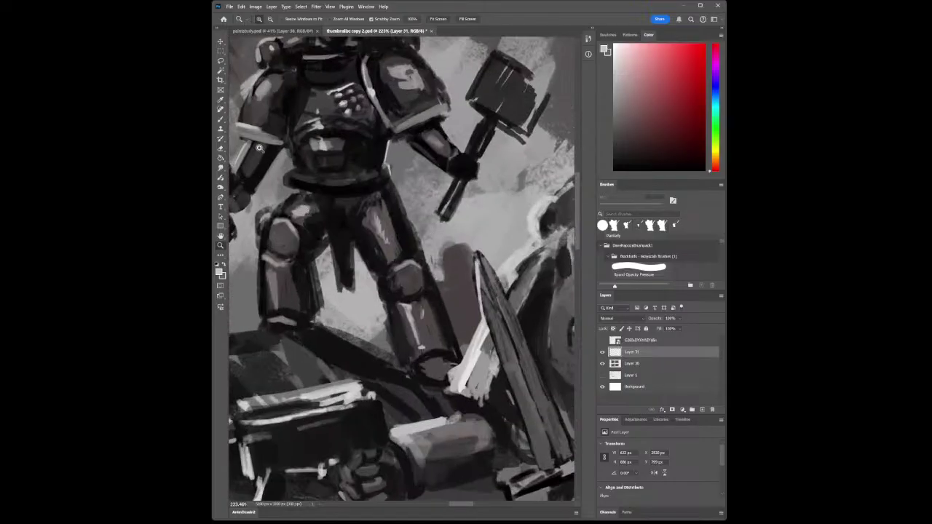
click(221, 118)
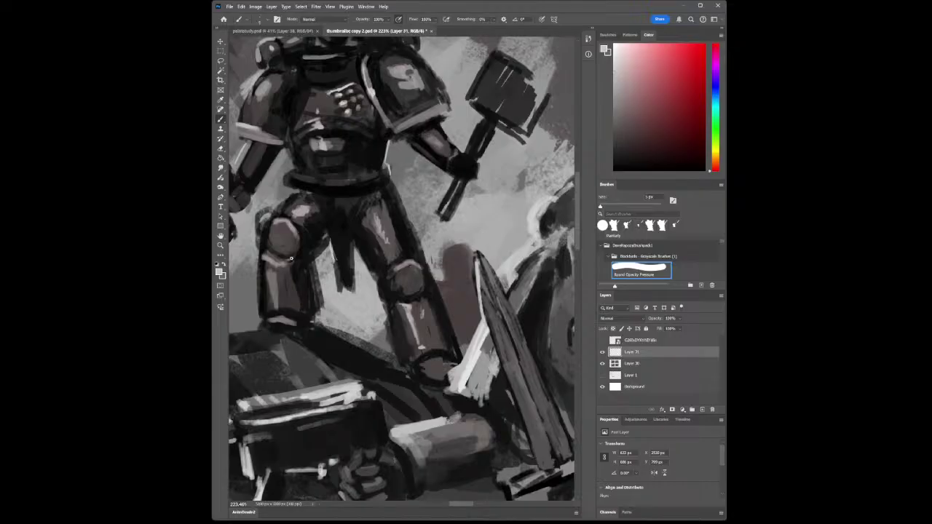
drag(313, 263, 319, 300)
drag(317, 245, 312, 256)
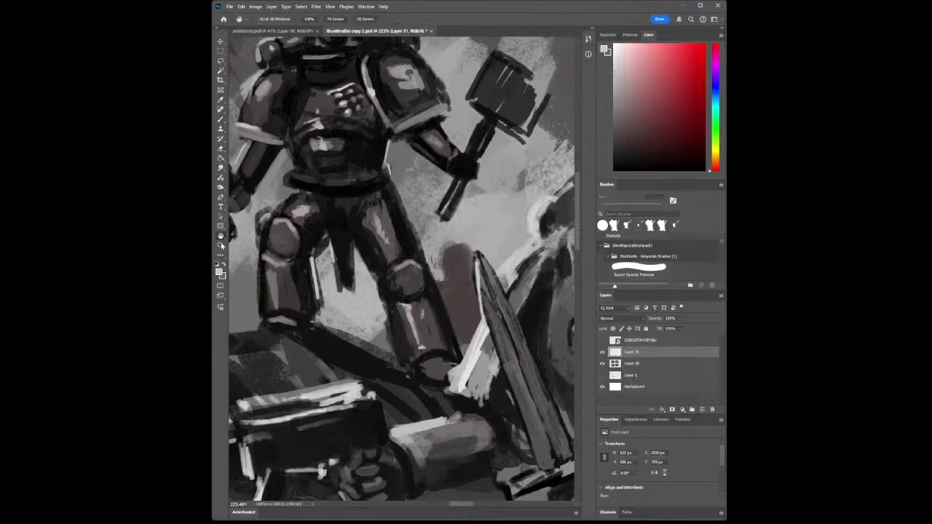
- Review the upper-right thumbnail as a whole and the fallen figure's area up close for contrast and readability
click(221, 245)
scroll(431, 369, down, 5)
drag(346, 327, 391, 226)
drag(464, 217, 414, 233)
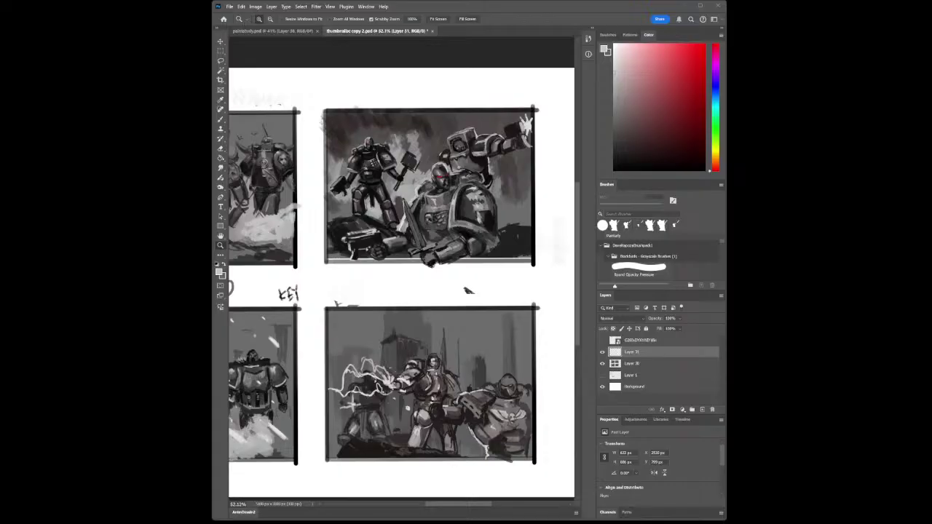
click(221, 255)
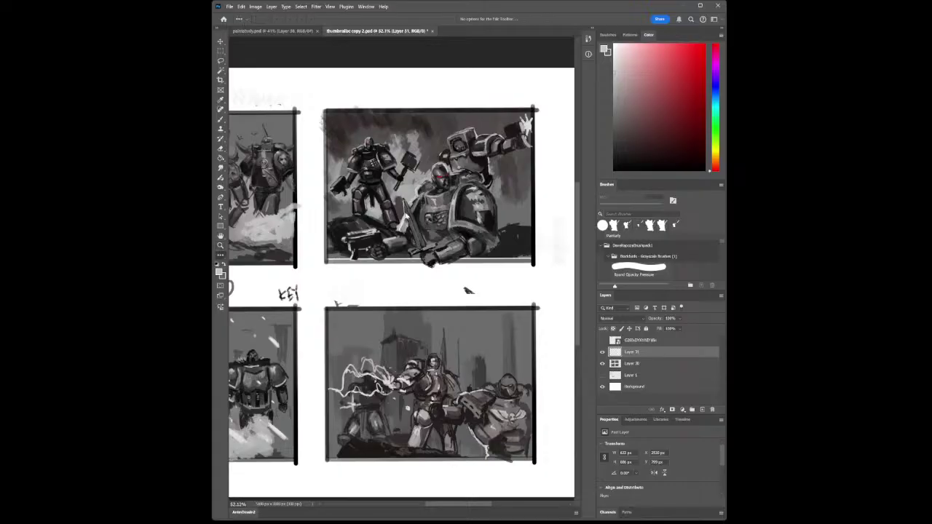
key(z)
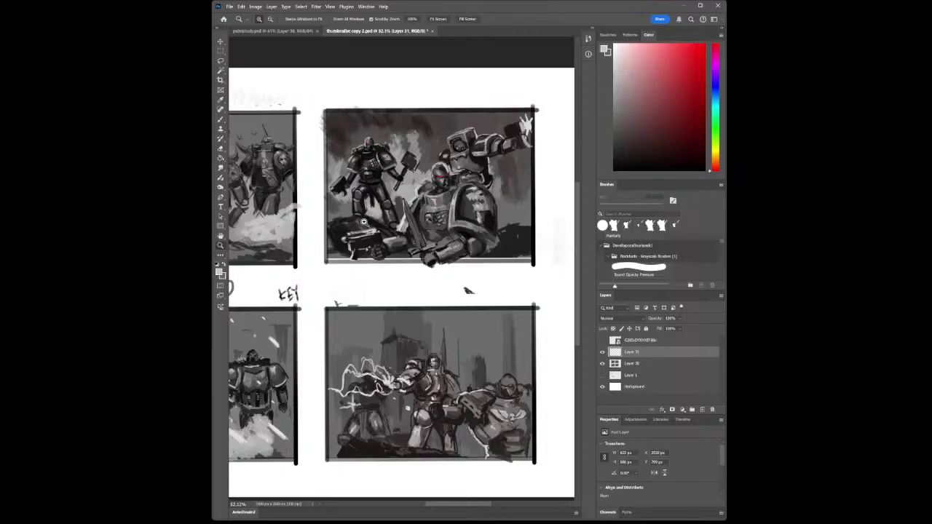
mouse_move(364, 223)
mouse_down()
mouse_move(390, 224)
mouse_move(362, 218)
mouse_up()
click(221, 101)
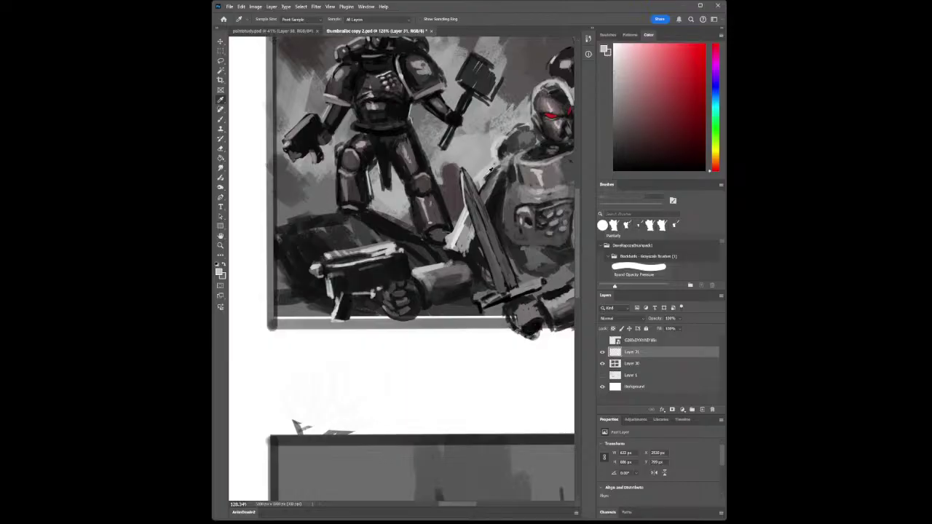
click(221, 120)
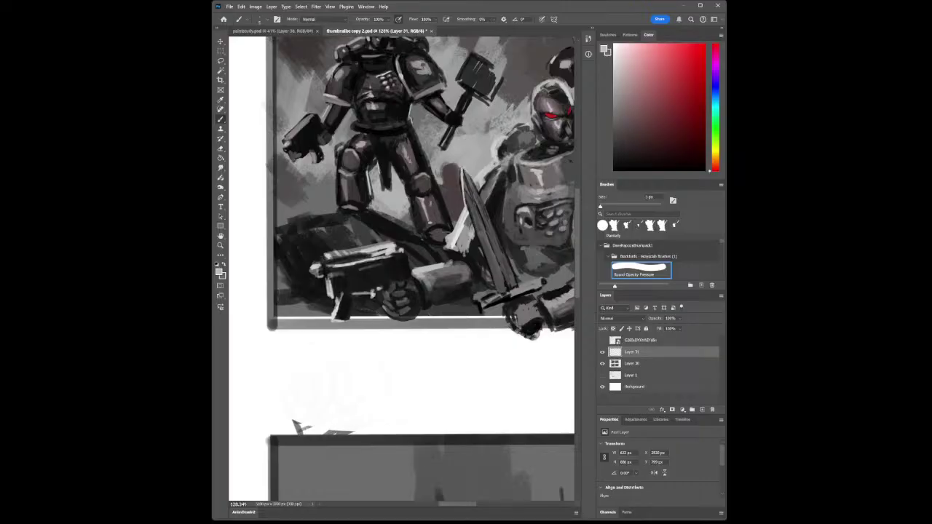
click(221, 245)
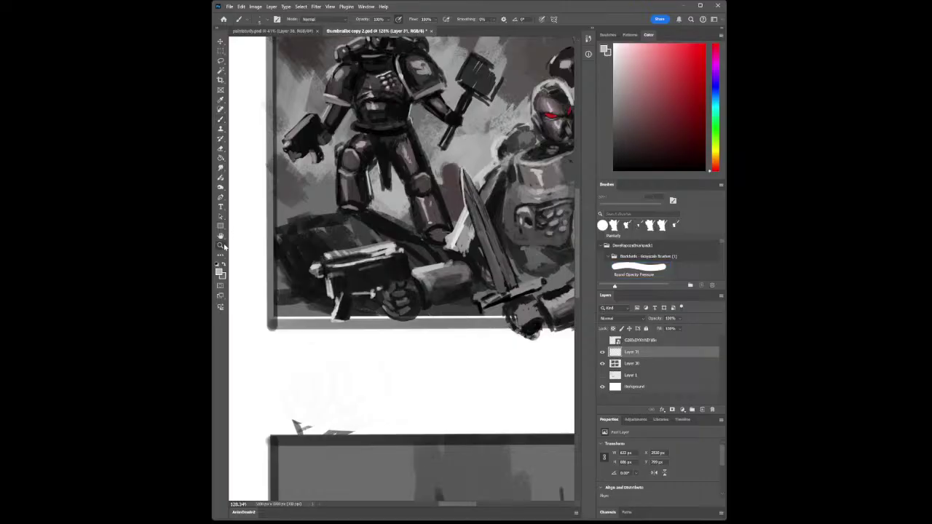
drag(434, 249, 362, 252)
drag(483, 259, 469, 260)
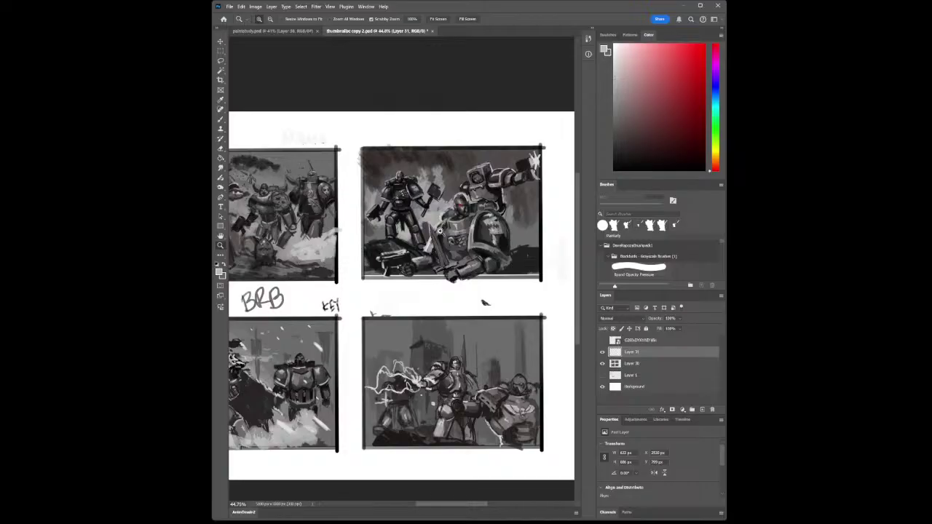
- Paint a light-grey accent along the lower rim of the helmet of the figure with the outstretched arm
drag(441, 232, 423, 219)
drag(504, 130, 479, 148)
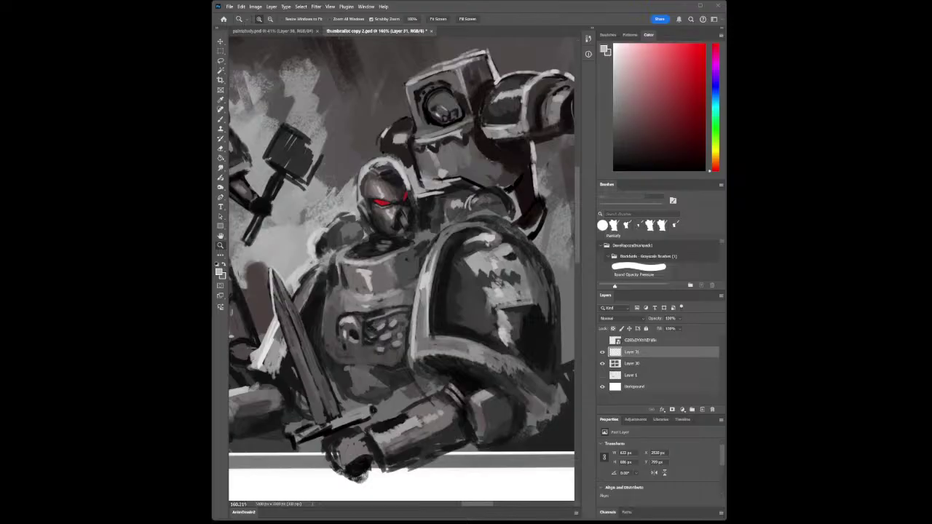
key(i)
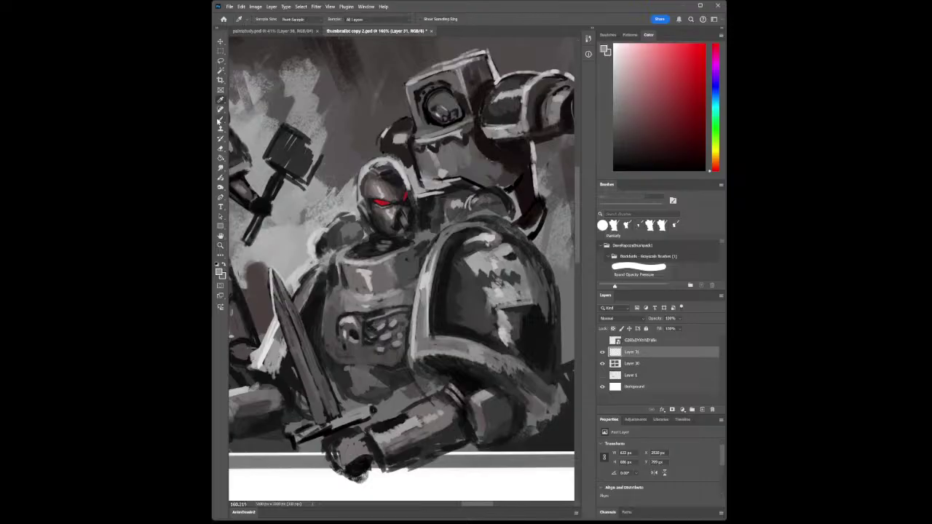
click(220, 119)
mouse_move(432, 146)
mouse_down()
mouse_move(419, 146)
mouse_move(464, 131)
mouse_up()
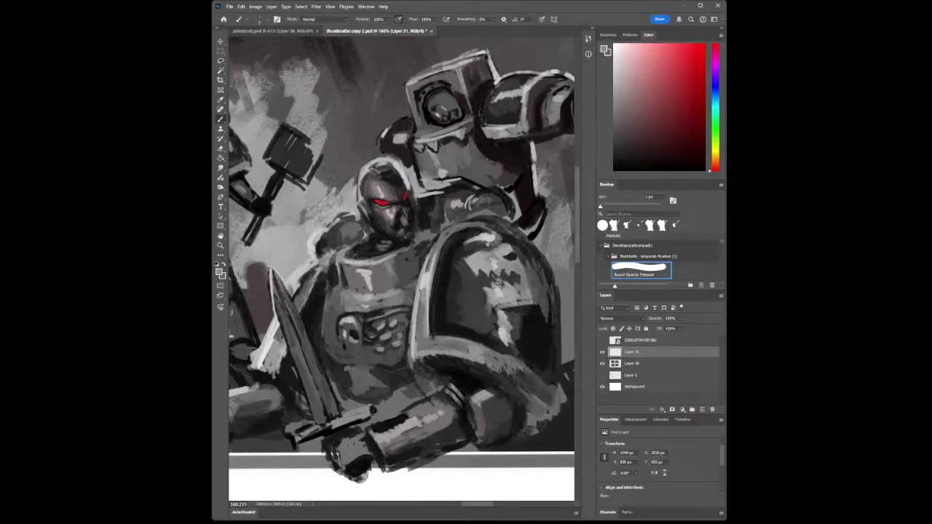
- Sample near-black from beside the outstretched-arm figure's shoulder and paint the shadow beneath the helmet along the top of the chest
key(i)
click(486, 150)
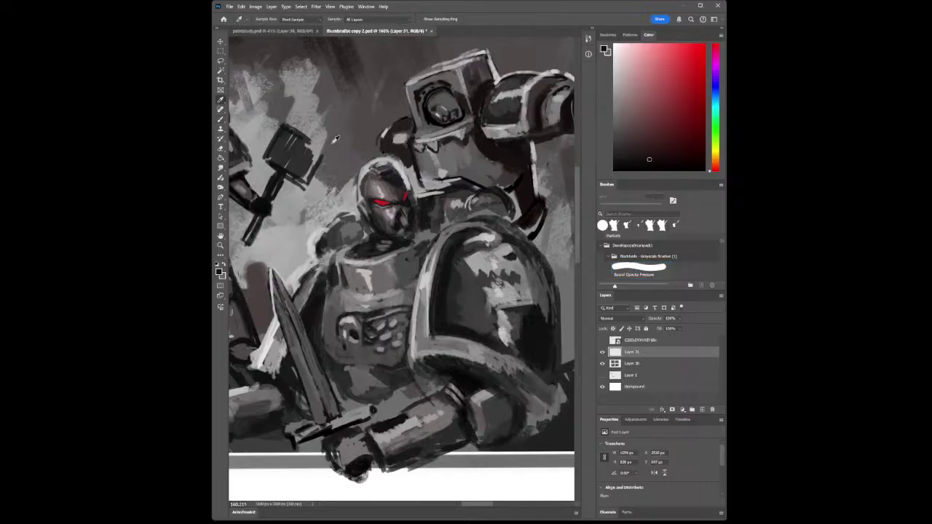
click(221, 119)
mouse_move(416, 154)
mouse_down()
mouse_move(444, 153)
mouse_move(439, 144)
mouse_move(464, 143)
mouse_up()
key(shift+0)
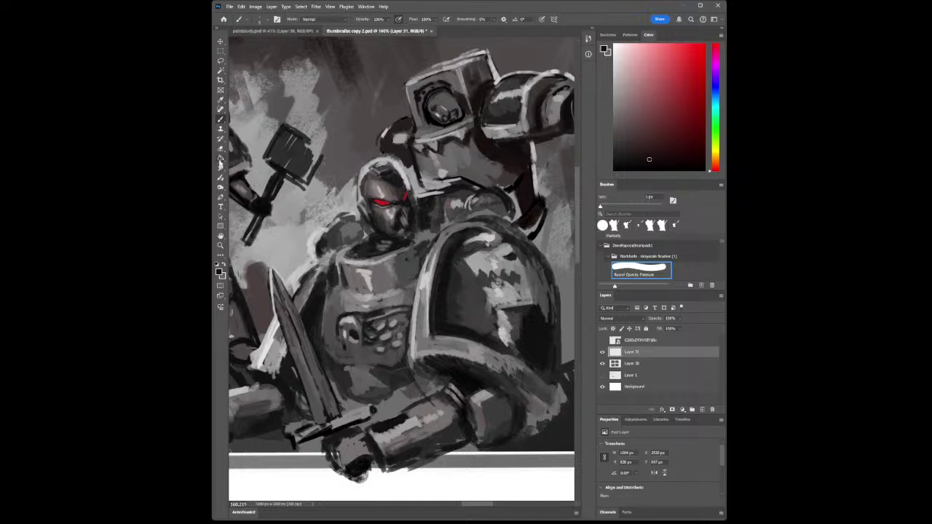
click(221, 244)
drag(429, 208, 396, 197)
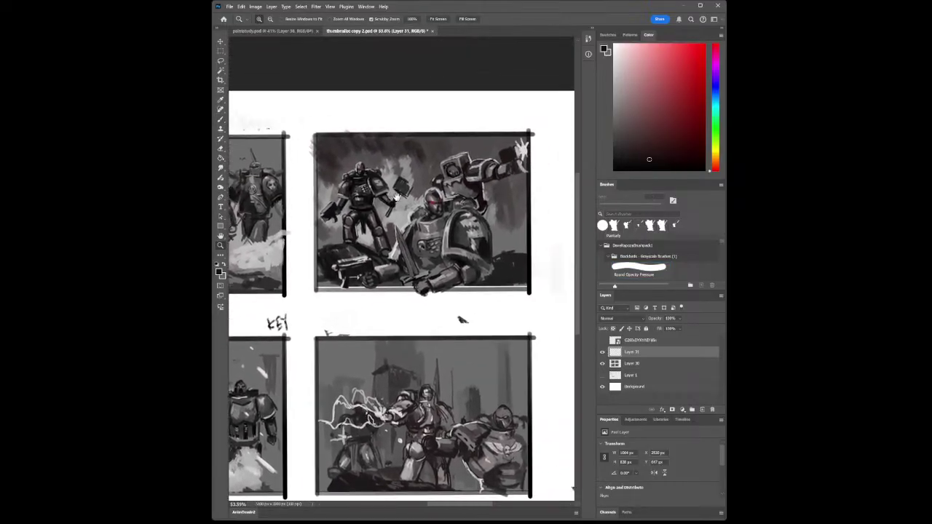
drag(455, 171, 481, 174)
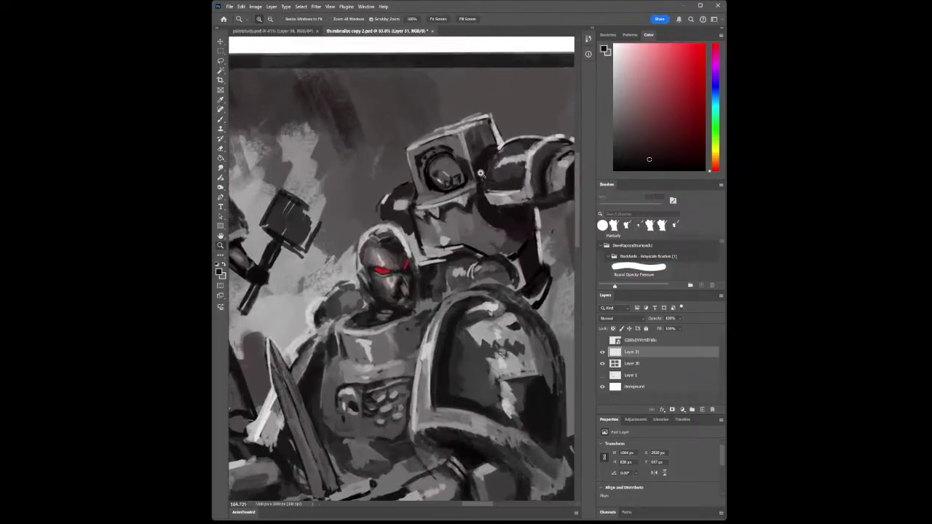
- Sample a dark grey-brown beneath the outstretched-arm figure's helmet and darken the jagged trim along the top of the chest
click(220, 99)
click(450, 202)
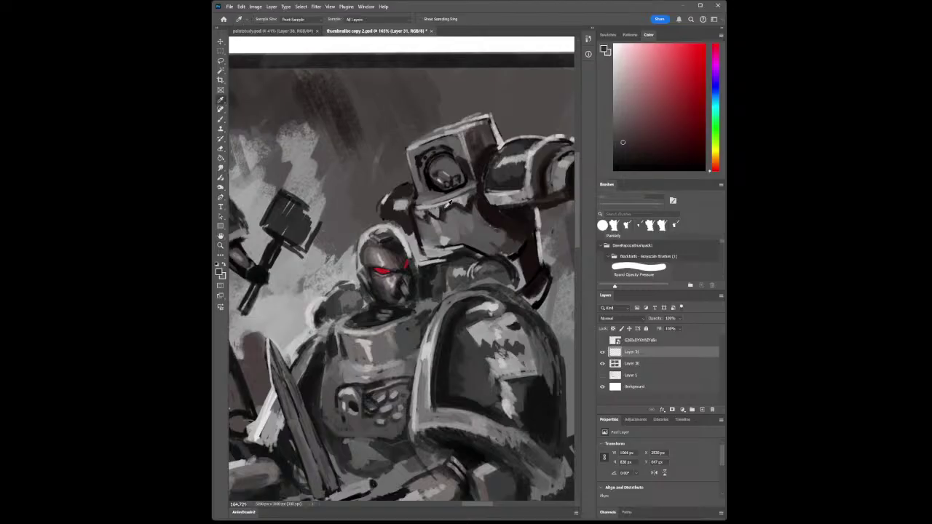
click(220, 119)
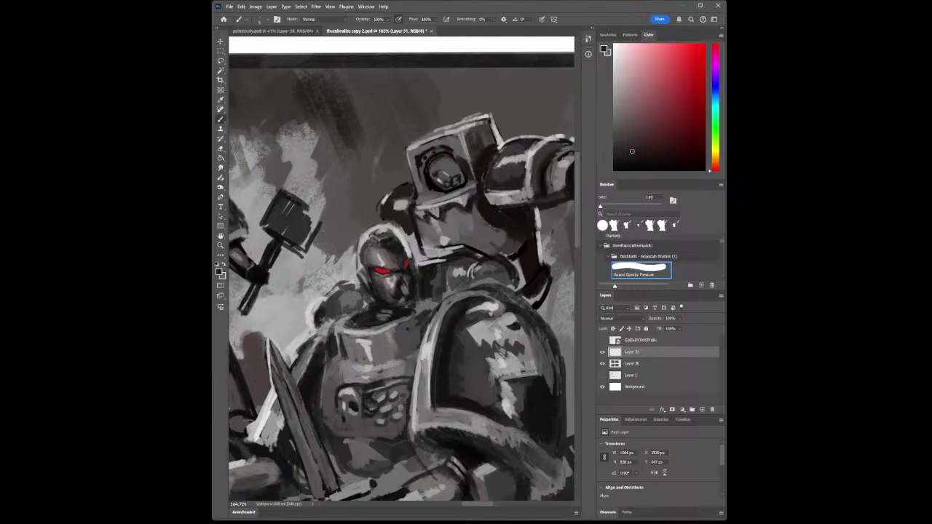
drag(436, 206, 437, 215)
- Paint the mouth grille of the red-eyed helmet with thin alternating light-grey bars and near-black gaps
key(i)
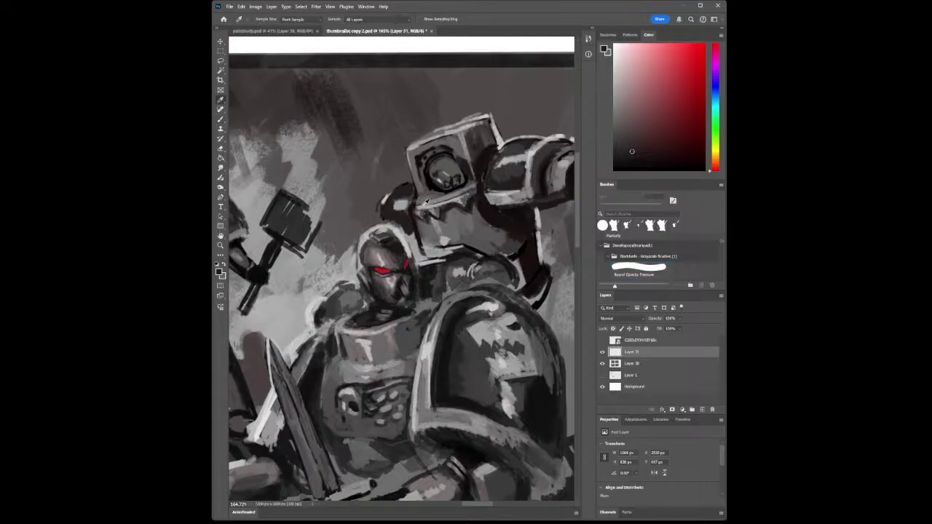
click(418, 210)
click(220, 121)
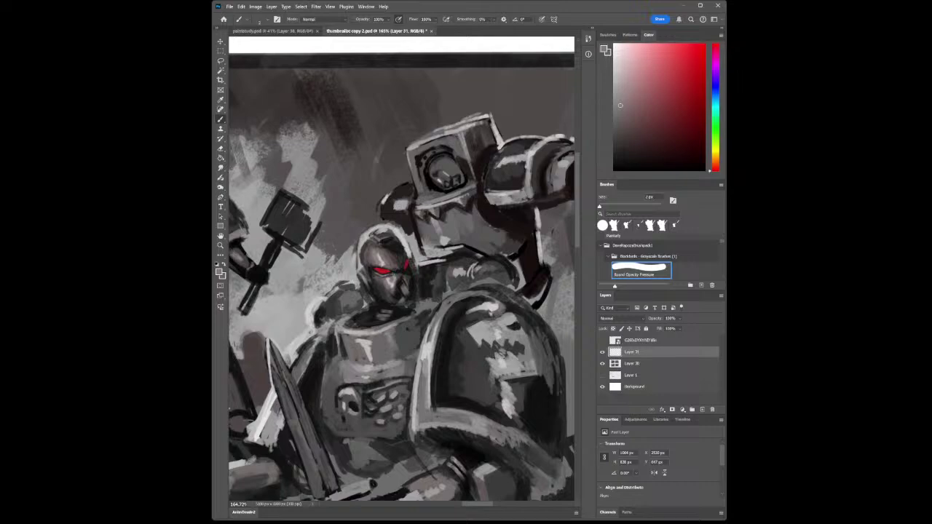
drag(397, 286, 399, 294)
click(221, 100)
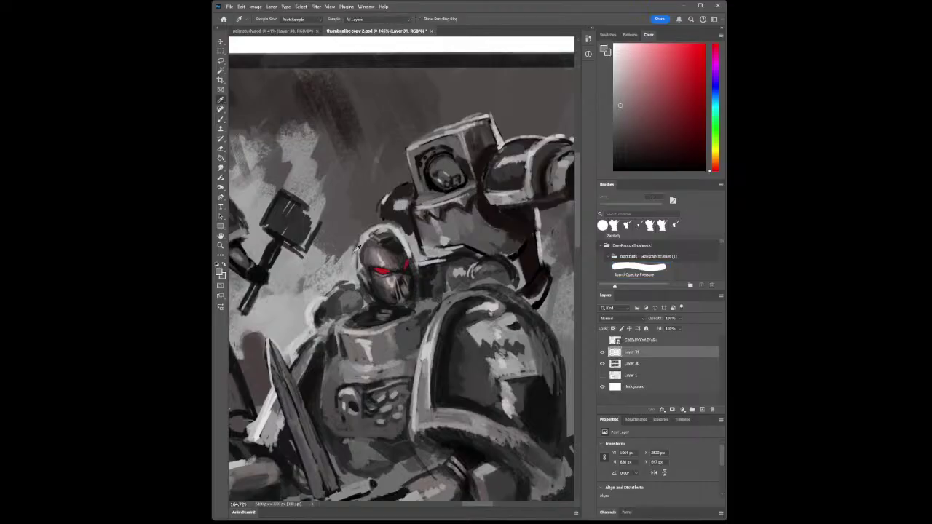
click(405, 280)
click(220, 119)
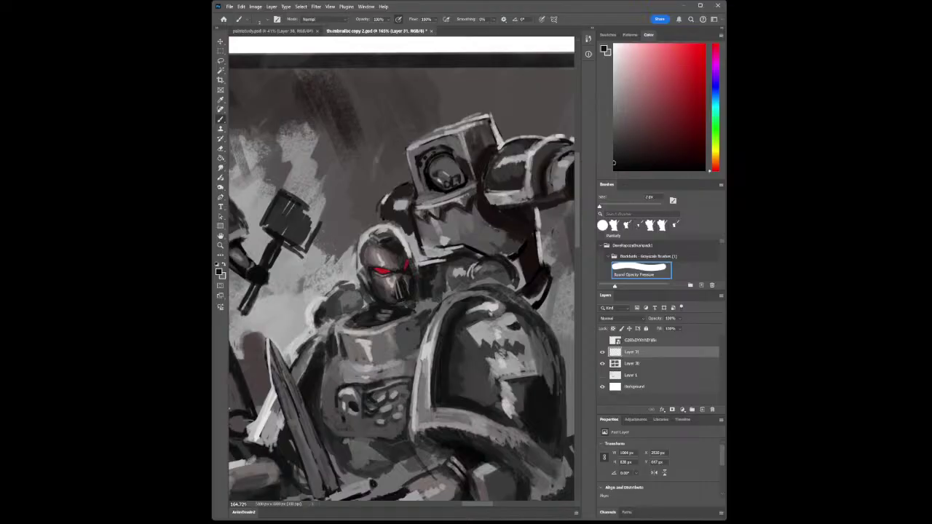
click(221, 99)
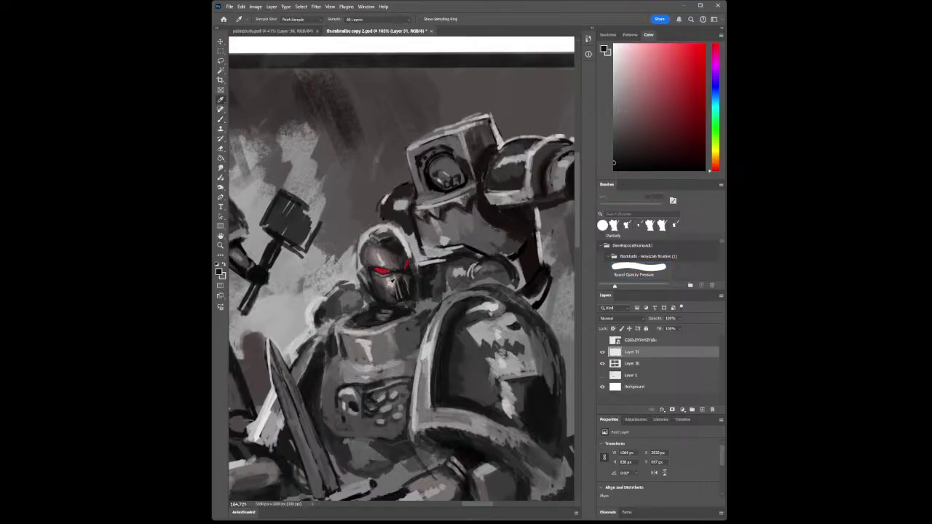
click(296, 191)
click(220, 119)
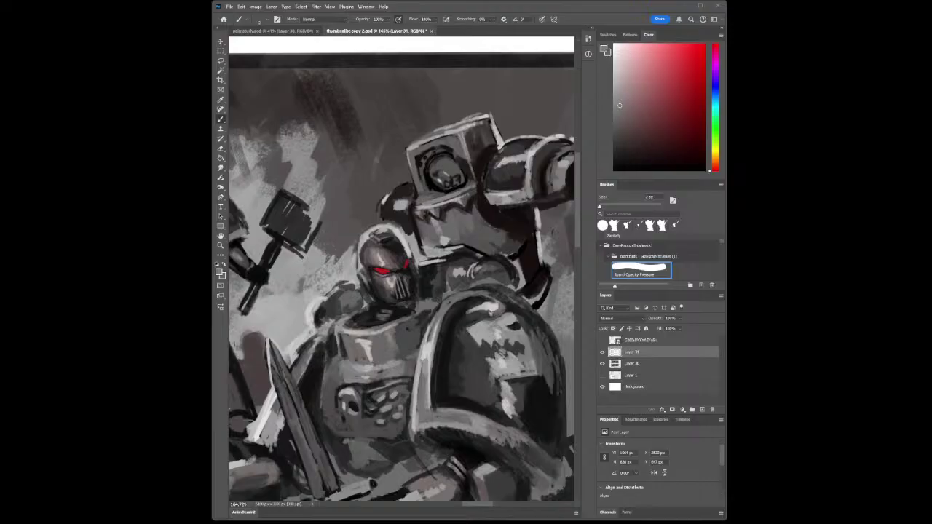
- Sample black from the artwork and handwrite "BRB" in the white margin above the upper-right thumbnail
scroll(383, 165, up, 3)
key(i)
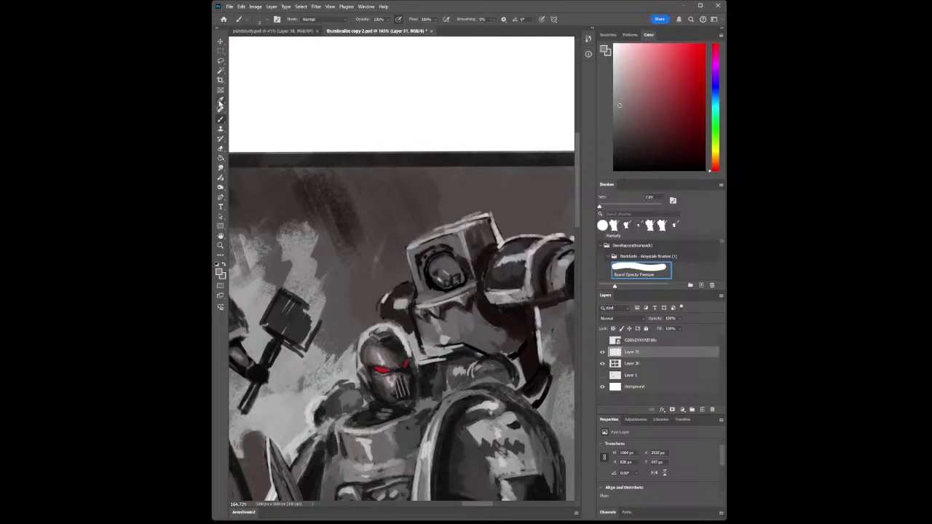
click(542, 402)
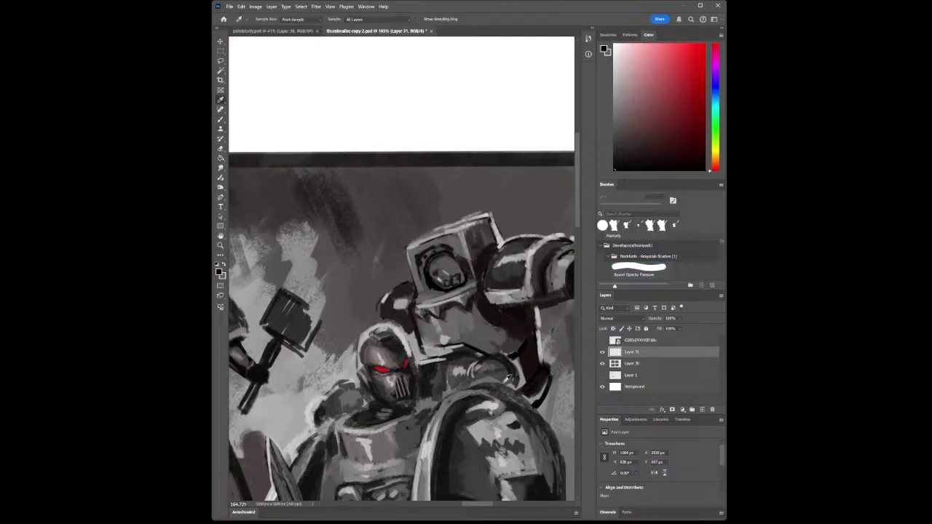
click(220, 119)
drag(356, 89, 358, 125)
mouse_move(381, 109)
mouse_down()
mouse_move(380, 83)
mouse_move(400, 107)
mouse_up()
drag(408, 73, 410, 109)
drag(405, 60, 412, 107)
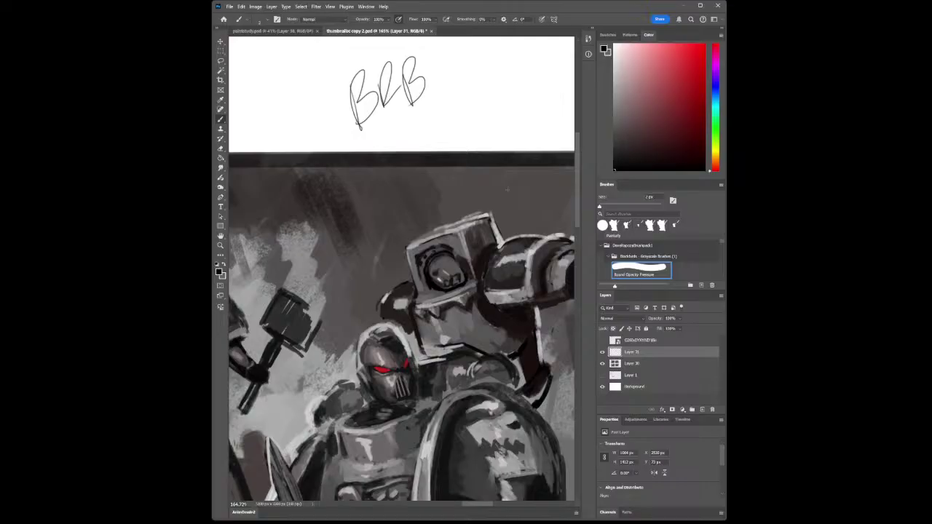
- Sample light grey from the helmet's upper trim and paint thin brow and eye highlights on the outstretched-arm figure's face
click(221, 100)
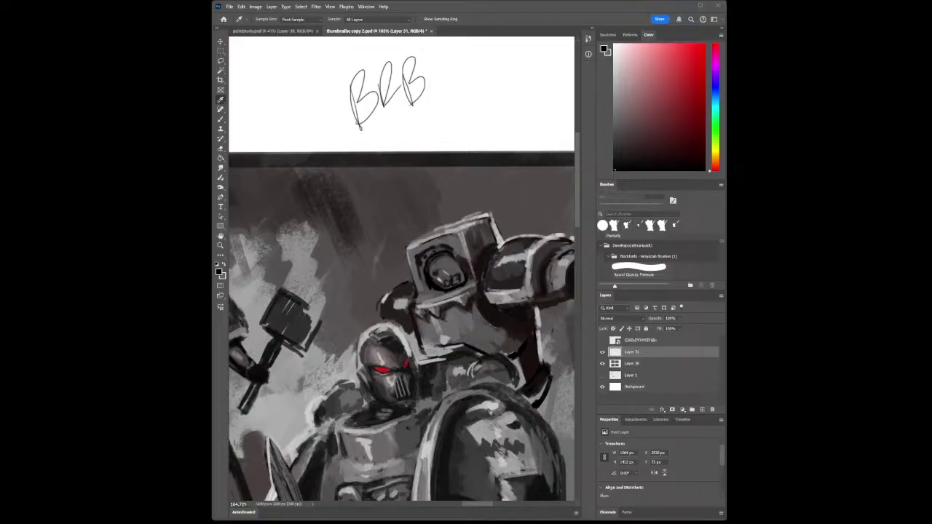
key(z)
drag(457, 260, 475, 265)
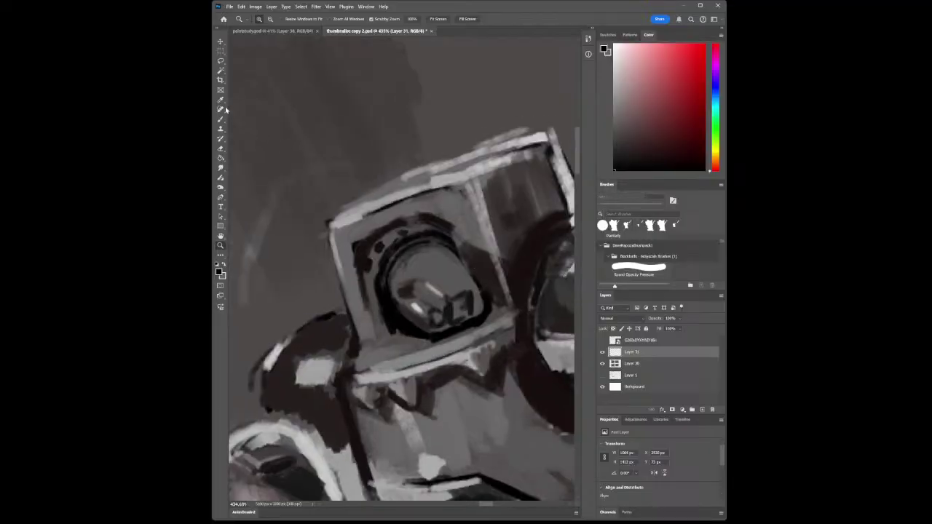
key(j)
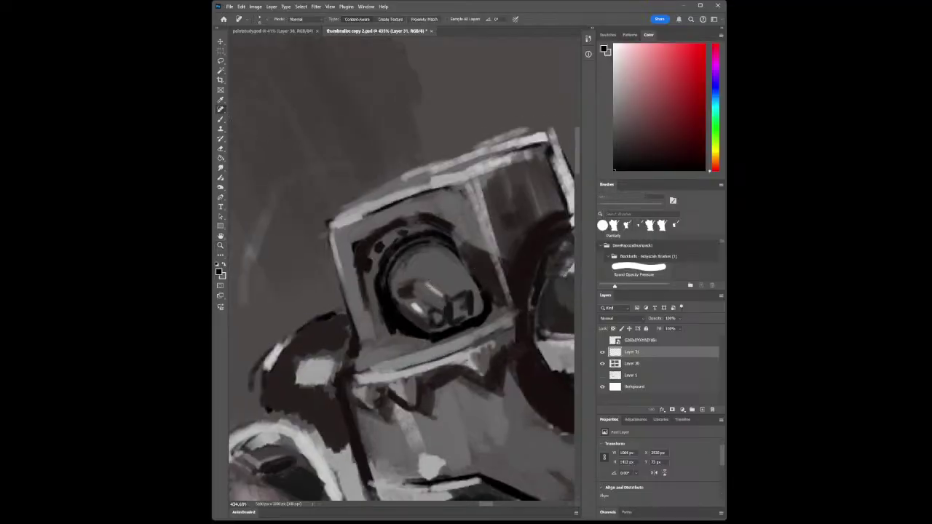
click(222, 100)
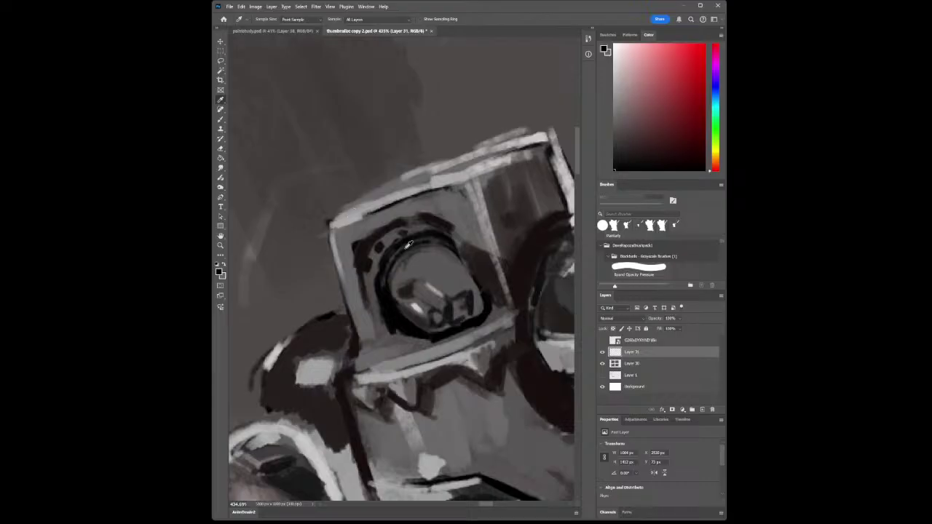
click(466, 177)
click(221, 119)
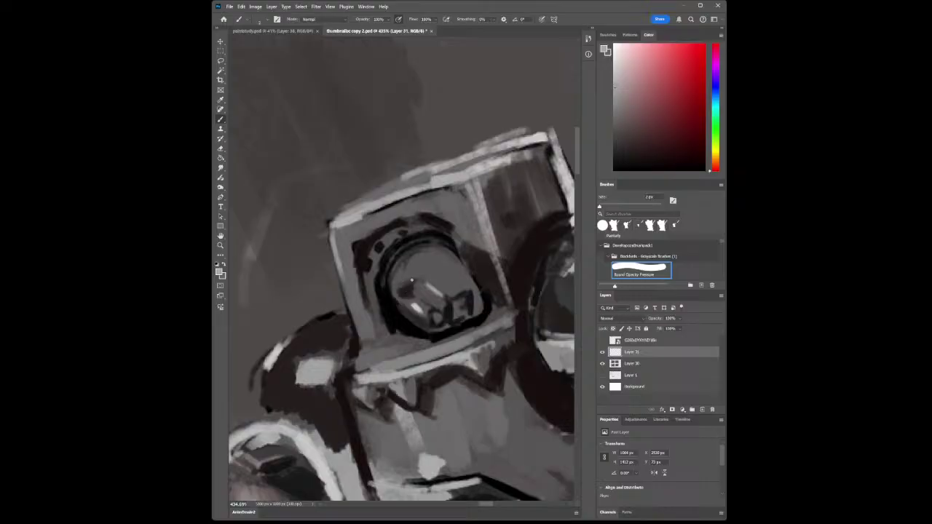
drag(402, 265, 420, 277)
drag(397, 281, 415, 281)
- Paint a thin dark eye line across the outstretched-arm figure's face and sample mid greys to blend around it
key(i)
click(242, 138)
key(b)
drag(399, 282, 414, 282)
click(221, 100)
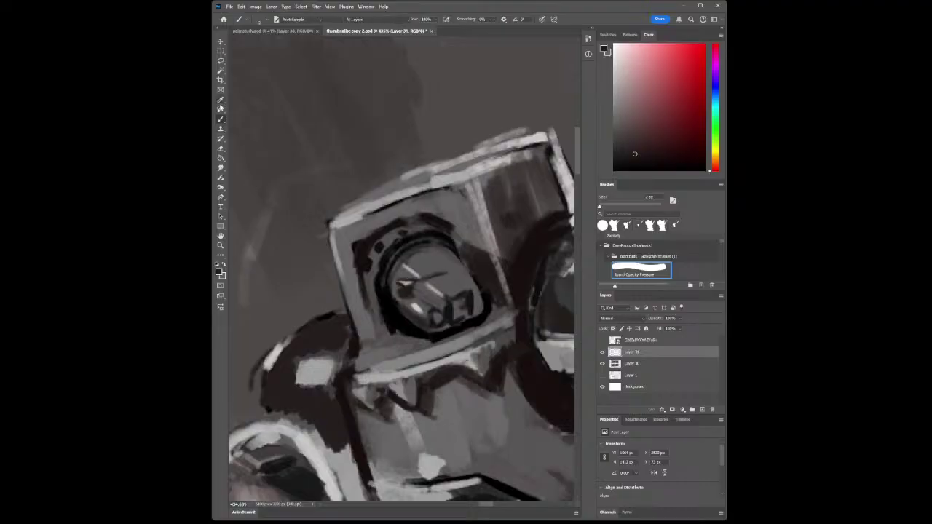
click(426, 275)
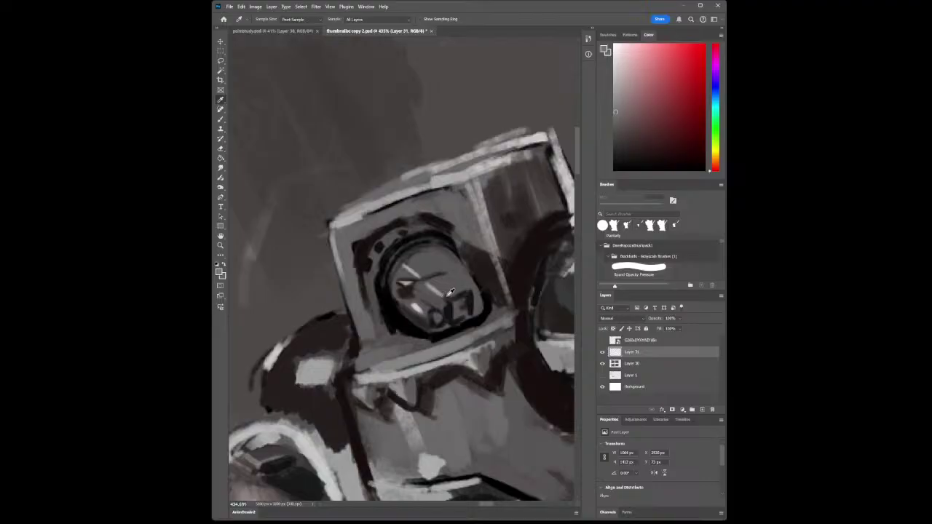
click(427, 303)
click(220, 118)
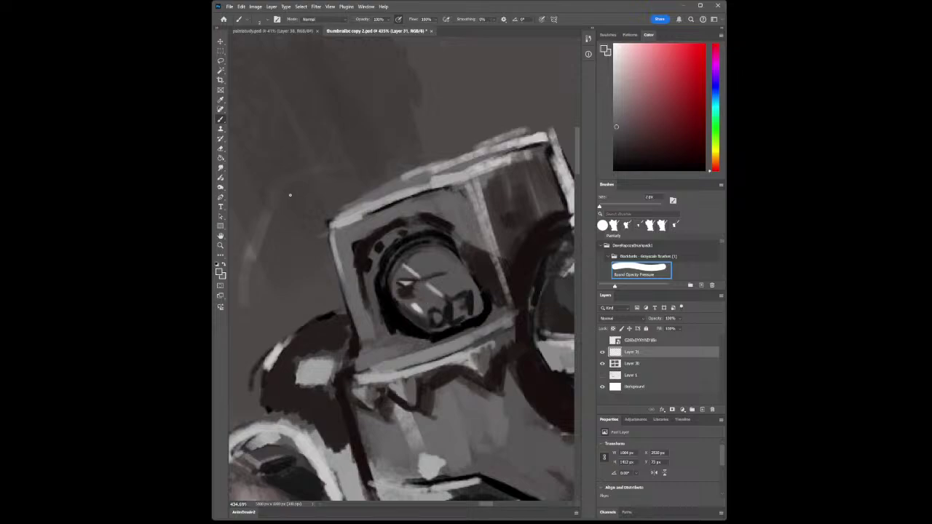
- Sample light grey from the face and paint a highlight along the cheek beside the outstretched-arm figure's mouth
click(221, 99)
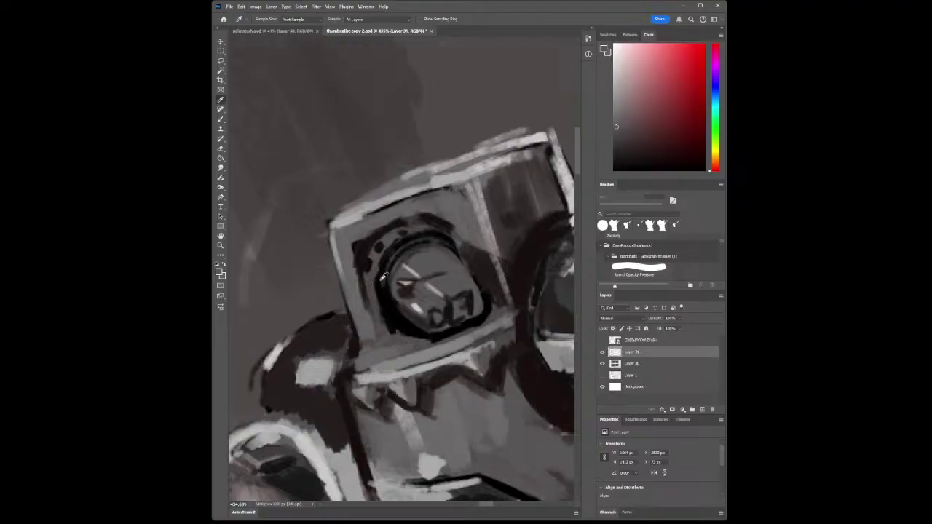
click(420, 306)
click(220, 118)
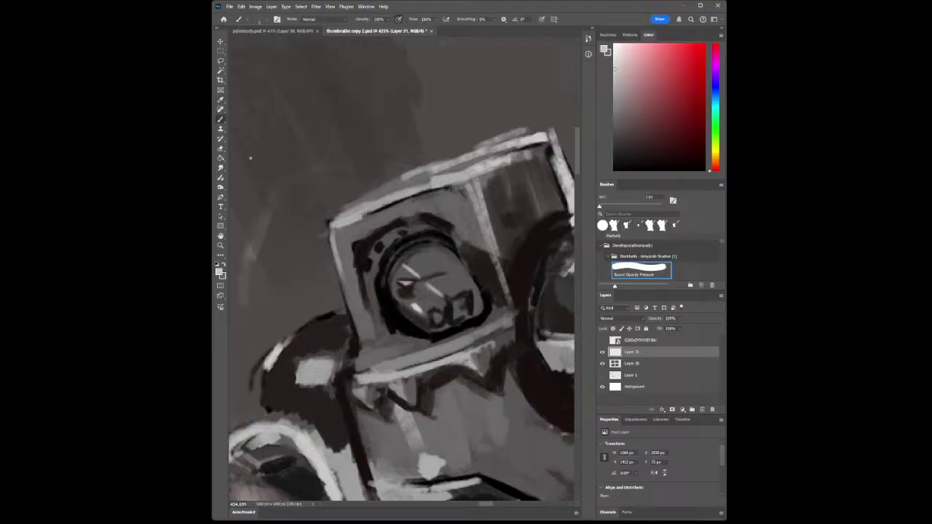
mouse_move(424, 316)
mouse_down()
mouse_move(444, 300)
mouse_move(435, 295)
mouse_up()
- Review the outstretched-arm figure's face at thumbnail scale and up close for readability
click(222, 246)
alt+click(380, 286)
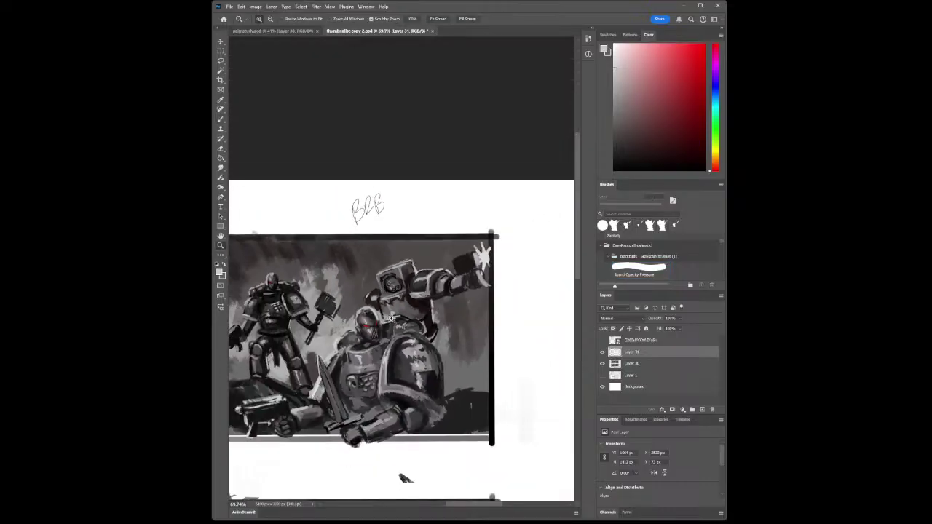
scroll(391, 319, down, 3)
scroll(391, 318, up, 8)
scroll(391, 319, down, 1)
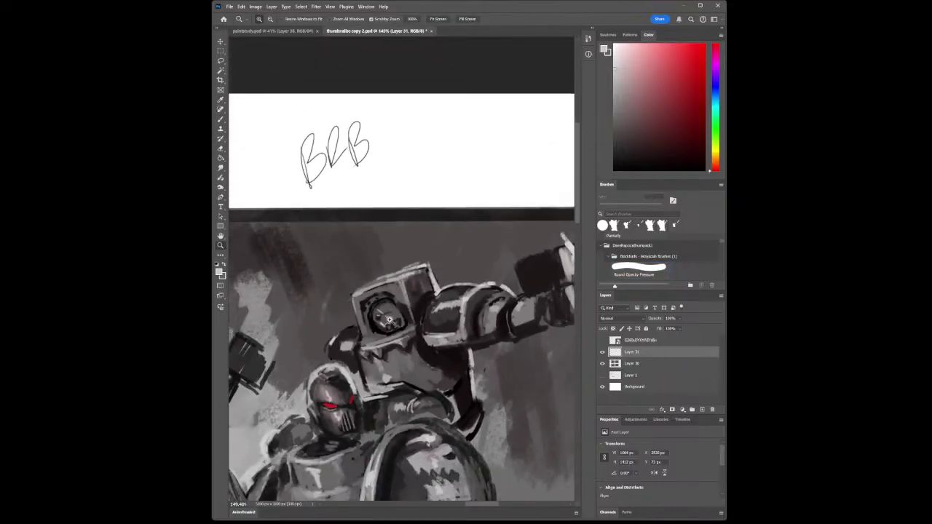
scroll(391, 319, up, 10)
scroll(404, 324, down, 3)
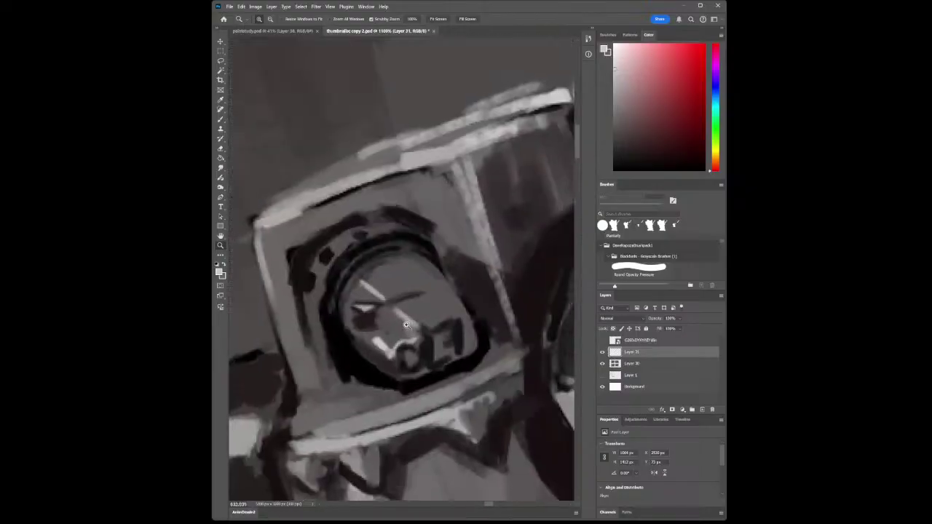
scroll(406, 325, down, 1)
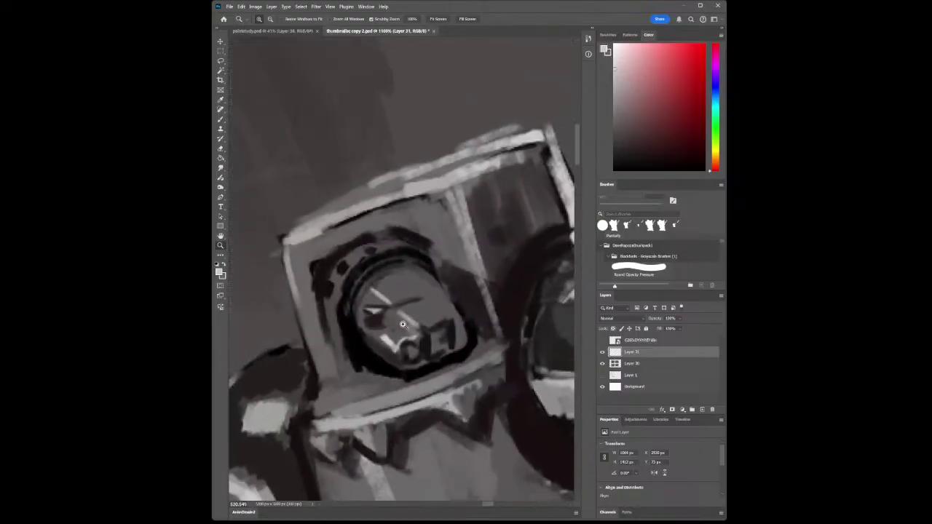
- Repaint the area beneath the outstretched-arm figure's eye in sampled mid grey and add light-grey accents around the eye
click(220, 100)
click(393, 316)
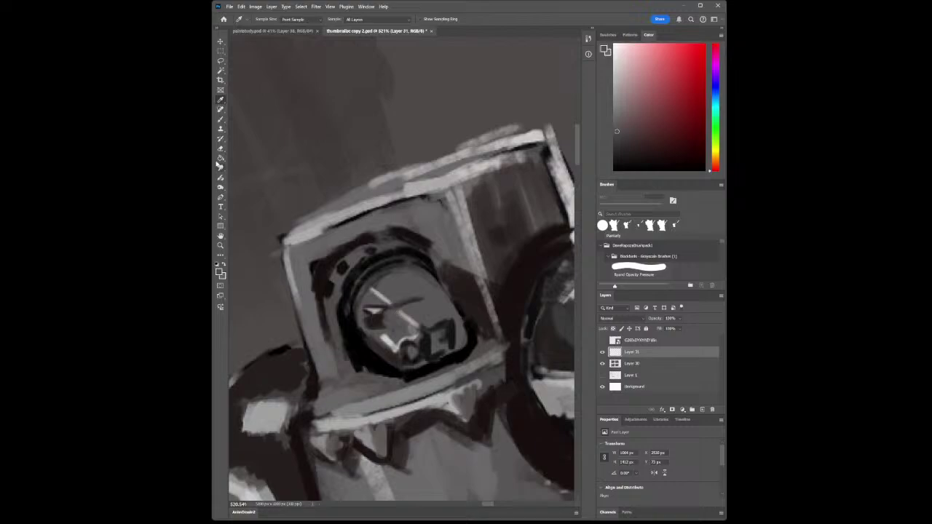
click(219, 119)
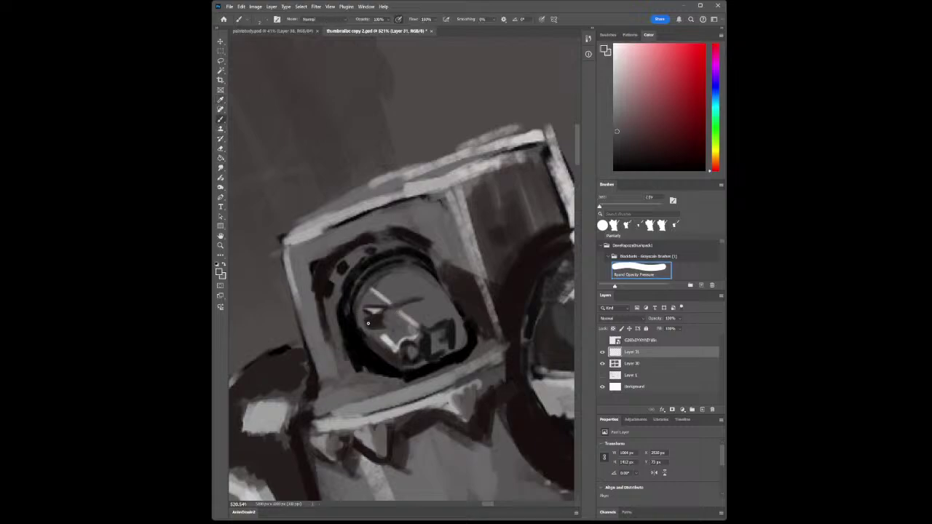
mouse_move(368, 321)
mouse_down()
mouse_move(384, 319)
mouse_move(376, 319)
mouse_up()
click(221, 100)
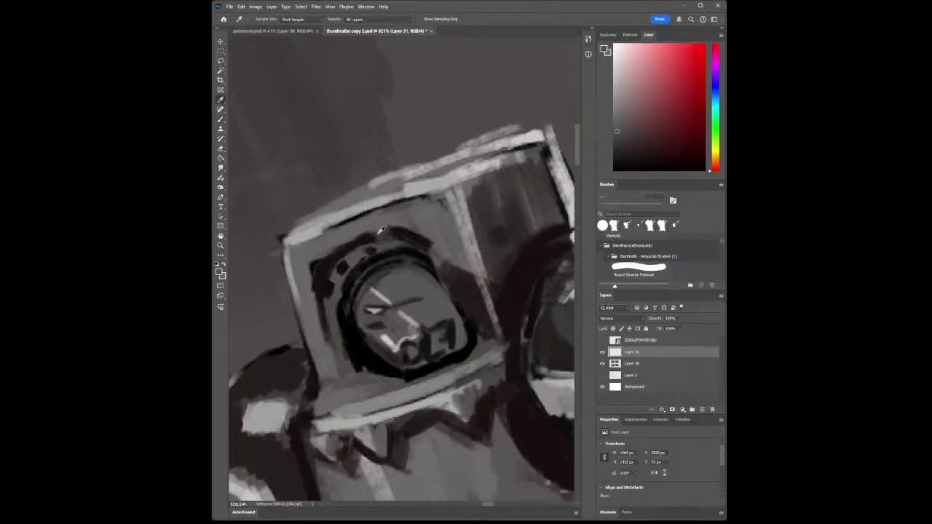
click(335, 217)
click(220, 118)
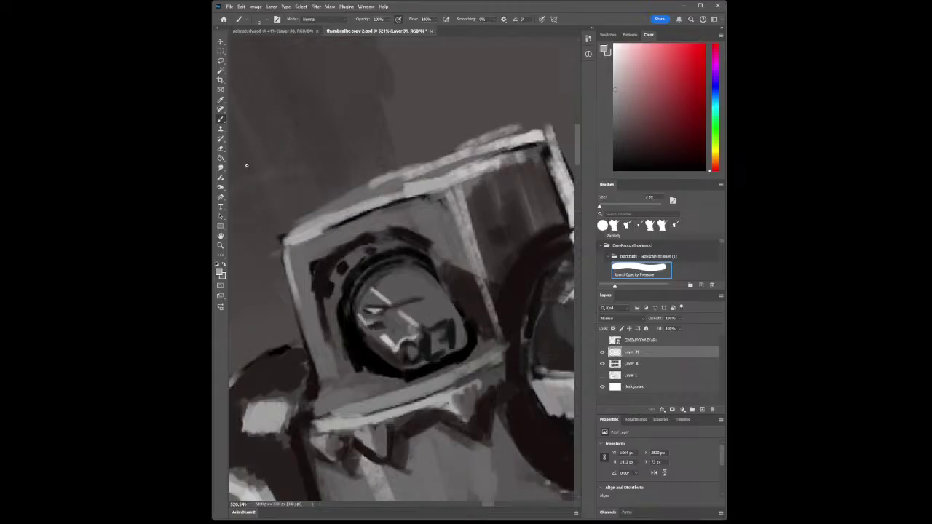
- Paint a dark panel on the outstretched-arm figure's forehead with a light-grey accent down its edge, using a 1 px brush
key(i)
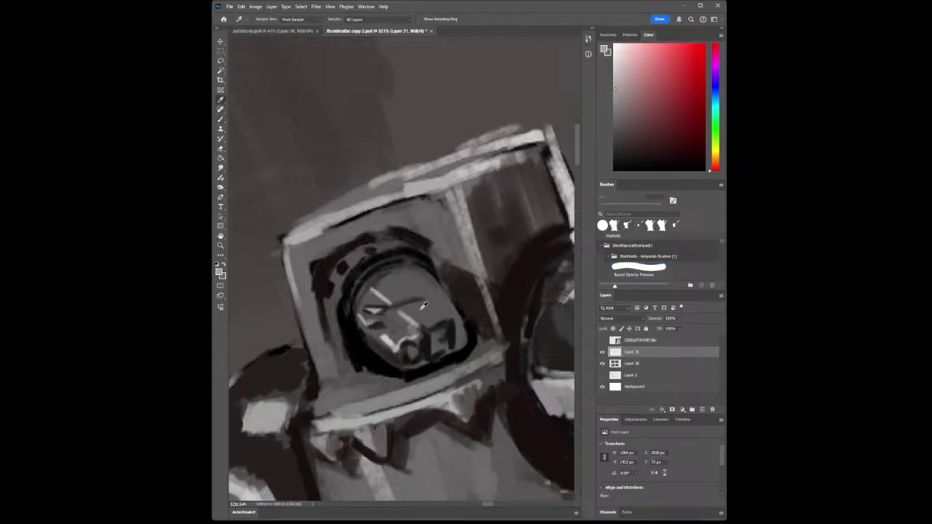
click(393, 292)
click(368, 262)
click(221, 120)
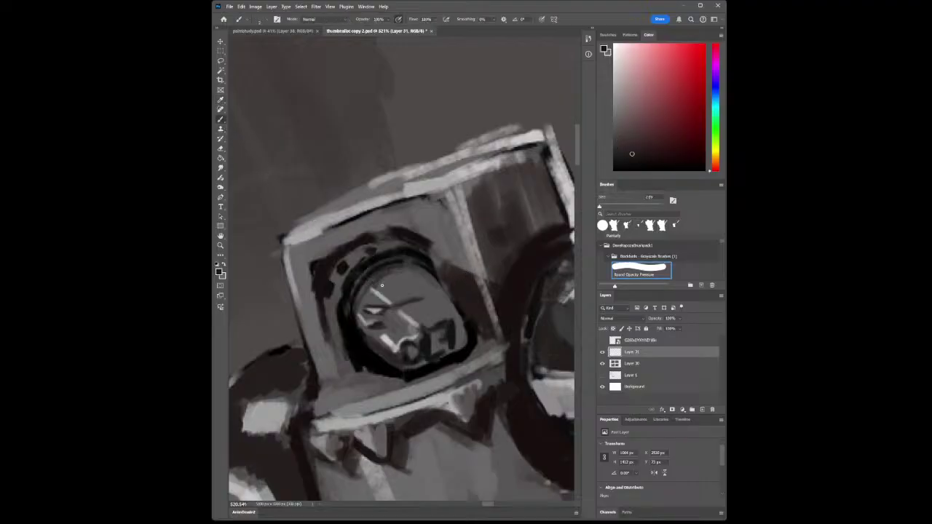
key(bracketright)
key(bracketright)
key(bracketright)
key(bracketleft)
key(bracketleft)
key(bracketleft)
key(bracketleft)
drag(418, 290, 410, 275)
alt+click(304, 233)
drag(411, 277, 424, 297)
- Sample dark brown-grey, enlarge the brush slightly and shade the far side of the outstretched-arm figure's face
key(i)
click(397, 270)
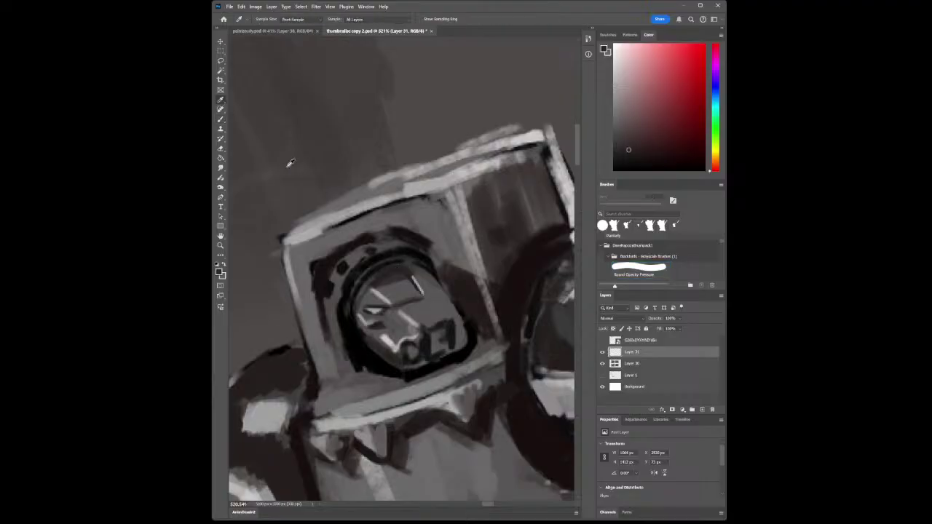
click(220, 119)
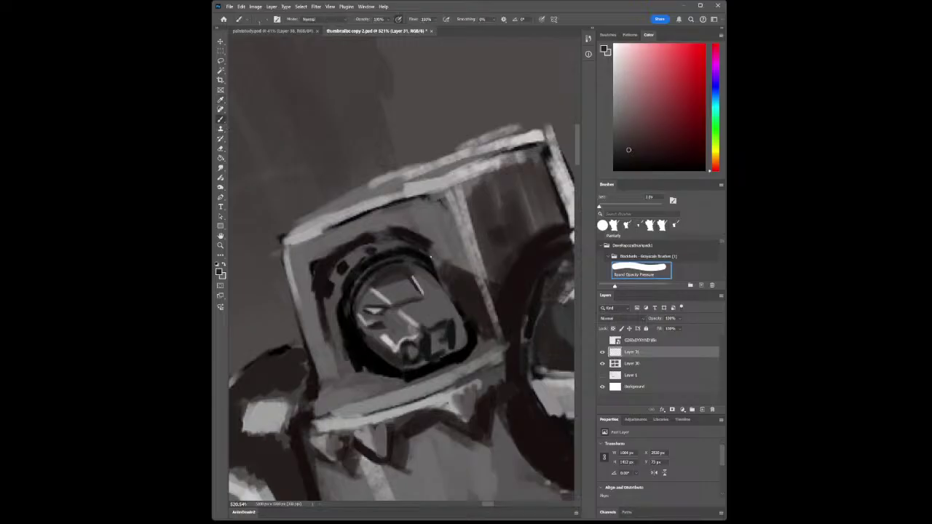
key(bracketright)
key(bracketright)
mouse_move(435, 292)
mouse_down()
mouse_move(426, 296)
mouse_move(421, 280)
mouse_move(459, 315)
mouse_move(465, 344)
mouse_move(451, 348)
mouse_move(436, 332)
mouse_up()
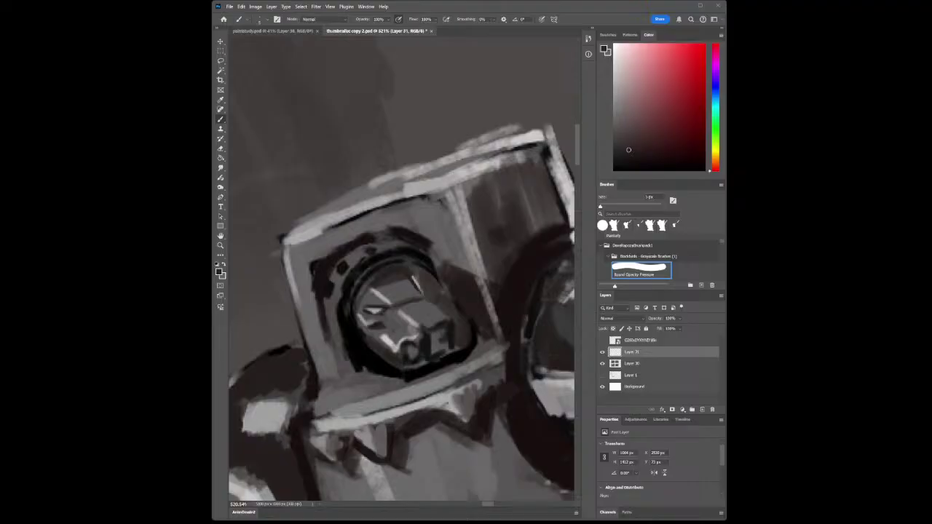
key(i)
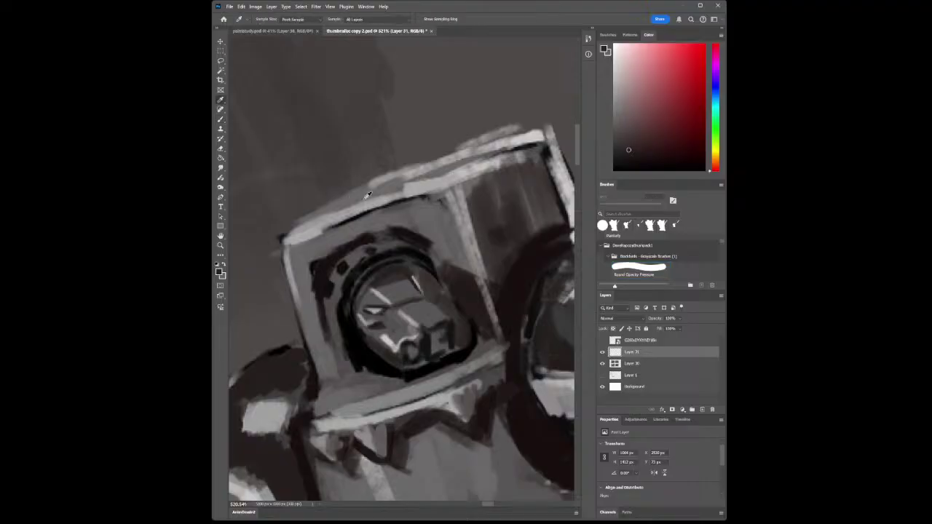
- Sample light grey from the helmet's edge and paint a small highlight on the first spike hanging below the outstretched-arm figure's collar
click(430, 180)
click(221, 246)
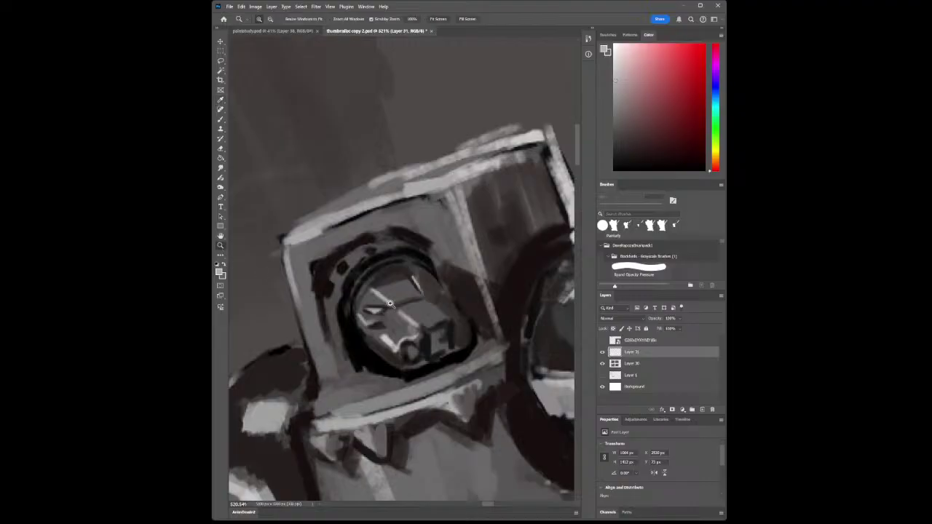
drag(388, 304, 320, 313)
drag(385, 344, 376, 303)
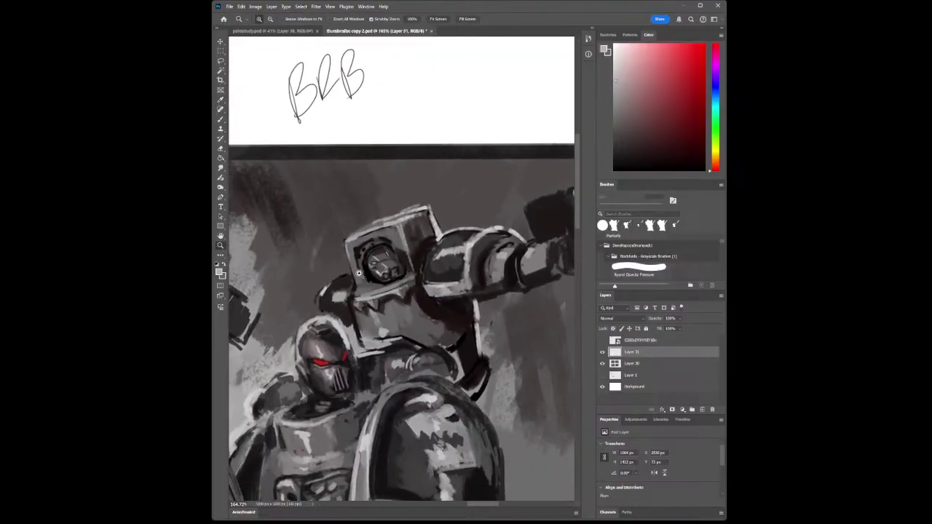
drag(348, 273, 375, 279)
click(221, 119)
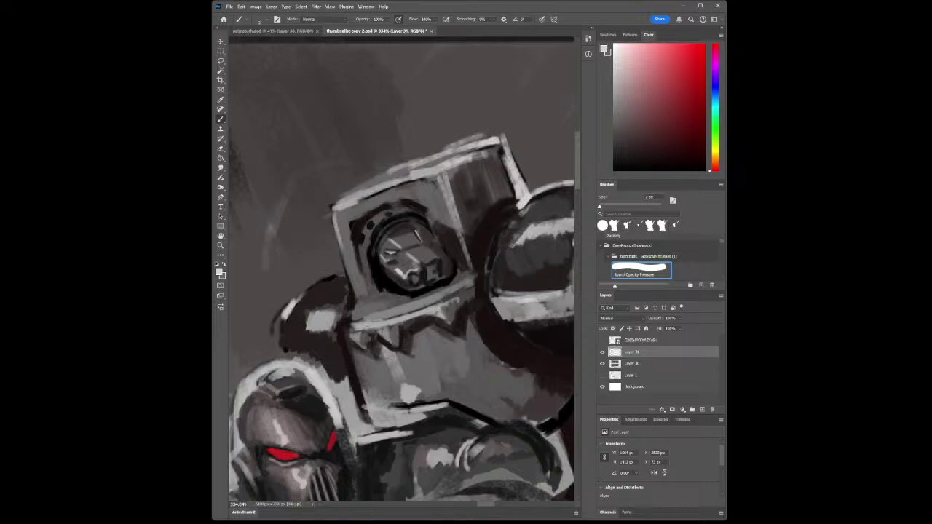
mouse_move(354, 325)
mouse_down()
mouse_move(414, 321)
mouse_move(385, 337)
mouse_move(357, 337)
mouse_up()
- Sample mid grey from the chest armour and shape the gap between the first collar spikes
click(220, 102)
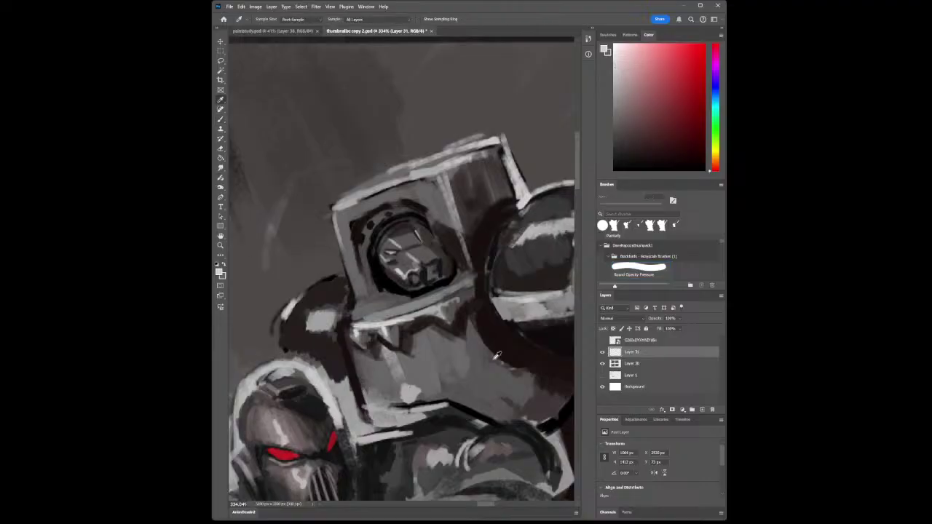
click(497, 355)
click(220, 120)
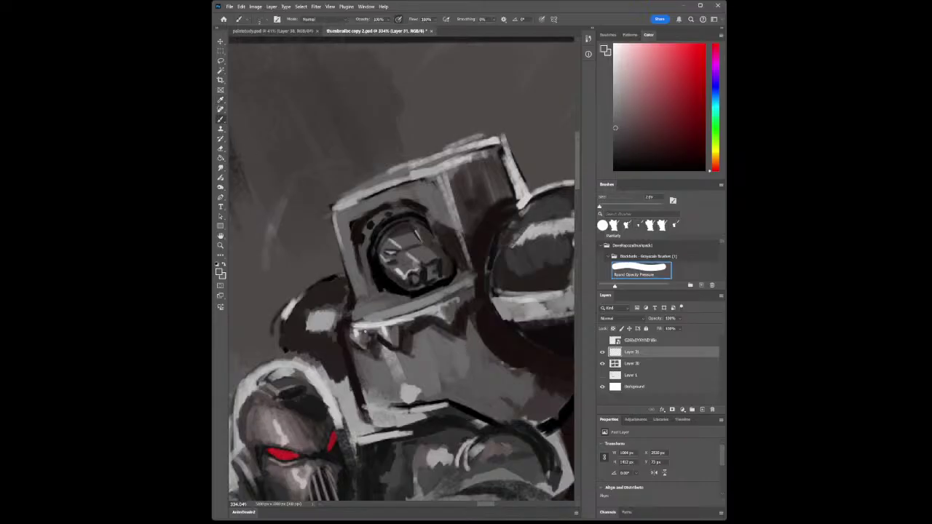
drag(365, 333, 374, 344)
- Sample dark grey and paint shadow strokes beneath the collar spikes and a diagonal dark band across the far side of the chest
click(219, 102)
click(411, 336)
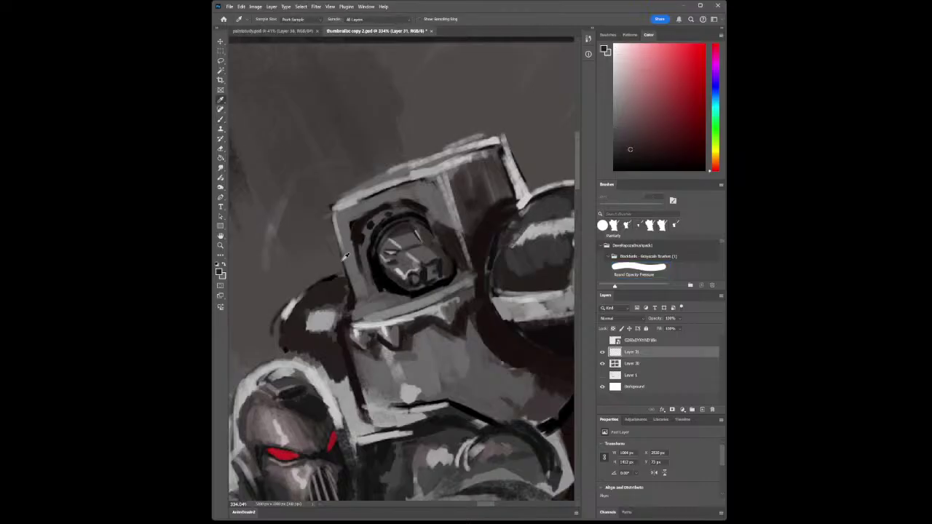
click(221, 120)
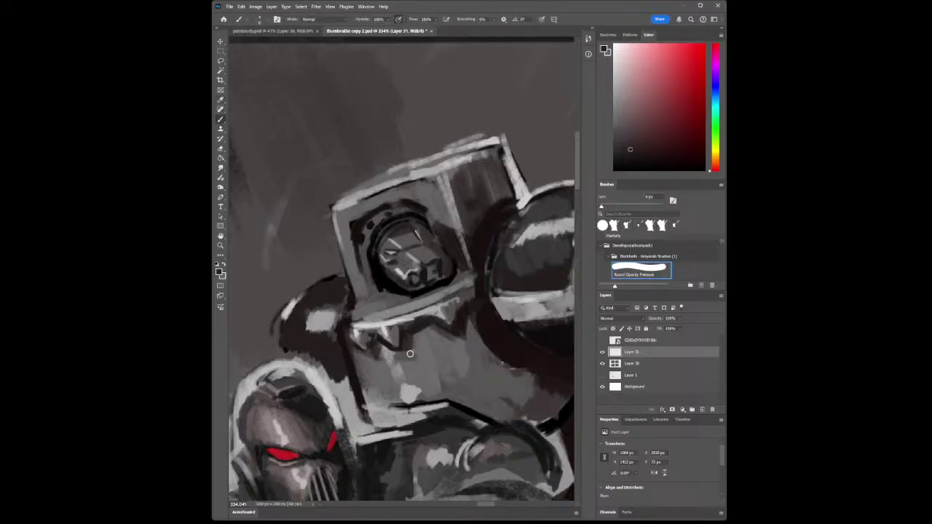
mouse_move(416, 353)
mouse_down()
mouse_move(411, 340)
mouse_move(426, 349)
mouse_up()
mouse_move(432, 387)
mouse_down()
mouse_move(461, 388)
mouse_move(484, 371)
mouse_up()
mouse_move(442, 379)
mouse_down()
mouse_move(484, 371)
mouse_move(451, 385)
mouse_move(497, 353)
mouse_move(470, 384)
mouse_move(492, 354)
mouse_move(466, 375)
mouse_move(481, 368)
mouse_up()
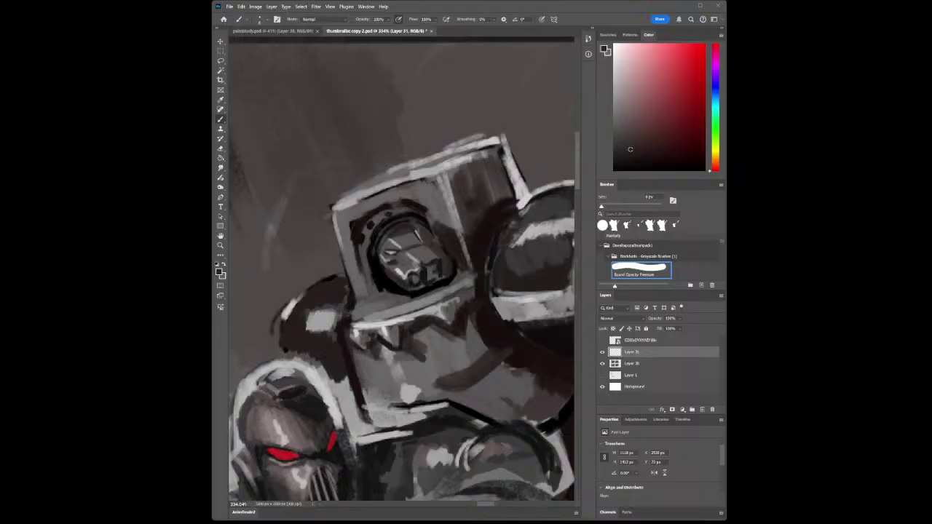
- Sample the dark brown beside the shoulder armour and deepen the lower edge of the chest's diagonal band
alt+click(483, 239)
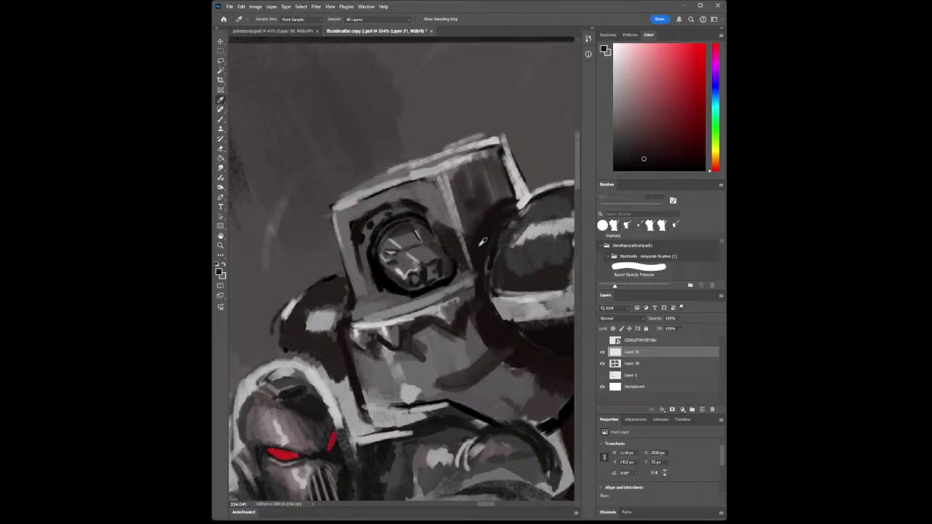
click(220, 119)
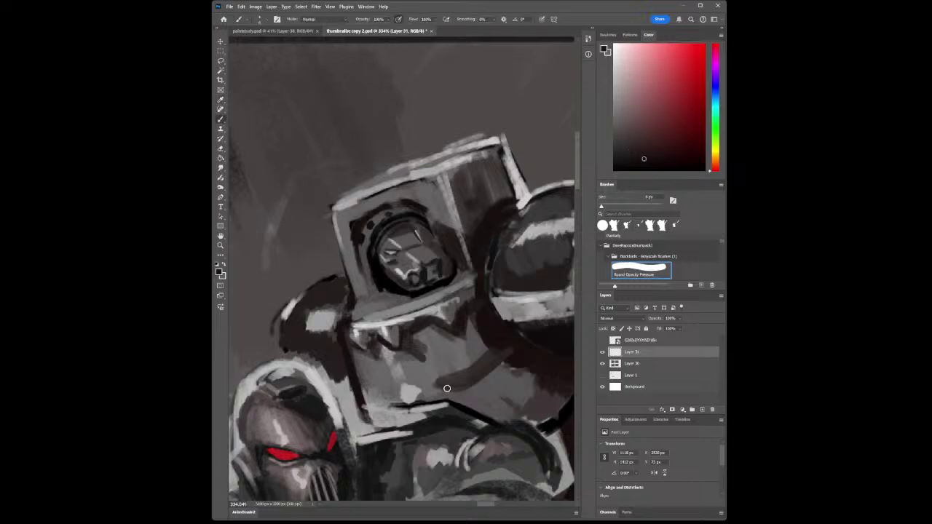
drag(447, 388, 473, 377)
- Sample a dark brown from the figure and paint a solid round disc on the chest below the collar spikes
key(i)
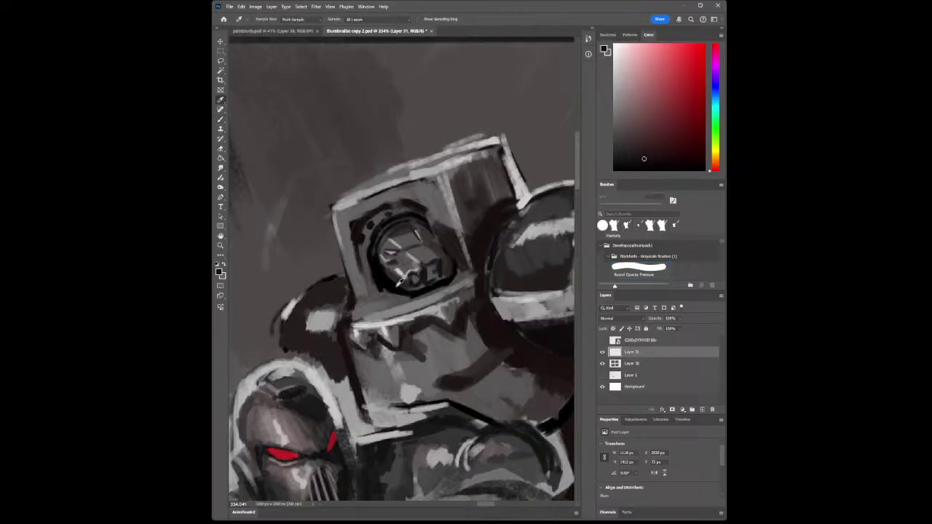
click(398, 283)
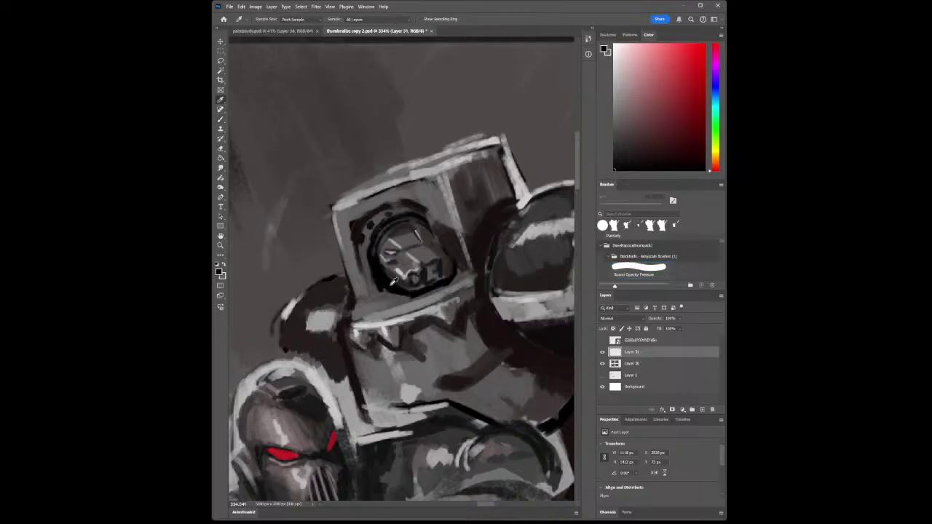
click(412, 389)
click(414, 328)
click(220, 119)
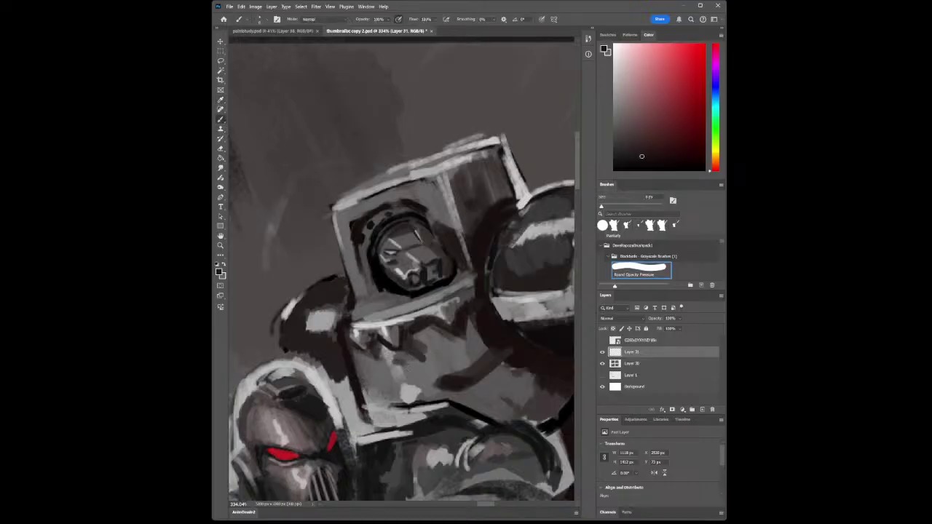
mouse_move(390, 372)
mouse_down()
mouse_move(414, 384)
mouse_move(387, 378)
mouse_move(416, 376)
mouse_move(392, 389)
mouse_move(415, 367)
mouse_move(399, 390)
mouse_move(402, 365)
mouse_move(412, 382)
mouse_move(396, 385)
mouse_move(428, 366)
mouse_move(395, 371)
mouse_up()
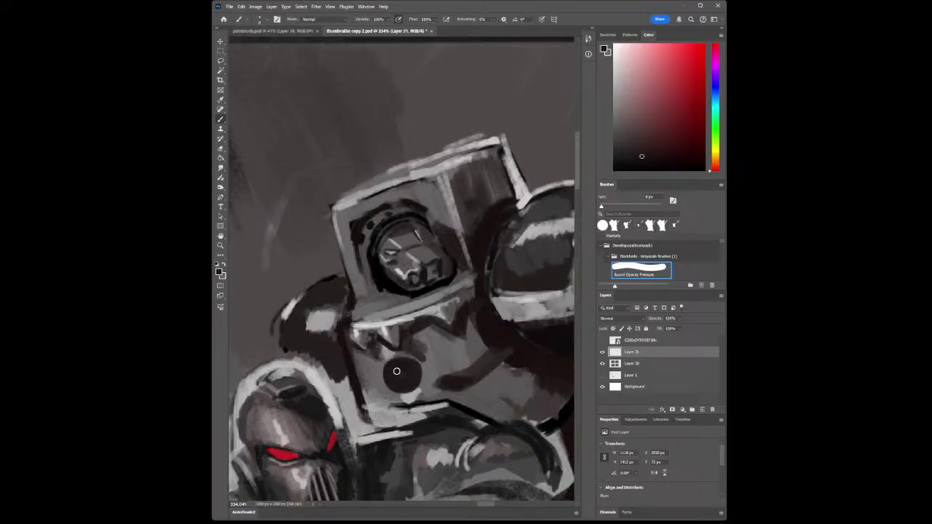
- Sample mid grey, adjust the brush size and paint a small curved reflection inside the dark chest disc
key(i)
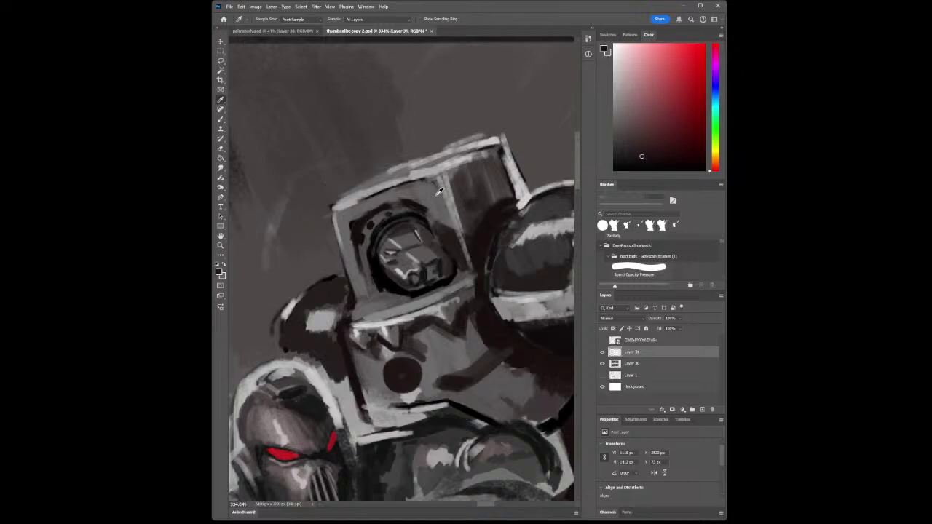
click(280, 145)
key(b)
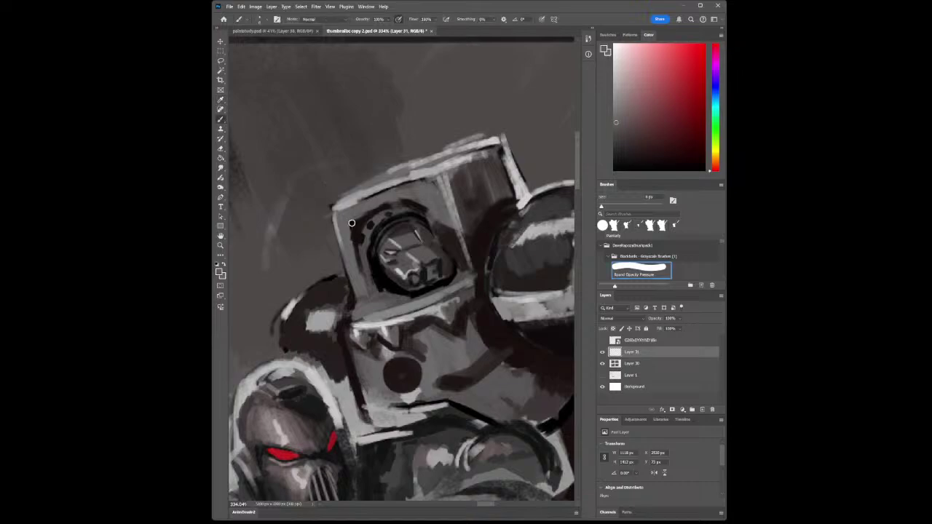
key(bracketleft)
key(bracketleft)
key(bracketright)
key(bracketright)
key(bracketright)
drag(390, 369, 390, 367)
- Choose a dark grey and paint a thin arc along the chest disc's upper edge
click(219, 101)
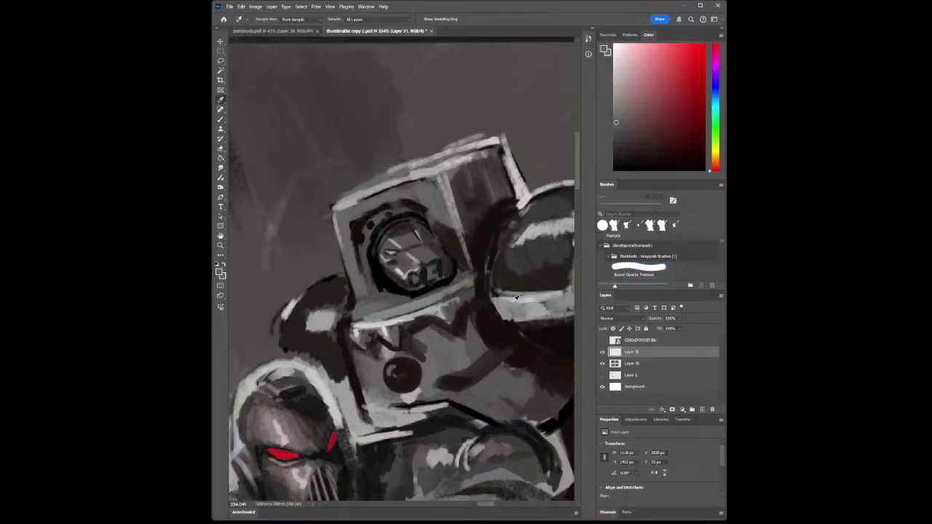
drag(515, 297, 569, 305)
click(632, 140)
drag(633, 140, 627, 134)
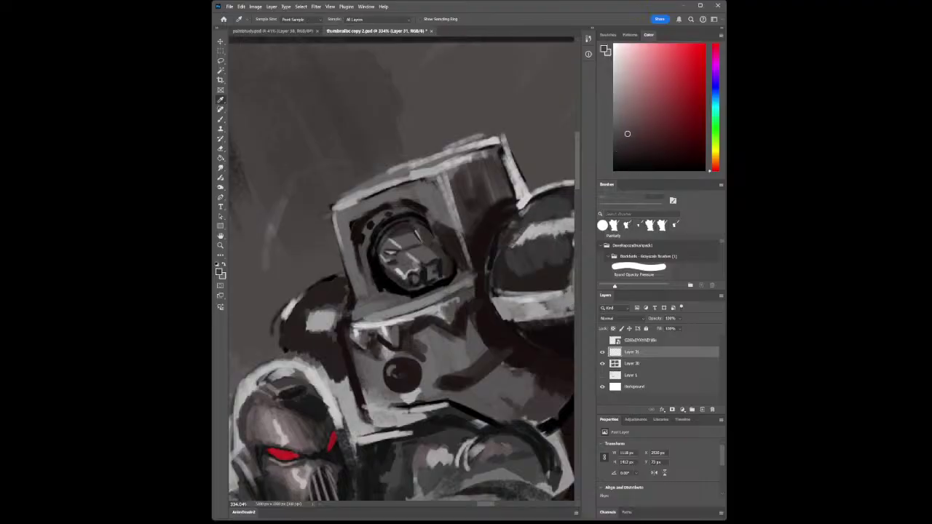
click(221, 120)
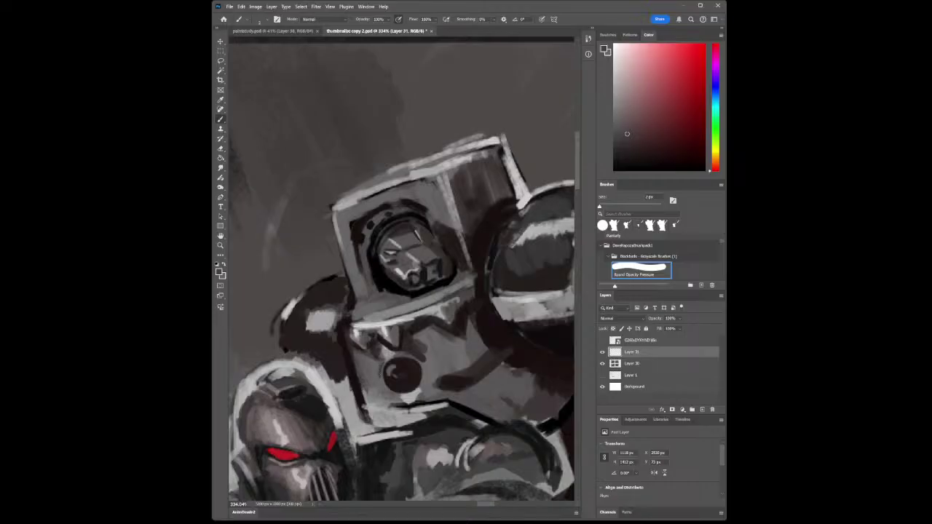
drag(385, 357, 395, 354)
- Choose a light grey and paint a bright rim around the chest disc's upper edge plus a small glint inside it
drag(618, 134, 615, 113)
click(621, 69)
mouse_move(380, 370)
mouse_down()
mouse_move(384, 357)
mouse_move(400, 354)
mouse_up()
drag(392, 369, 393, 370)
drag(390, 373, 390, 369)
- Sample dark grey from the chest shadow, enlarge the brush and lighten the centre of the chest disc
key(i)
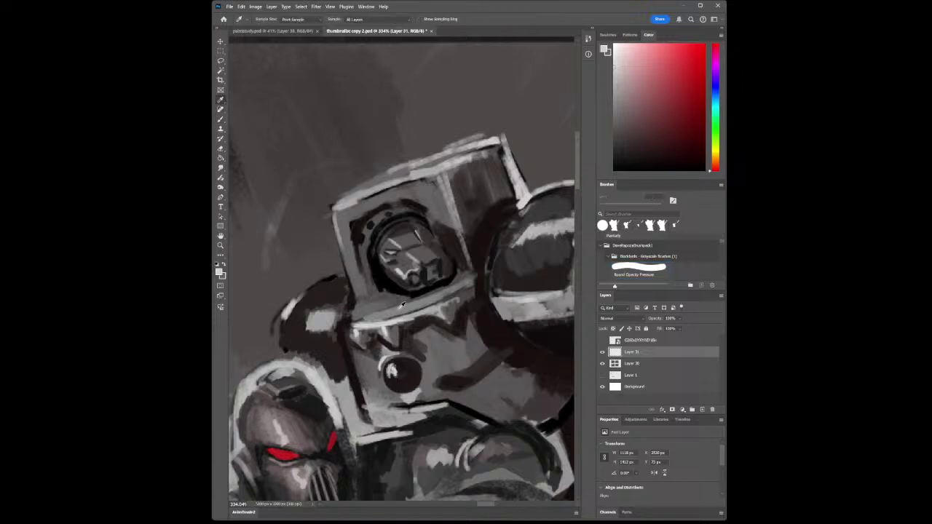
click(427, 342)
key(b)
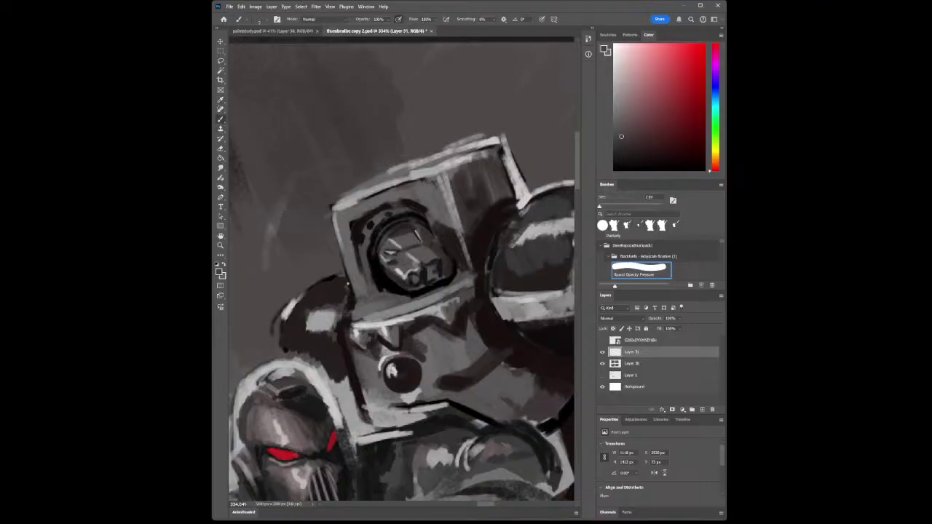
key(bracketright)
key(bracketright)
key(bracketright)
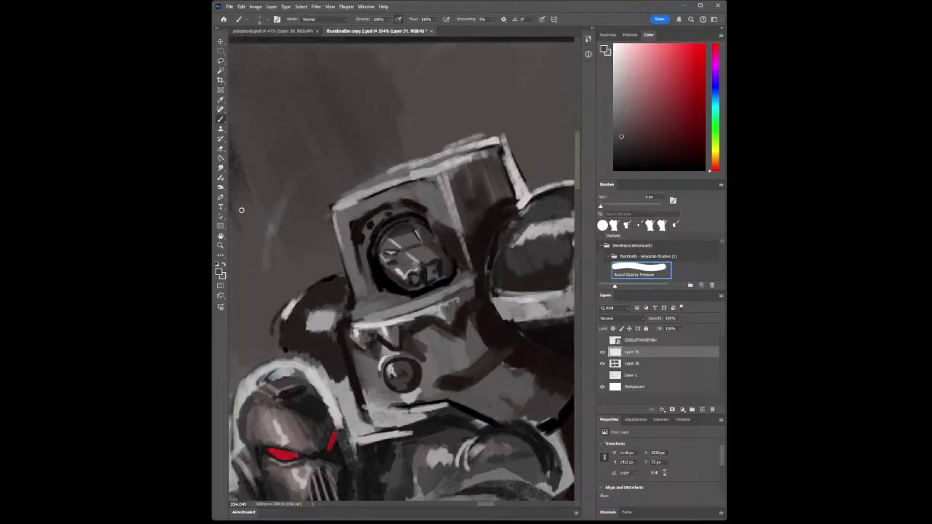
- Extend the chest disc's rim around its far side in sampled light grey with a smaller brush, and refine its outer edge in dark brown
click(221, 100)
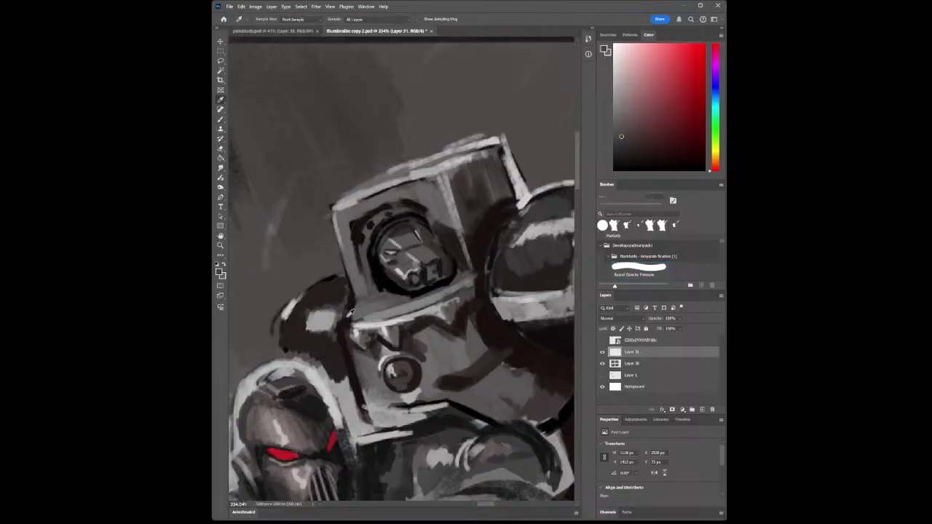
click(380, 359)
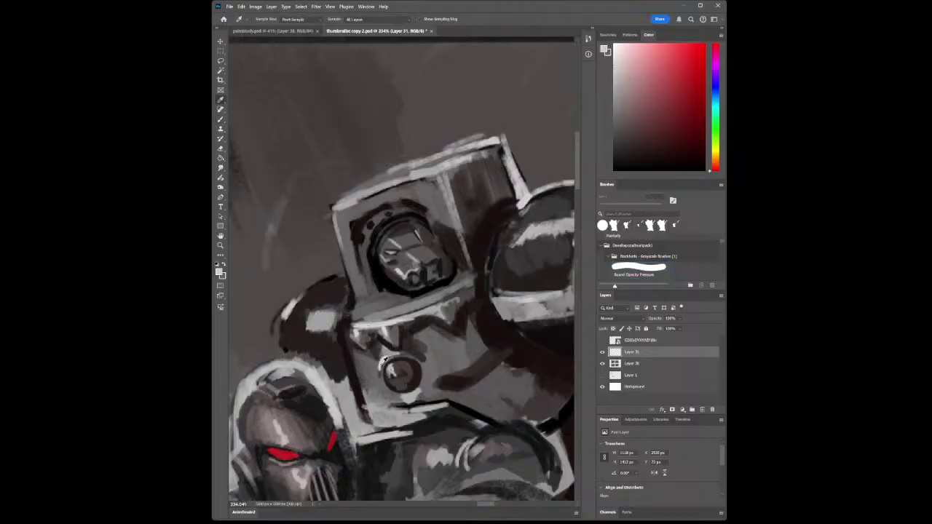
click(220, 118)
key(bracketleft)
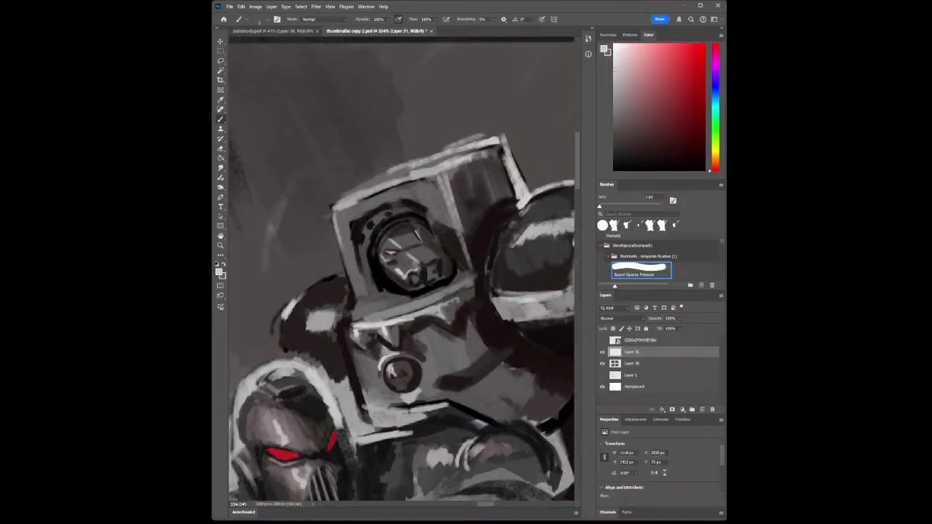
key(i)
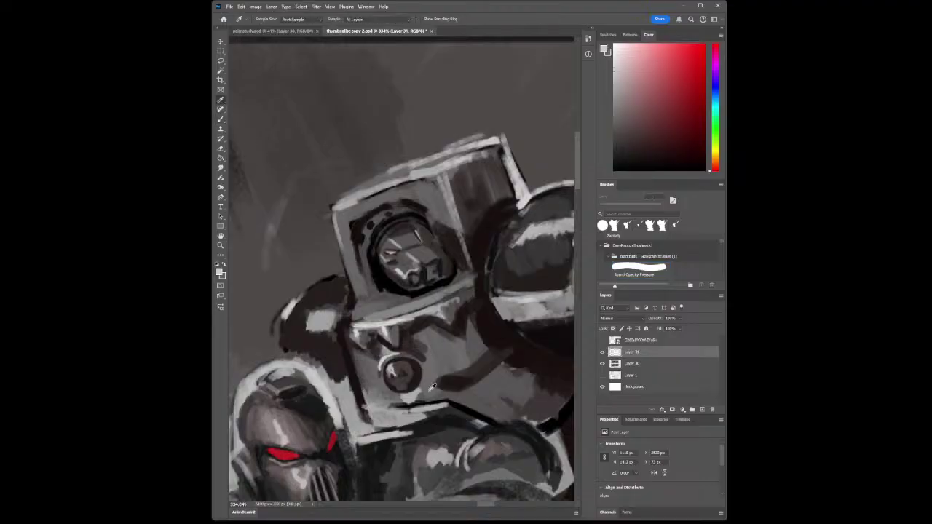
click(453, 377)
click(221, 119)
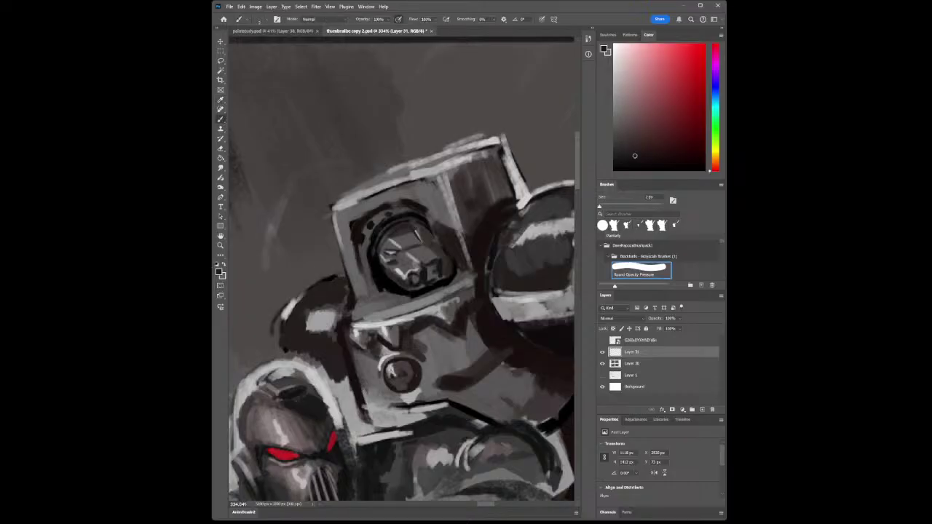
mouse_move(422, 379)
mouse_down()
mouse_move(423, 360)
mouse_move(429, 381)
mouse_move(426, 374)
mouse_up()
- Sample dark grey and dark brown from the chest shadows and paint short dark bars beside the disc, above the diagonal band
key(i)
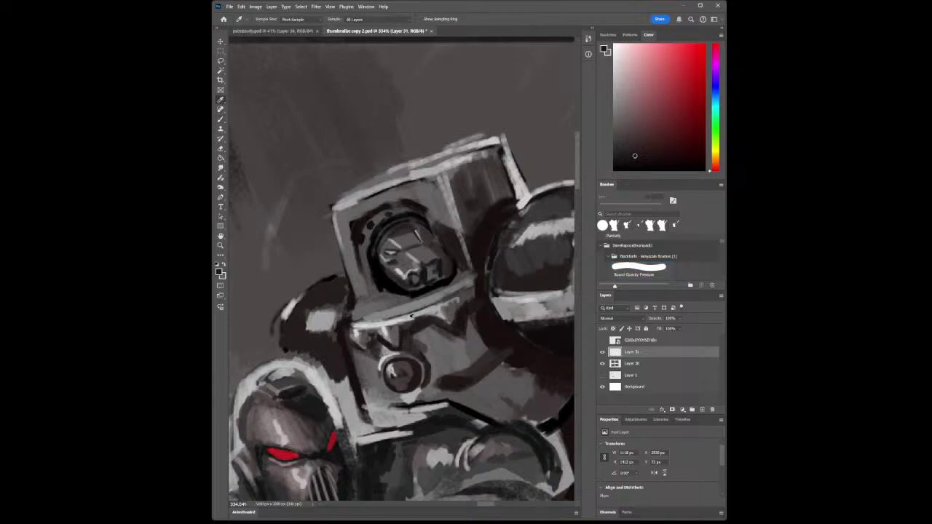
click(420, 343)
key(b)
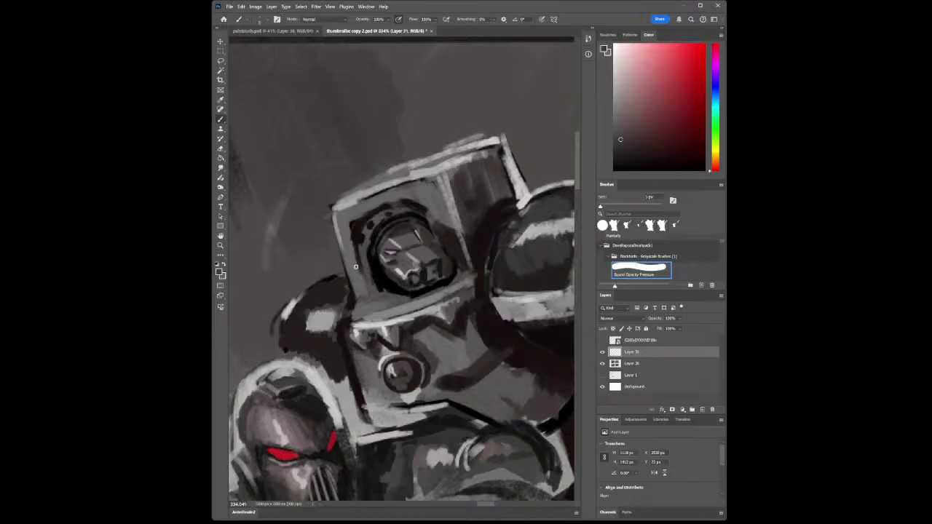
key(i)
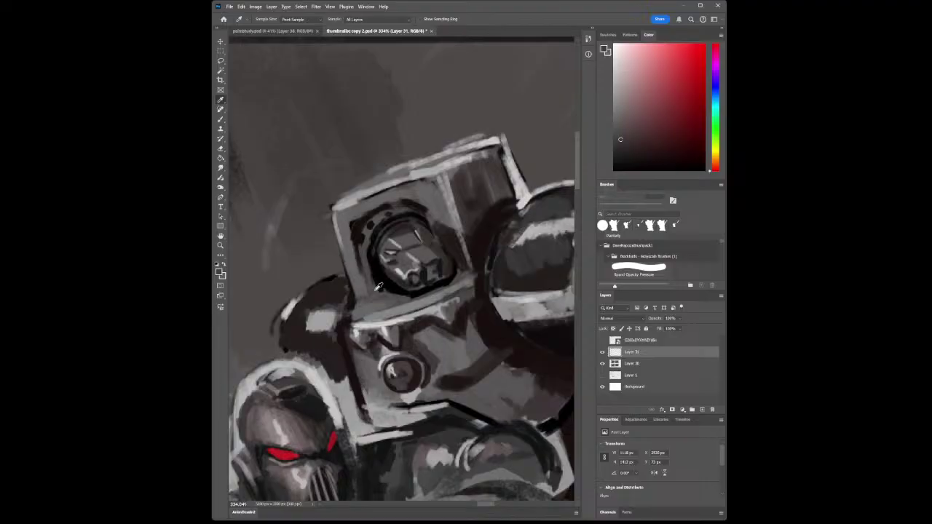
click(419, 324)
click(220, 121)
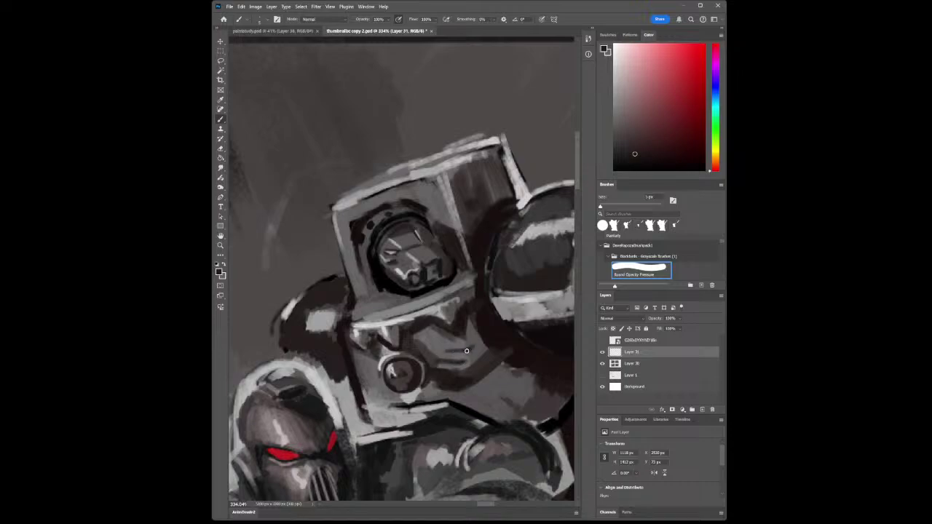
drag(449, 341, 482, 357)
- Paint light-grey horizontal bars beside the chest disc in sampled grey and brighten them with a lighter grey
key(i)
click(394, 354)
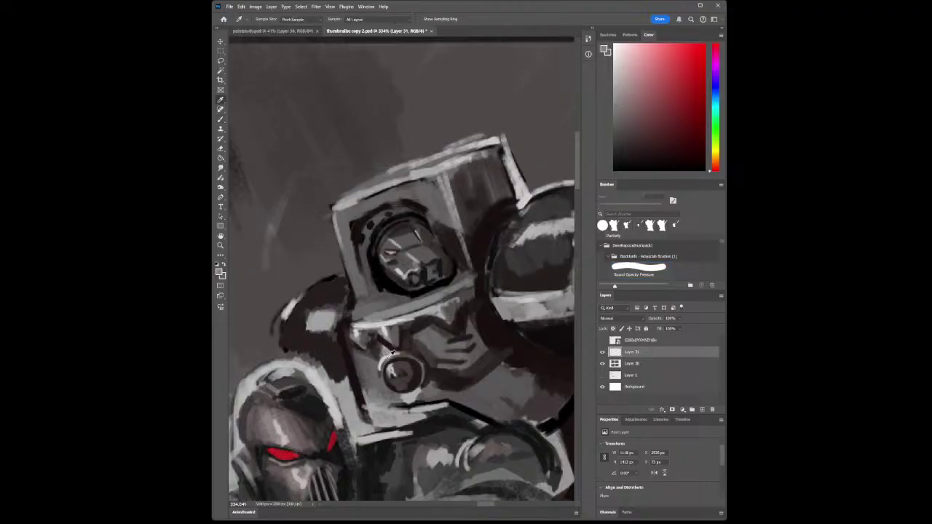
click(220, 118)
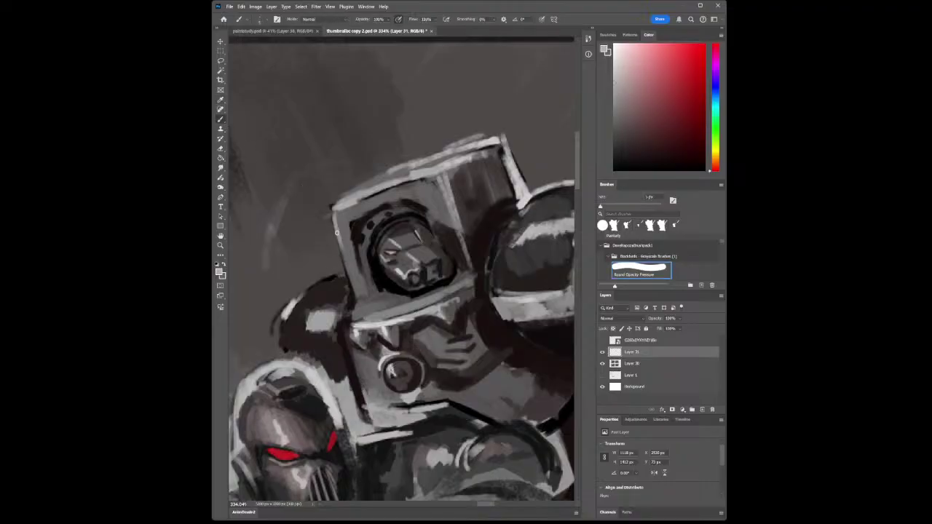
mouse_move(434, 356)
mouse_down()
mouse_move(463, 357)
mouse_move(474, 338)
mouse_move(432, 349)
mouse_move(468, 364)
mouse_up()
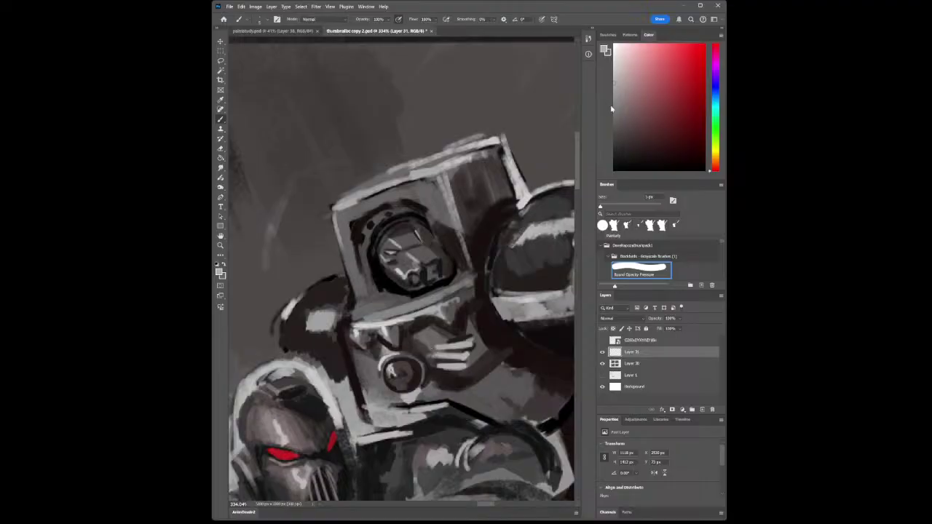
click(612, 64)
key(i)
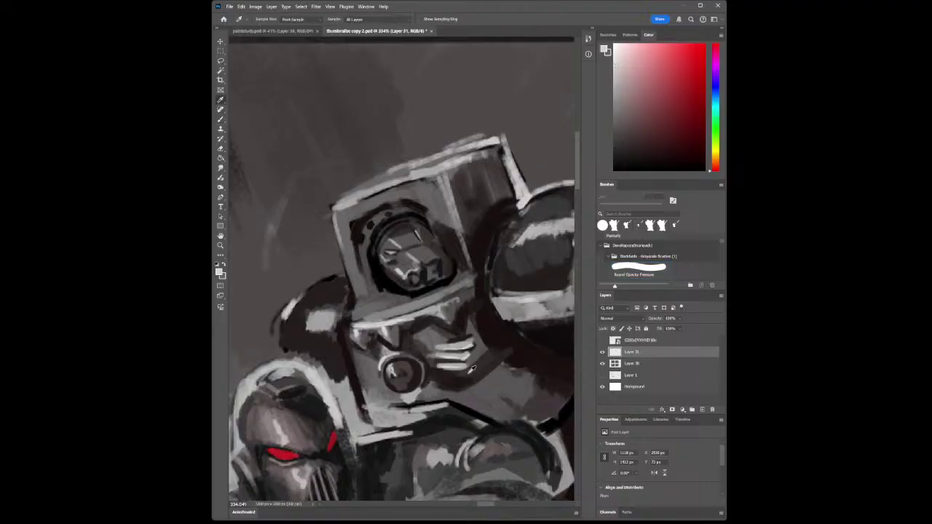
- Sample near-black and mid grey from the chest and paint short grey strokes at the far ends of the light chest bars
click(475, 352)
click(474, 352)
click(223, 120)
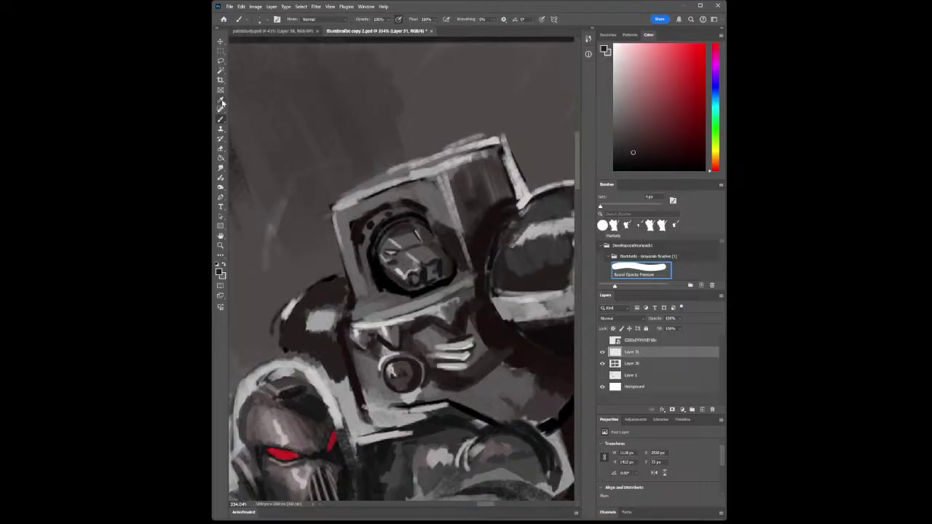
key(i)
click(439, 352)
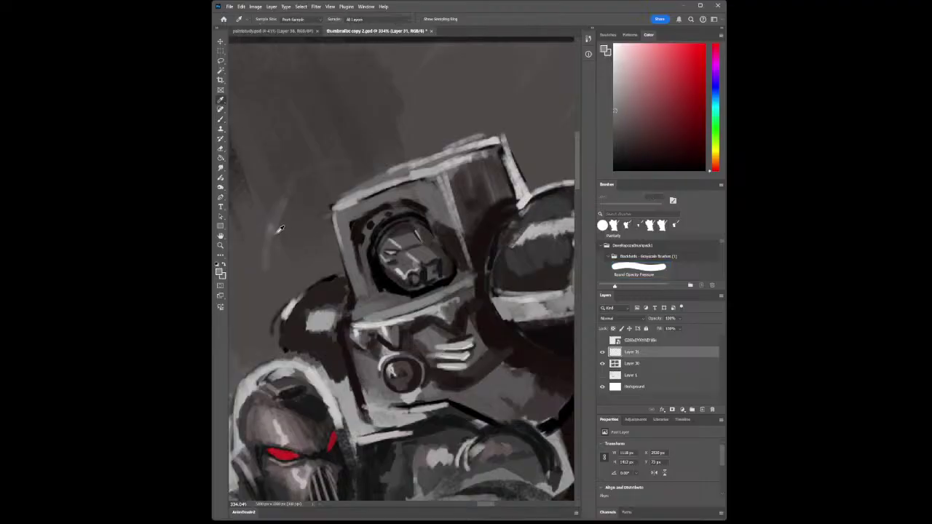
click(220, 118)
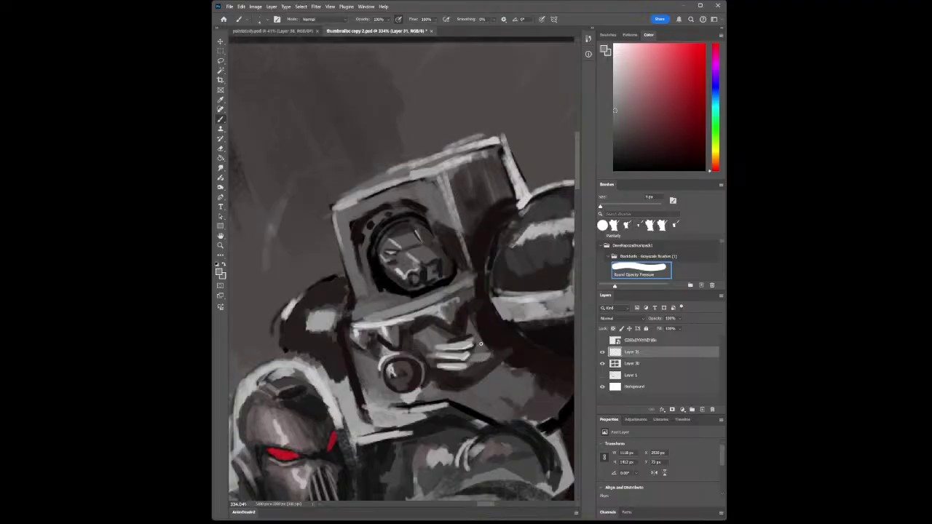
drag(481, 345, 482, 349)
drag(467, 370, 471, 368)
- Sample light grey from the chest bars and touch up their ends nearest the disc
click(221, 245)
drag(415, 299, 433, 318)
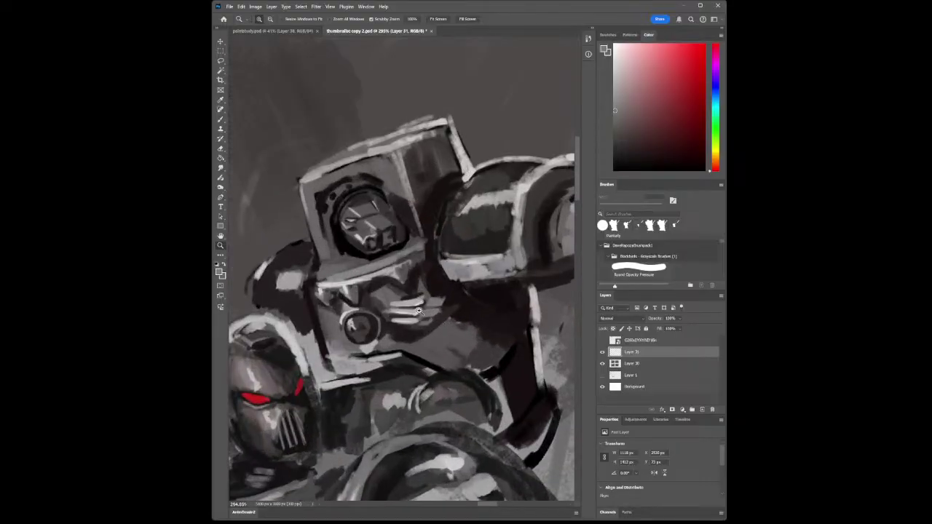
drag(413, 299, 350, 274)
click(220, 110)
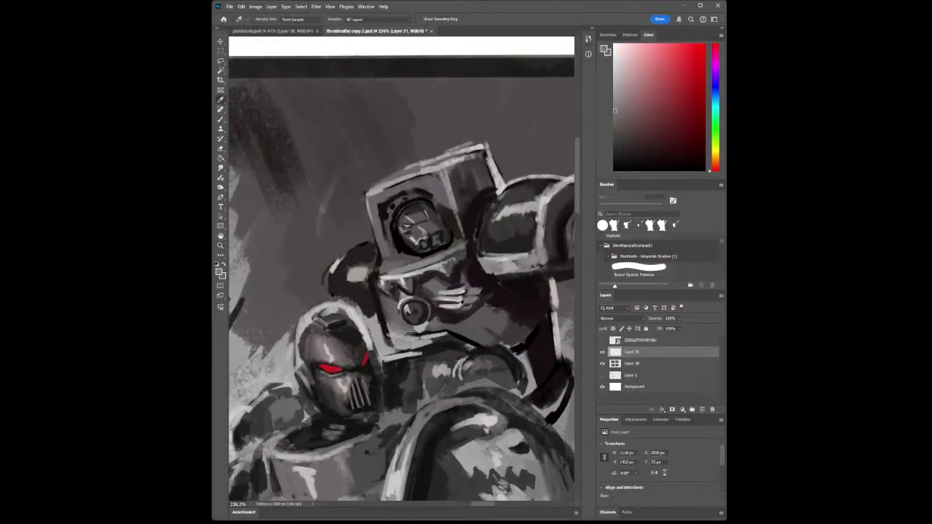
click(446, 289)
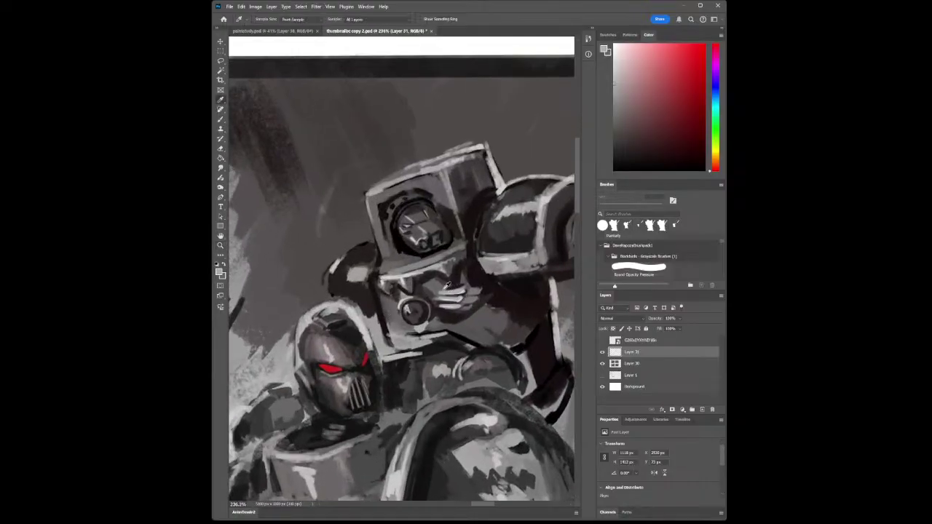
click(220, 119)
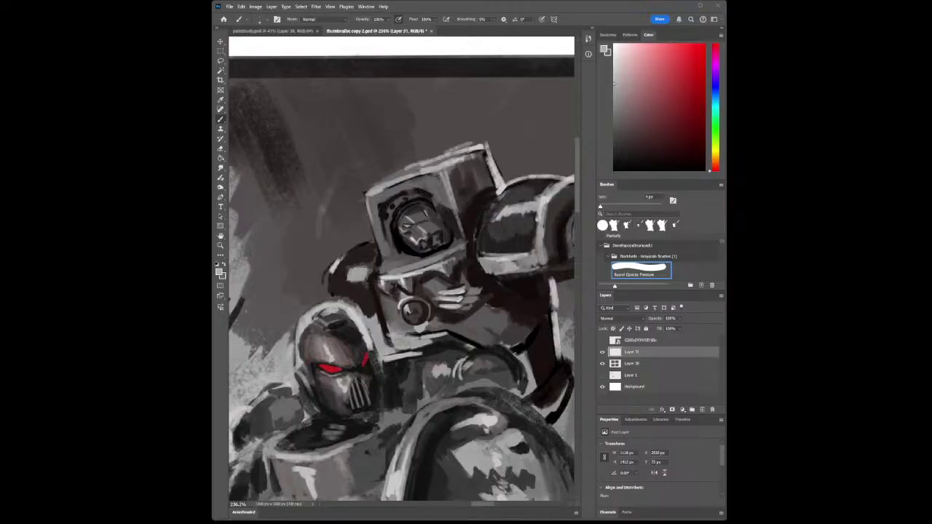
- Sample dark brown beside the collar spike above the chest disc and paint a V-shaped shadow around the spike
key(z)
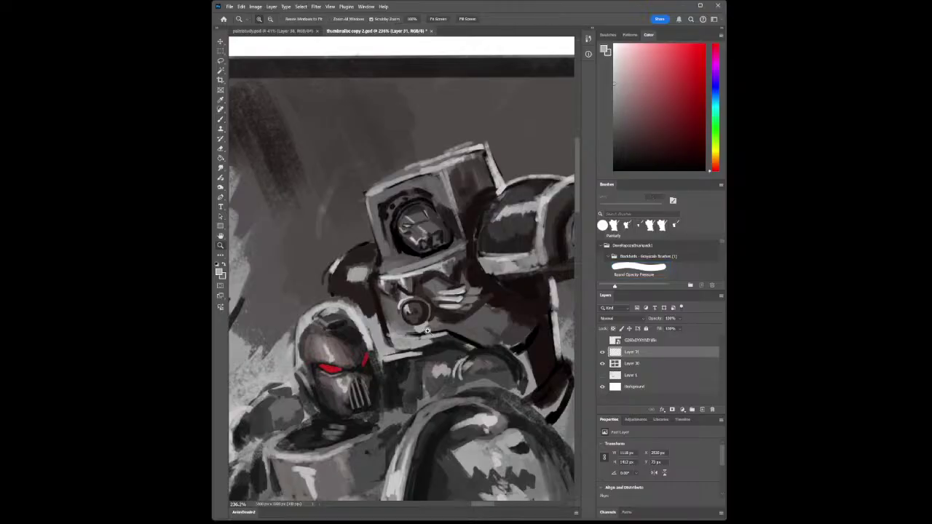
click(408, 303)
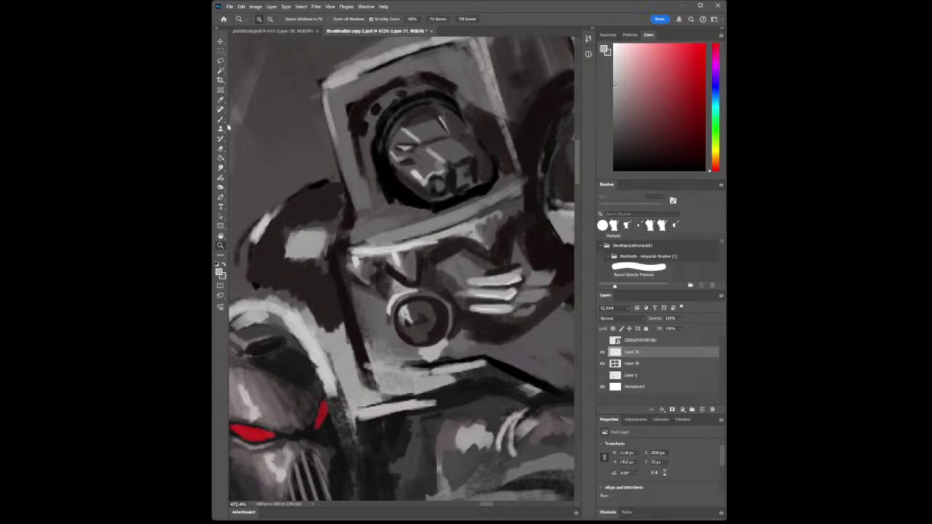
click(220, 100)
click(394, 271)
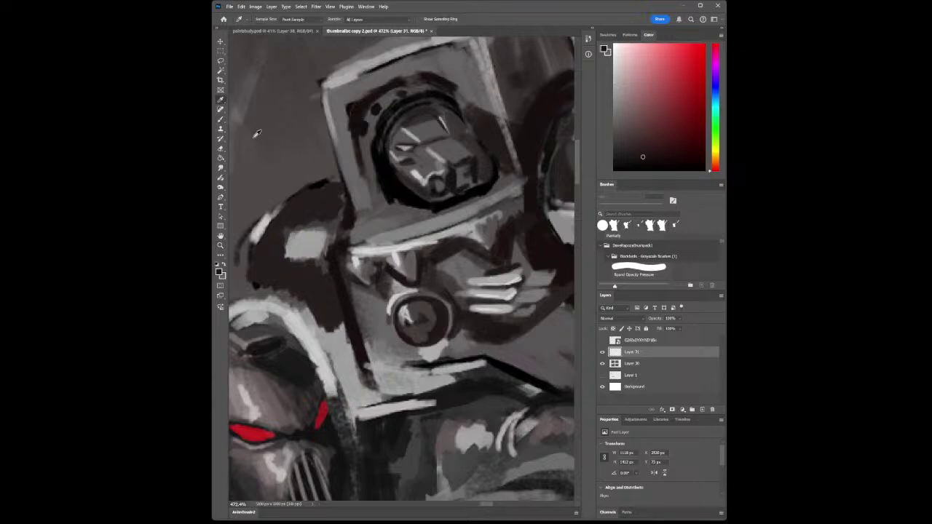
key(b)
mouse_move(389, 265)
mouse_down()
mouse_move(408, 276)
mouse_move(416, 258)
mouse_up()
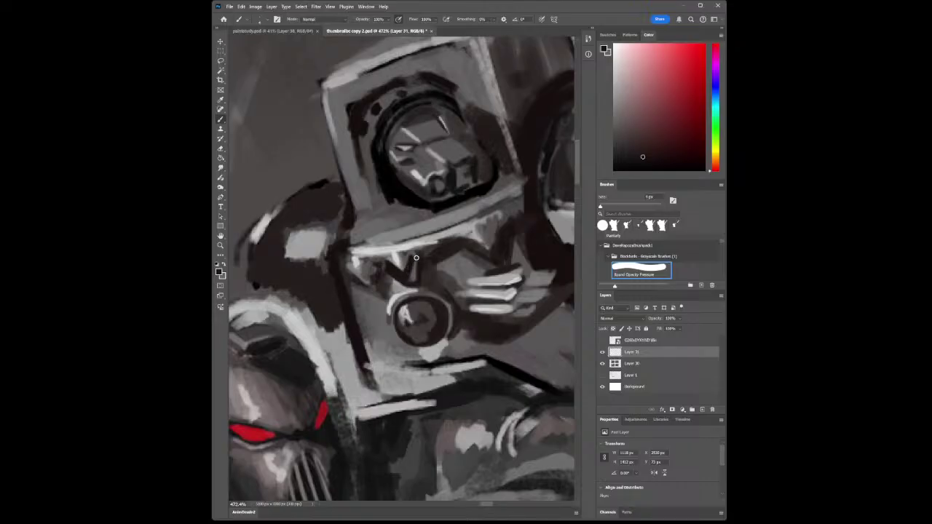
- Sample mid greys and dark brown around the collar spike and trim the edges of its V-shaped shadow
click(221, 101)
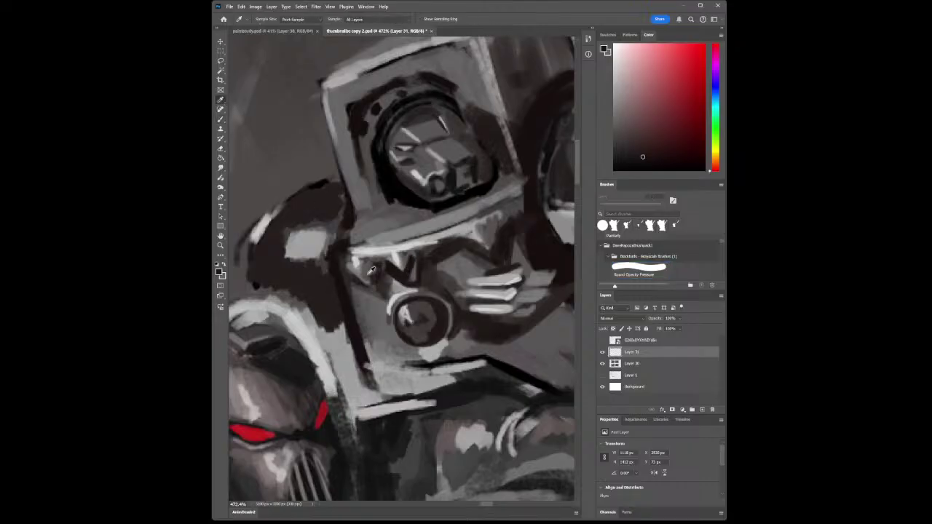
click(395, 283)
click(378, 303)
key(b)
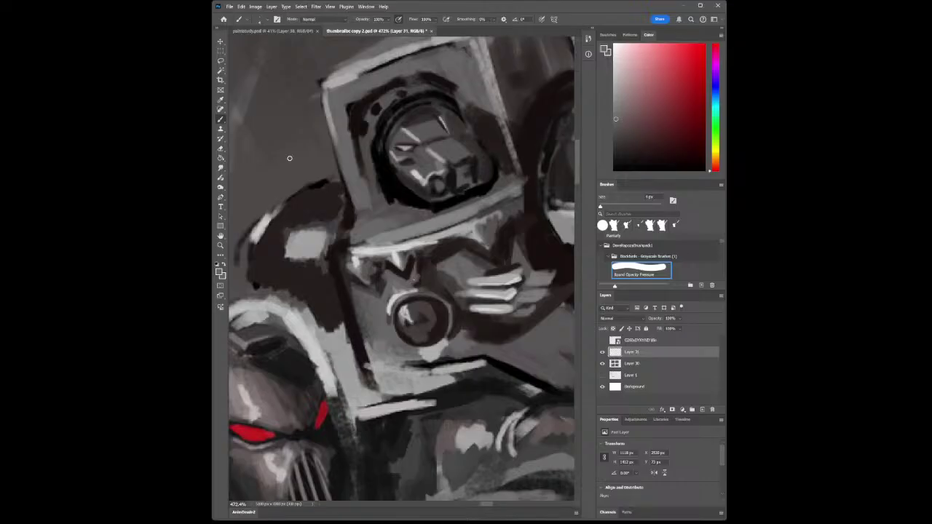
click(221, 100)
click(430, 271)
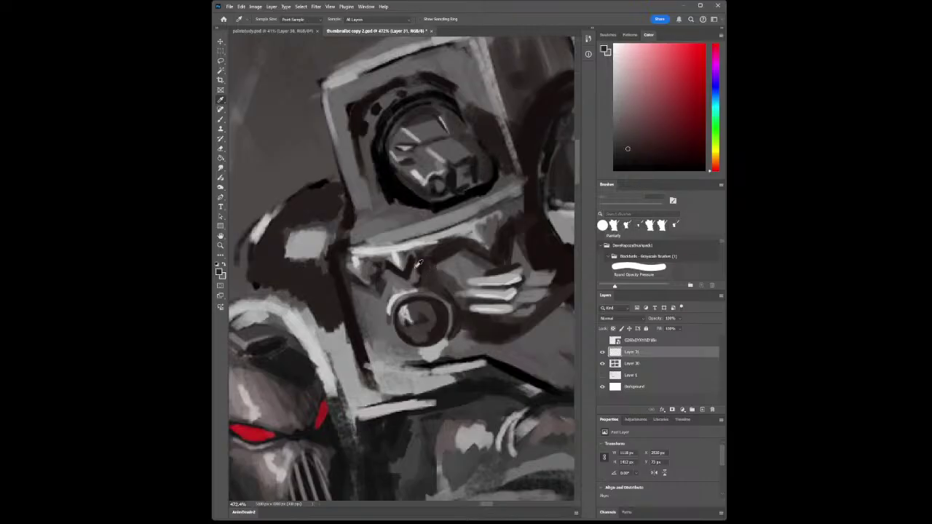
click(221, 118)
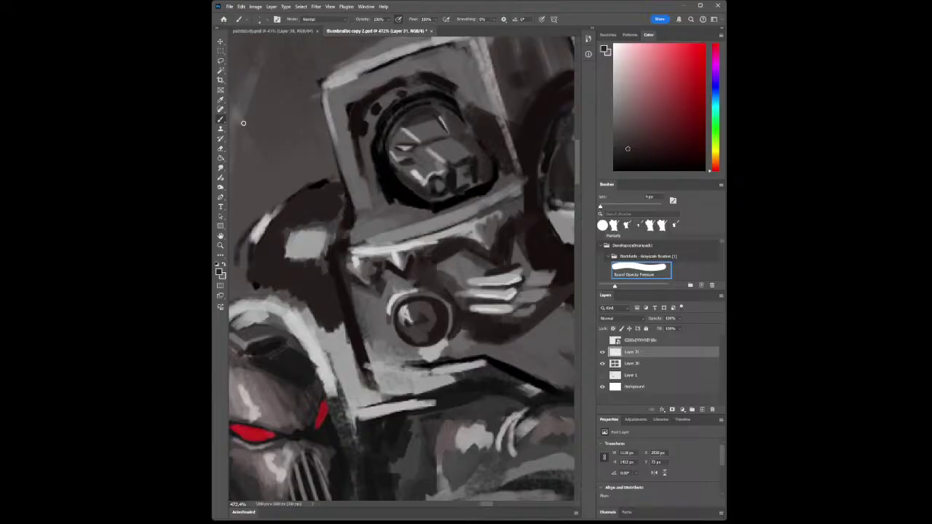
key(i)
click(279, 165)
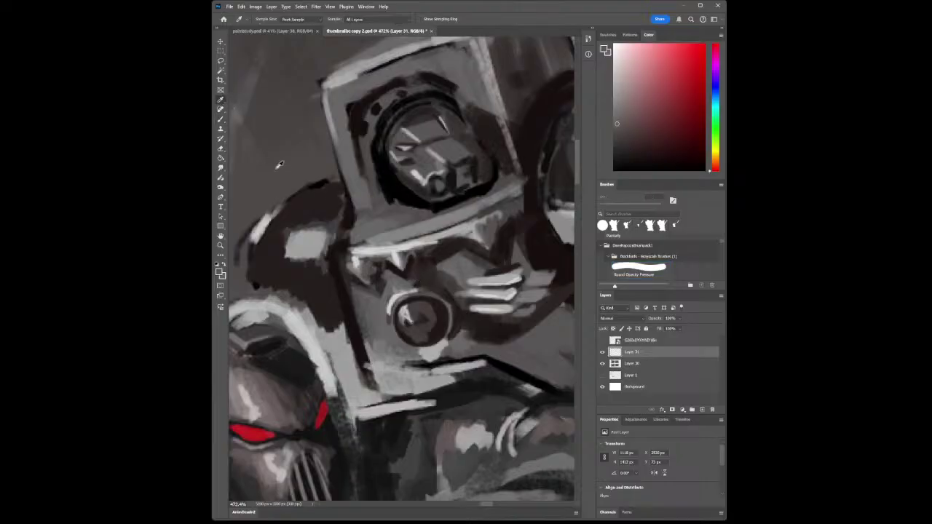
key(b)
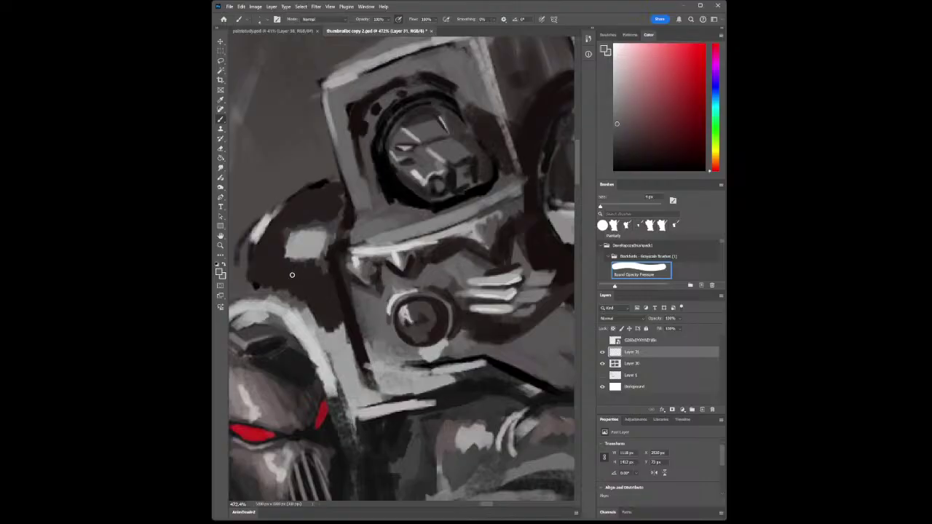
- Sample mid grey from the upper chest and paint back the dark band beneath the collar, between the spikes
click(221, 246)
alt+click(342, 295)
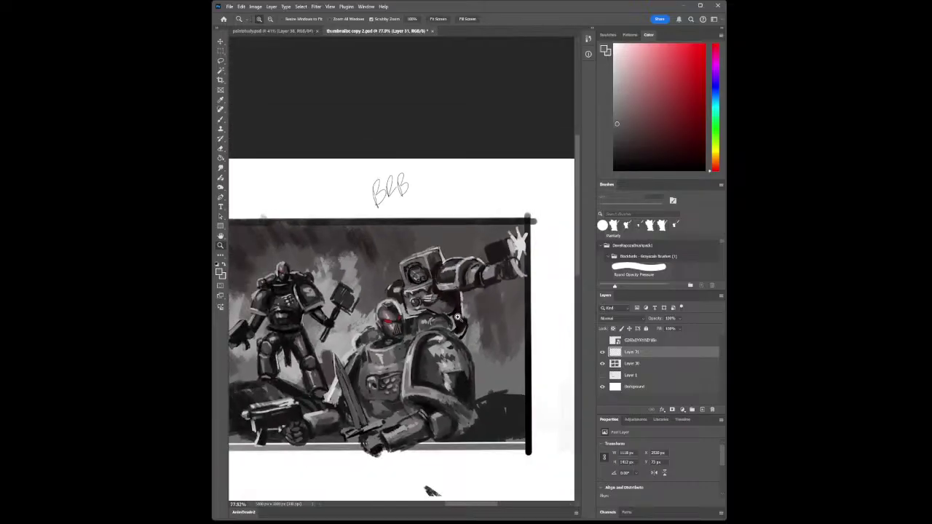
click(454, 301)
click(459, 304)
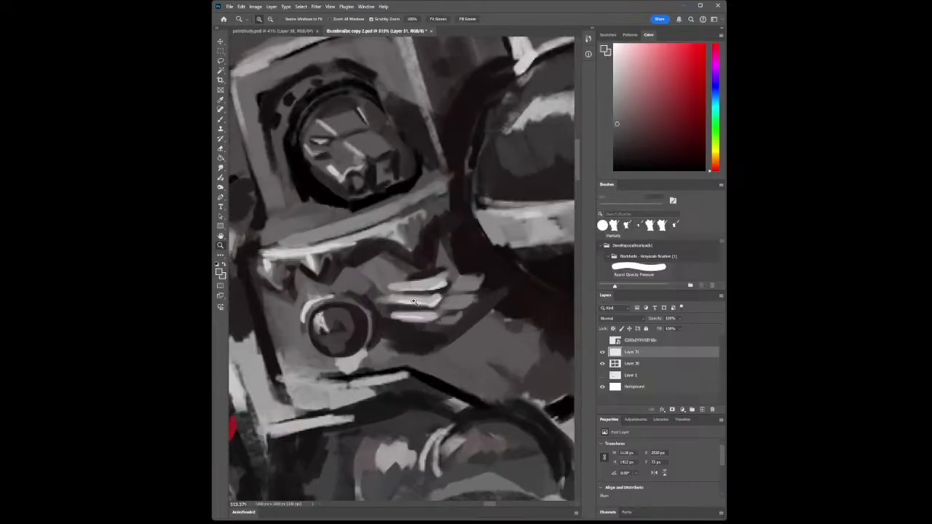
click(221, 100)
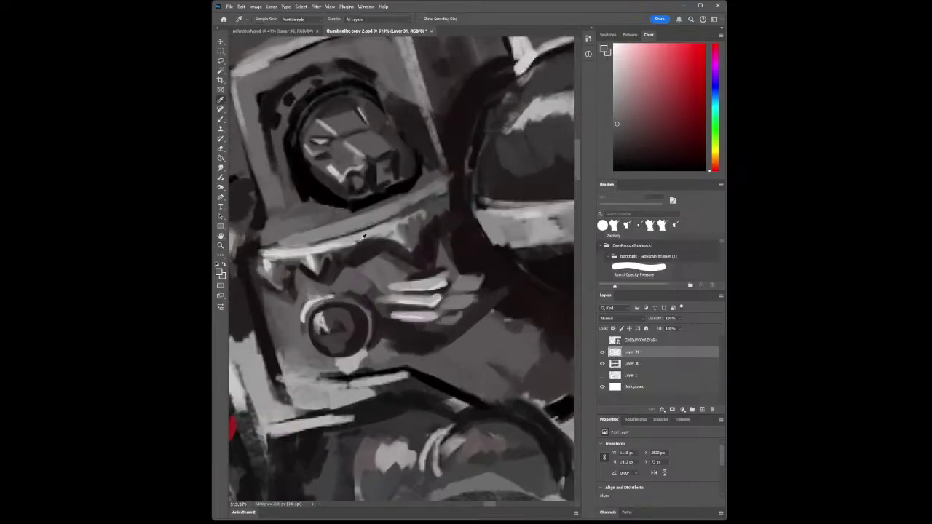
click(398, 259)
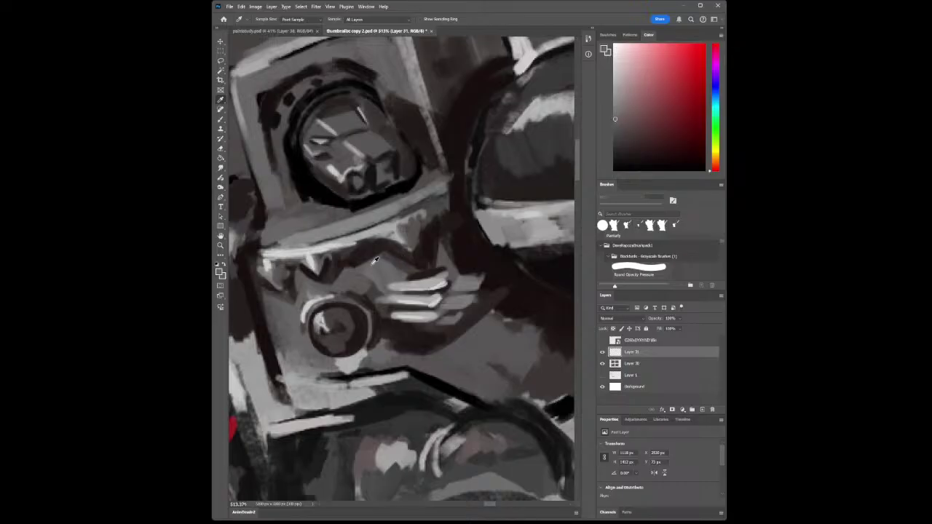
click(221, 120)
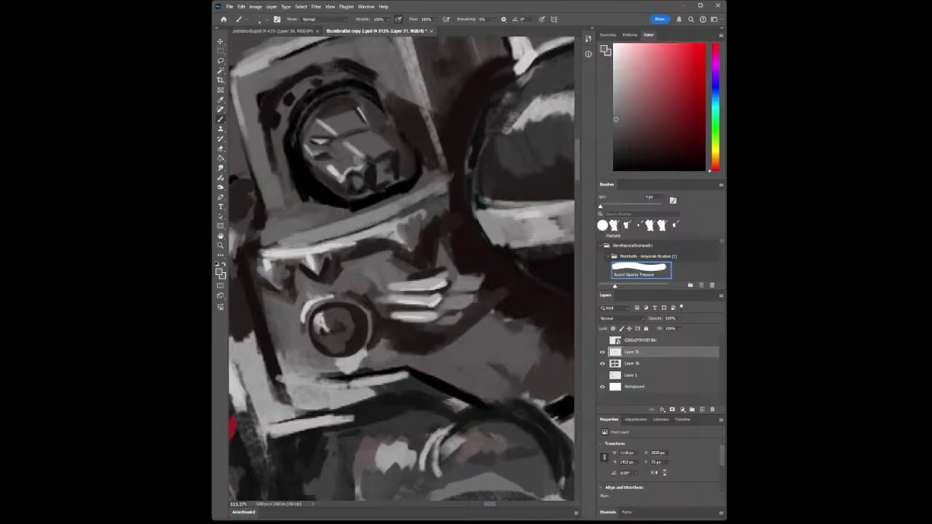
- Sample a lighter grey from the chest and paint a slanted stroke above the top light bar
click(220, 246)
drag(495, 277, 386, 292)
drag(395, 454, 395, 243)
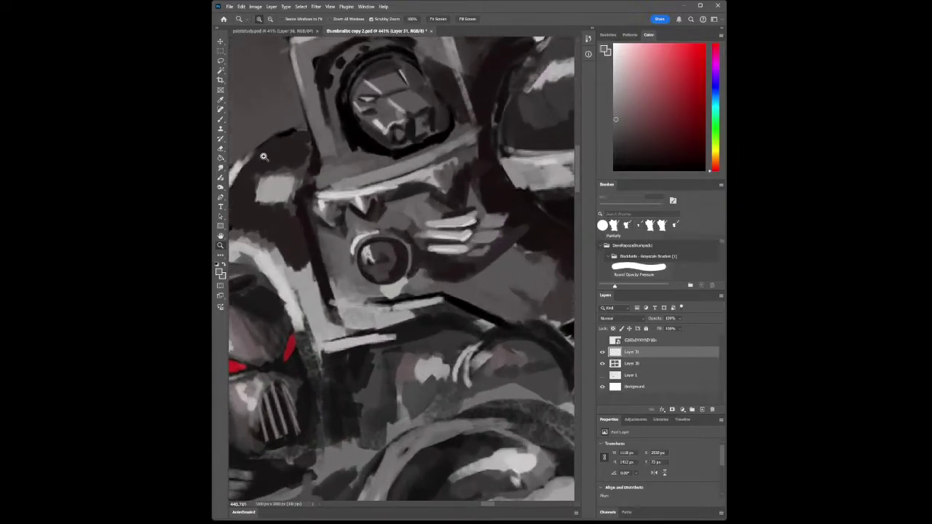
click(222, 101)
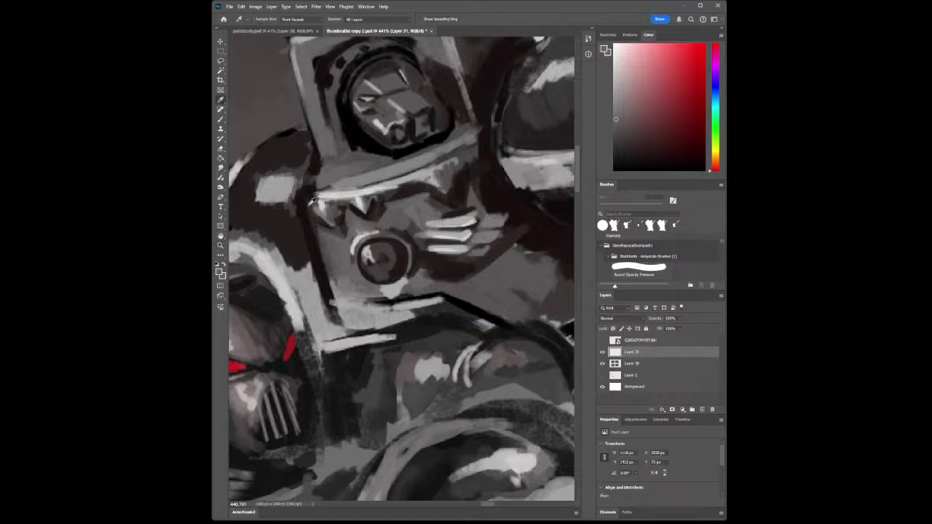
click(376, 229)
click(221, 119)
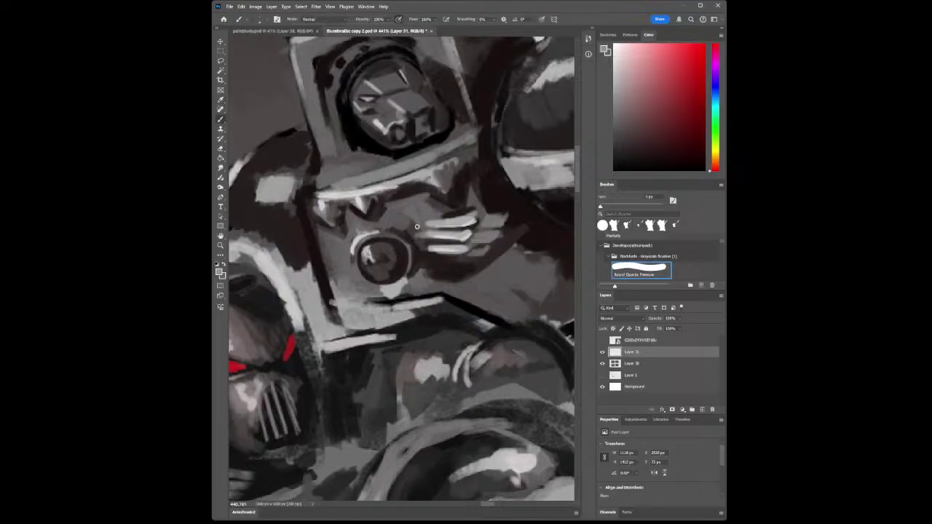
drag(405, 223, 432, 213)
- Sample dark brown, darken it towards black, and paint thin shadow lines above and between the upper chest bars
key(i)
click(437, 258)
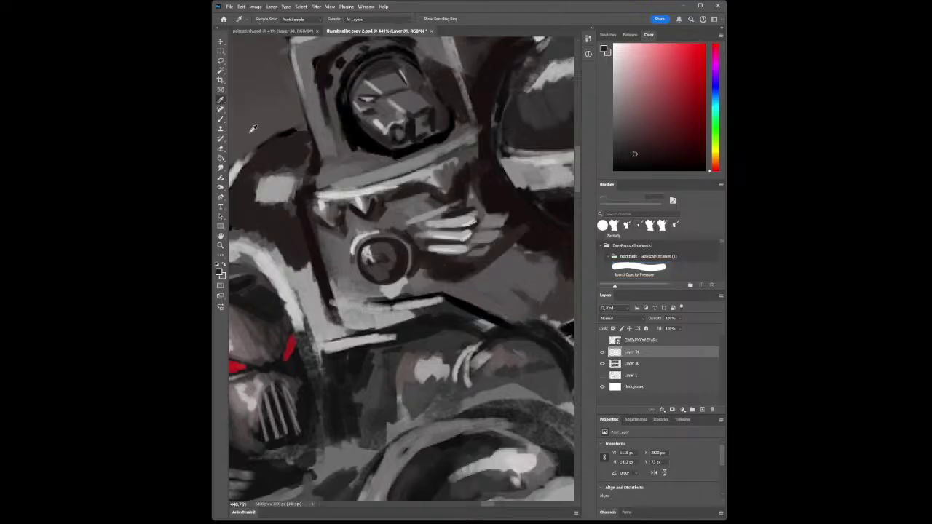
key(b)
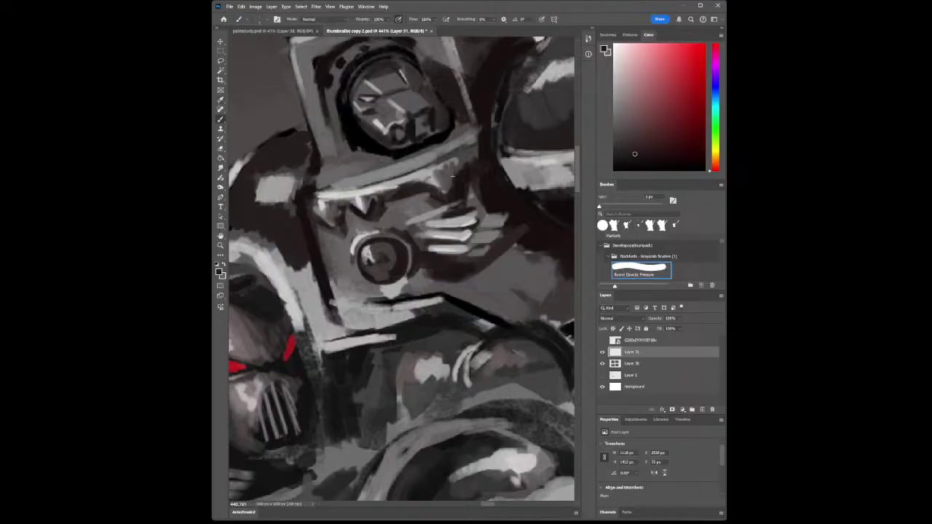
mouse_move(634, 153)
mouse_down()
mouse_move(628, 165)
mouse_move(639, 155)
mouse_move(618, 159)
mouse_up()
drag(415, 222, 454, 215)
mouse_move(421, 227)
mouse_down()
mouse_move(441, 227)
mouse_move(417, 227)
mouse_move(412, 237)
mouse_move(436, 238)
mouse_up()
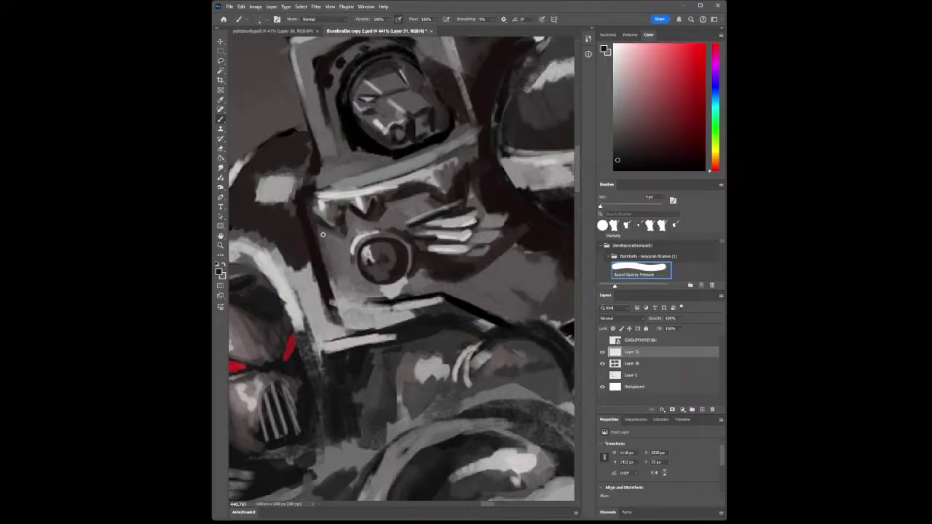
- Sample light grey from the lowest chest bar and repaint that bar wider and closer to the disc
click(220, 244)
alt+click(412, 284)
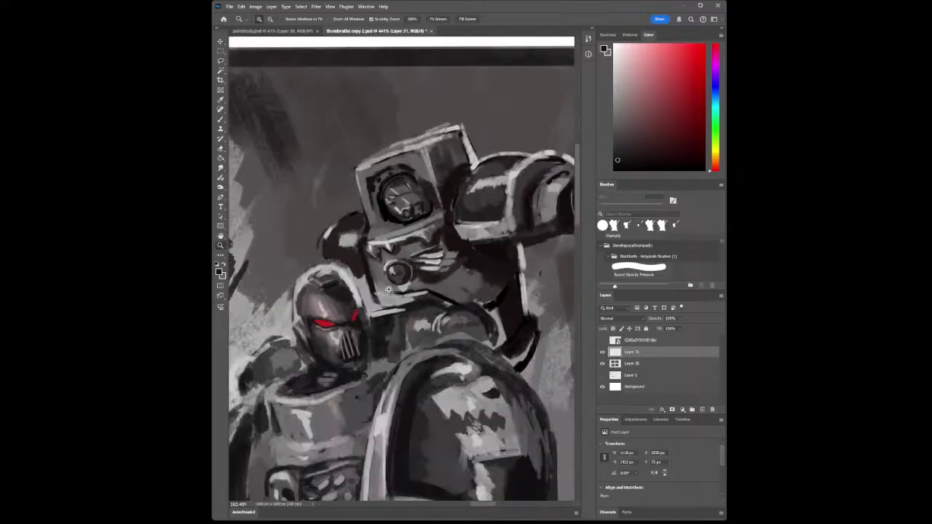
drag(422, 287, 458, 297)
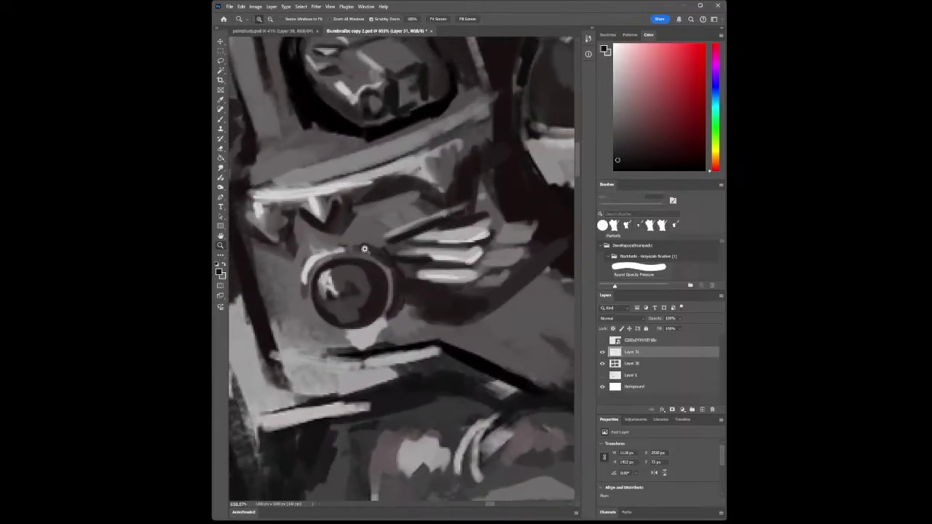
click(220, 101)
click(440, 269)
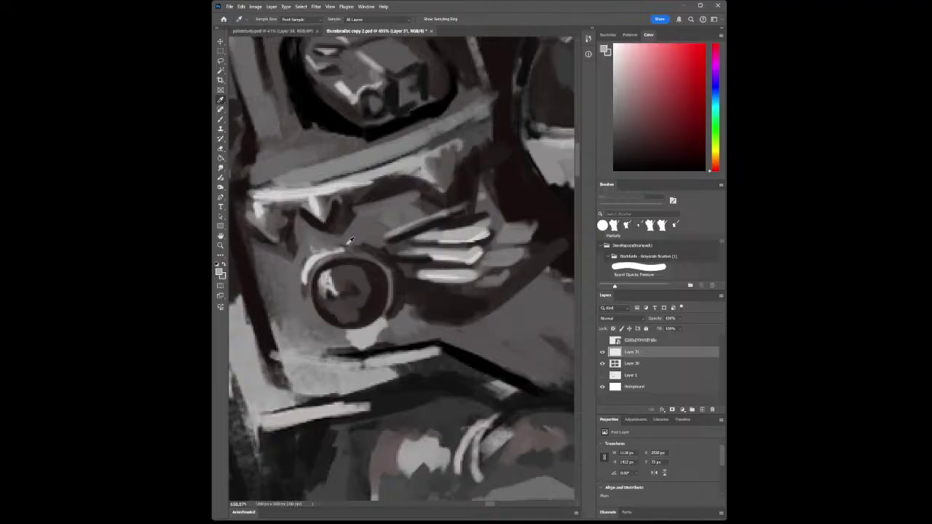
click(221, 118)
drag(412, 269, 457, 273)
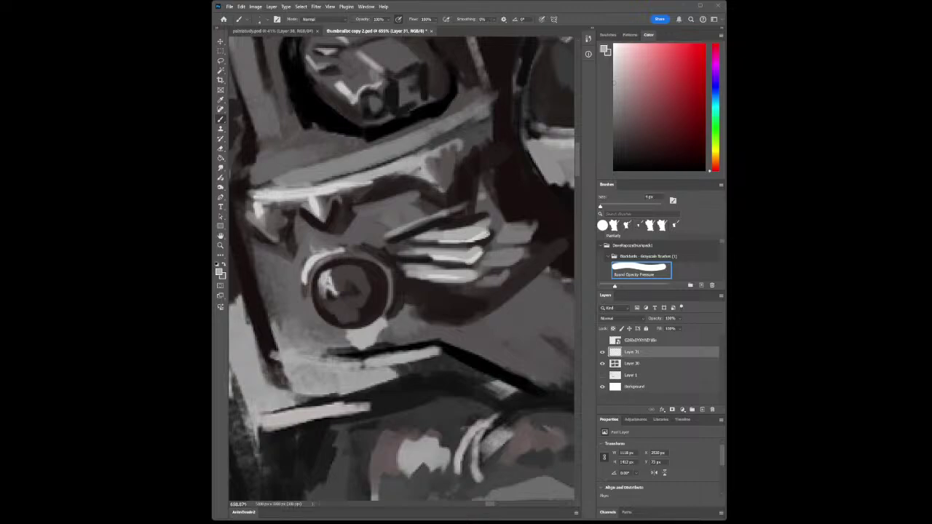
- Sample light grey from the chest bars again and paint a fourth bar beneath the other three
key(i)
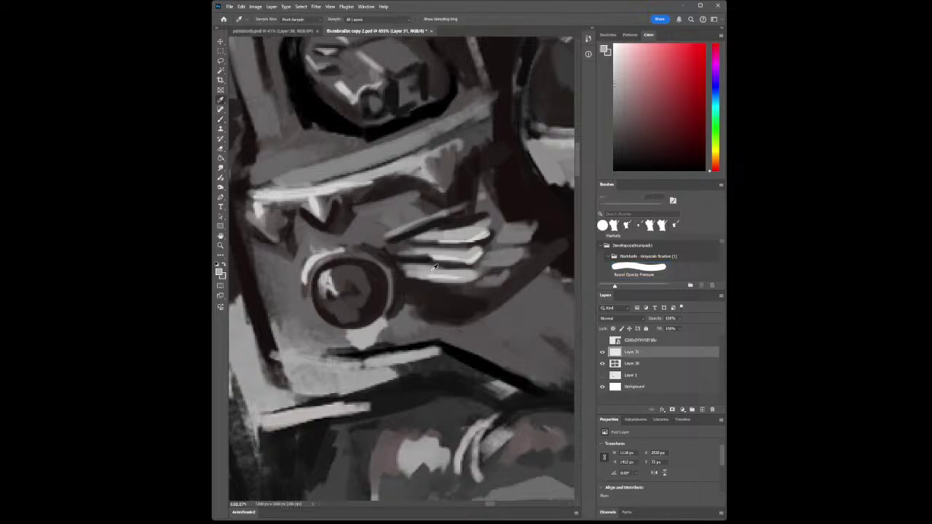
click(220, 119)
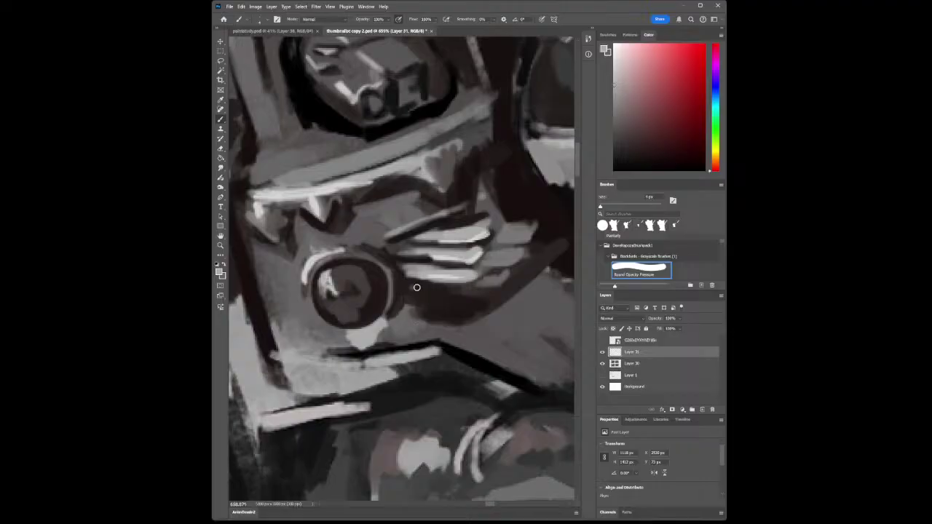
drag(412, 287, 482, 295)
click(221, 245)
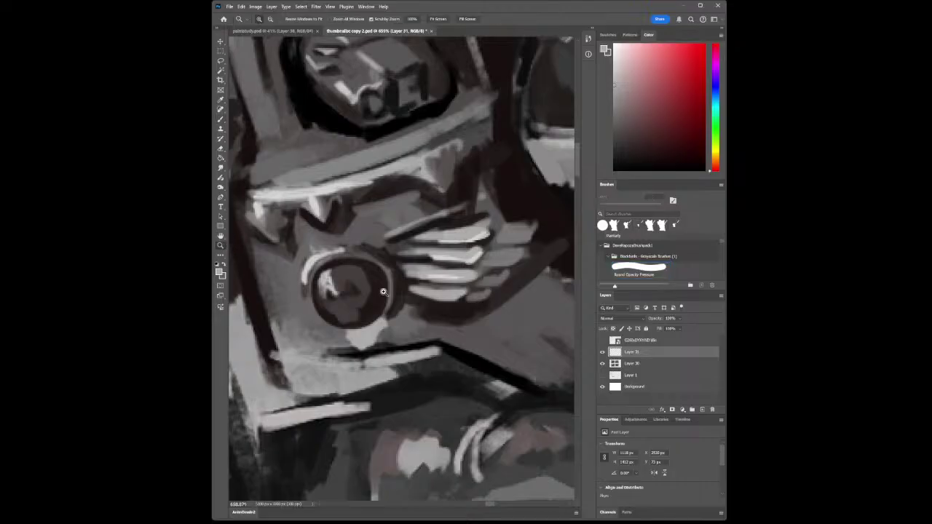
- Examine how the chest disc and winged light bars read within the whole thumbnail and up close
scroll(384, 292, down, 10)
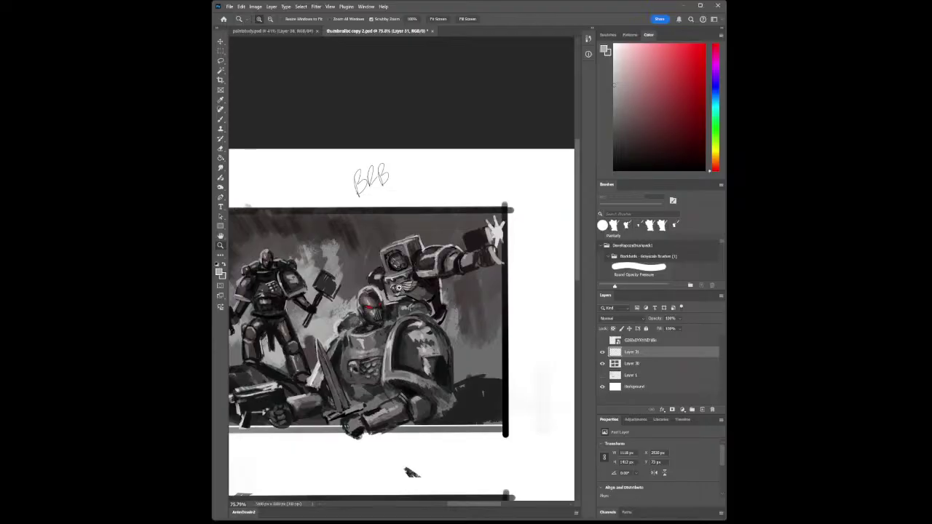
scroll(399, 287, up, 7)
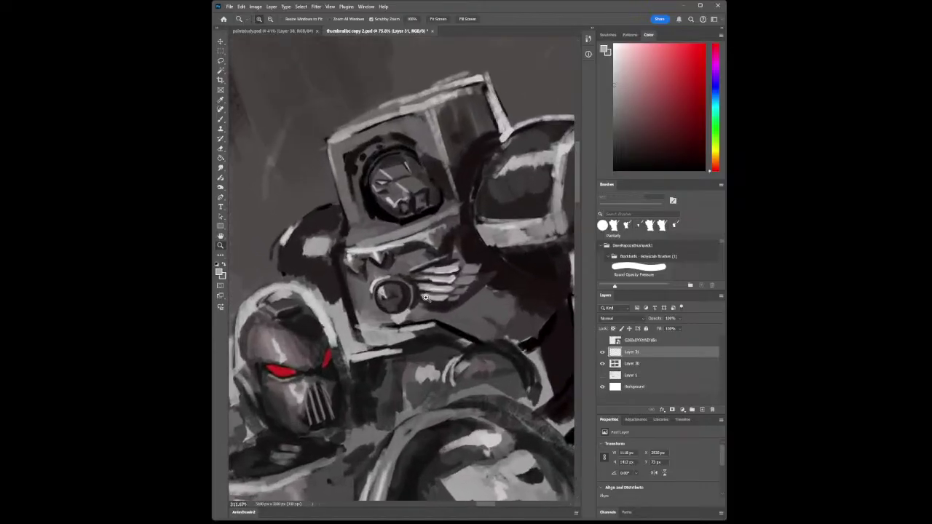
scroll(425, 297, up, 1)
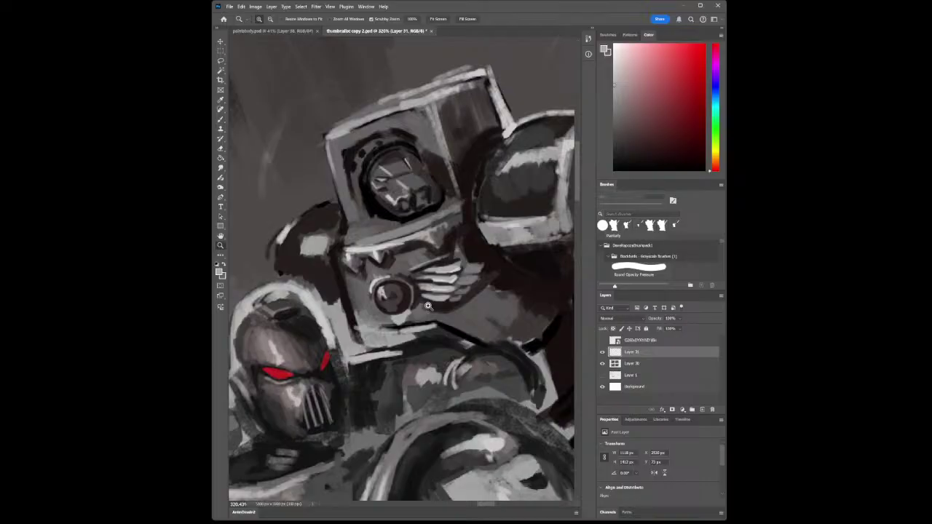
scroll(426, 304, down, 2)
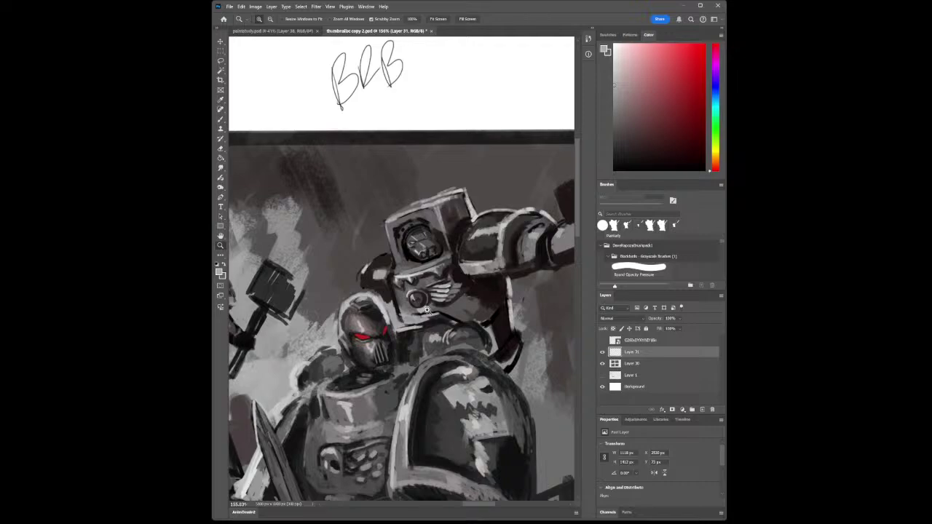
scroll(427, 309, down, 3)
scroll(412, 310, up, 4)
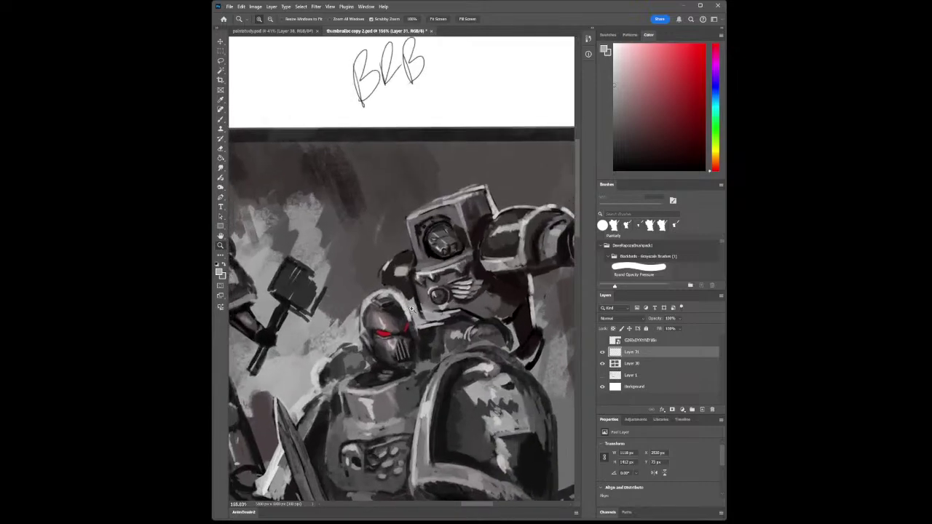
scroll(412, 310, up, 4)
- Sample light grey from the disc's rim, brighten it towards white, and paint highlights along the rim's upper and lower edges
click(221, 101)
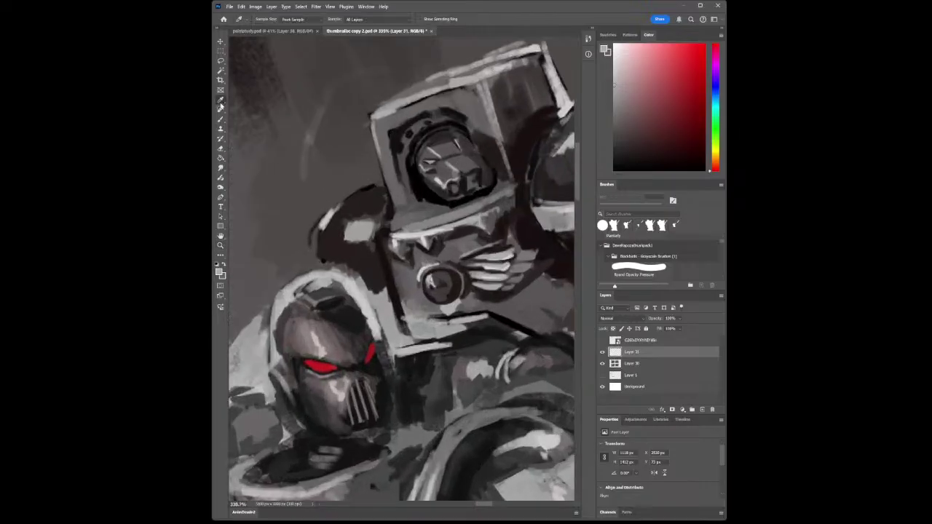
click(425, 267)
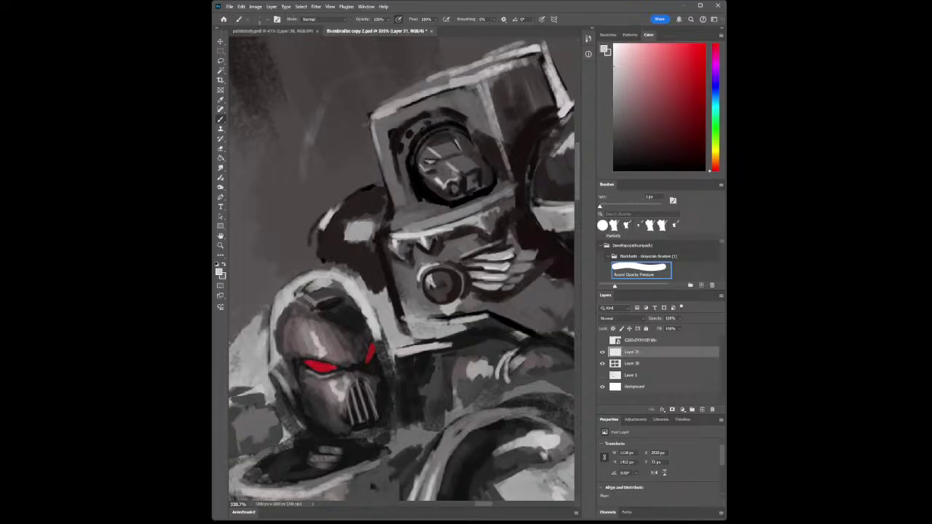
drag(425, 265, 442, 260)
drag(444, 306, 458, 300)
drag(618, 88, 614, 46)
mouse_move(453, 303)
mouse_down()
mouse_move(462, 282)
mouse_move(459, 294)
mouse_up()
- Sample a dark tone beside the disc, enlarge the brush, and paint shadow around the outside of the disc's lower rim
click(220, 99)
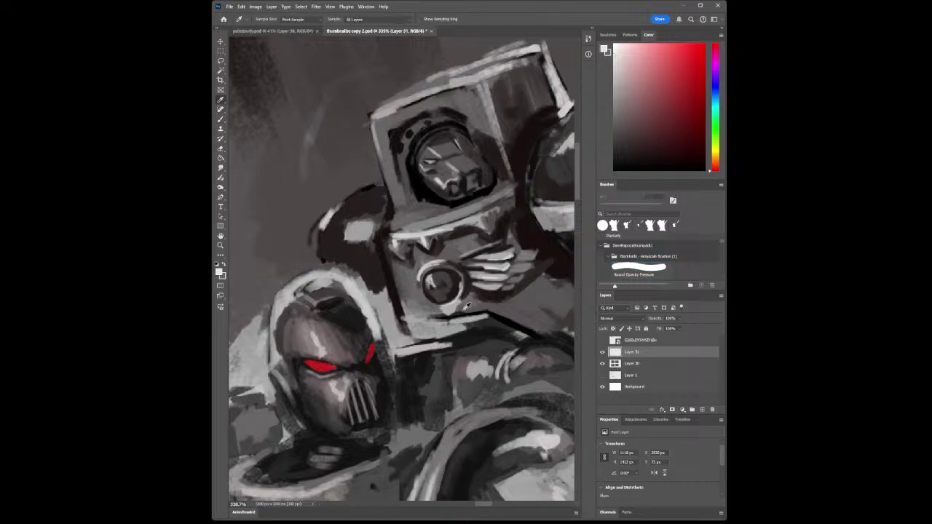
click(472, 286)
click(220, 118)
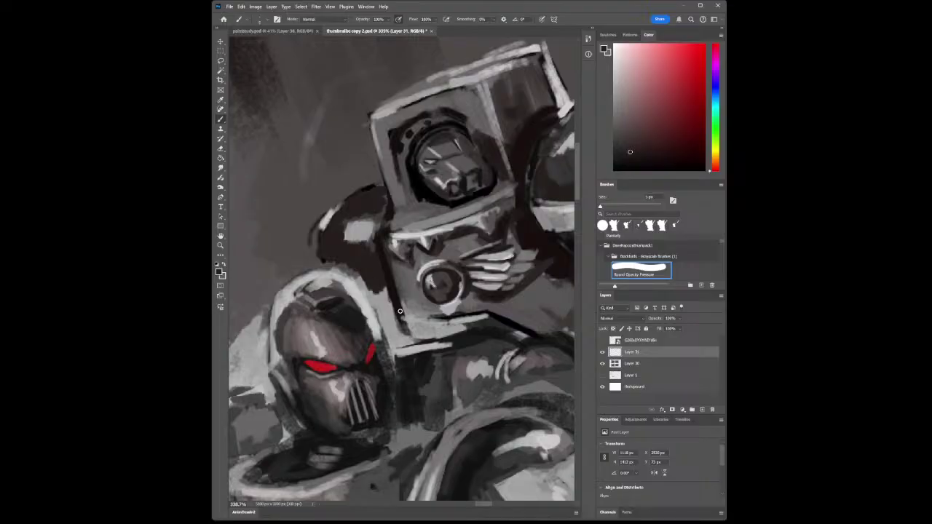
key(bracketright)
key(bracketright)
key(bracketright)
alt+click(476, 304)
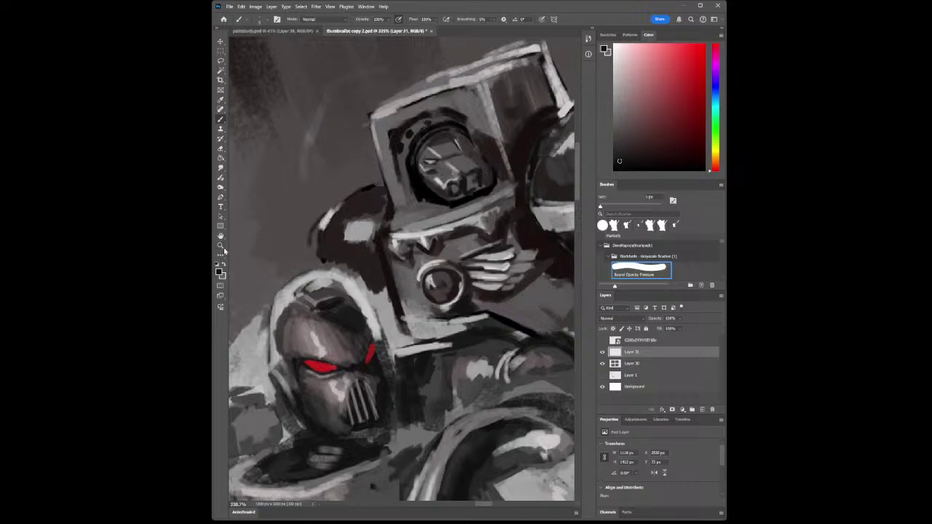
- Sample a tone from the collar band above the chest emblem
click(221, 246)
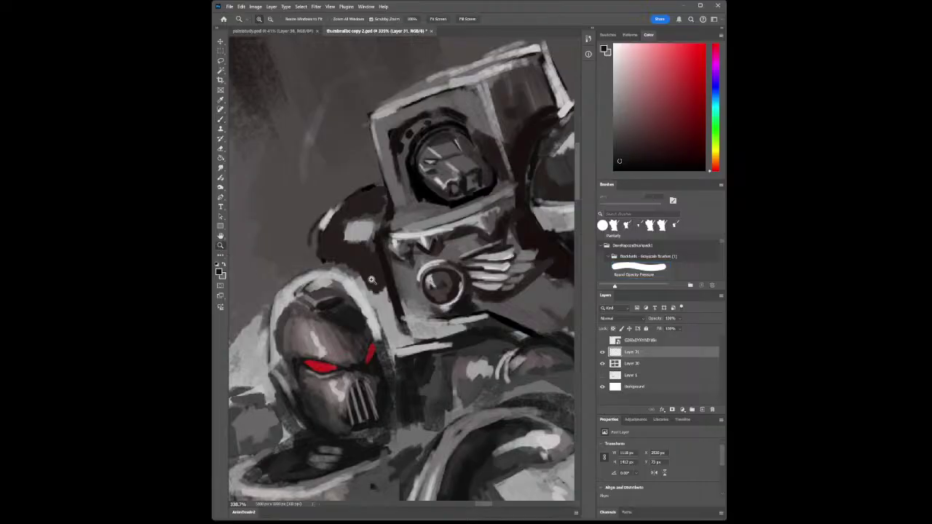
drag(412, 283, 376, 284)
drag(449, 284, 474, 306)
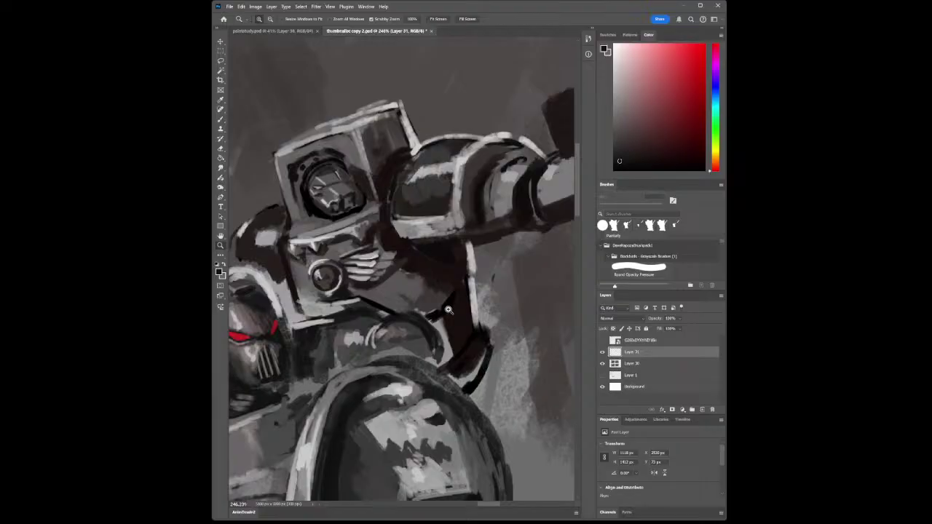
click(221, 100)
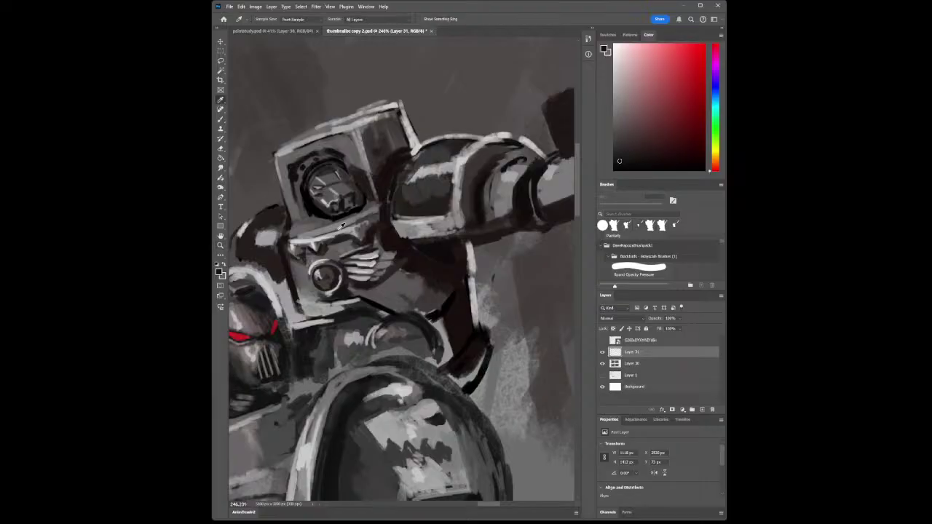
- Sample a near-black tone from beneath the rear figure's raised arm and touch up the dark details on its torso
click(440, 249)
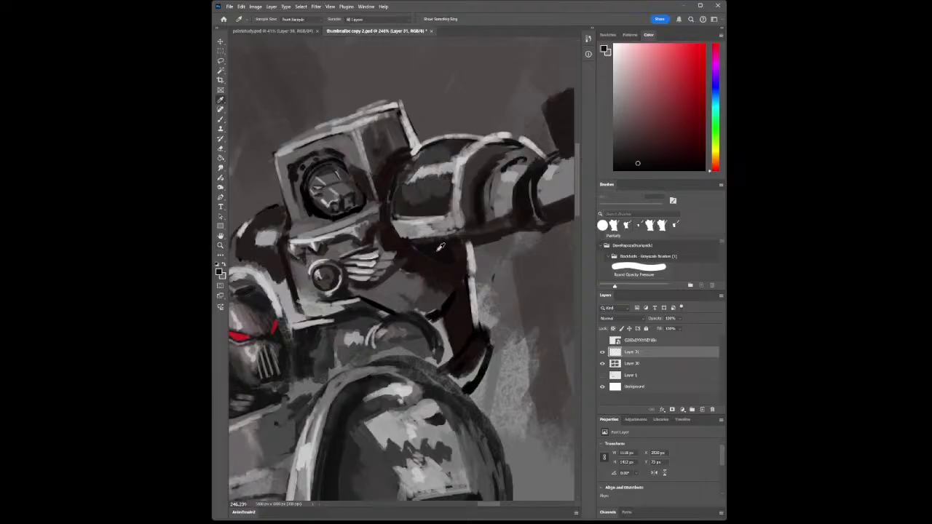
click(221, 120)
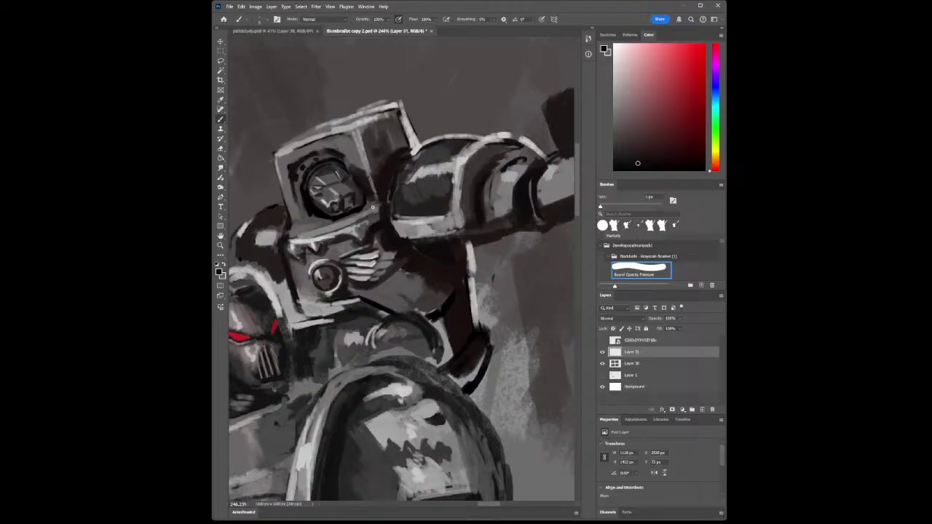
key(z)
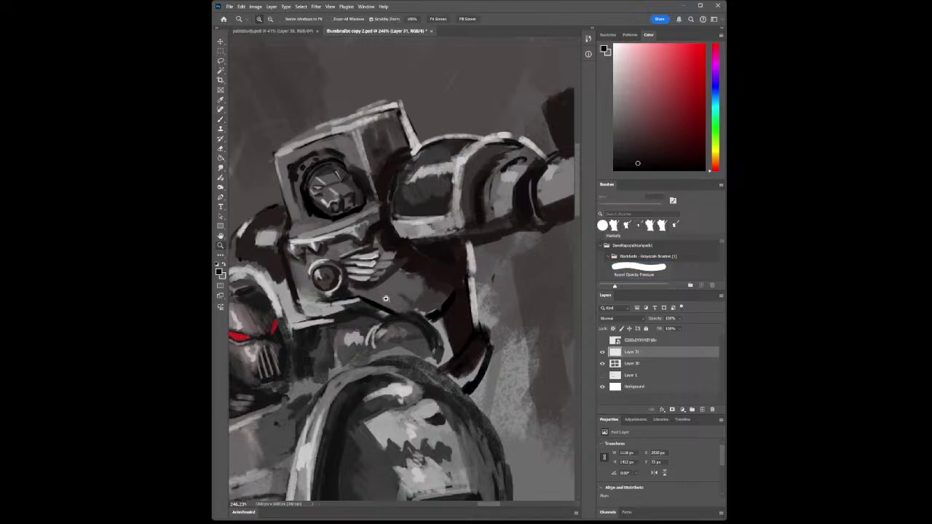
drag(386, 298, 342, 300)
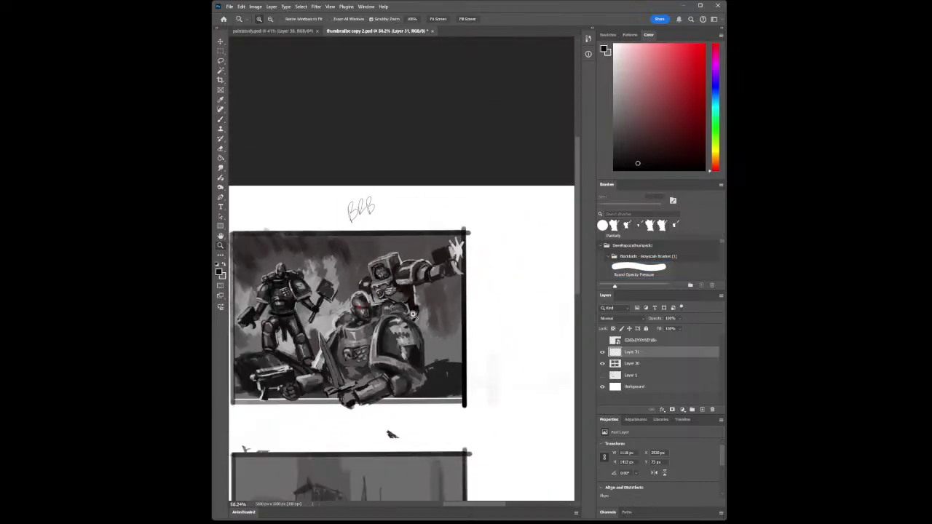
drag(411, 314, 428, 379)
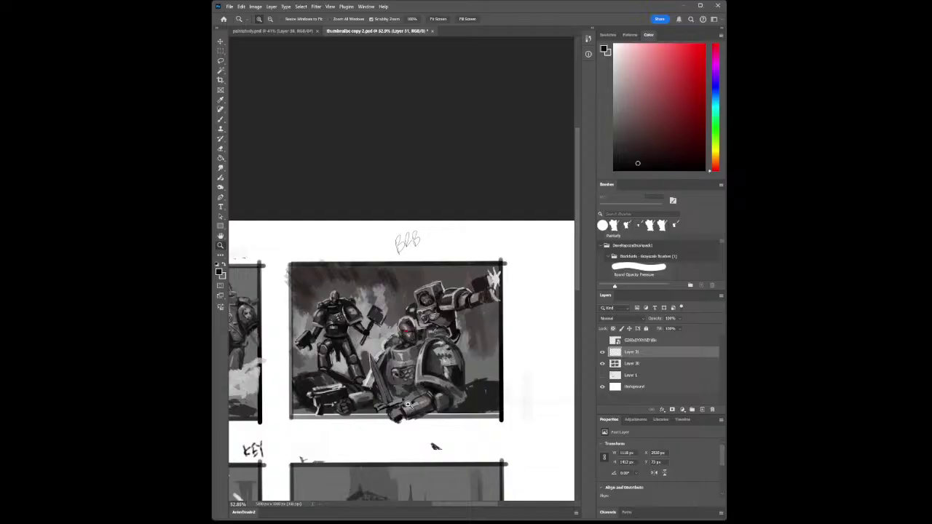
click(435, 322)
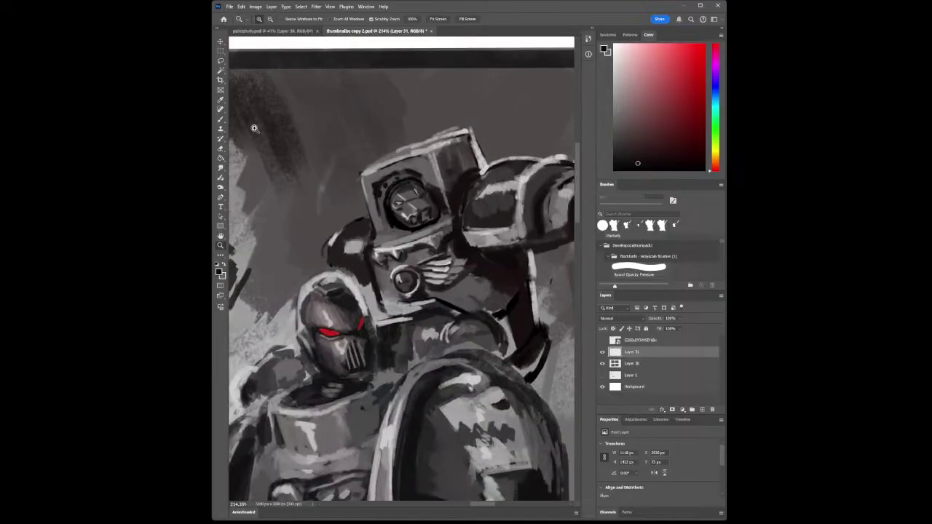
- Sample a mid grey from the backdrop and paint it along the lower side of the rear figure's torso
click(220, 102)
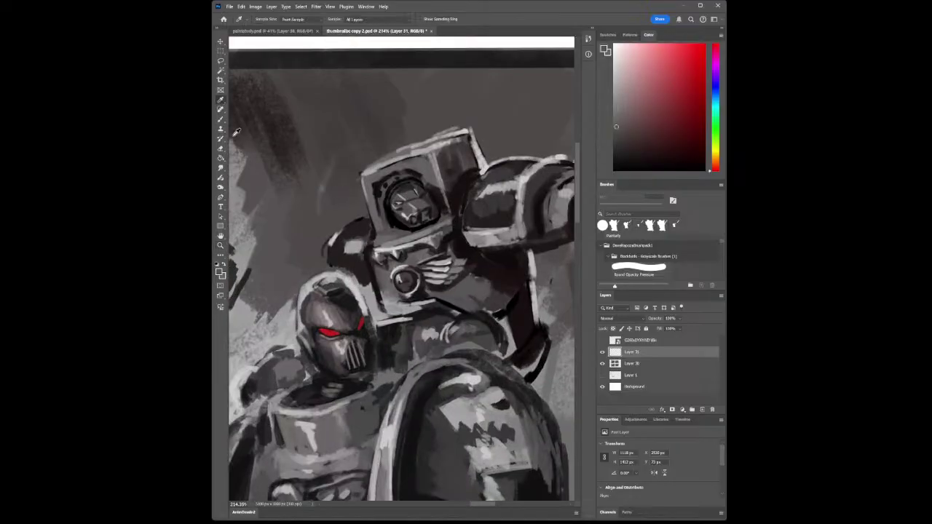
key(b)
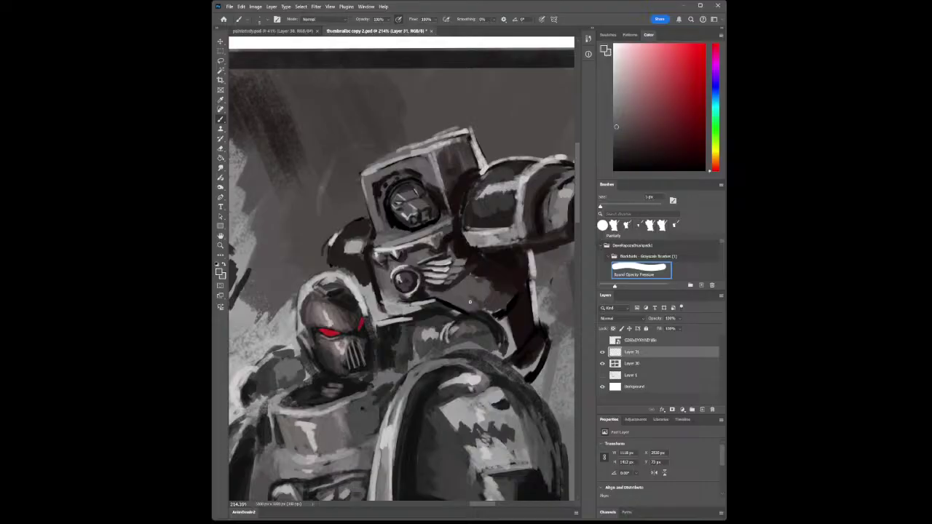
drag(487, 294, 497, 306)
- Sample a light grey from the rear figure's rim light and refine the highlight along its side
click(220, 101)
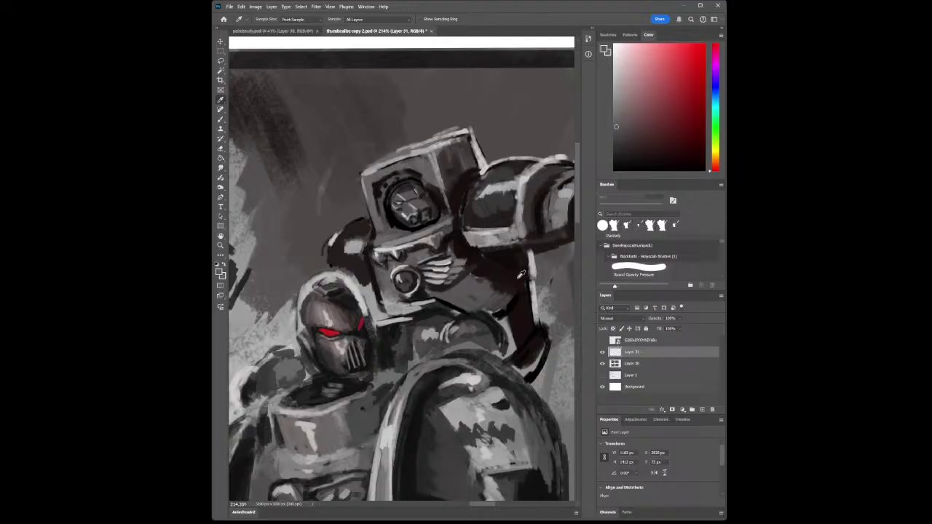
click(220, 118)
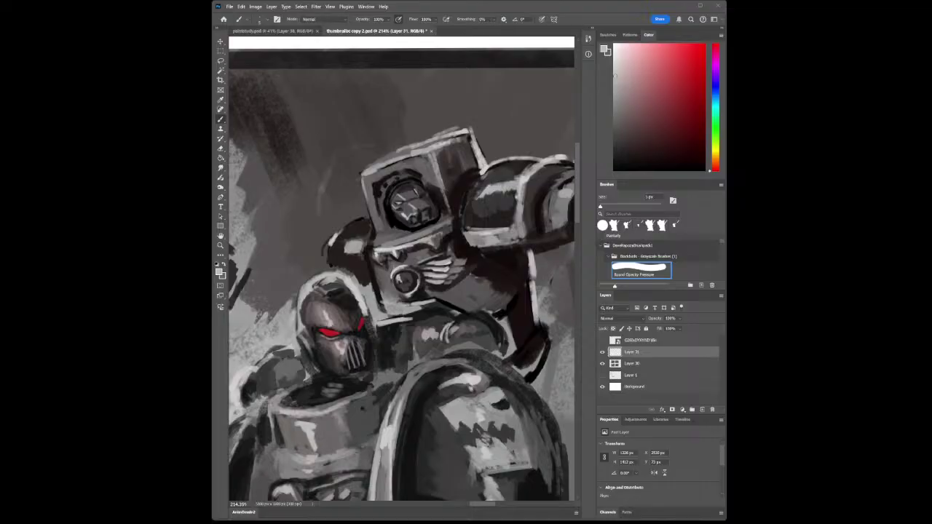
click(221, 245)
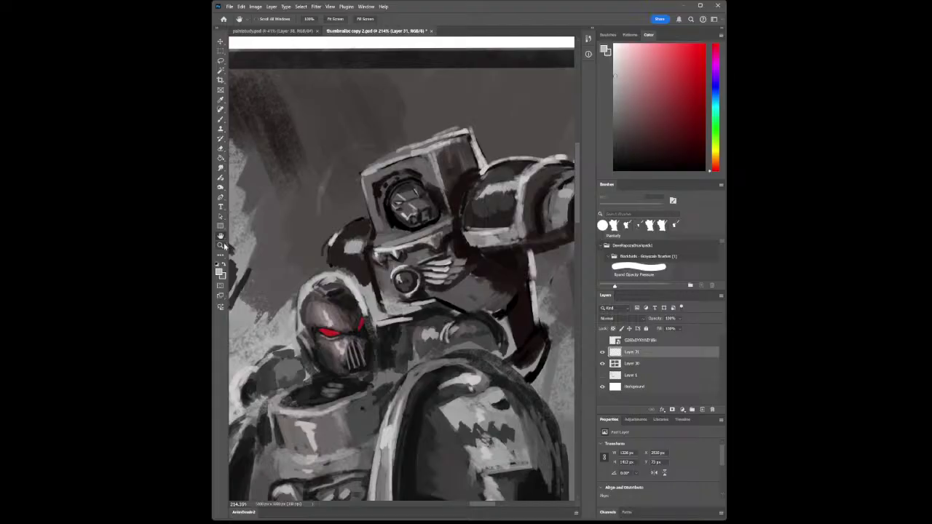
scroll(493, 343, down, 8)
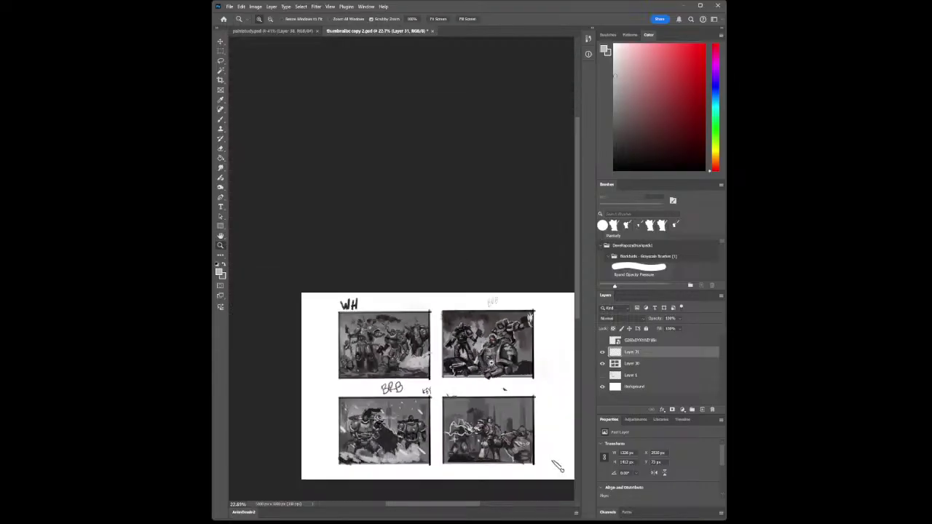
scroll(493, 364, up, 5)
scroll(479, 345, up, 2)
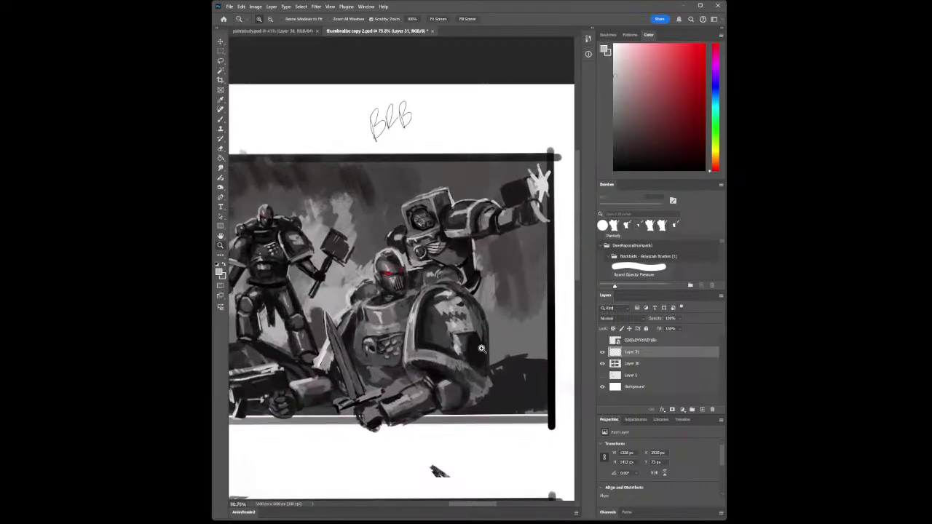
- Sample near-black from the rear figure's waist and paint thin dark strands trailing down beside the front shoulder pad
click(220, 99)
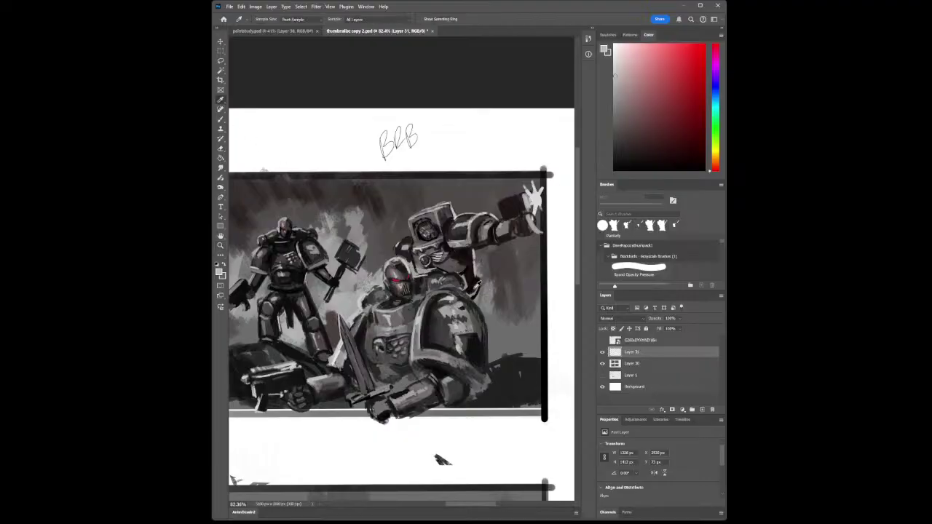
click(477, 284)
click(221, 119)
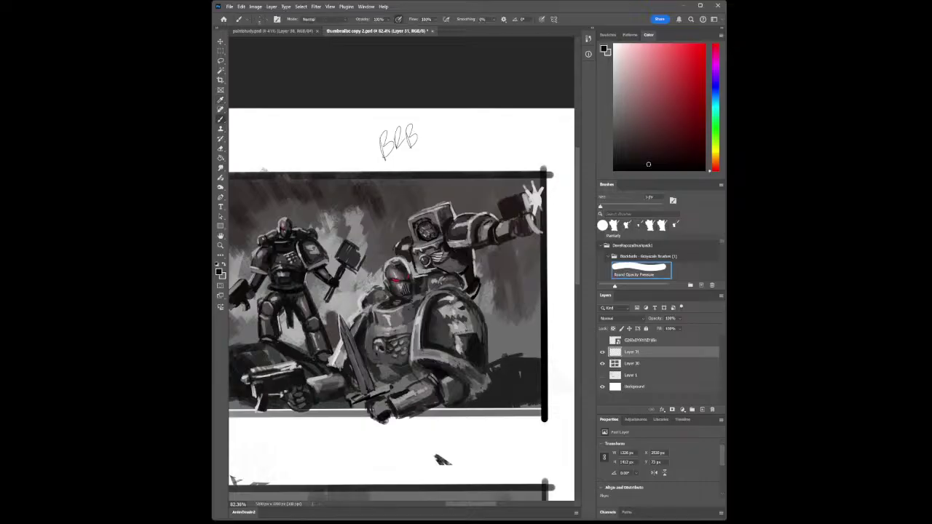
mouse_move(483, 297)
mouse_down()
mouse_move(485, 321)
mouse_move(492, 309)
mouse_up()
- Sample a light grey near the rear figure's far shoulder and paint a thin highlight upward along its box-shaped helmet
click(220, 254)
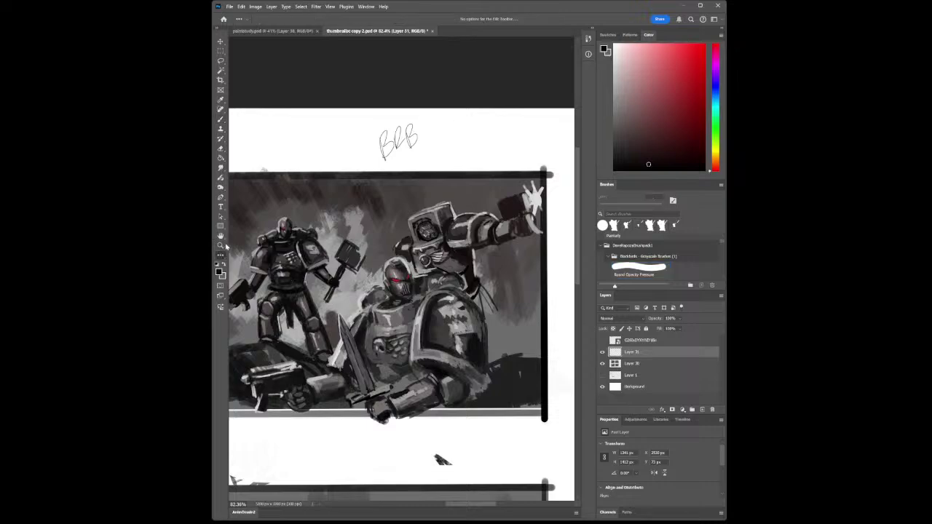
click(221, 246)
drag(438, 367, 441, 428)
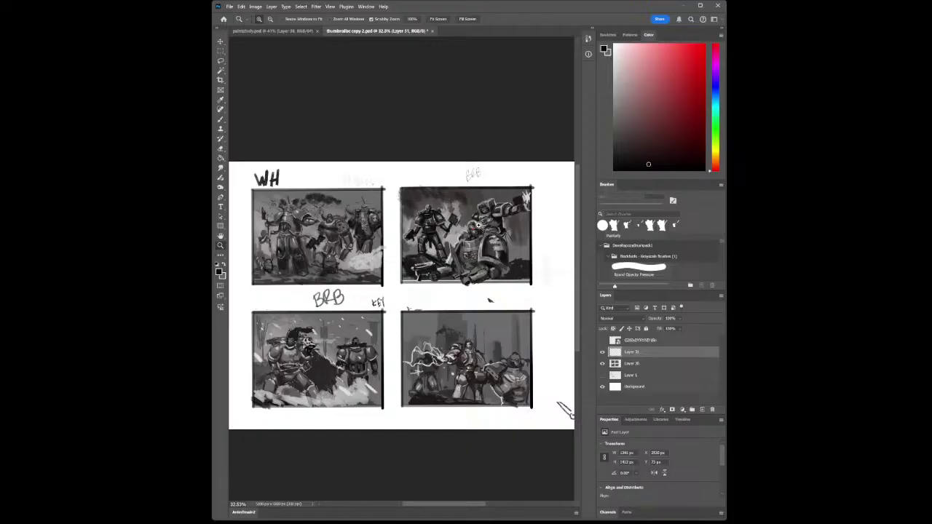
drag(477, 224, 439, 213)
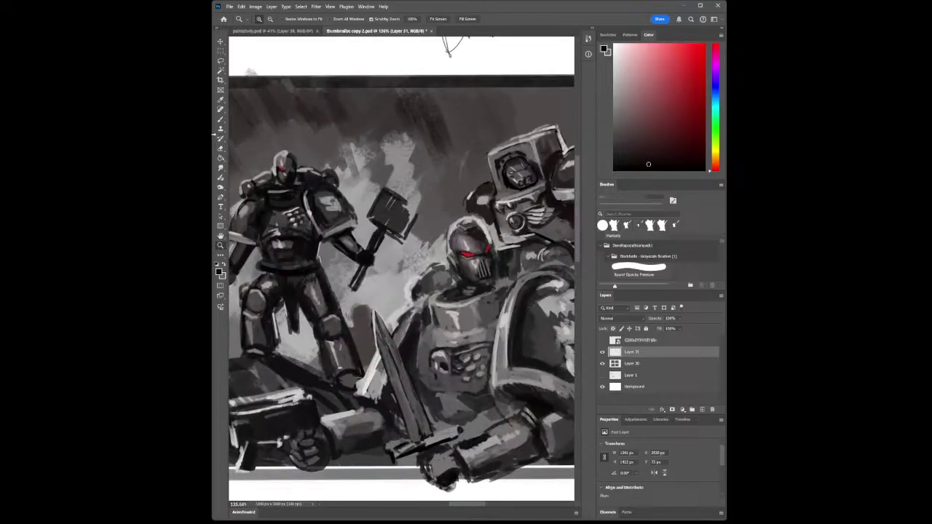
click(220, 104)
click(485, 195)
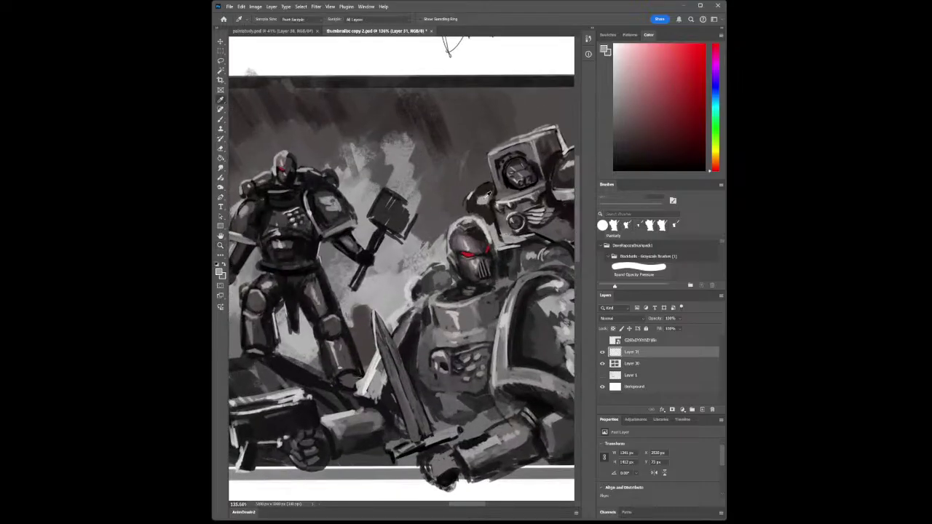
click(221, 119)
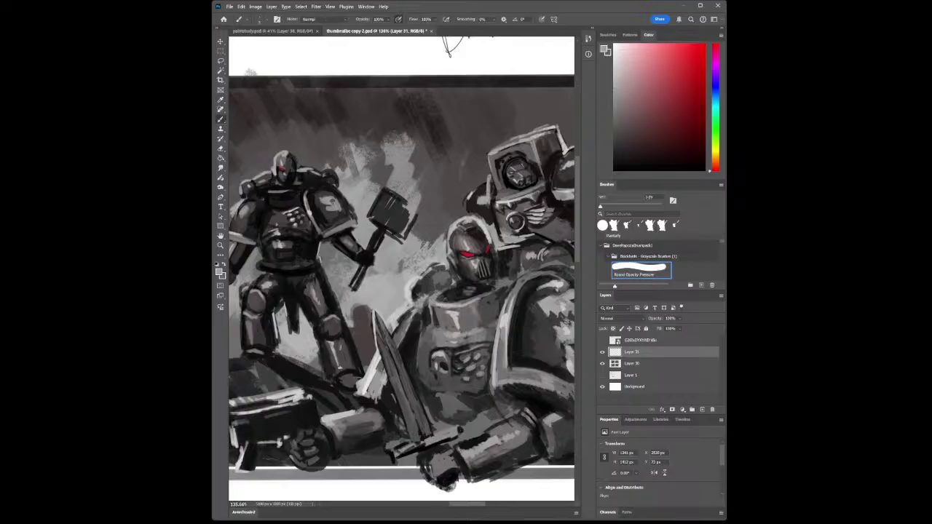
drag(482, 195, 485, 171)
- Sample tones across the rear figure's torso and arm, ending with a dark warm grey as the paint colour
click(221, 99)
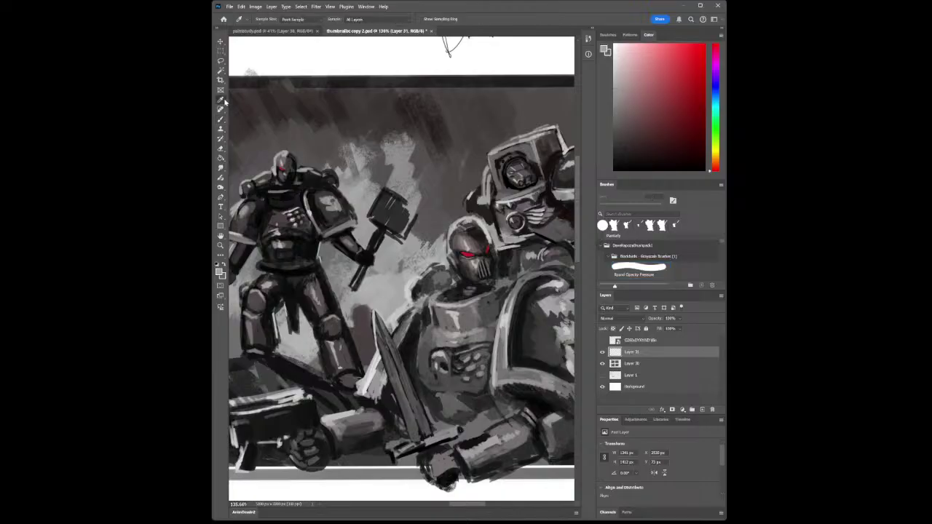
click(474, 204)
click(569, 207)
click(527, 208)
click(562, 227)
click(221, 128)
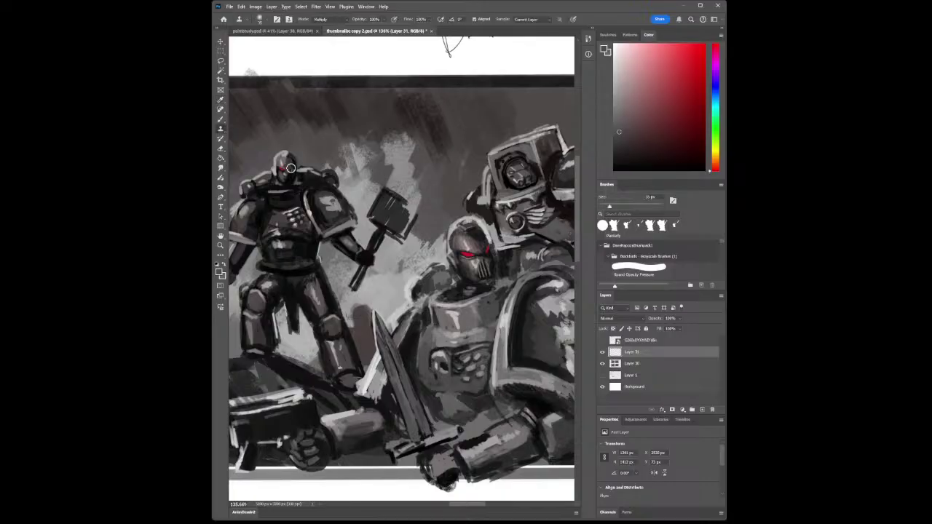
drag(476, 240, 437, 252)
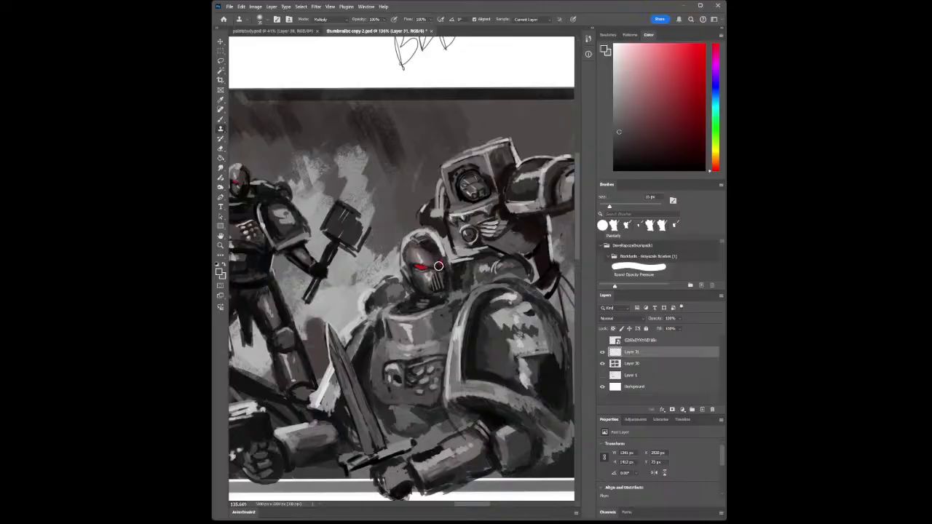
key(bracketright)
key(bracketleft)
key(bracketleft)
key(bracketleft)
- Return to the Brush tool and enlarge its tip for painting around the front figure's helmet
key(b)
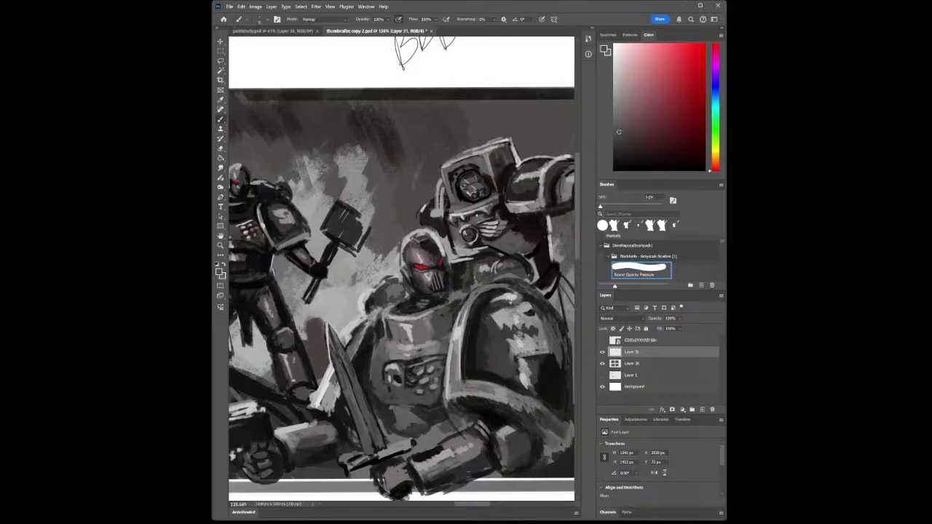
key(bracketright)
key(bracketright)
key(bracketright)
key(bracketleft)
key(bracketleft)
key(bracketleft)
key(bracketright)
key(bracketright)
key(bracketright)
key(bracketright)
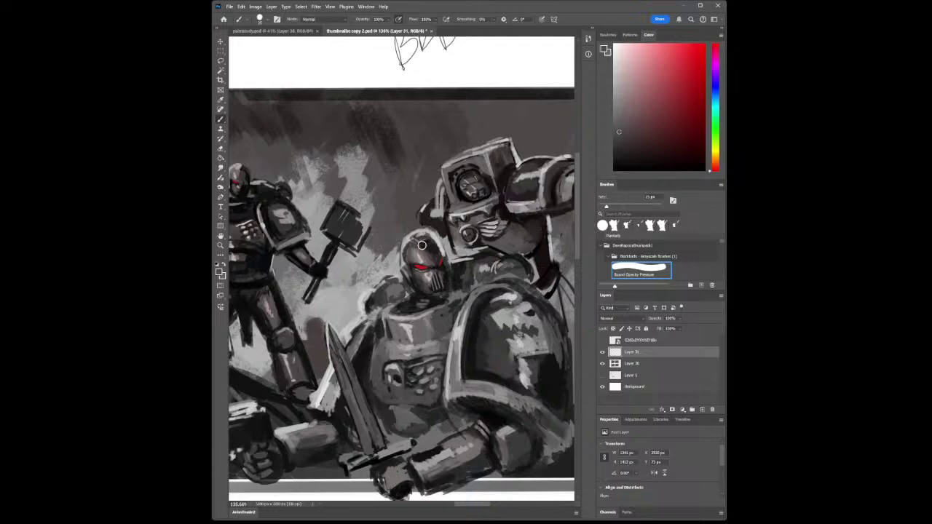
mouse_move(444, 258)
mouse_down()
mouse_move(437, 298)
mouse_move(410, 299)
mouse_up()
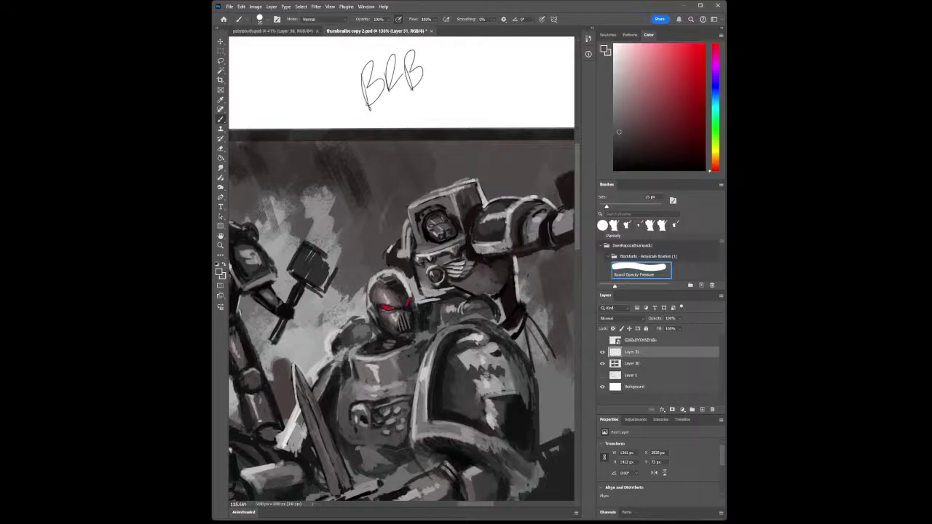
- Reduce the brush to 9 px, undo a test stroke on the rear figure's side, and sample a darker tone there
click(221, 101)
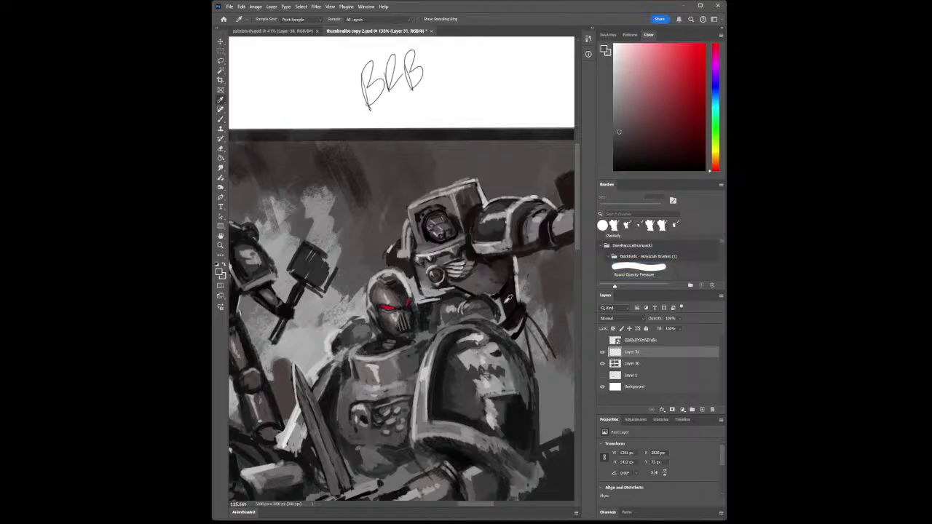
click(221, 120)
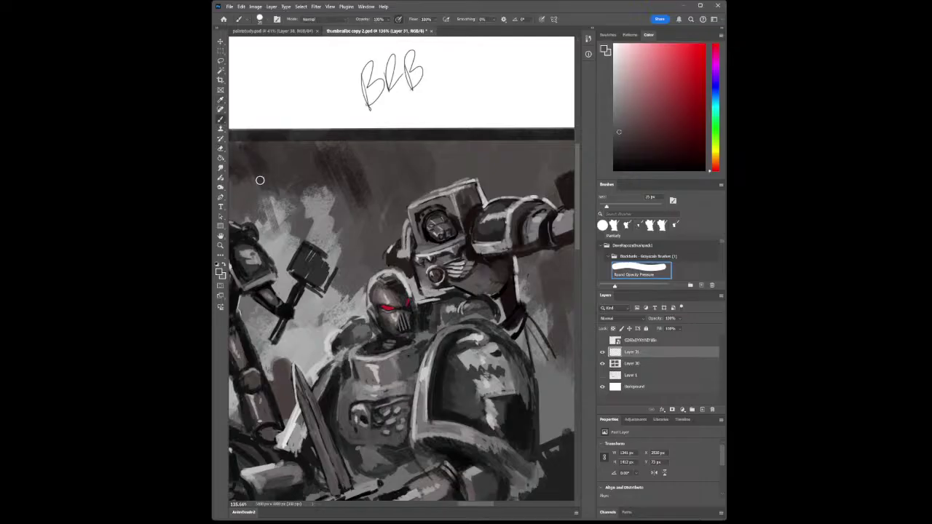
key(bracketleft)
key(bracketleft)
drag(504, 300, 506, 321)
key(ctrl+z)
alt+click(508, 261)
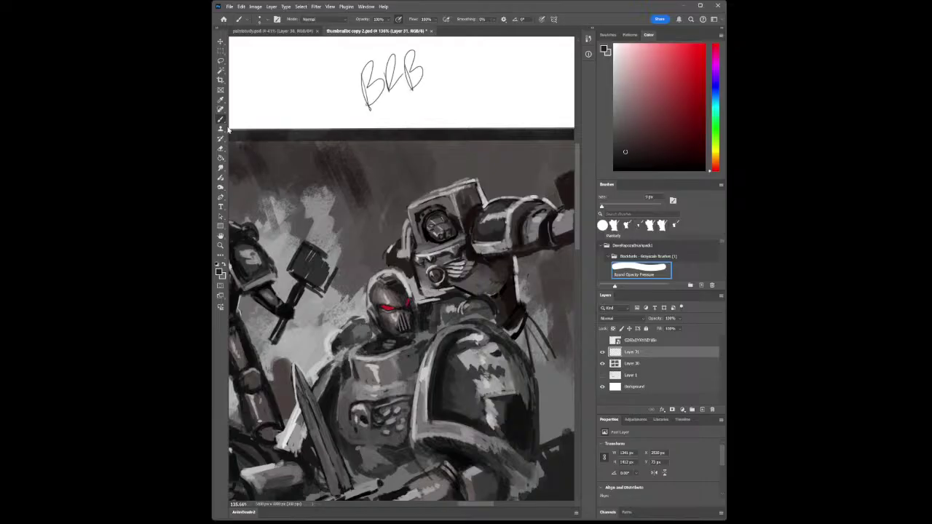
- Sample a neutral dark grey from the rear figure's upper arm for the brush
click(221, 99)
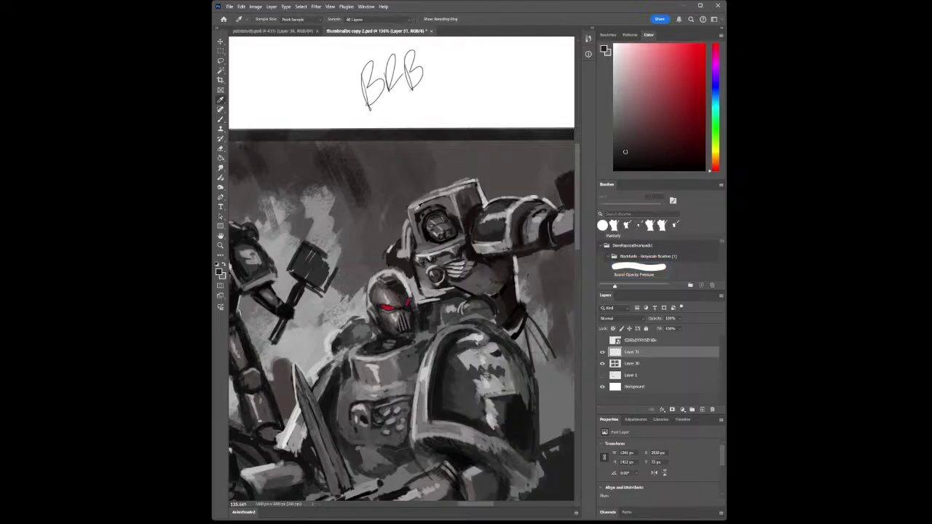
click(482, 225)
click(220, 119)
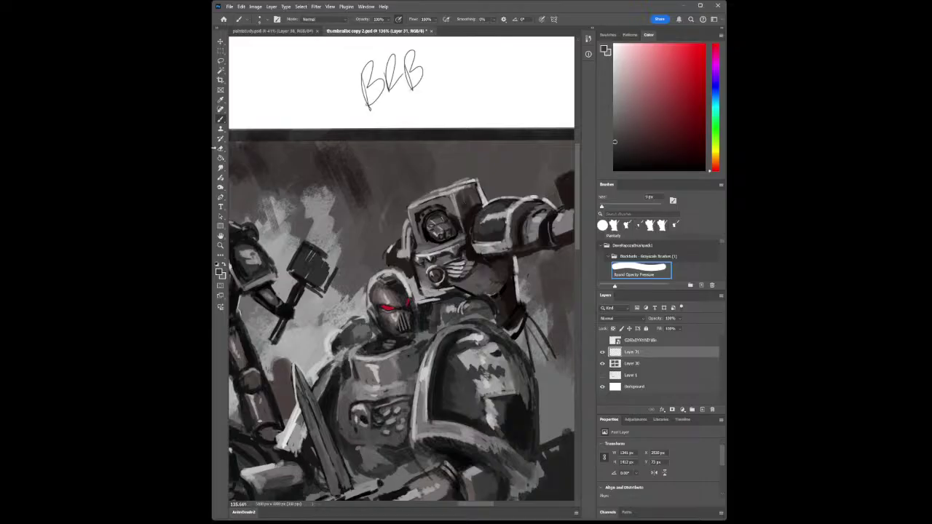
- Open thumbnailspgb (1a).psd, gutspost copy.psd and gutspost.psd from the recent files
click(225, 19)
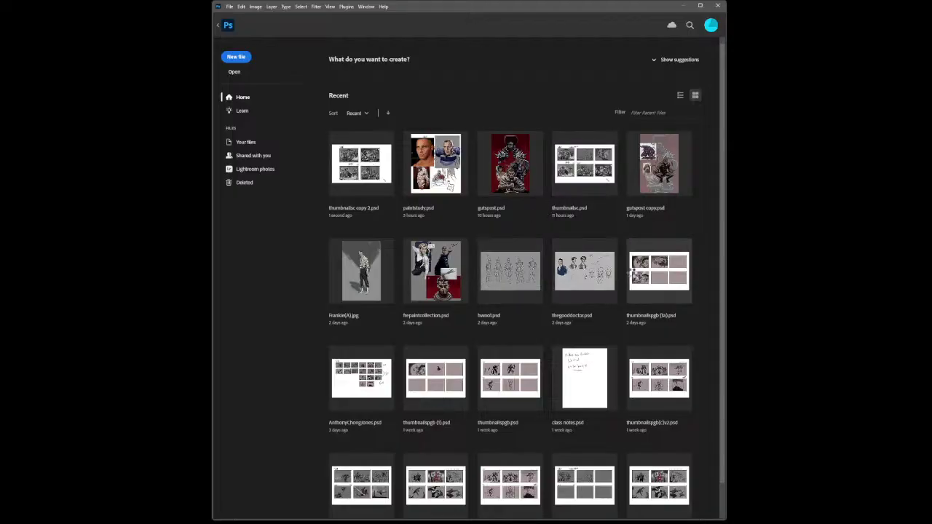
click(629, 276)
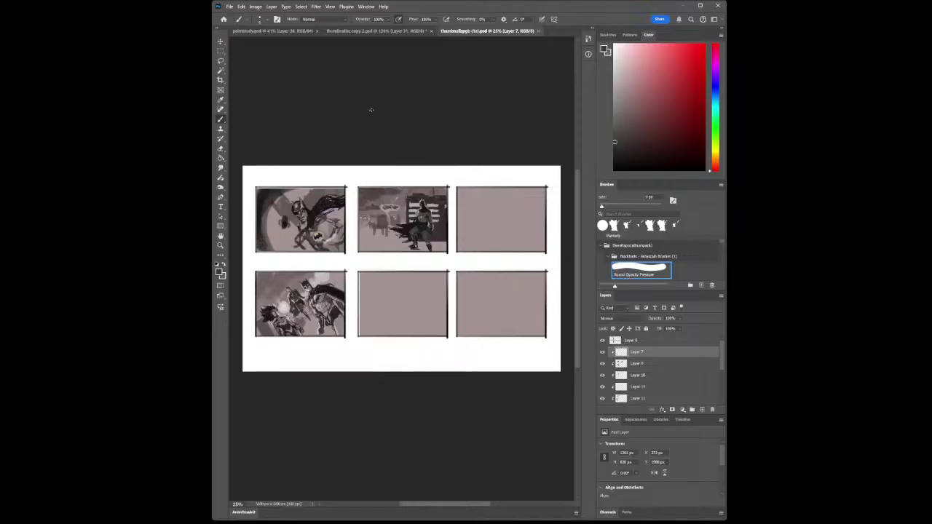
click(222, 20)
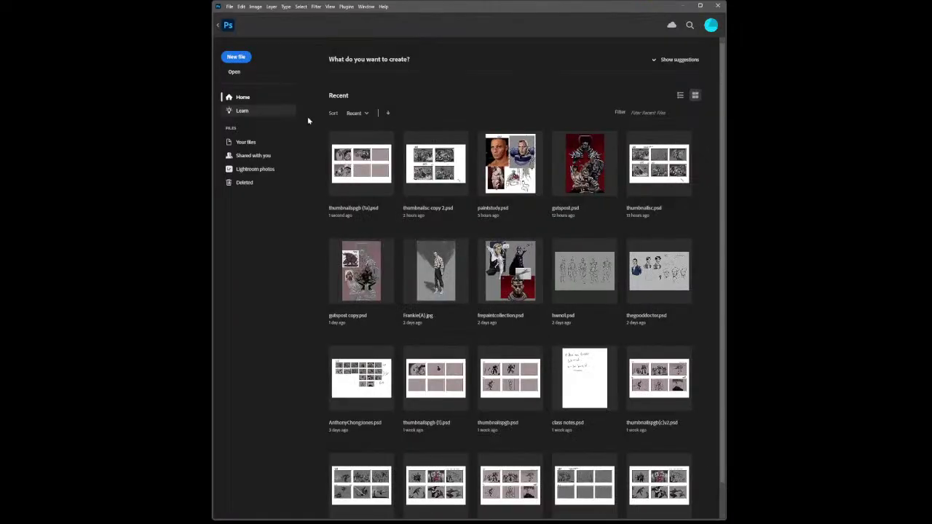
scroll(413, 199, down, 1)
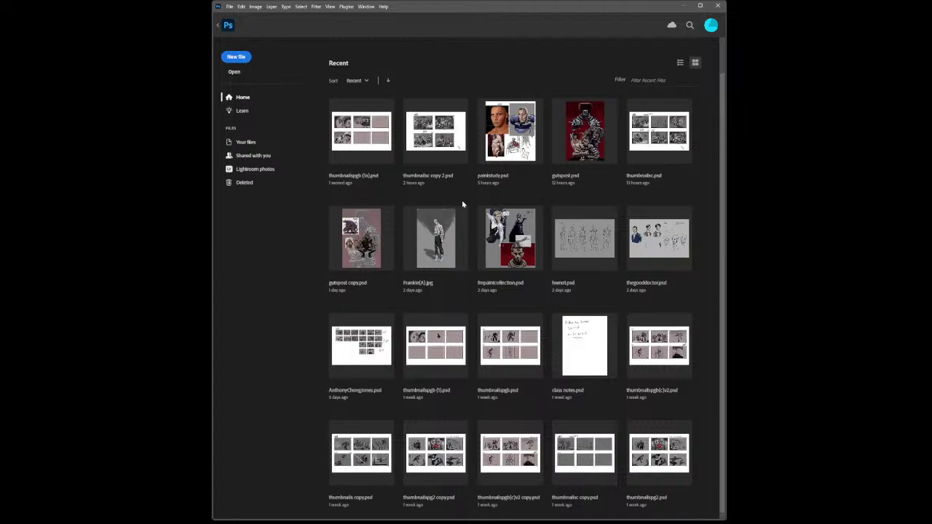
scroll(458, 209, up, 1)
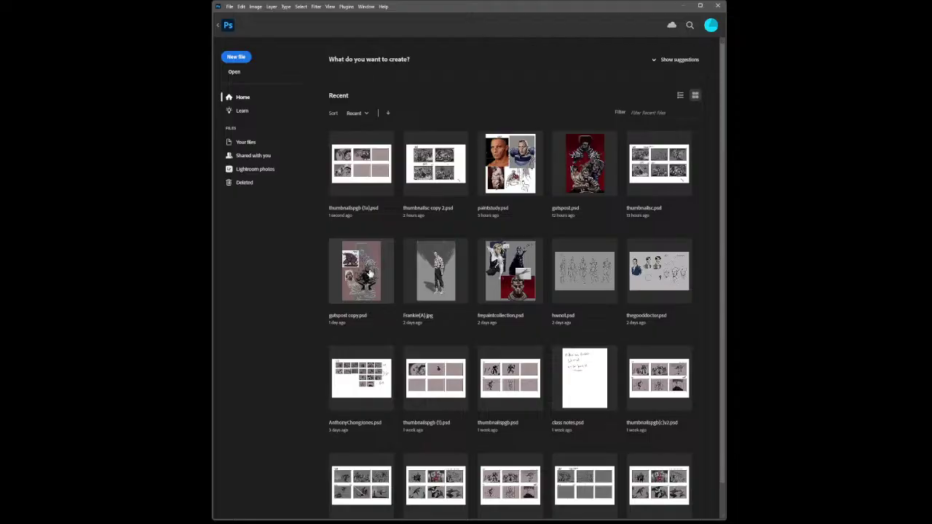
click(370, 272)
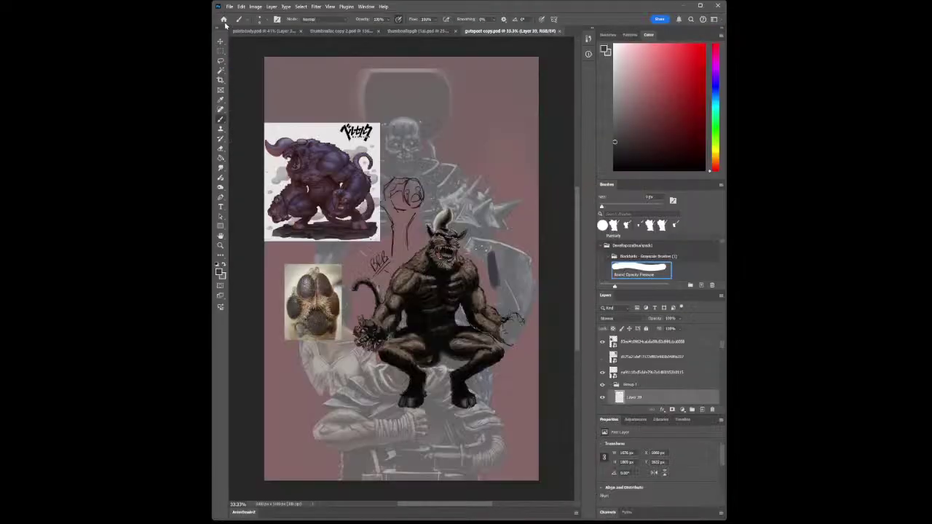
click(223, 19)
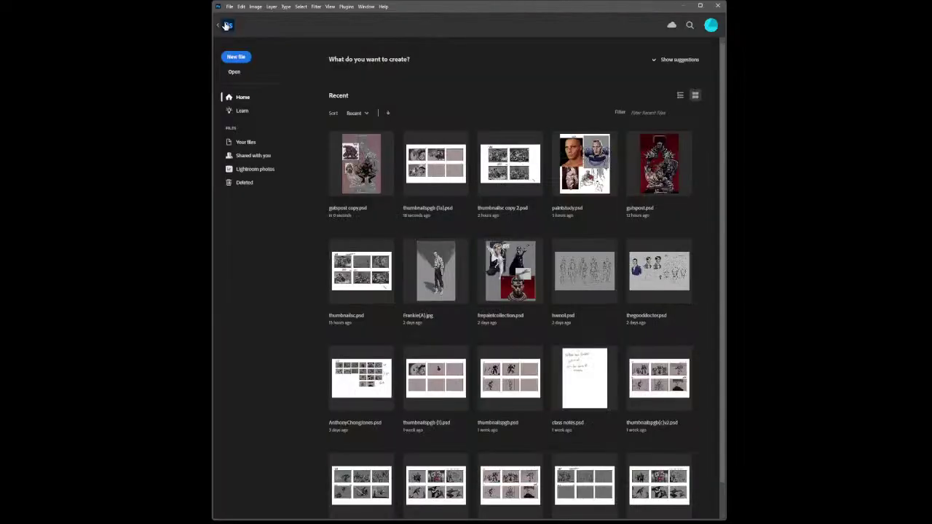
click(653, 154)
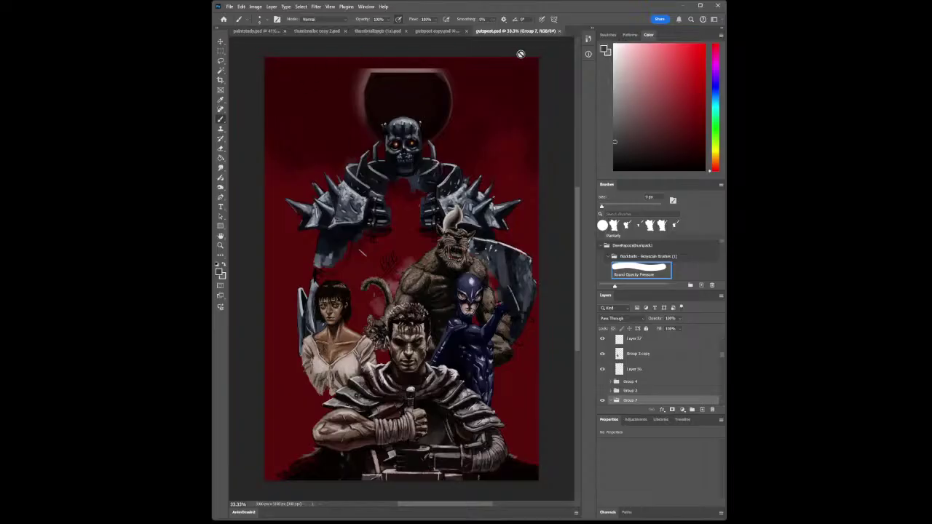
- Look at paintstudy.psd, return to thumbnailsc copy 2.psd and review the armored-warrior scene alongside its neighbouring thumbnails
click(252, 31)
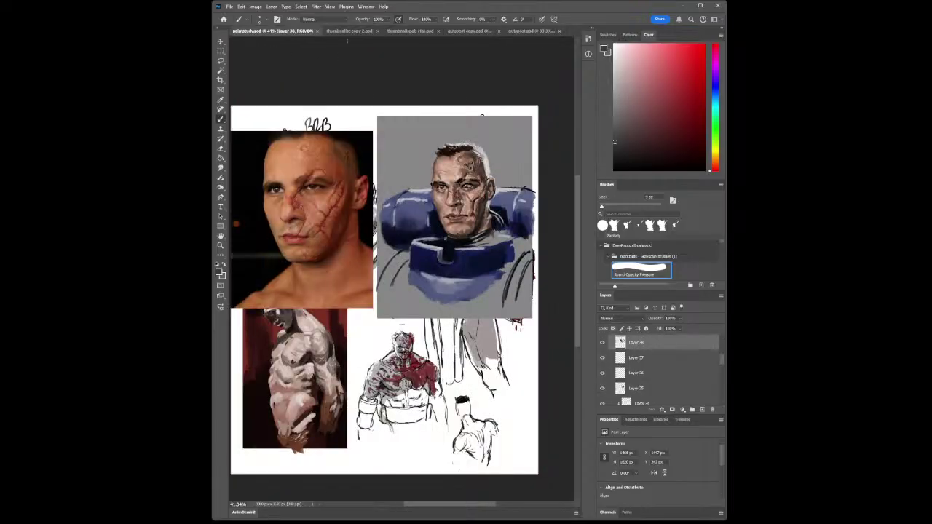
click(349, 32)
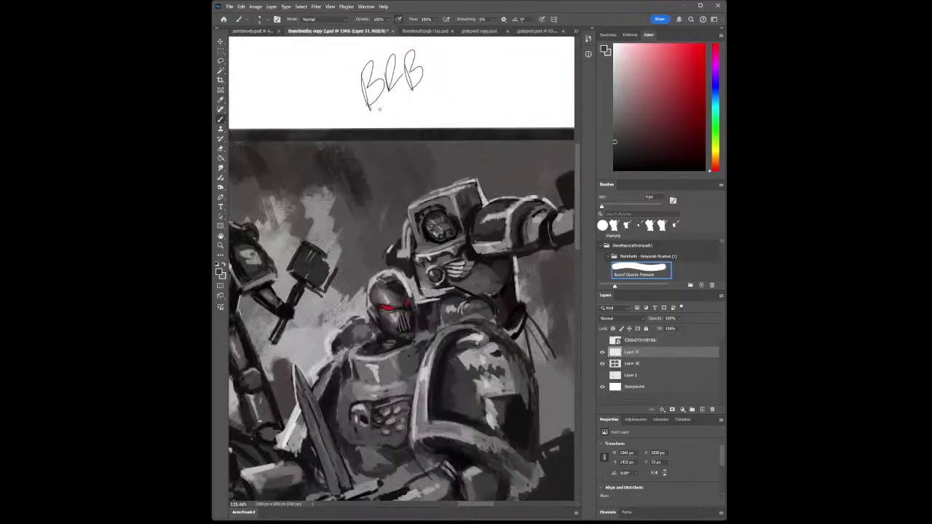
click(222, 246)
drag(458, 323, 435, 340)
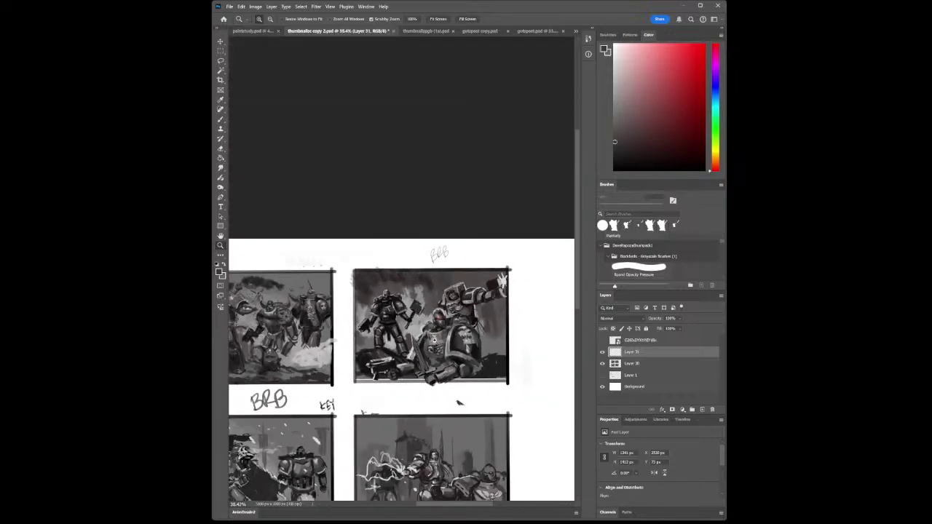
drag(465, 369, 413, 386)
drag(466, 411, 518, 414)
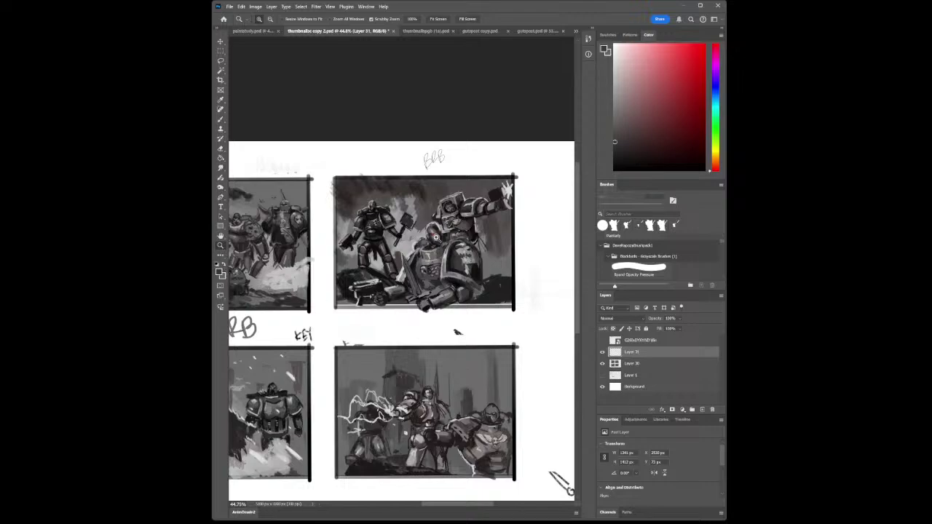
- Sample a near-black from the shadow below the rear figure's helmet and add small dark brush accents around the helmet opening
drag(479, 218, 503, 241)
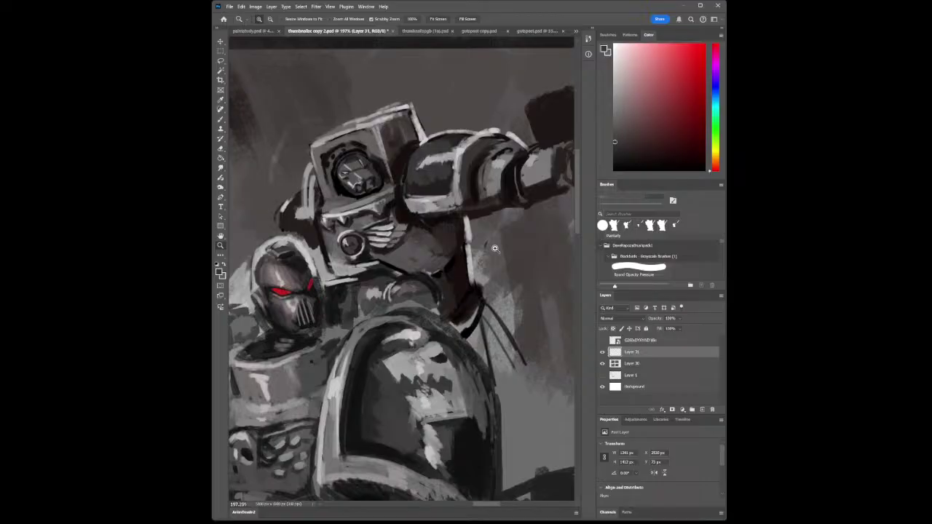
click(222, 105)
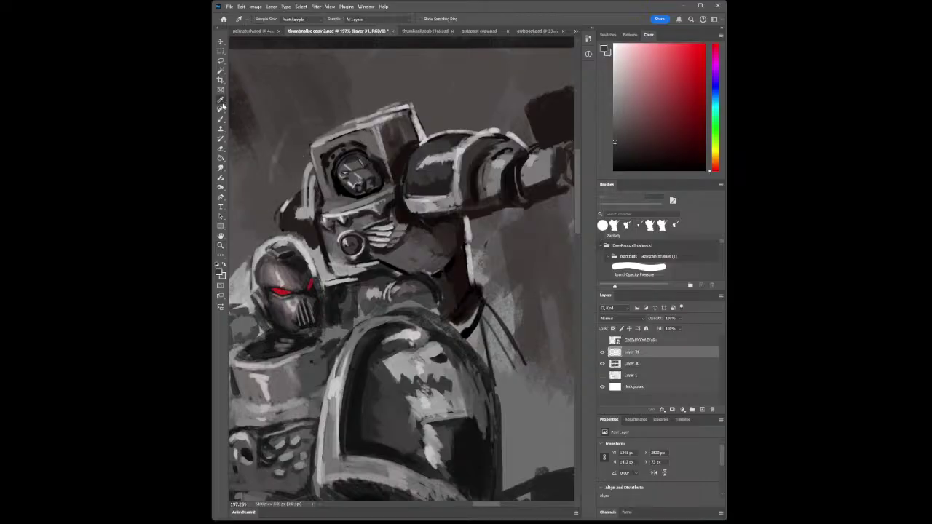
click(407, 213)
click(221, 119)
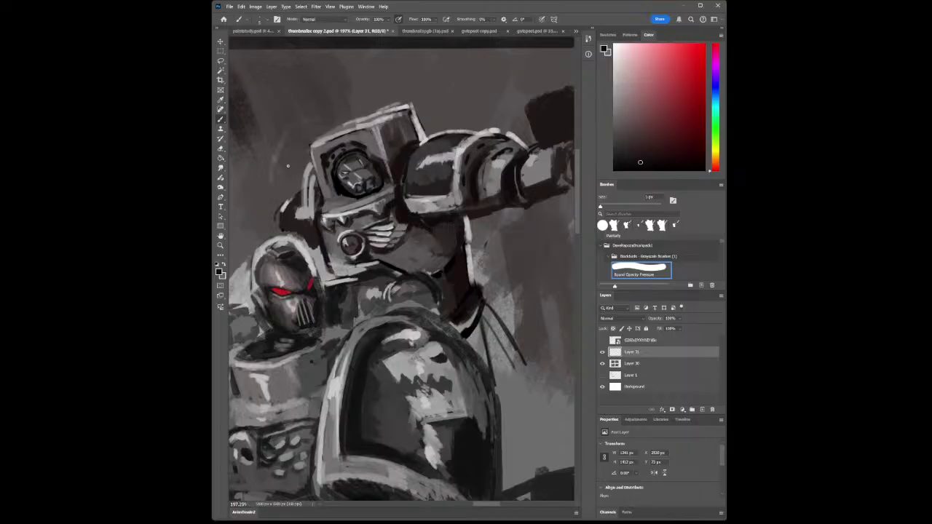
- Refine the rim of the rear figure's raised shoulder guard with a sampled dark grey and a light grey edge stroke
key(i)
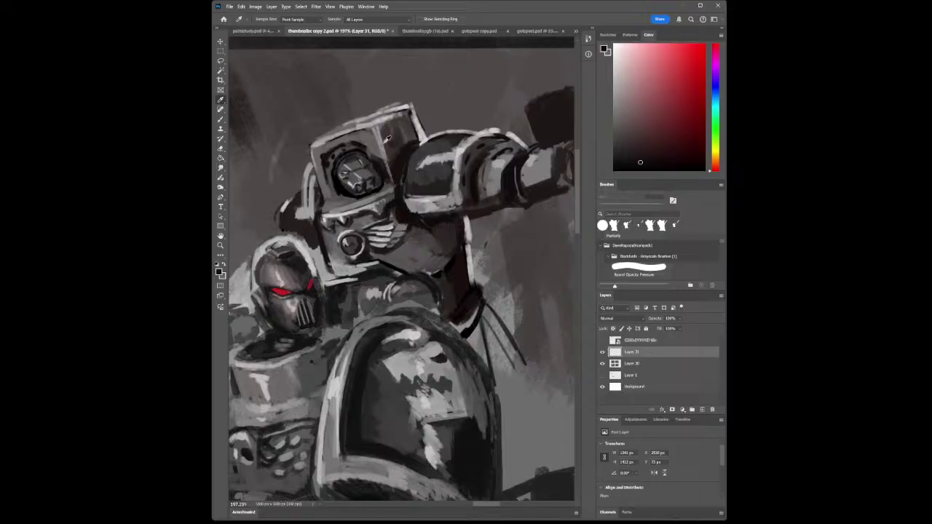
click(494, 140)
key(b)
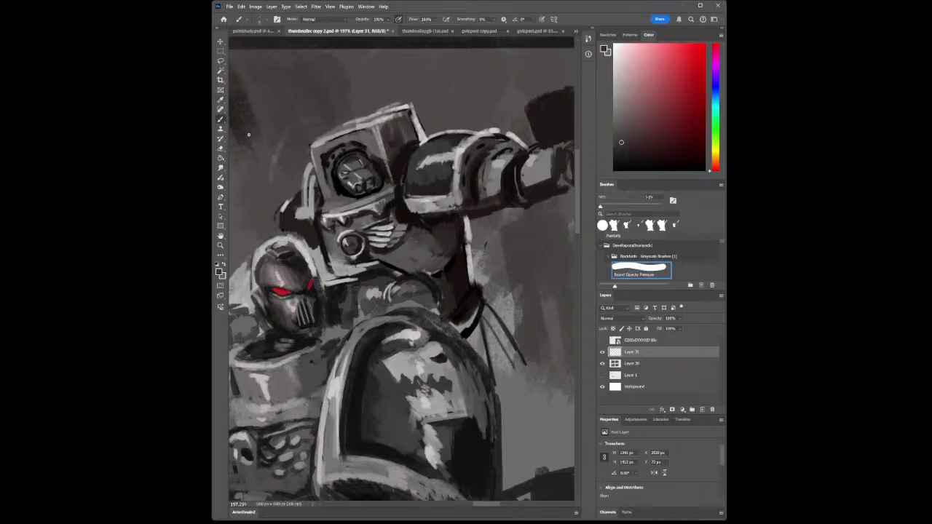
drag(490, 136, 513, 142)
key(i)
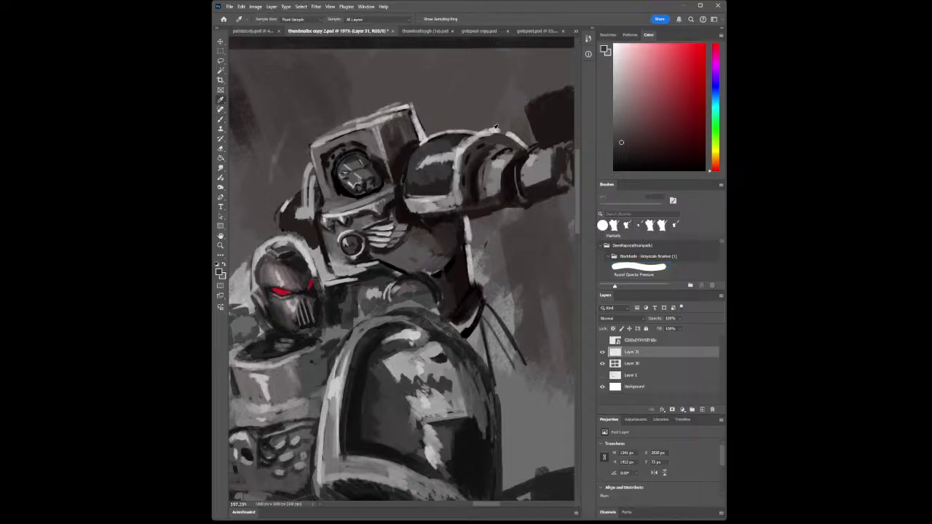
click(445, 149)
key(b)
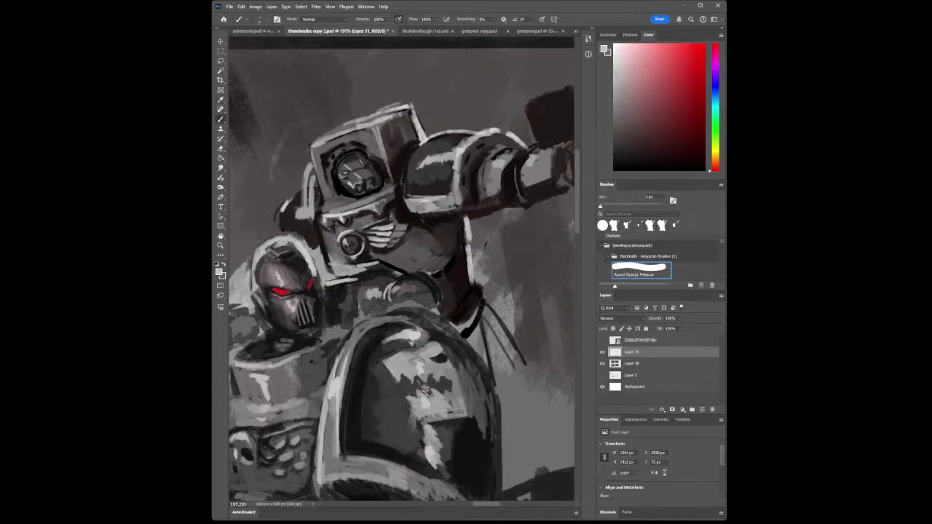
drag(495, 131, 509, 136)
- Sample a near-black between the raised arm's armor bands and paint dark detail strokes inside the shoulder guard's rim
key(i)
click(477, 182)
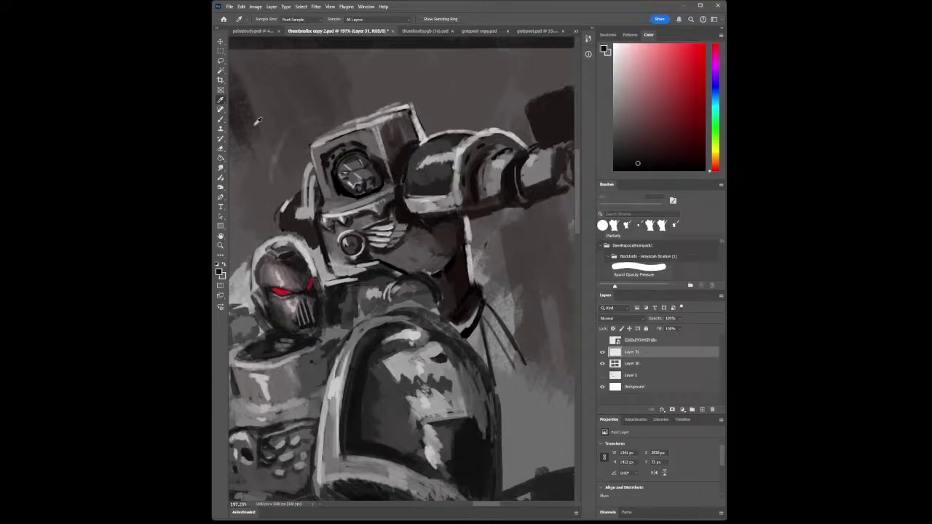
click(221, 119)
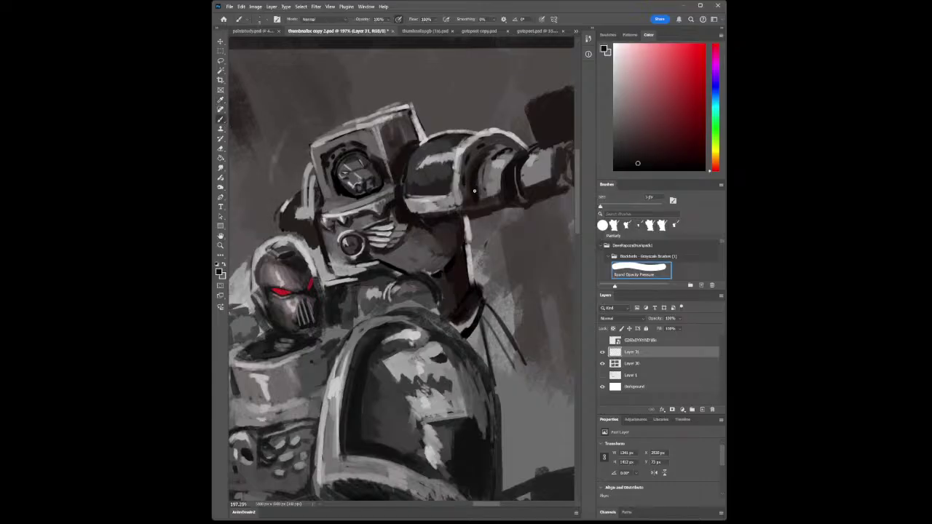
mouse_move(485, 154)
mouse_down()
mouse_move(509, 151)
mouse_move(501, 144)
mouse_move(510, 151)
mouse_up()
- Sample a warm near-black from beneath the rear figure's raised arm and paint the shadow along the torso's side
click(220, 244)
mouse_move(440, 244)
mouse_down()
mouse_move(427, 250)
mouse_move(450, 253)
mouse_move(434, 256)
mouse_move(450, 265)
mouse_up()
click(221, 100)
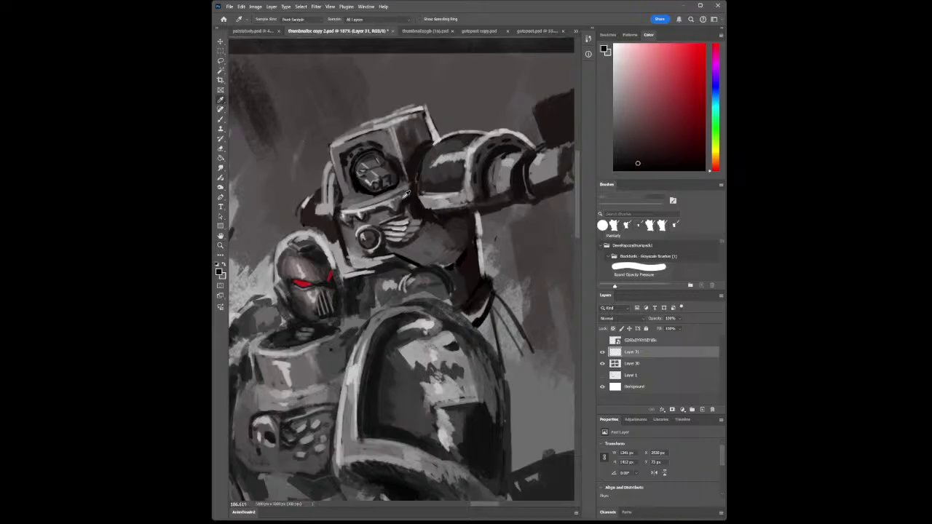
click(438, 216)
key(b)
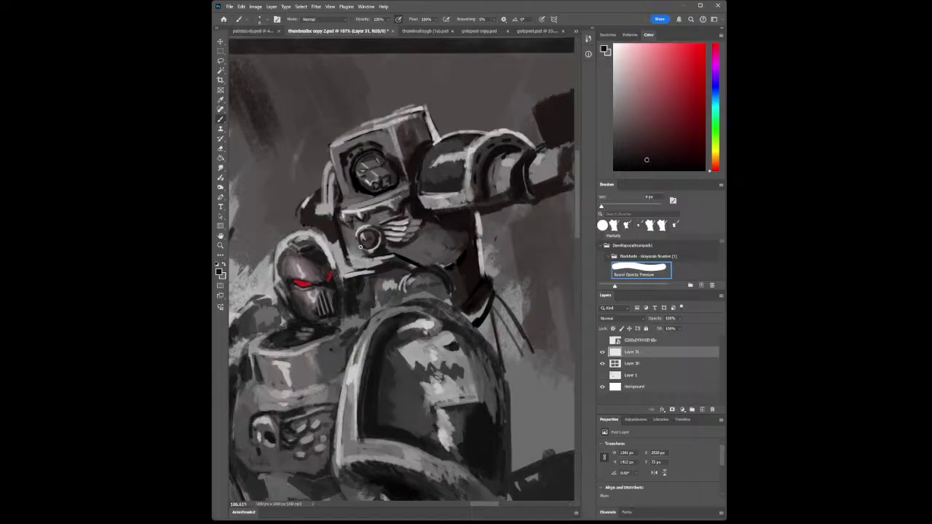
mouse_move(469, 220)
mouse_down()
mouse_move(475, 232)
mouse_move(477, 219)
mouse_move(479, 240)
mouse_up()
- Sample a dark warm tone from the rear figure's far shoulder and fill out the shoulder's outline behind the helmet
click(220, 245)
scroll(394, 269, down, 4)
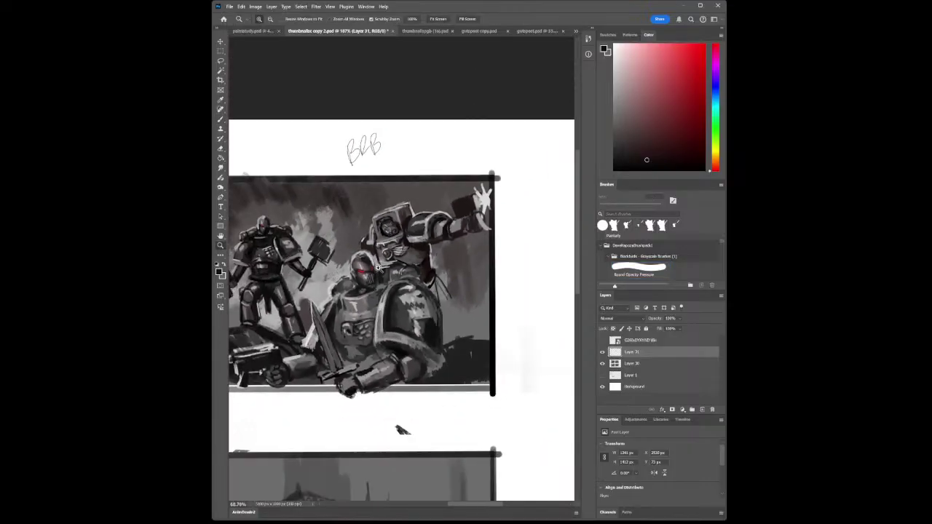
drag(404, 254, 399, 288)
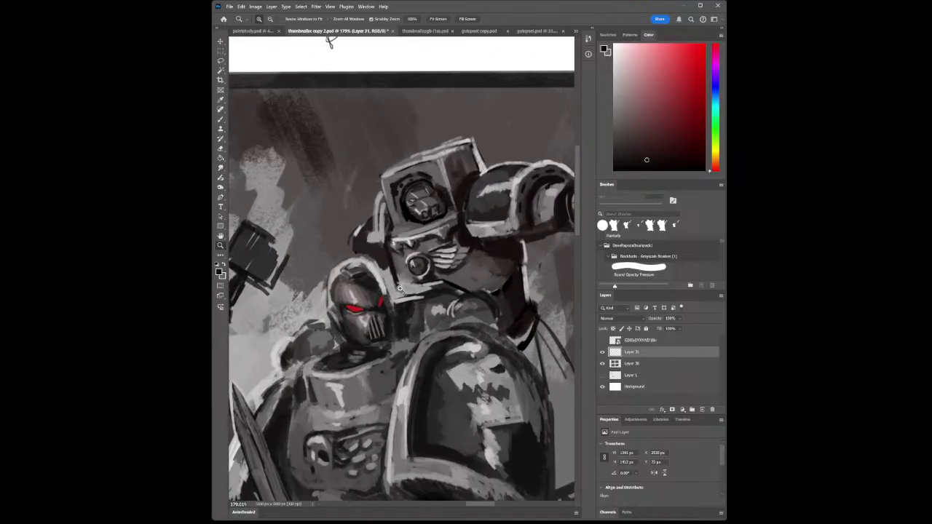
click(220, 100)
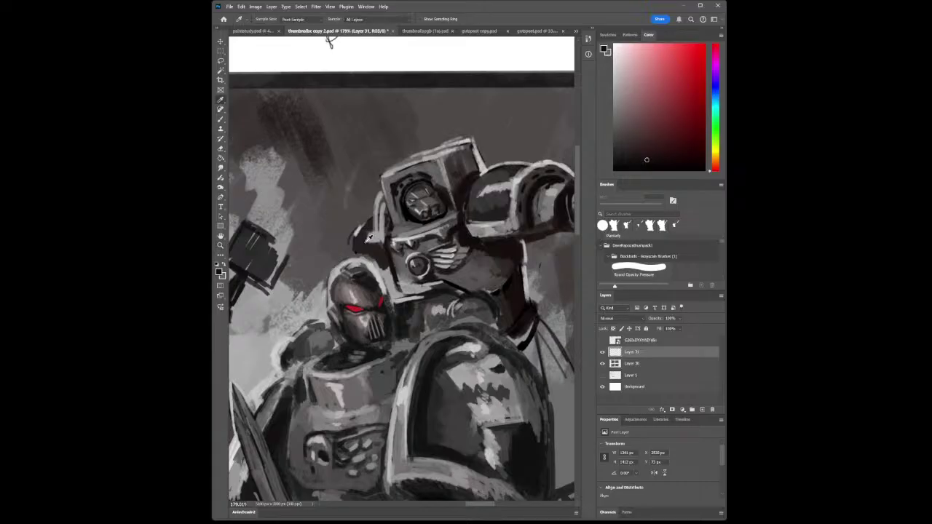
click(367, 237)
click(220, 118)
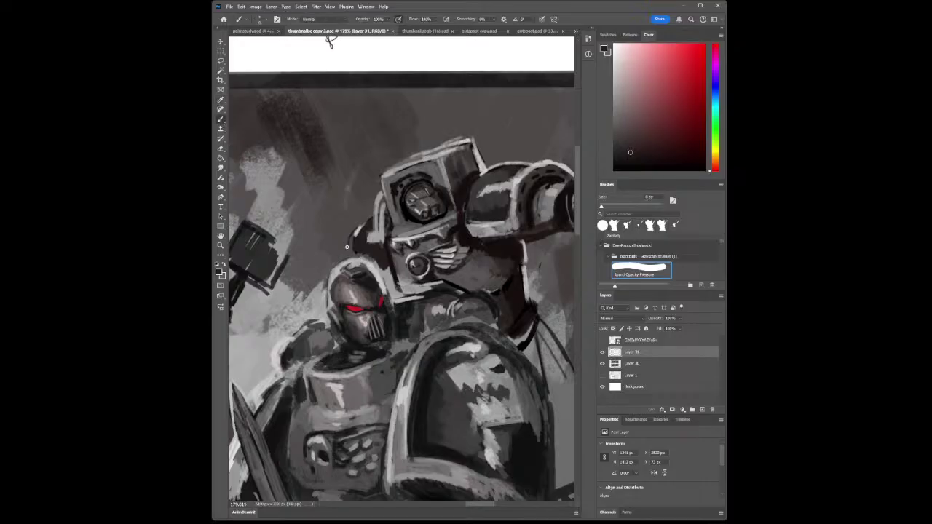
mouse_move(346, 246)
mouse_down()
mouse_move(354, 209)
mouse_move(374, 195)
mouse_move(348, 223)
mouse_move(351, 243)
mouse_move(372, 199)
mouse_move(365, 226)
mouse_up()
- Sample a dark warm grey from the side of the rear figure's helmet and paint over the light edge on the far shoulder
click(220, 101)
click(455, 163)
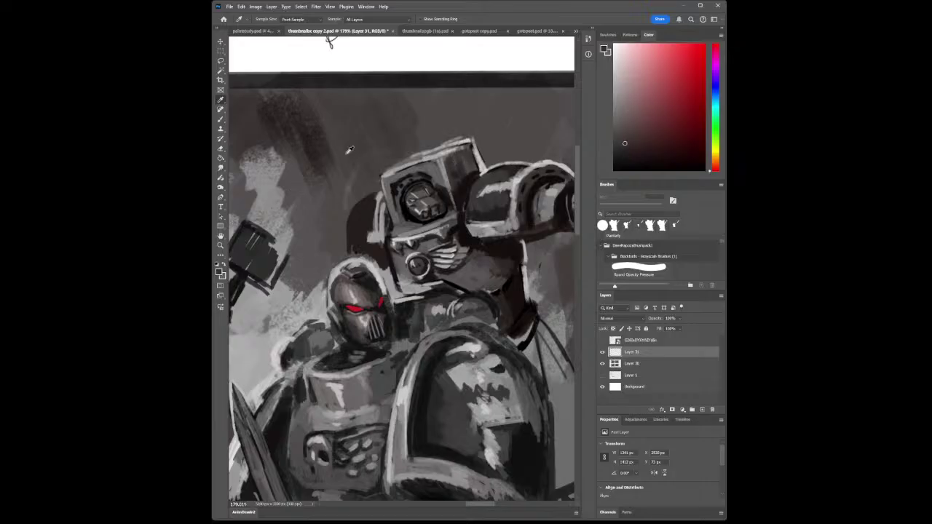
click(221, 119)
mouse_move(379, 233)
mouse_down()
mouse_move(380, 196)
mouse_move(384, 210)
mouse_up()
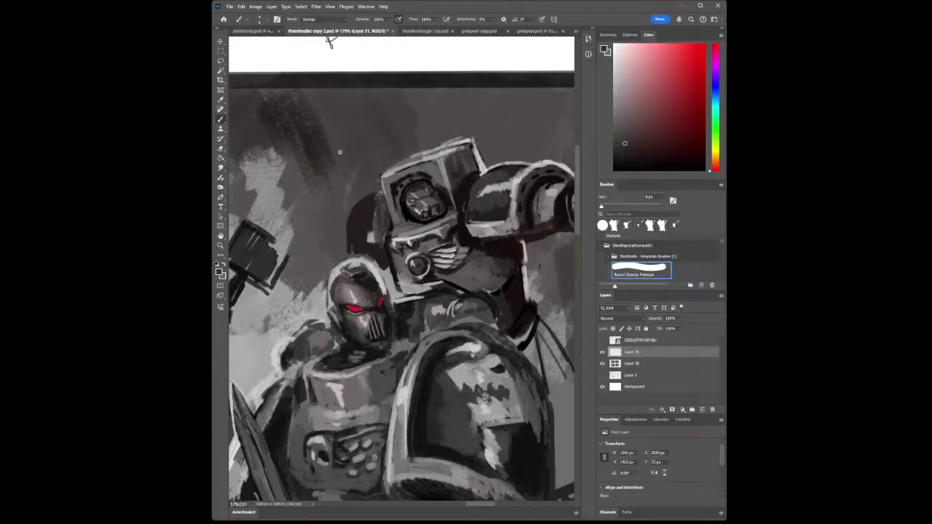
- Sample a neutral dark grey from the rear figure's armor and return to the Brush tool
key(i)
click(480, 194)
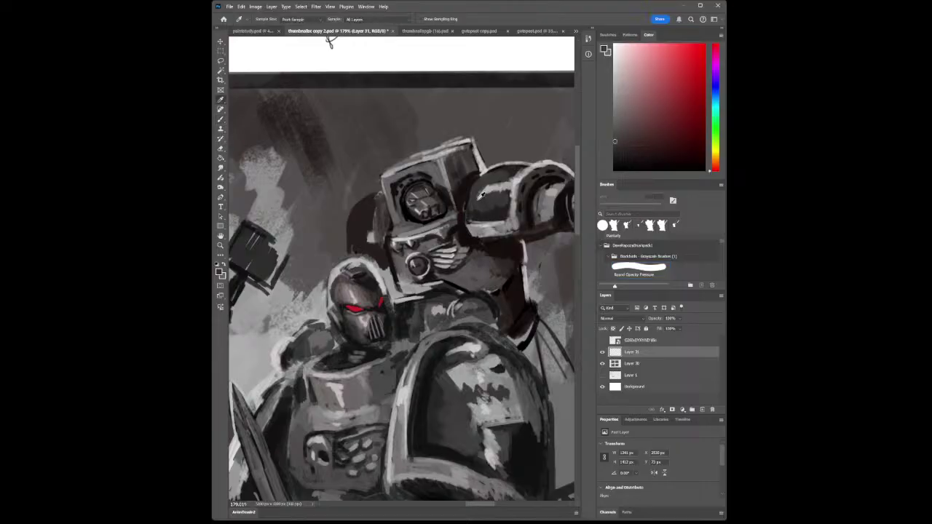
key(b)
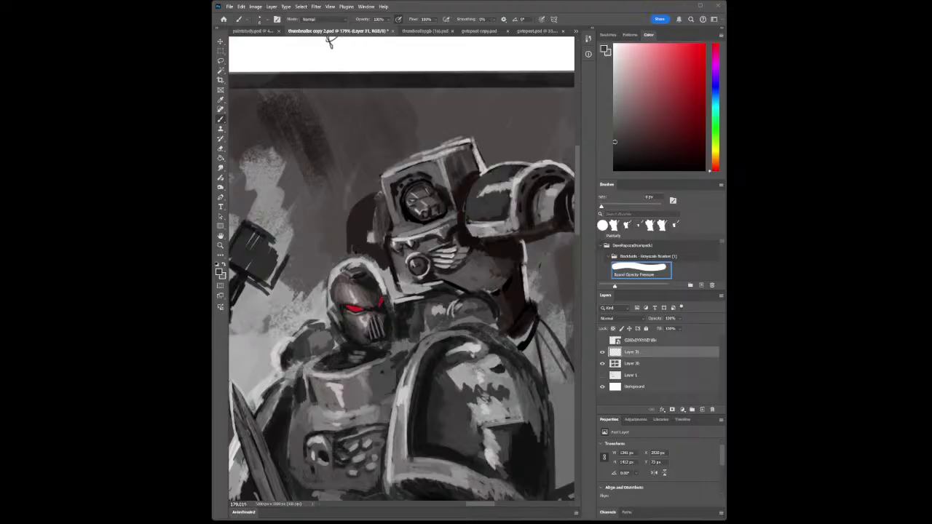
key(i)
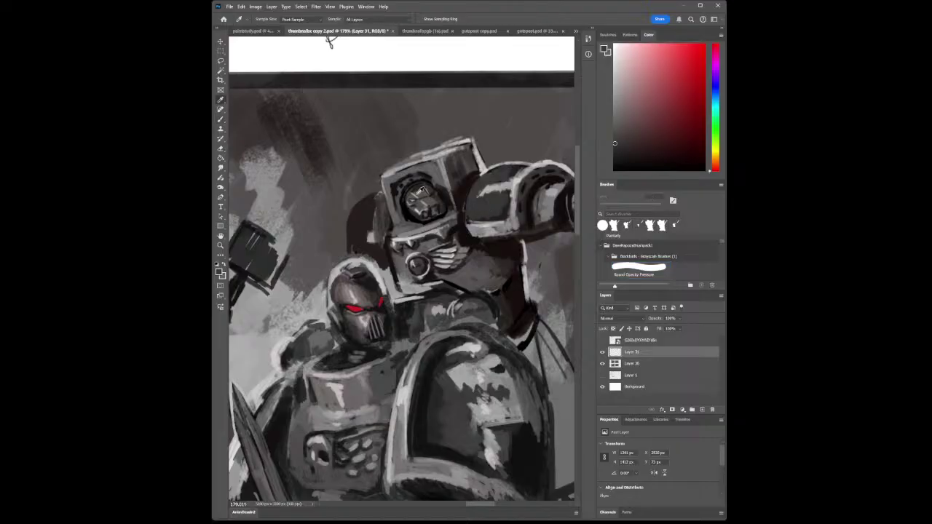
key(b)
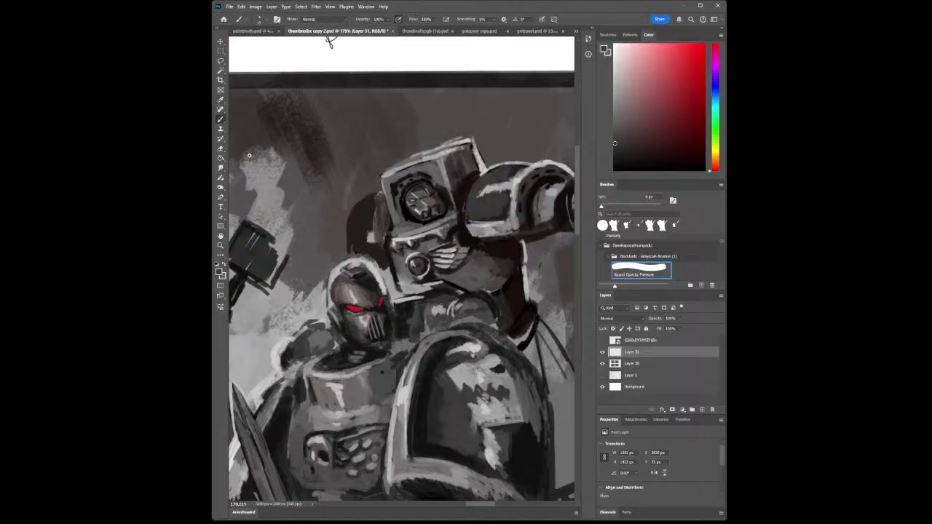
- Enlarge the brush tip and paint neutral grey over the rear figure's far shoulder
key(bracketright)
key(bracketright)
key(bracketright)
key(bracketright)
key(bracketright)
key(bracketright)
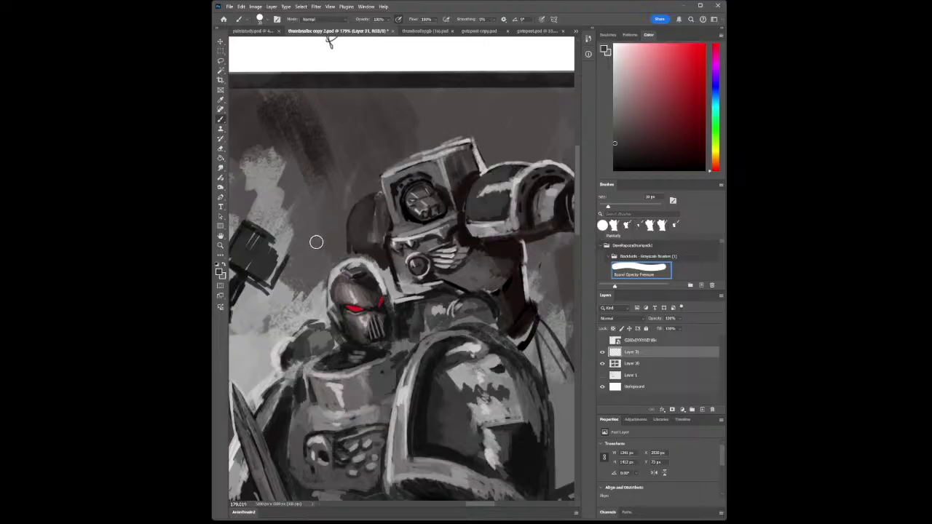
click(221, 101)
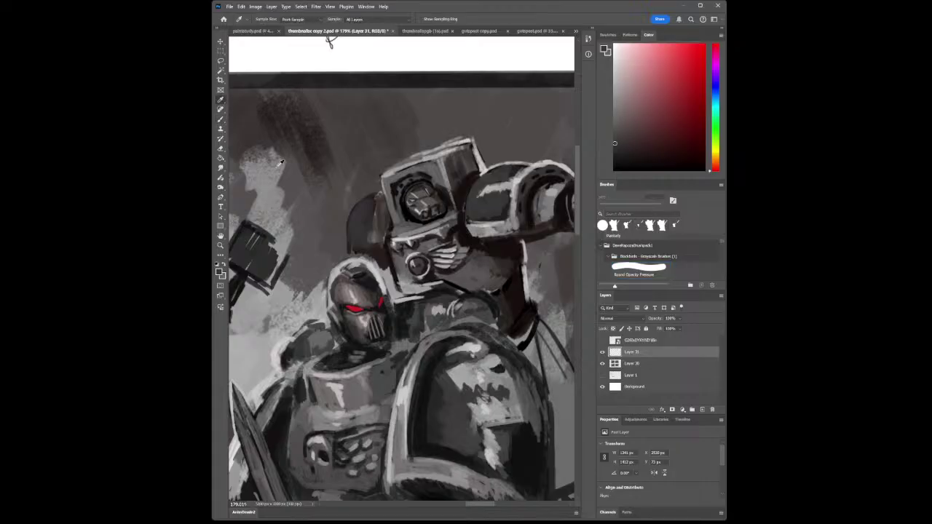
- Sample a light grey from the rear figure's near shoulder and paint a small highlight on the far shoulder with a reduced brush tip
click(492, 186)
click(220, 119)
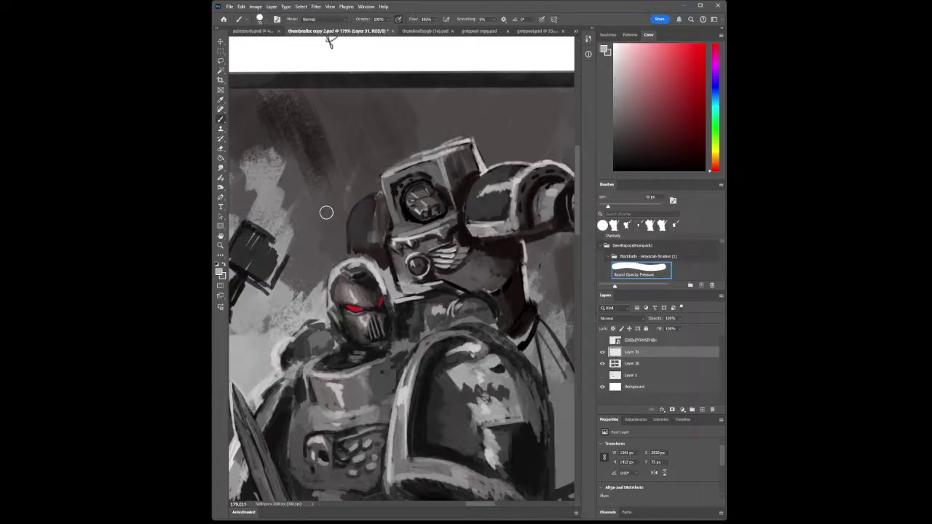
key(bracketleft)
key(bracketleft)
key(bracketleft)
key(bracketleft)
drag(357, 217, 361, 225)
- Sample a mid grey from the rear figure's armor and paint the trim band along the far shoulder beside the helmet
click(221, 99)
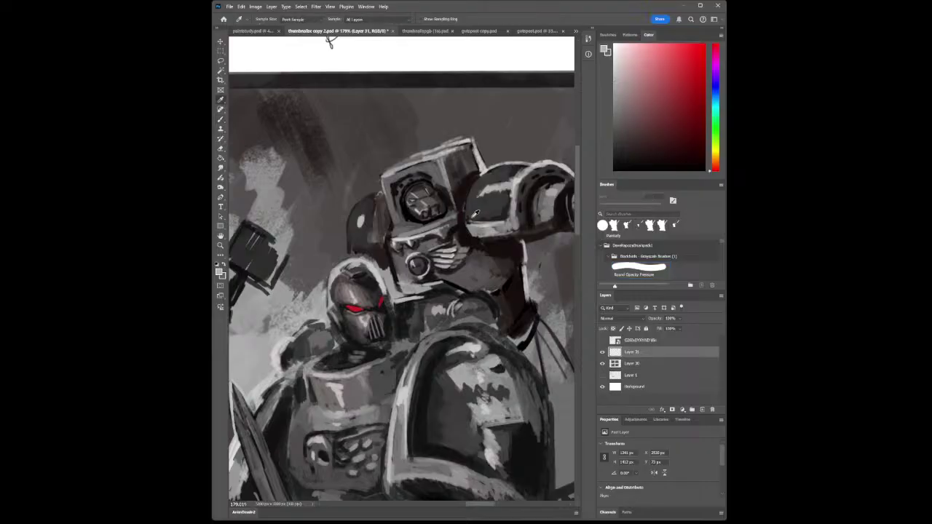
click(221, 119)
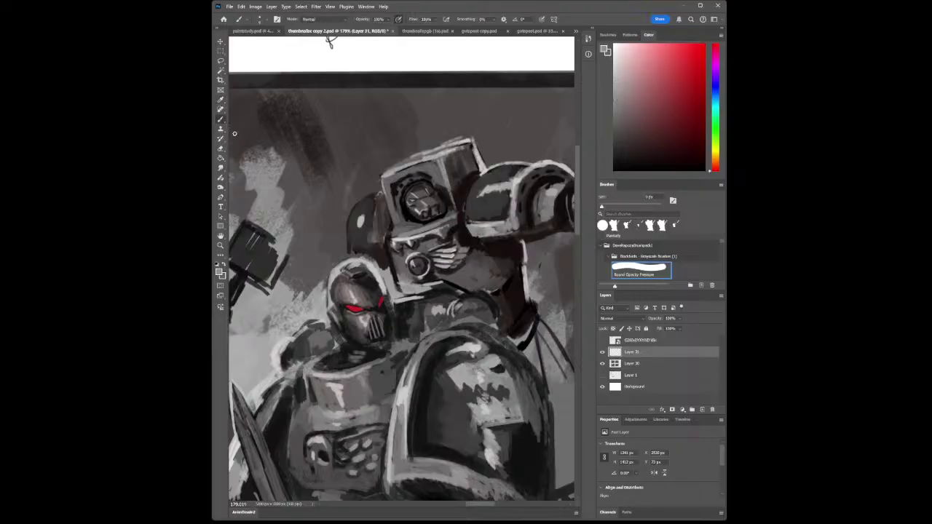
drag(369, 238, 381, 191)
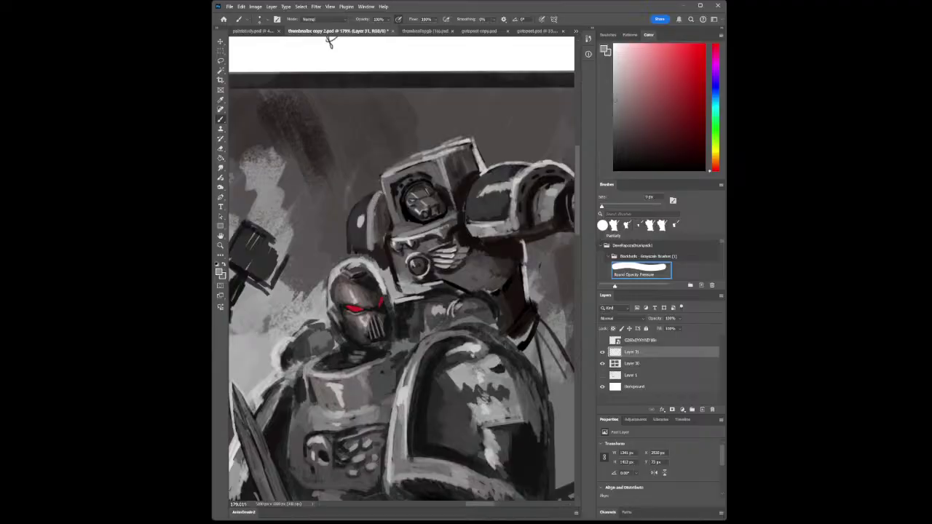
drag(368, 234, 367, 251)
- Sample the light grey of the near shoulder's upper rim and paint a thin light edge along the far shoulder's outer contour
click(221, 102)
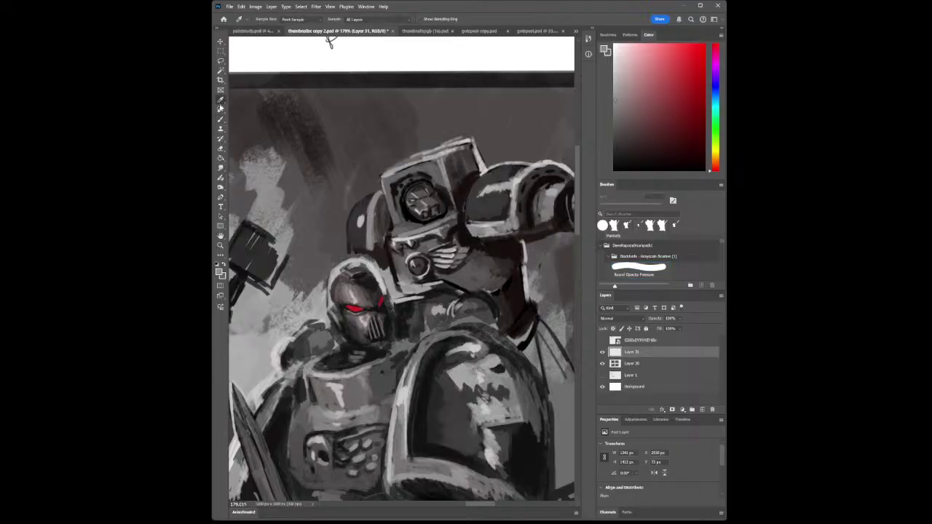
click(490, 166)
click(221, 119)
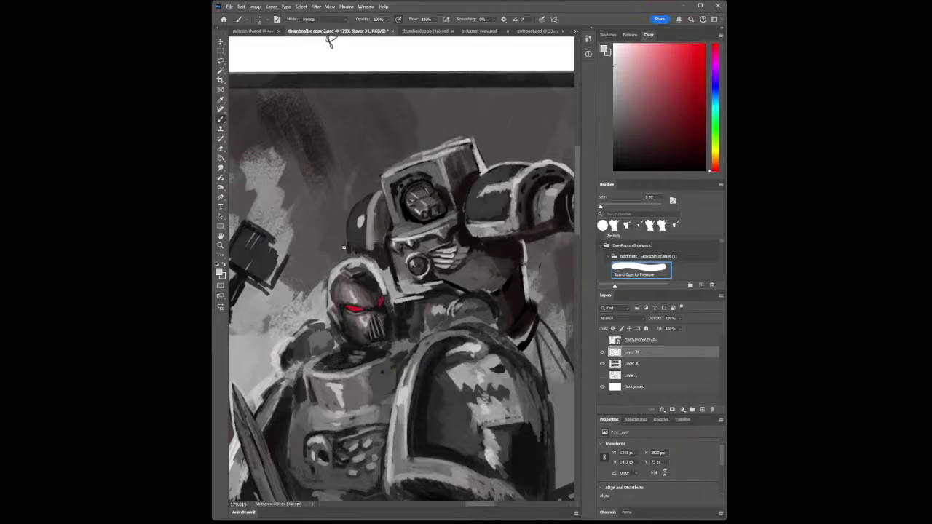
mouse_move(350, 241)
mouse_down()
mouse_move(348, 211)
mouse_move(364, 197)
mouse_up()
- Sample a mid grey from the far shoulder's highlight area and soften the strokes around that highlight
key(i)
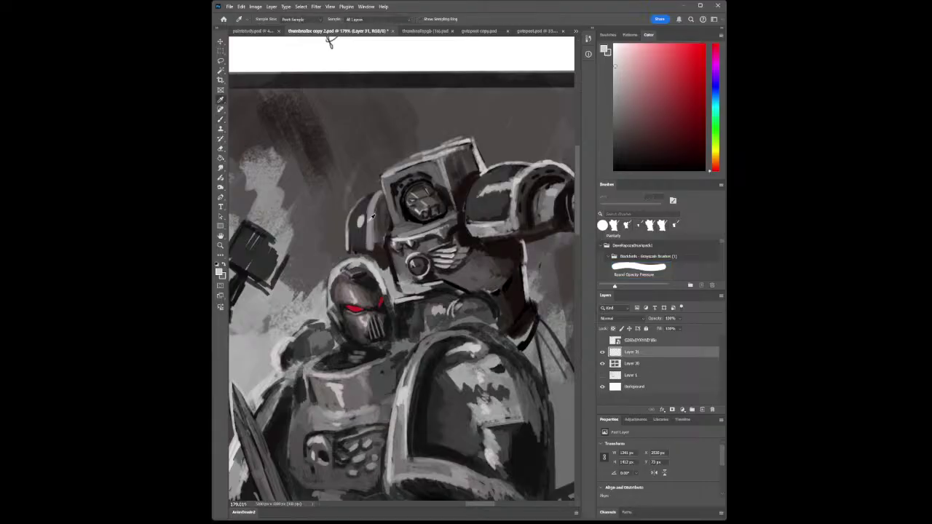
click(364, 218)
key(b)
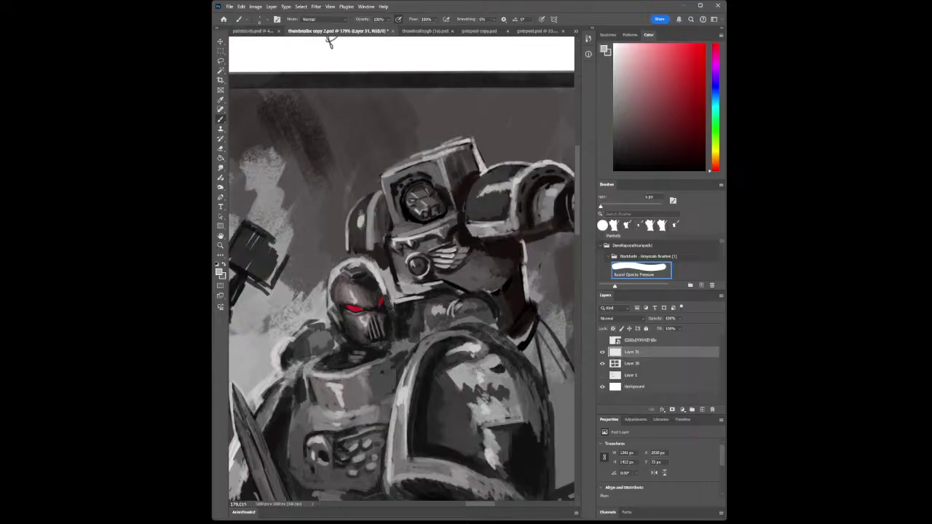
drag(360, 233, 357, 220)
- Sample a dark warm grey from the side of the rear figure's boxy helmet and paint over its side panel and back edge
click(222, 100)
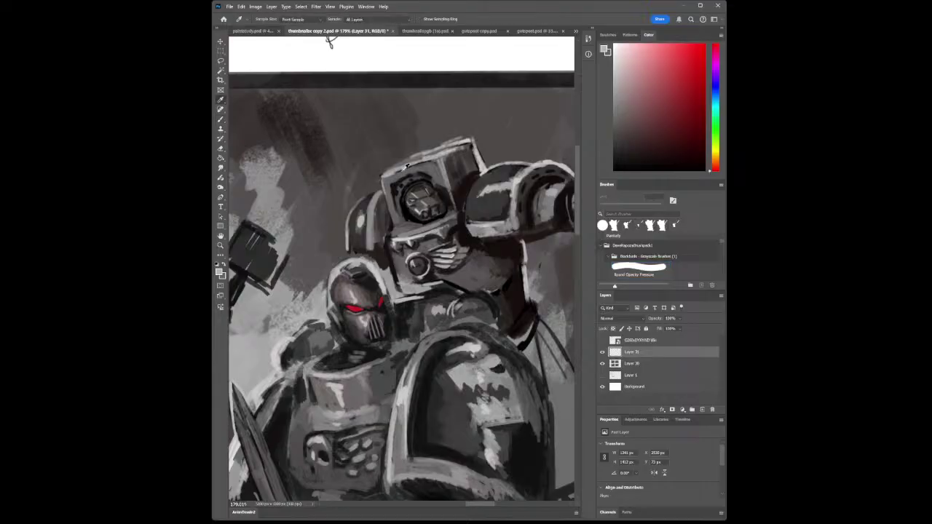
click(471, 156)
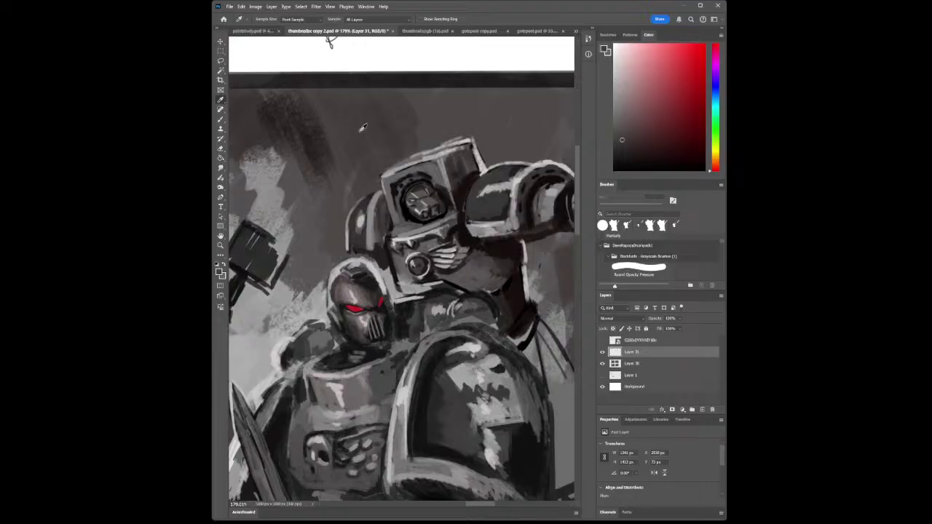
click(221, 119)
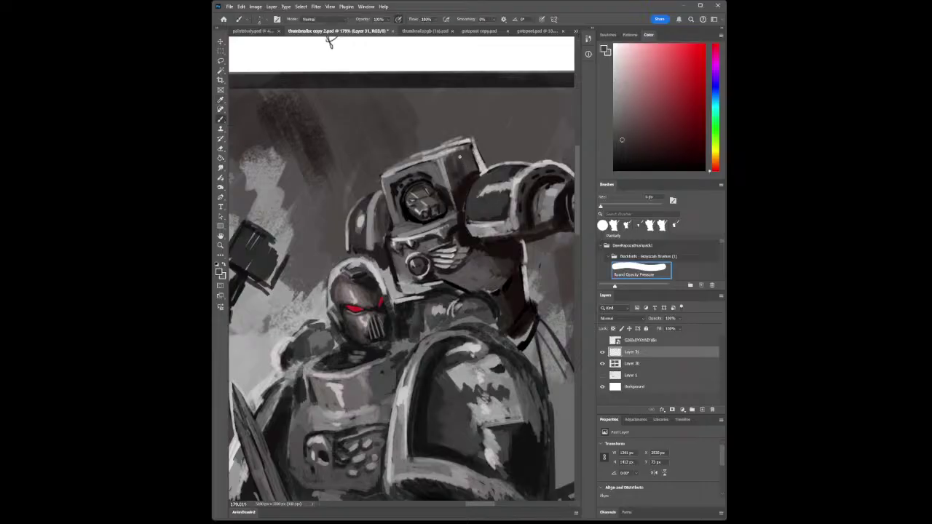
mouse_move(459, 156)
mouse_down()
mouse_move(442, 156)
mouse_move(447, 174)
mouse_move(441, 156)
mouse_up()
mouse_move(476, 169)
mouse_down()
mouse_move(472, 149)
mouse_move(480, 167)
mouse_up()
- Sample light and mid greys from the rear figure's armor and refine the far shoulder's trim with thin strokes from a 4 px brush
click(221, 100)
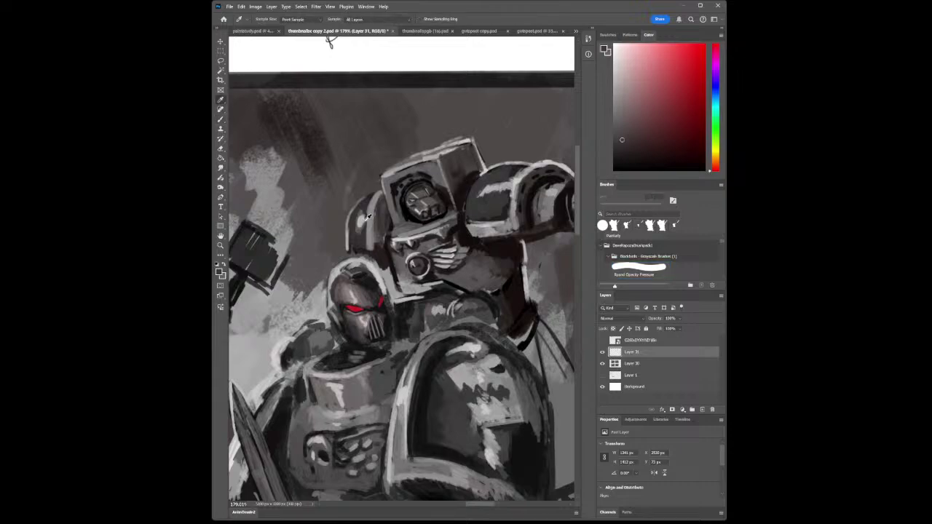
click(221, 119)
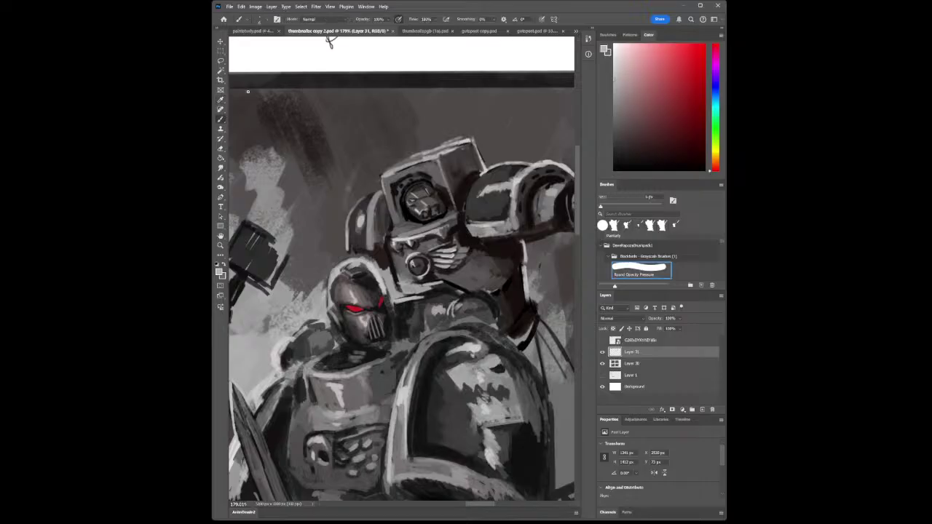
click(221, 100)
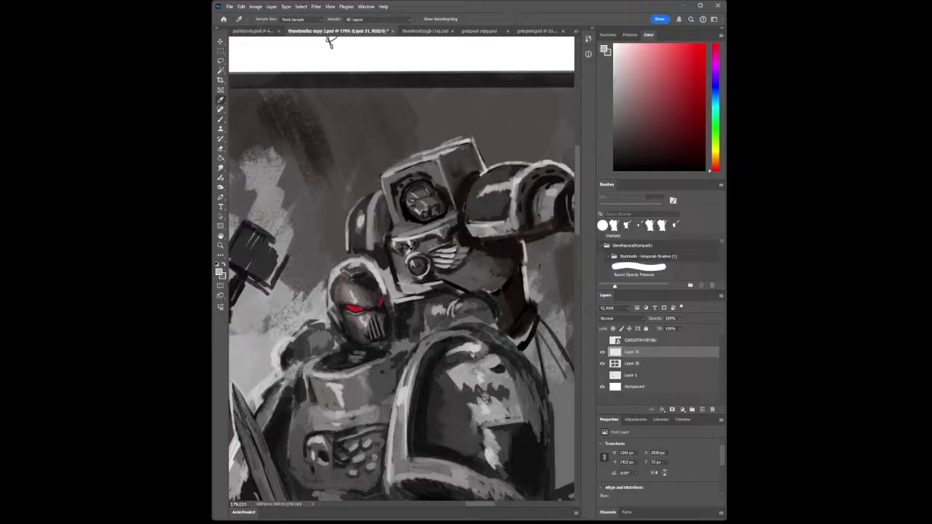
click(222, 121)
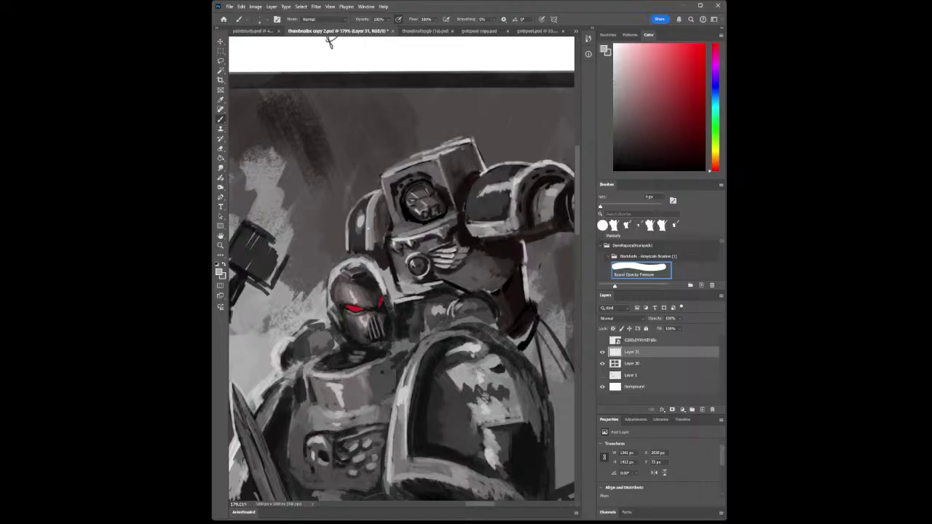
click(219, 102)
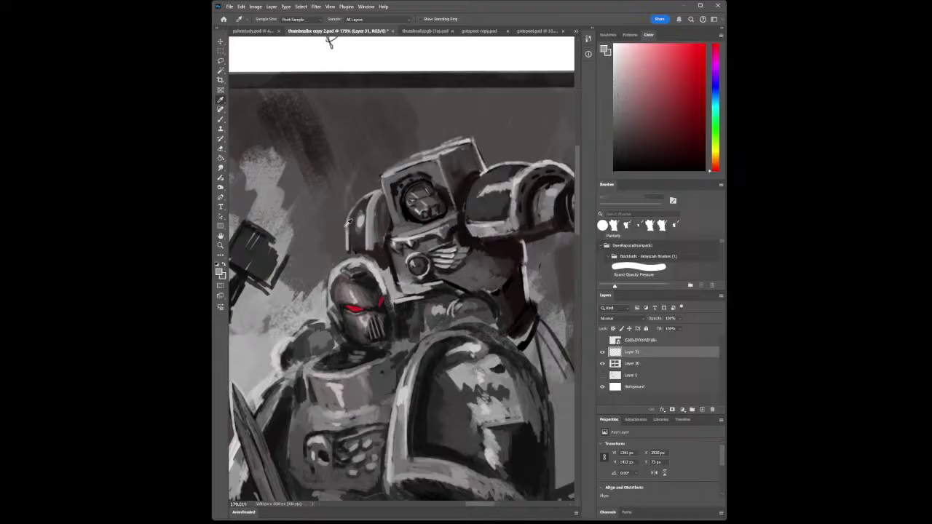
click(221, 118)
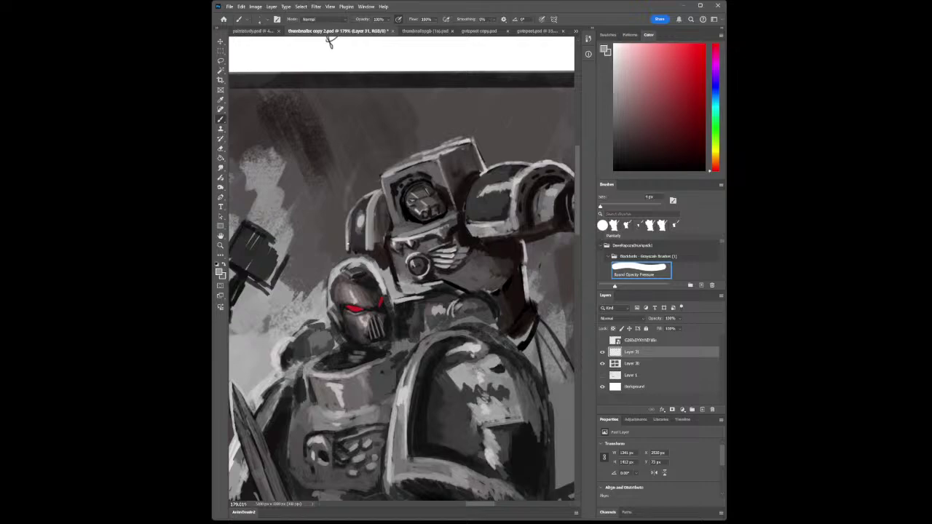
- Sample a dark warm tone beside the far shoulder's outer edge and return to the Brush tool
key(i)
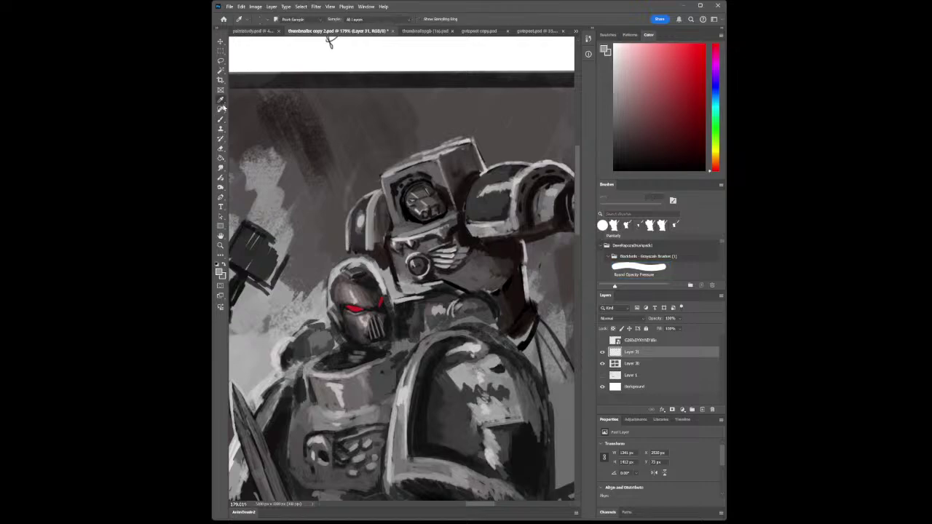
click(346, 223)
click(221, 121)
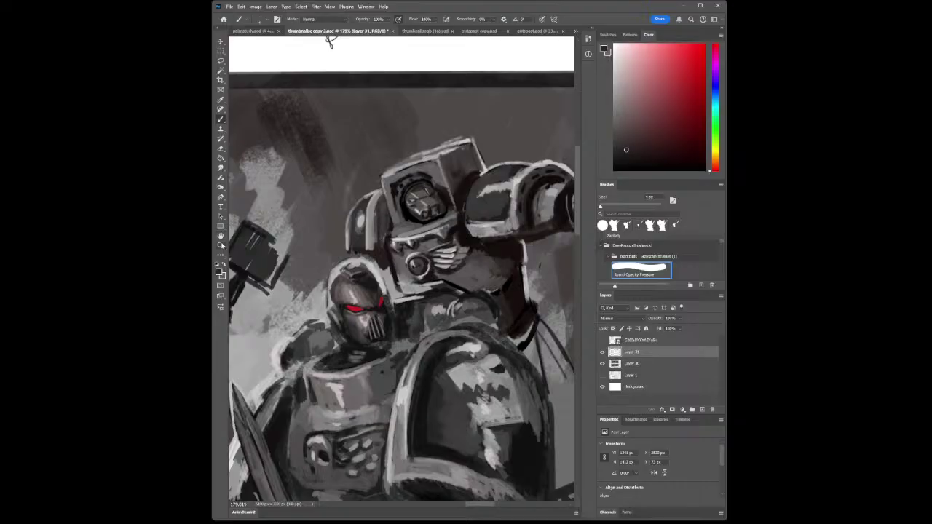
- Sample a light grey from the rear figure's face and add tiny highlights to its lower part with a very small brush
click(220, 245)
mouse_move(406, 296)
mouse_down()
mouse_move(401, 306)
mouse_move(470, 322)
mouse_move(439, 294)
mouse_move(463, 305)
mouse_move(495, 292)
mouse_move(503, 301)
mouse_move(494, 305)
mouse_up()
key(h)
drag(369, 289, 381, 290)
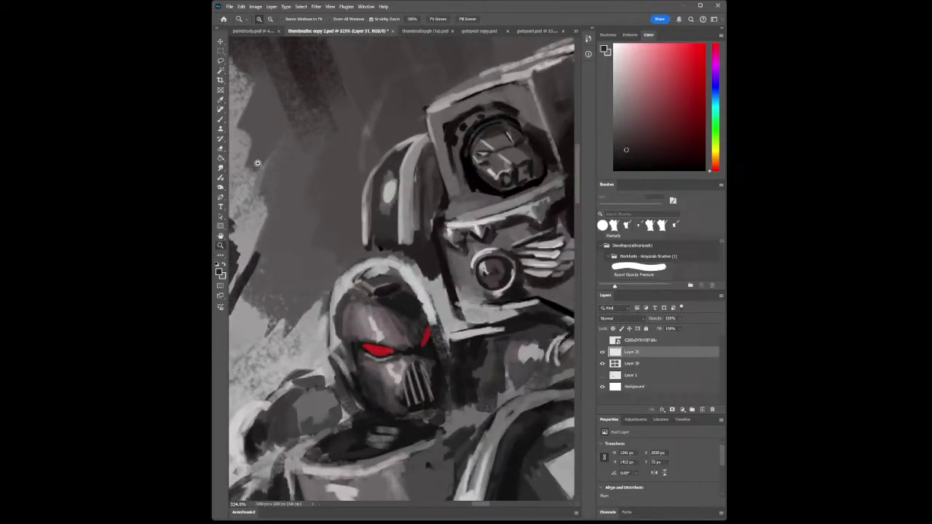
click(222, 109)
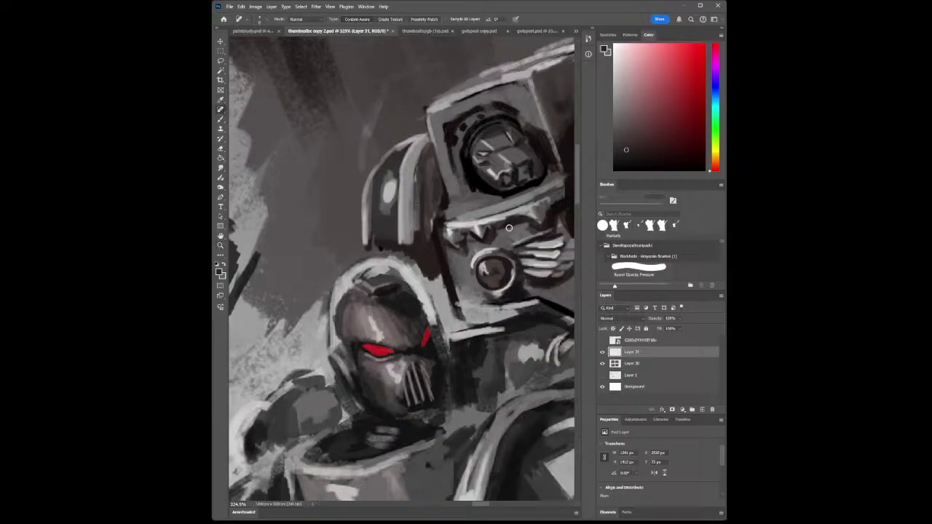
click(221, 100)
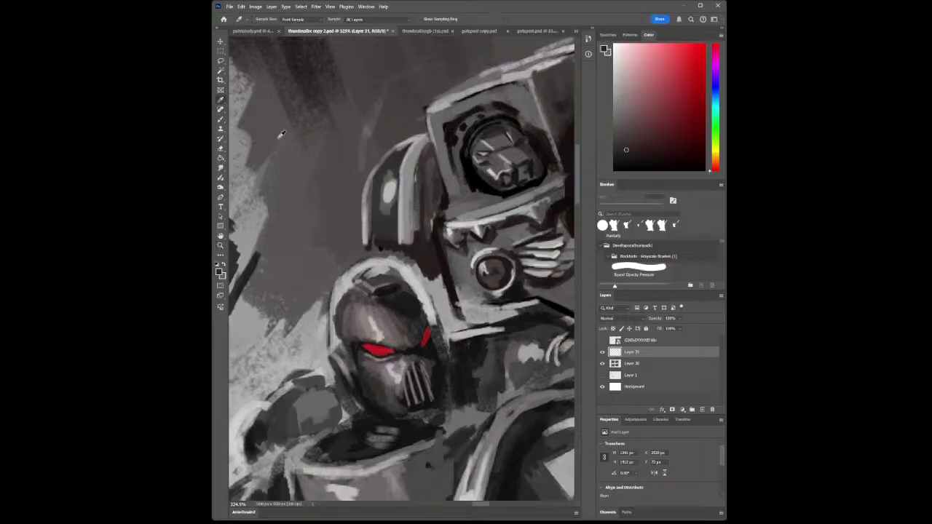
click(508, 169)
click(221, 119)
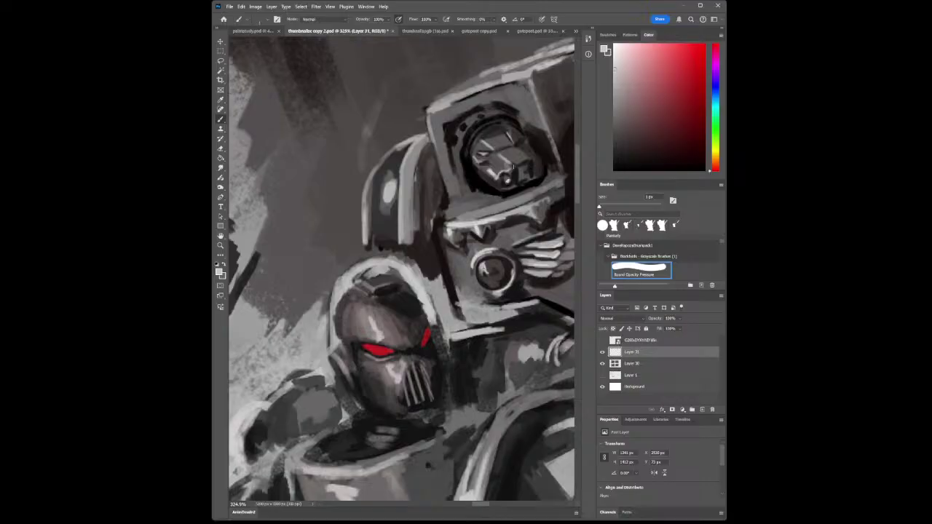
drag(514, 164, 520, 165)
- Sample dark grey and near-black tones below the rear figure's face and touch up the lower rim of the face opening
key(z)
drag(419, 289, 398, 296)
drag(451, 282, 421, 304)
click(222, 104)
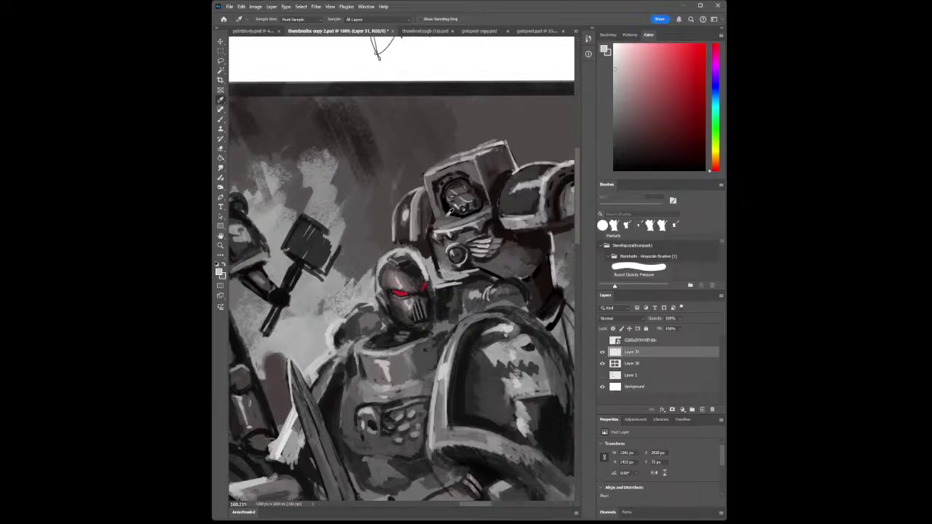
click(453, 213)
key(b)
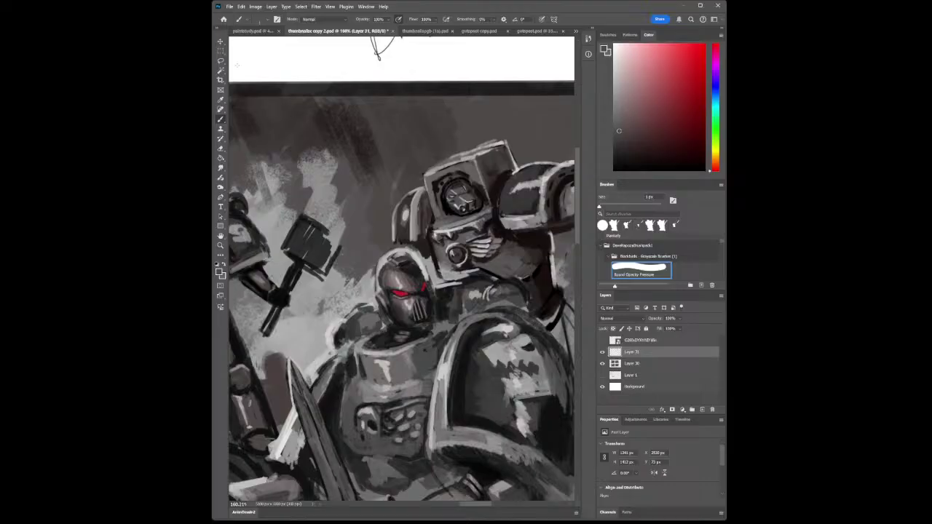
click(221, 100)
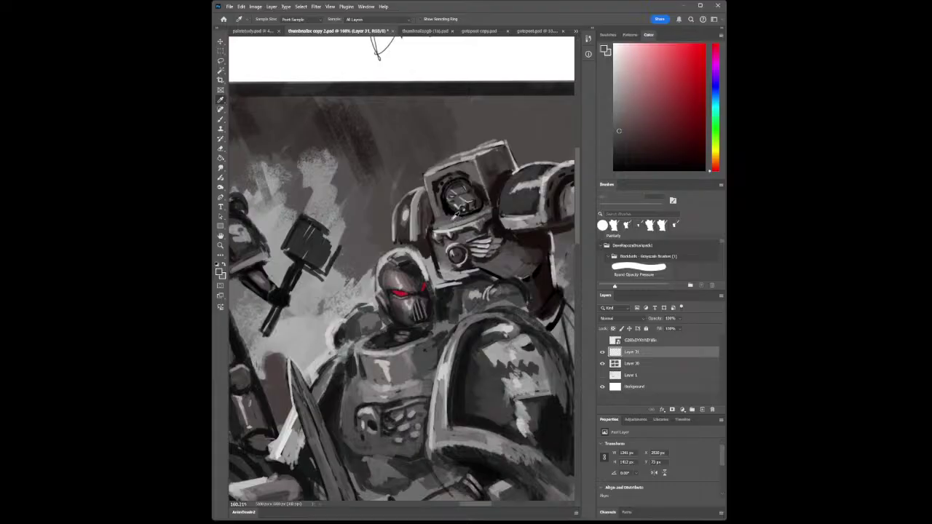
click(453, 218)
click(222, 119)
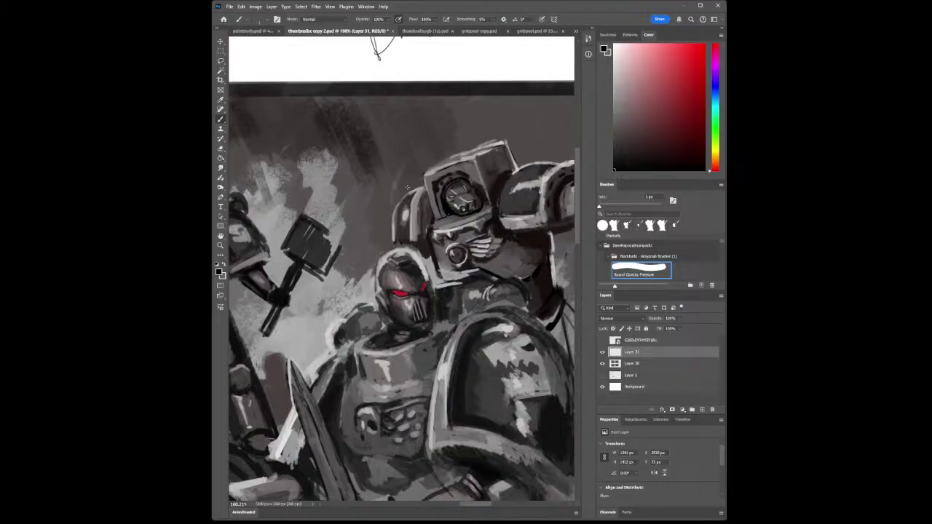
- Sample a mid grey from the top of the rear figure's helmet and paint the outer end of the collar edge below it
key(j)
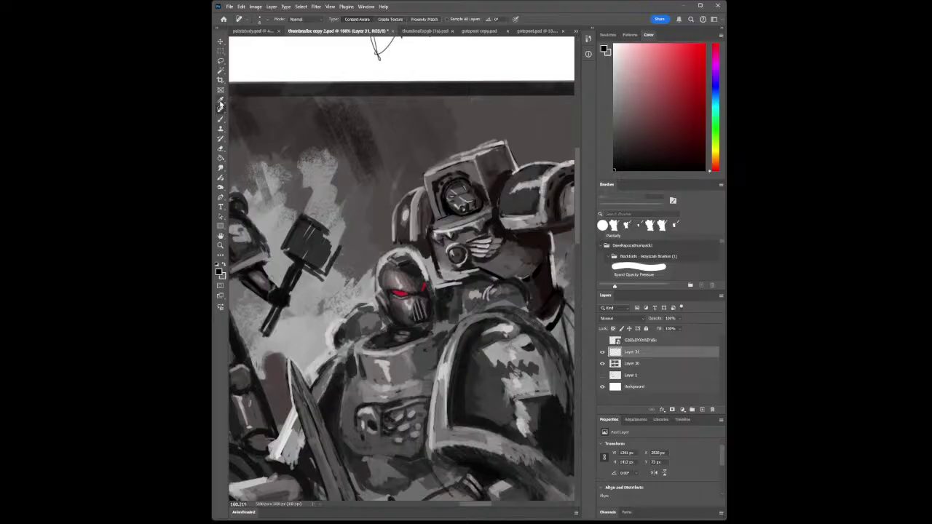
key(i)
click(474, 151)
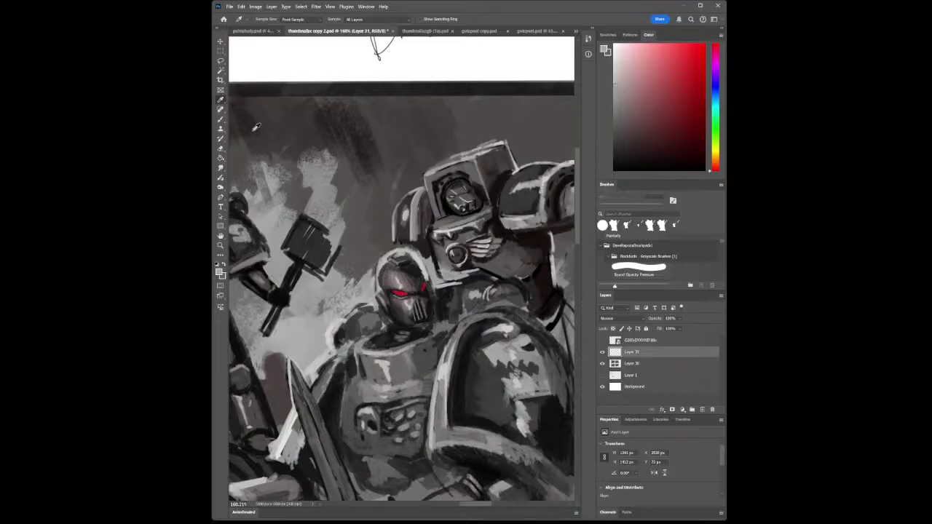
key(j)
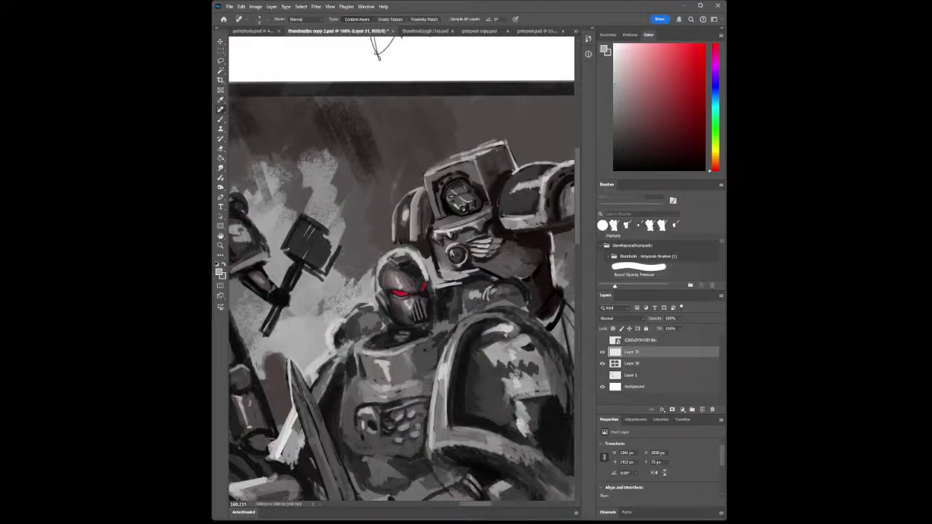
key(b)
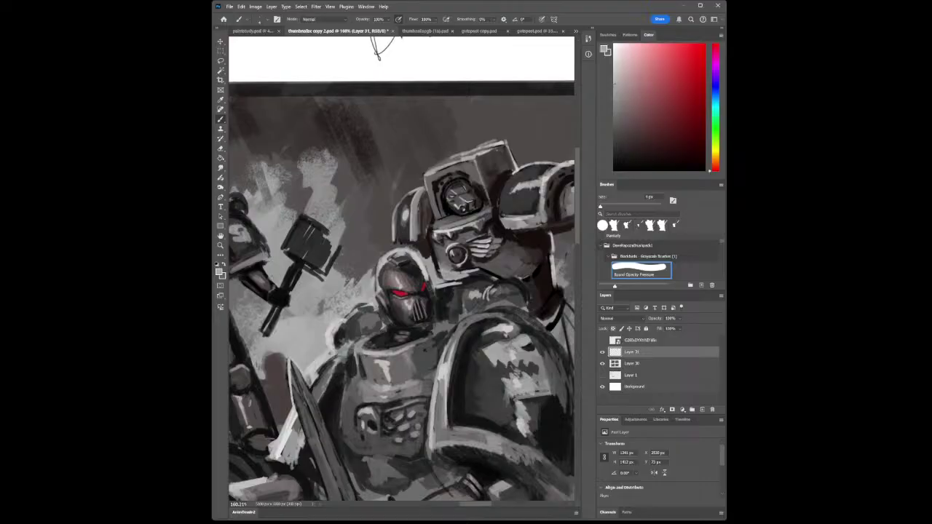
drag(433, 230, 432, 226)
- Sample dark warm tones from beneath the rear figure's collar and dab shadows between the collar edge and the round chest ornament
alt+click(449, 235)
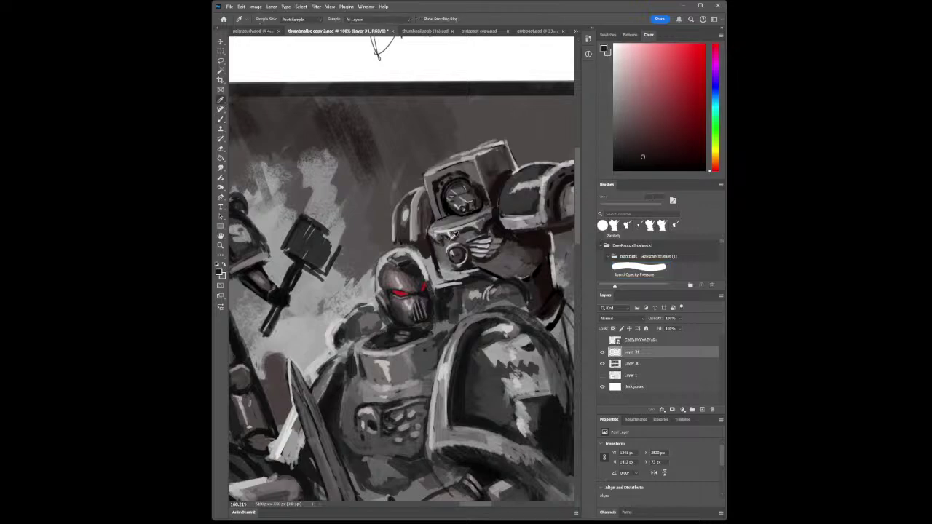
alt+click(460, 232)
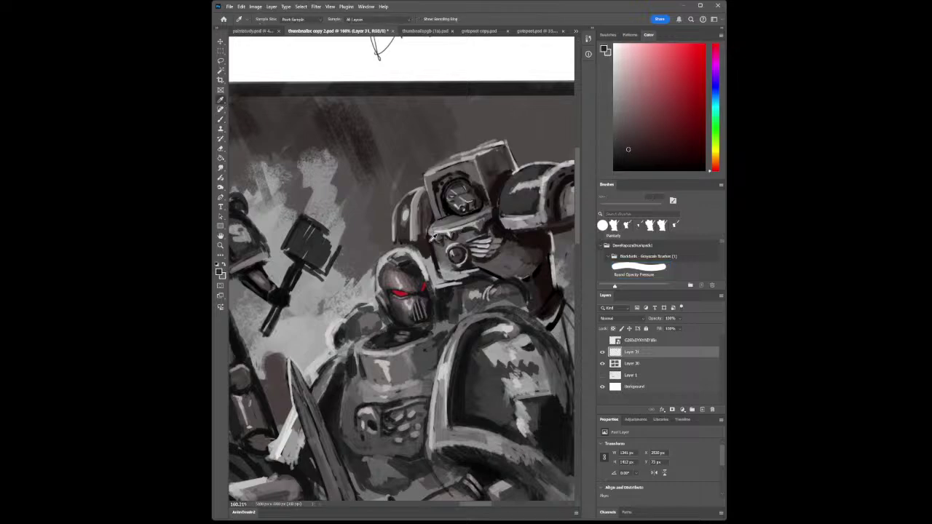
click(221, 119)
alt+click(444, 239)
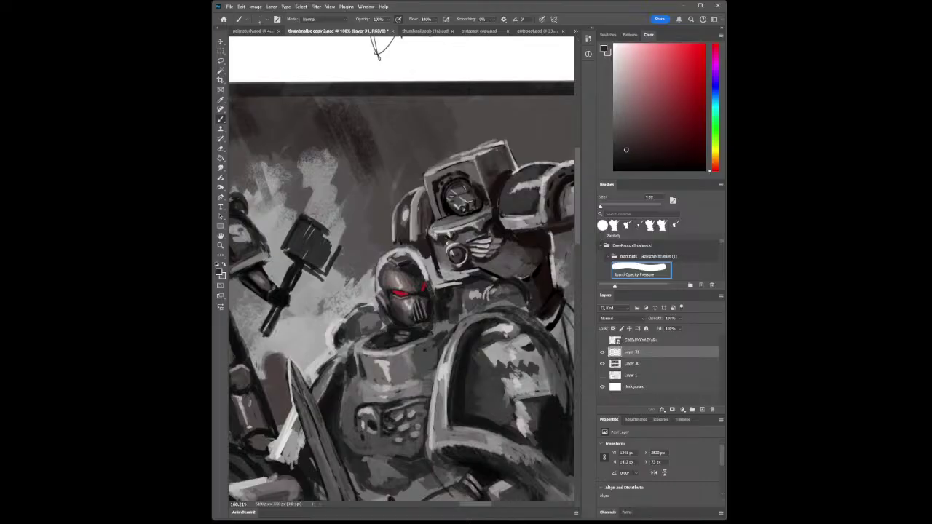
click(462, 238)
key(z)
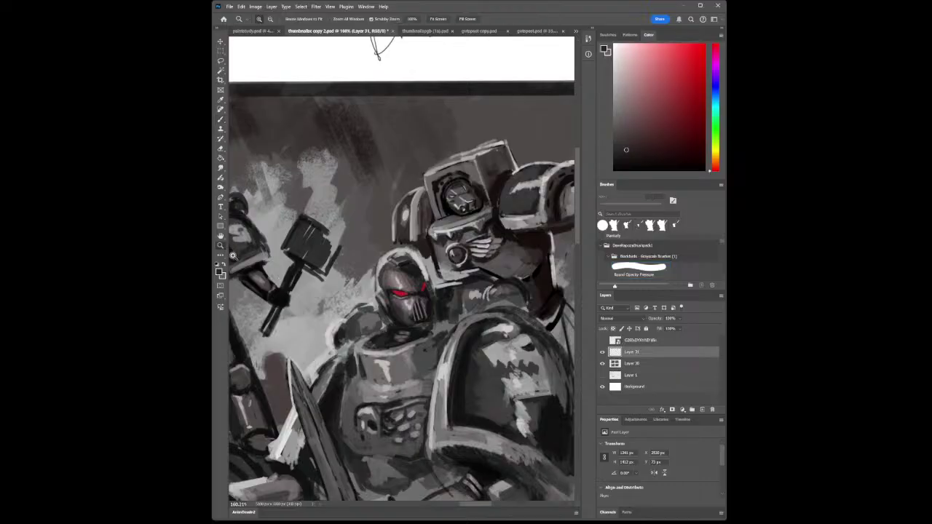
- Sample a light grey and add small highlights along the lower part of the rear figure's chest armor
drag(447, 324, 408, 324)
drag(481, 326, 466, 321)
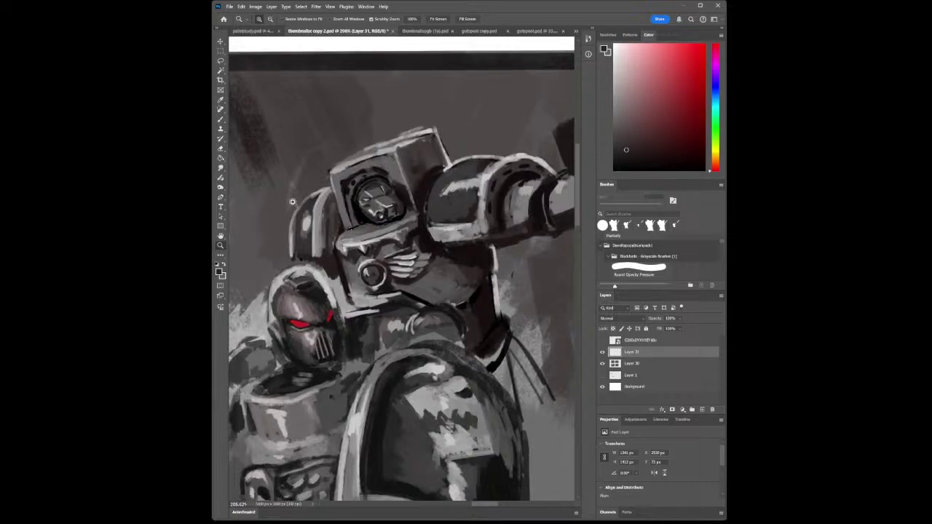
click(220, 100)
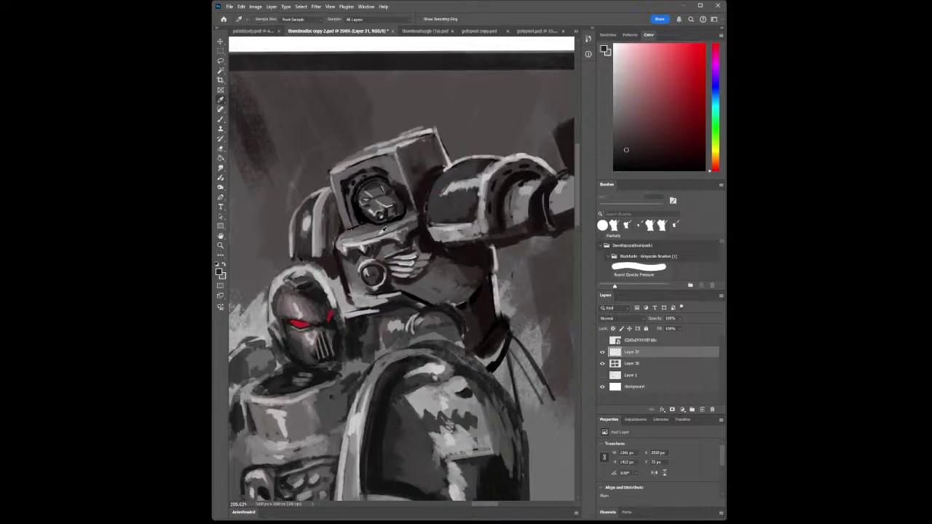
click(220, 118)
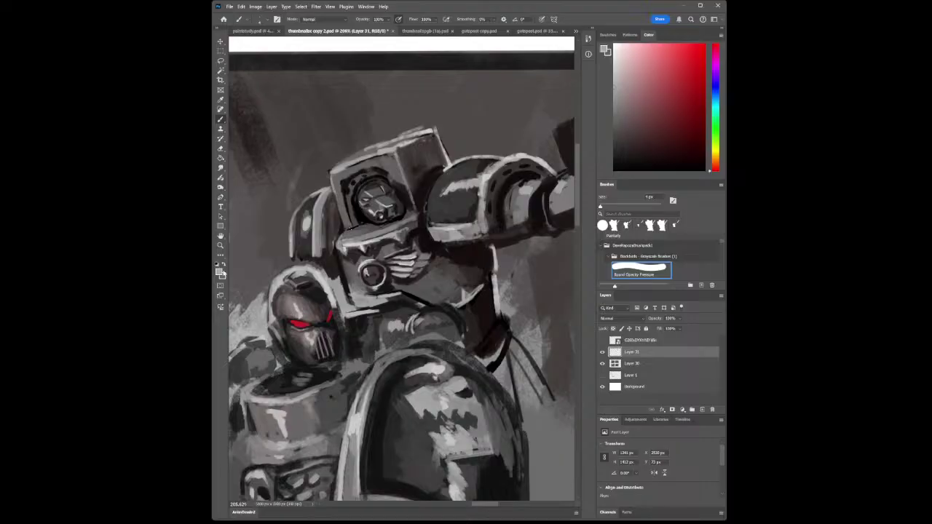
- Sample dark greys around the rear figure's round chest ornament and darken the ornament and the area beside its wing feathers
key(z)
alt+click(495, 302)
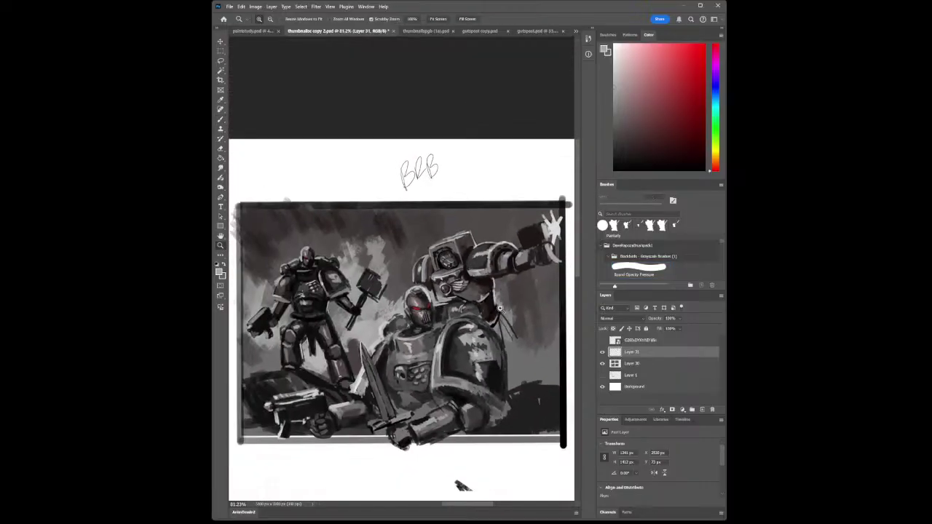
click(500, 309)
key(i)
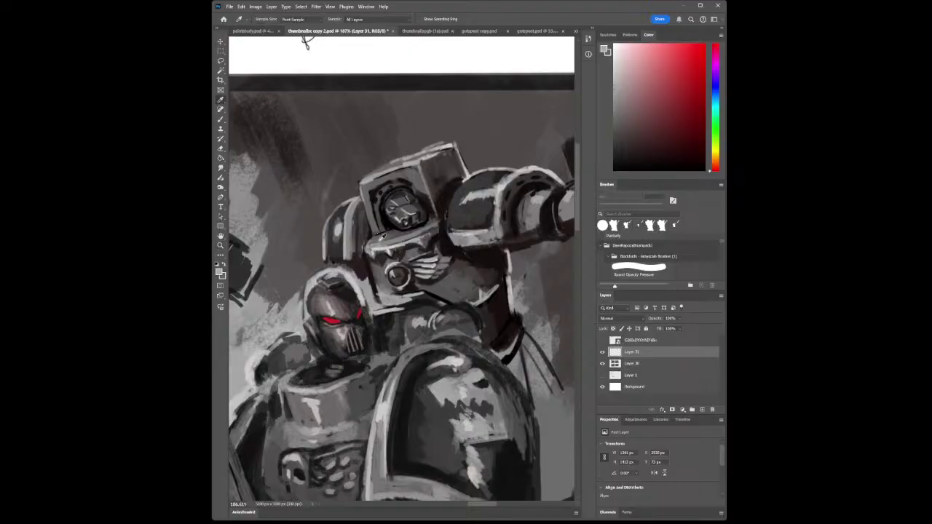
click(408, 275)
click(222, 120)
alt+click(416, 265)
click(221, 120)
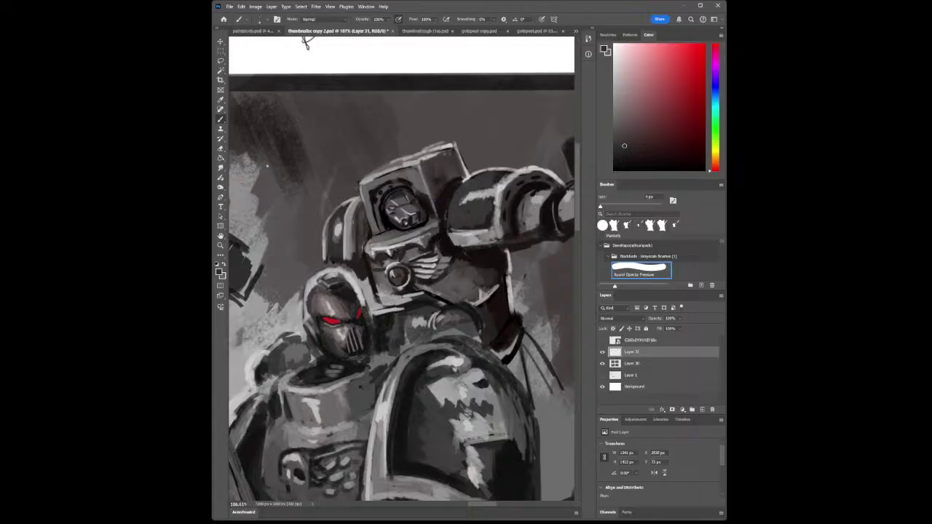
- Sample a near-black from beneath the rear figure's raised shoulder and paint shadows on the wingless side of the chest ornament
key(i)
click(451, 239)
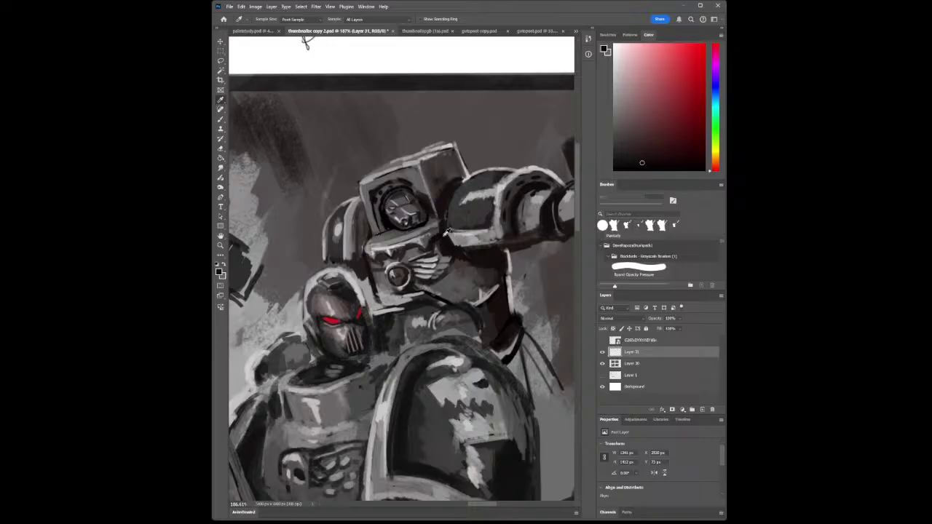
click(221, 119)
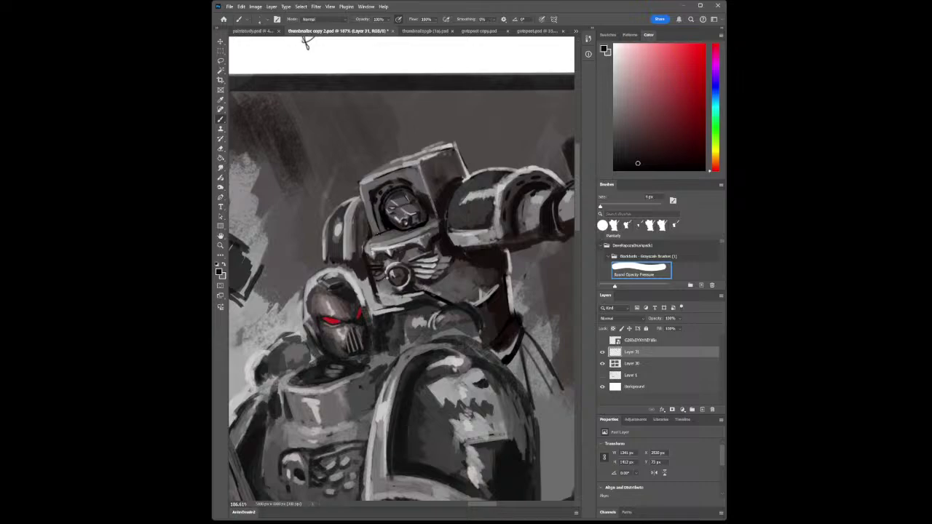
drag(377, 284, 386, 285)
key(i)
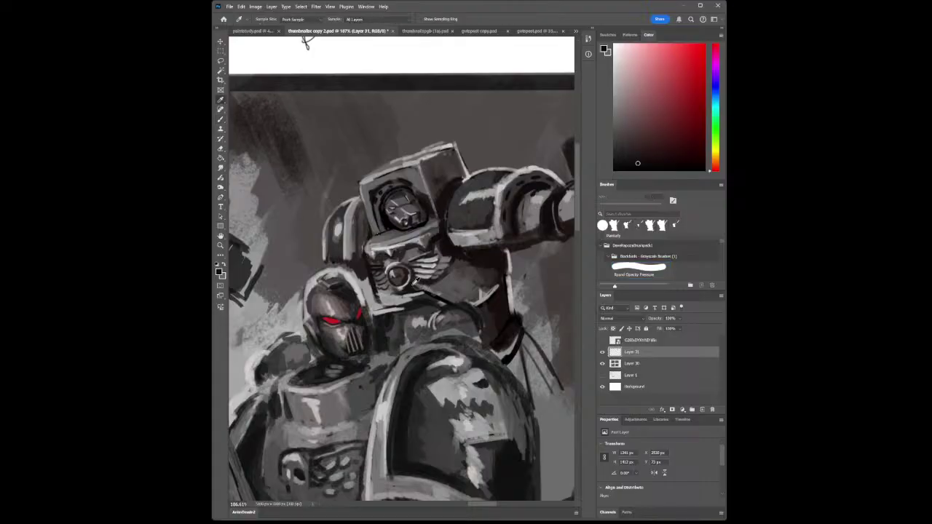
- Paint matching light grey wing feathers on the ornament's other side with a tone sampled from the existing wing, and refine them with sampled dark grey
click(430, 266)
key(b)
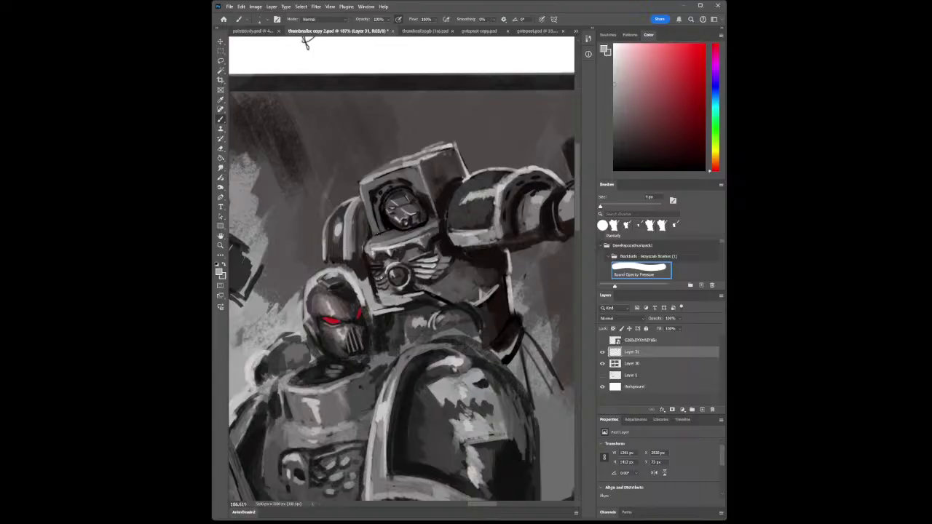
drag(379, 276, 388, 287)
drag(371, 269, 385, 267)
click(220, 100)
click(433, 251)
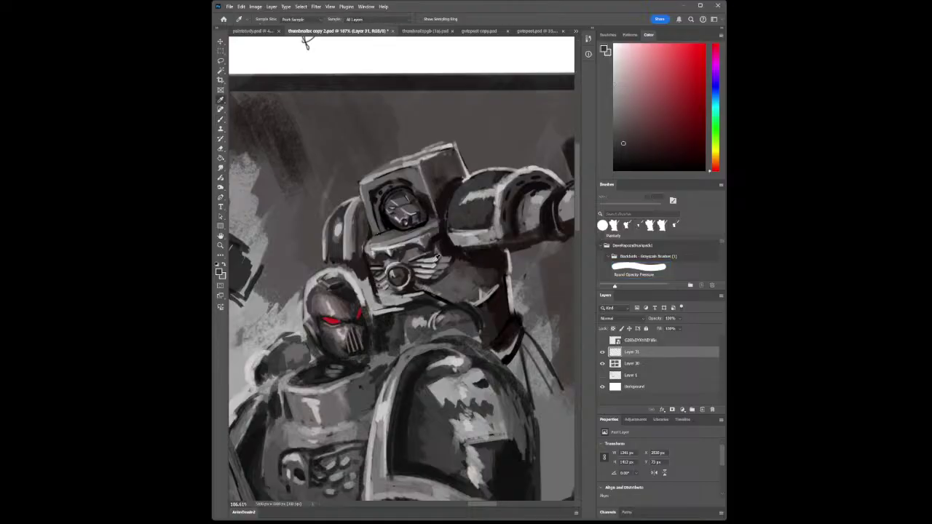
key(b)
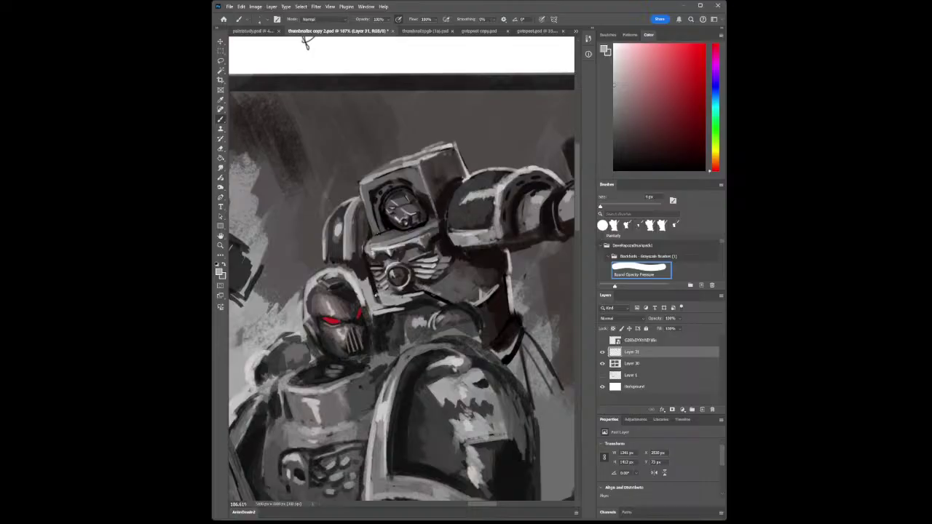
- Sample a near-black from the rear figure's helmet opening and paint a shadow between the helmet and the far shoulder pad
click(220, 100)
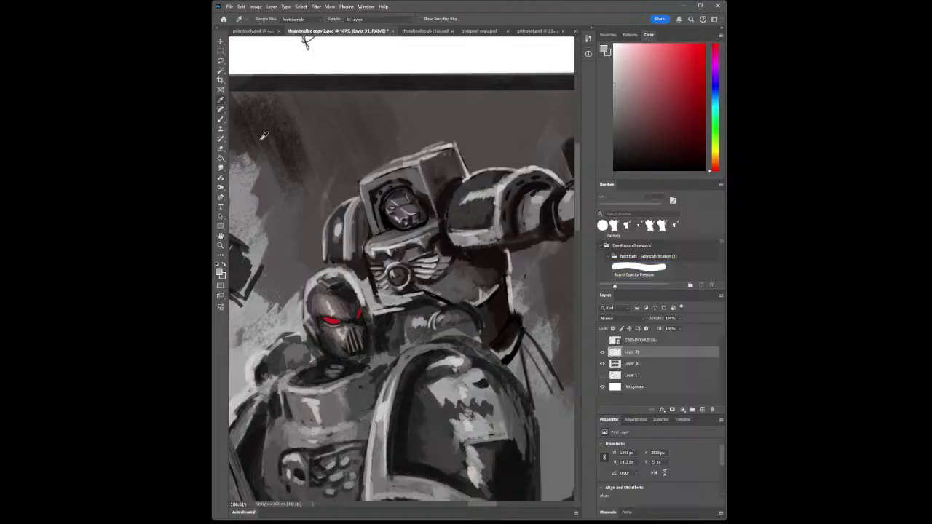
click(375, 191)
click(221, 119)
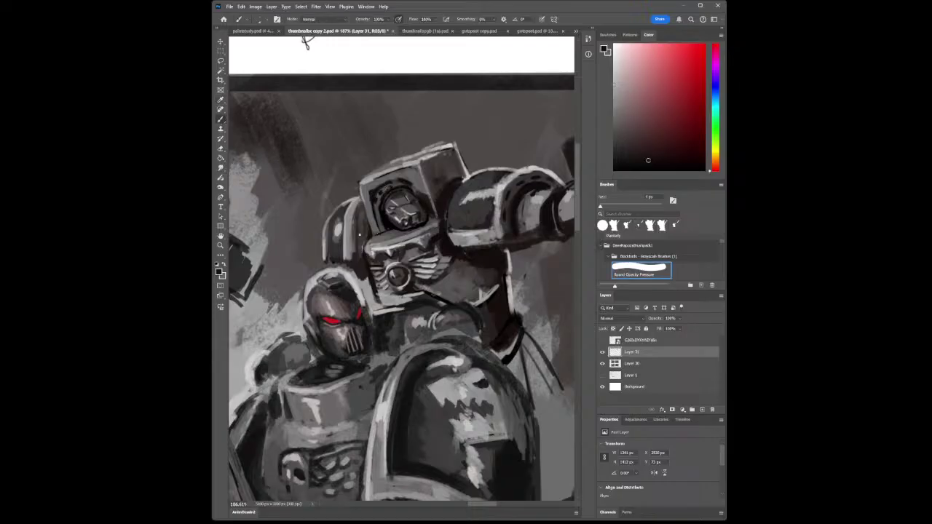
mouse_move(361, 251)
mouse_down()
mouse_move(358, 215)
mouse_move(359, 228)
mouse_up()
- Sample a light grey from the far shoulder pad and paint a thin curved line in the gap beside the helmet
key(i)
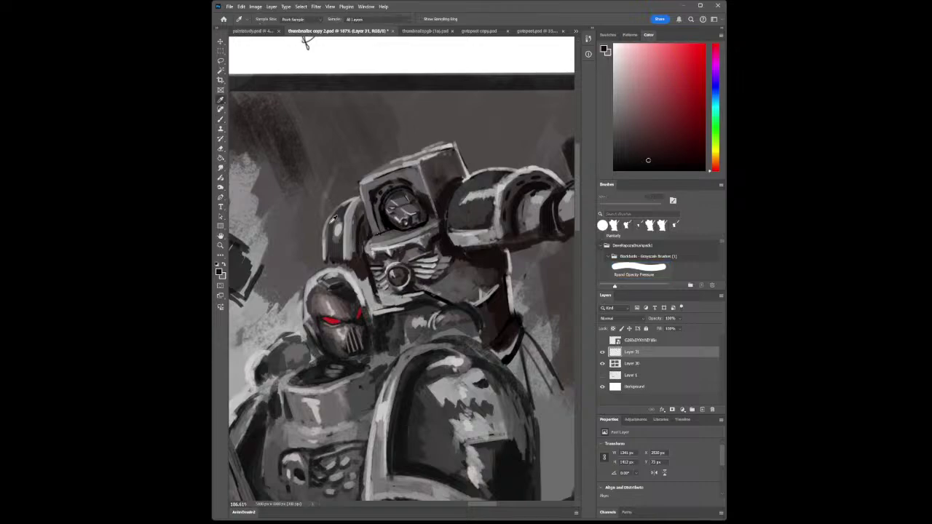
click(337, 212)
click(221, 119)
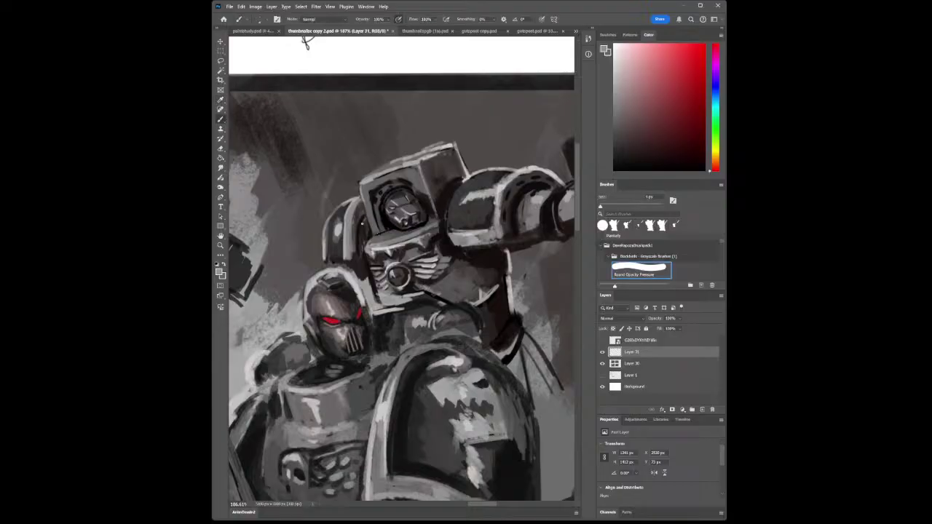
drag(362, 221, 359, 246)
- Sample a mid grey from the new curved line and a near-black, and refine the inner edge of the far shoulder's rim
click(221, 101)
click(361, 223)
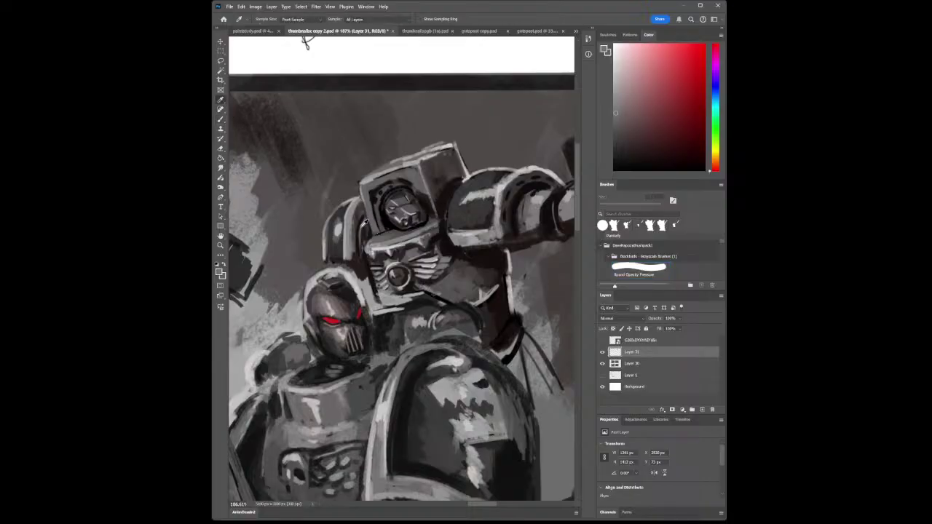
click(221, 120)
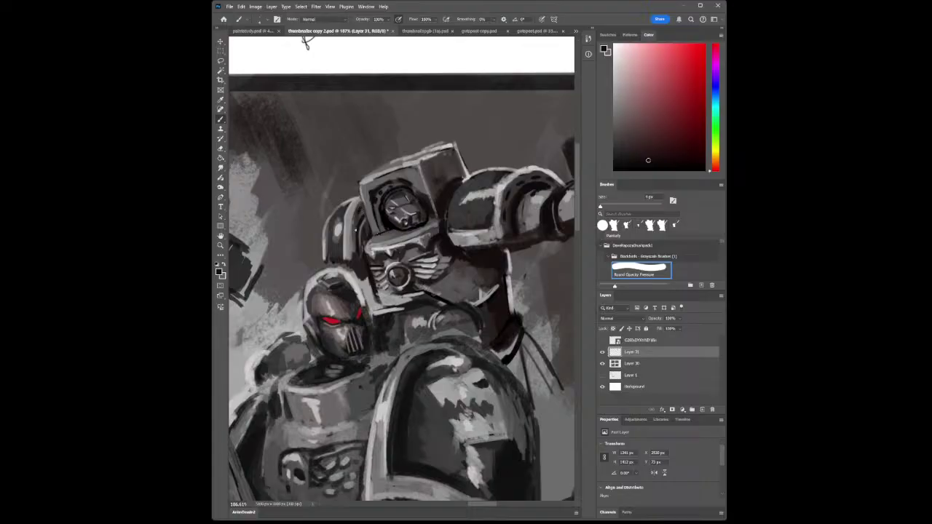
drag(354, 223, 354, 230)
- Sample light and dark greys from the far shoulder pad and touch up its highlight and shaded surface
key(i)
click(340, 218)
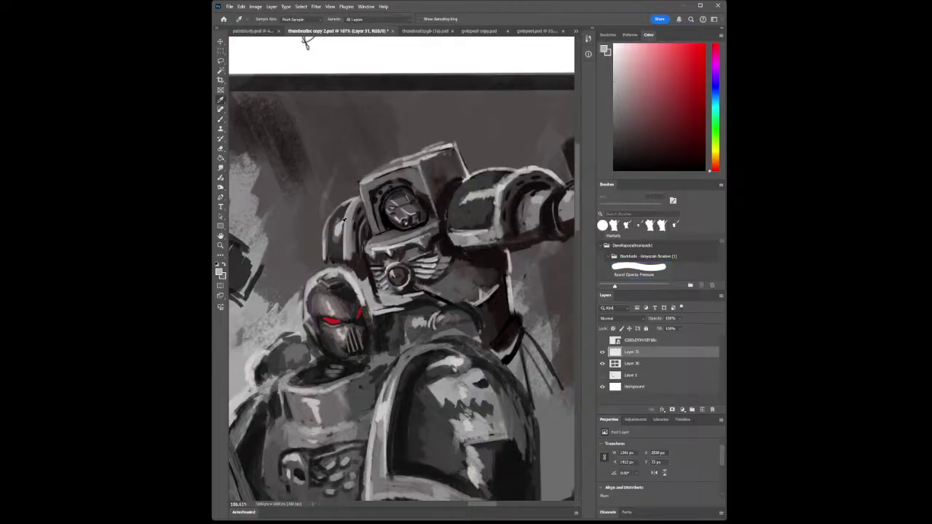
click(221, 119)
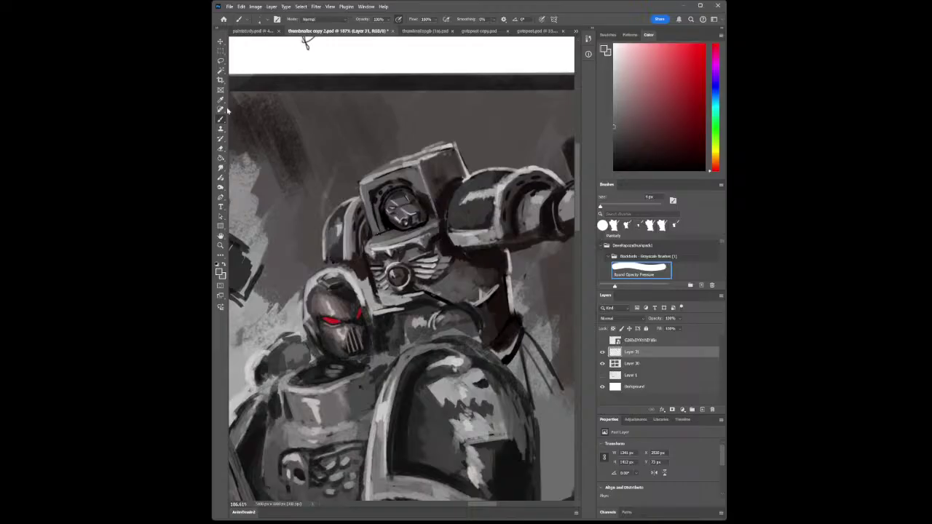
key(i)
click(346, 210)
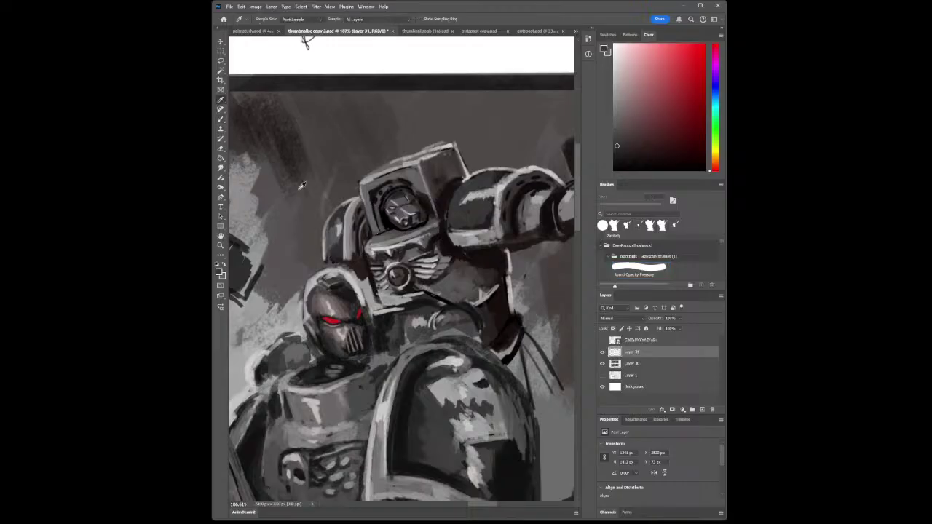
click(222, 119)
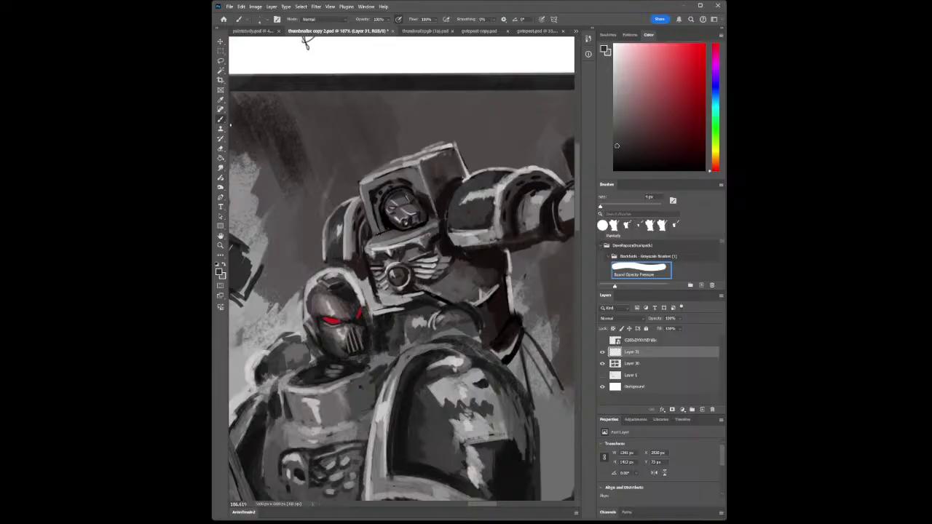
- Sample dark greys between the far shoulder pad and the helmet and soften the curved lines in that gap
click(221, 100)
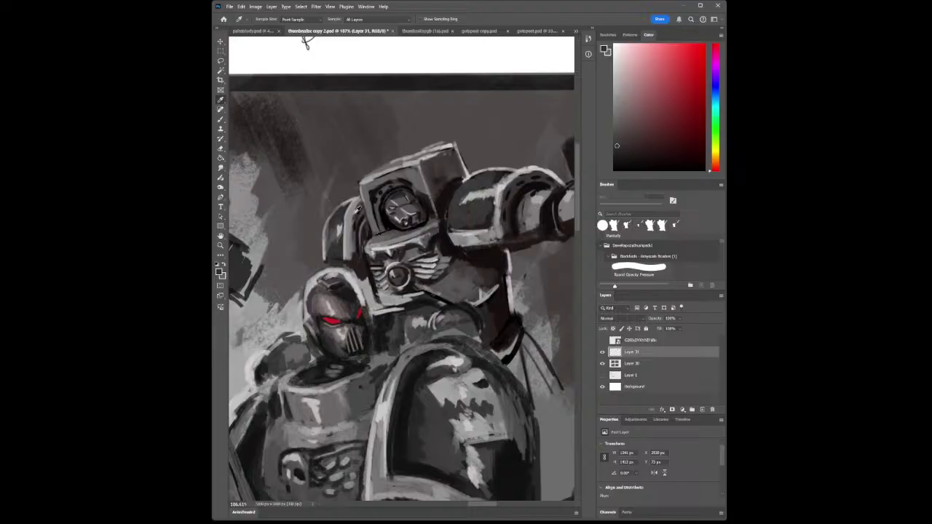
click(360, 213)
click(220, 119)
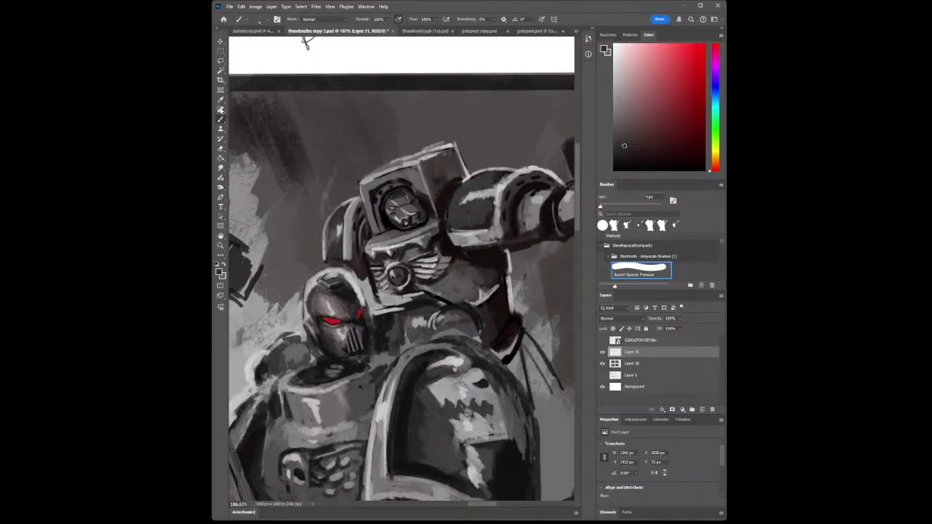
click(220, 100)
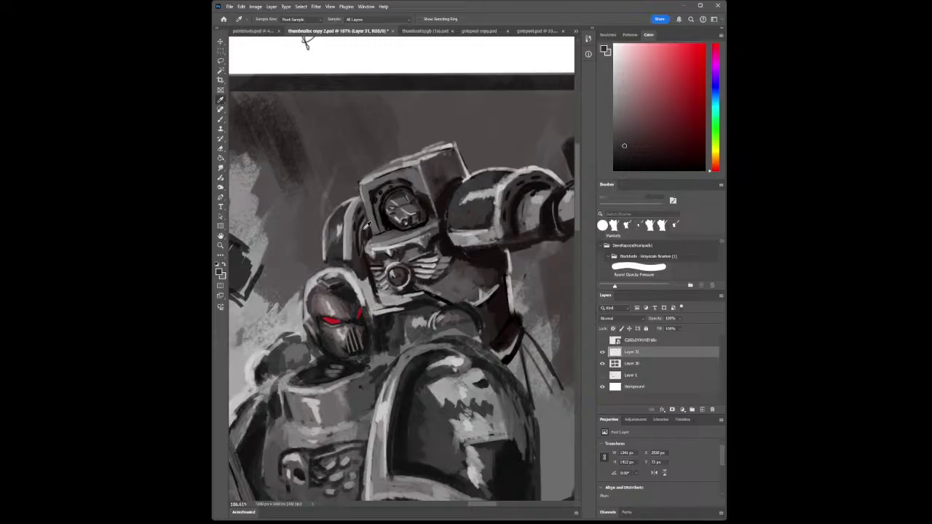
drag(369, 226, 361, 214)
click(221, 119)
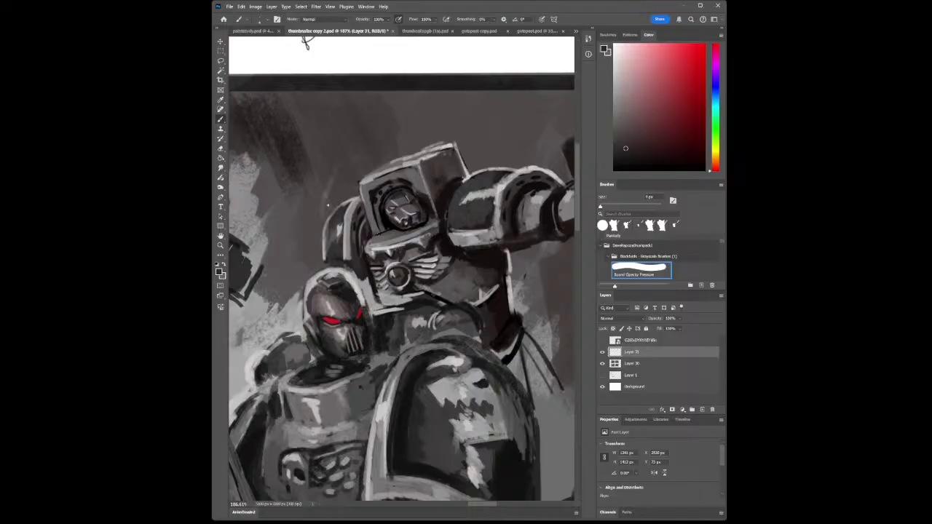
- Sample a near-black at the top of the gap beside the helmet and deepen its shadows
key(i)
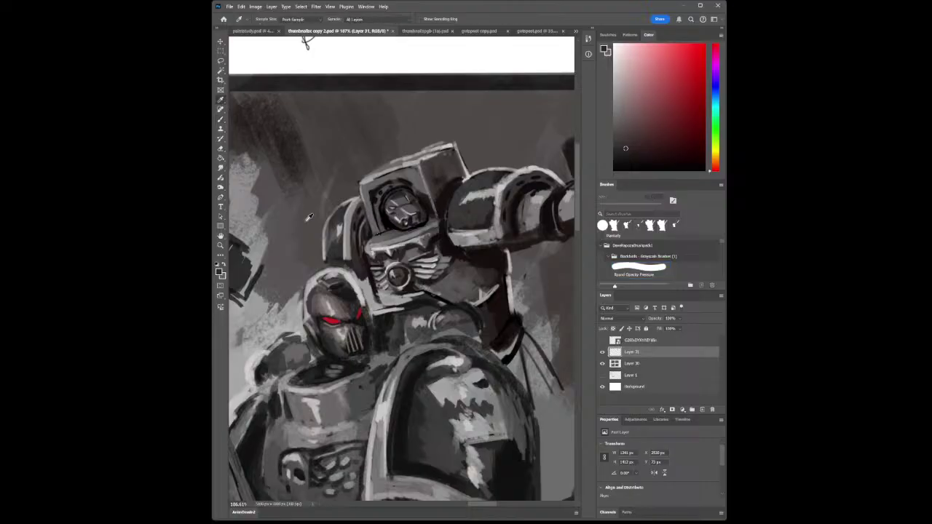
click(362, 209)
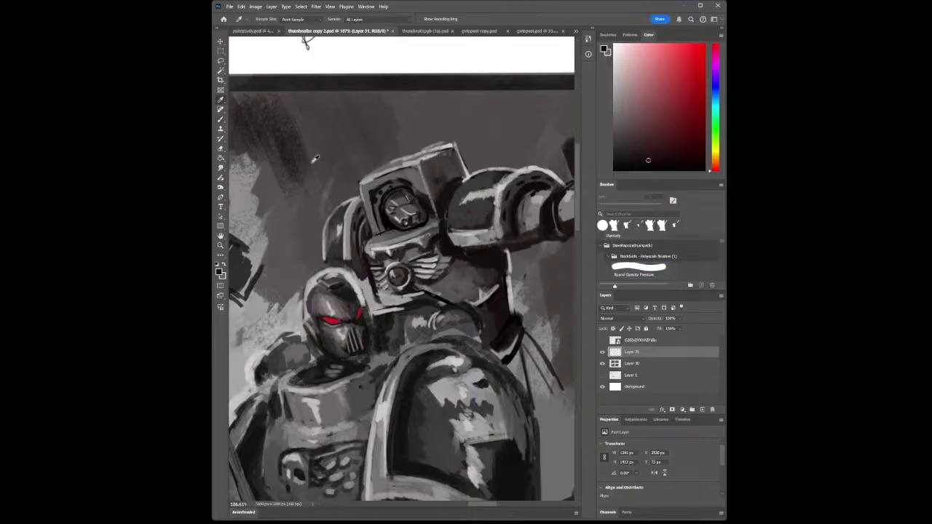
click(220, 120)
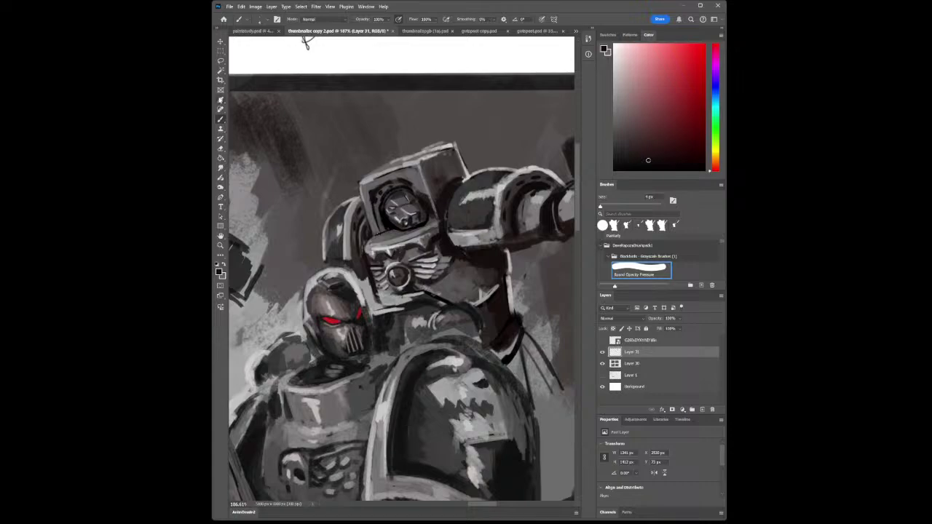
- Sample a mid grey from the lower end of the far shoulder's rim and touch up the rim
click(221, 100)
click(355, 249)
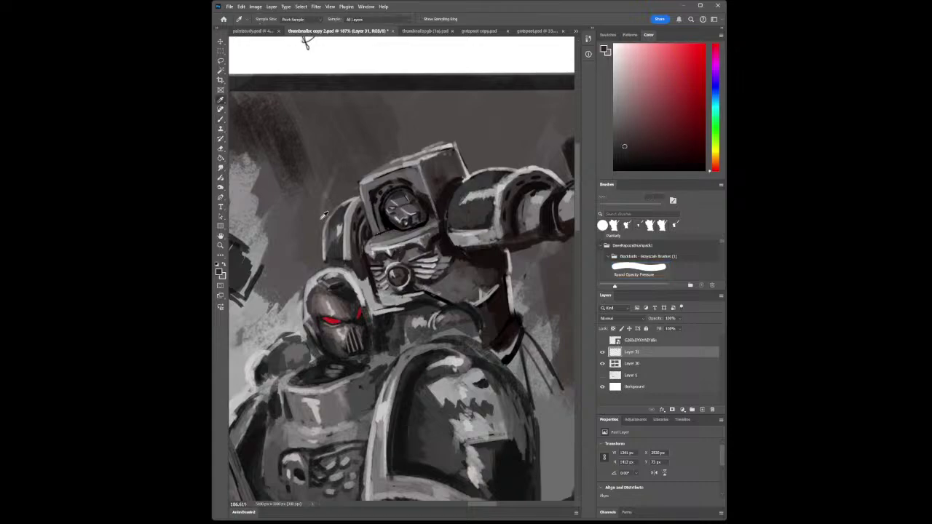
click(353, 251)
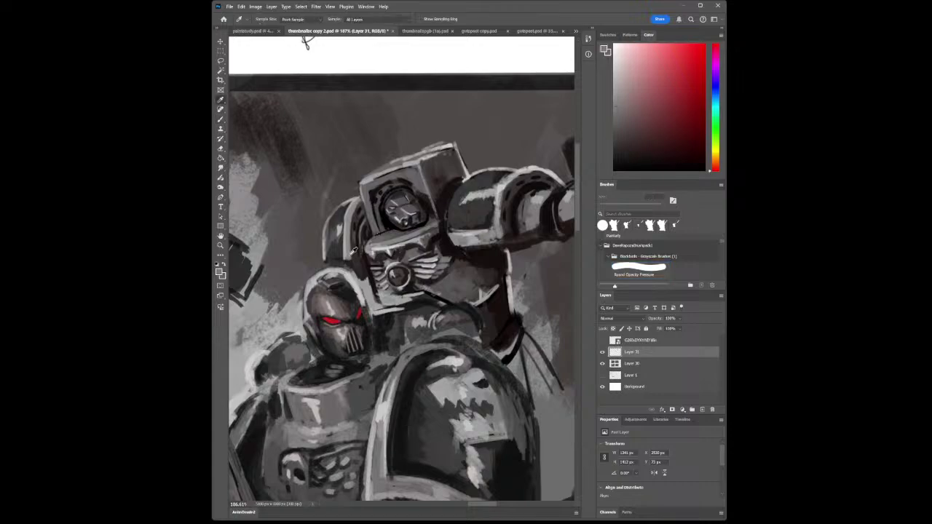
click(221, 119)
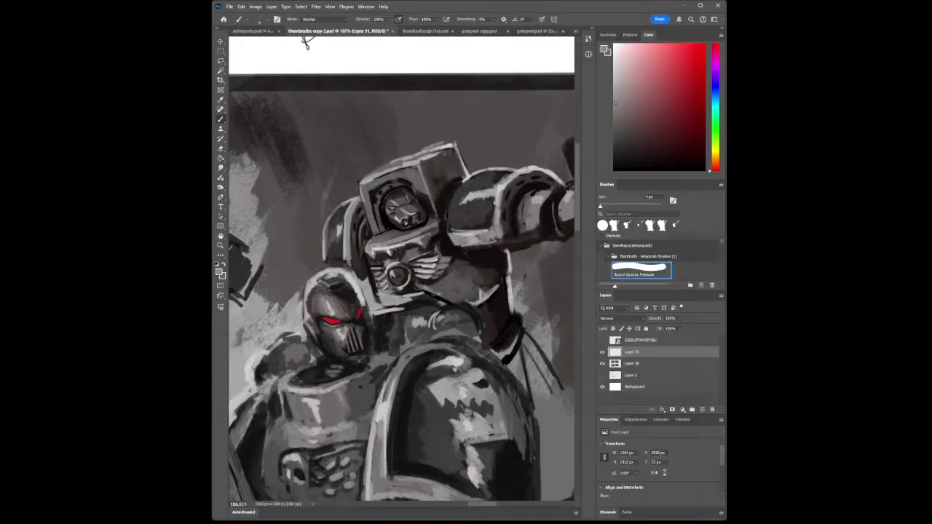
- Sample a light grey from the edge beside the raised shoulder and add small highlights to the rear figure's armor
click(221, 100)
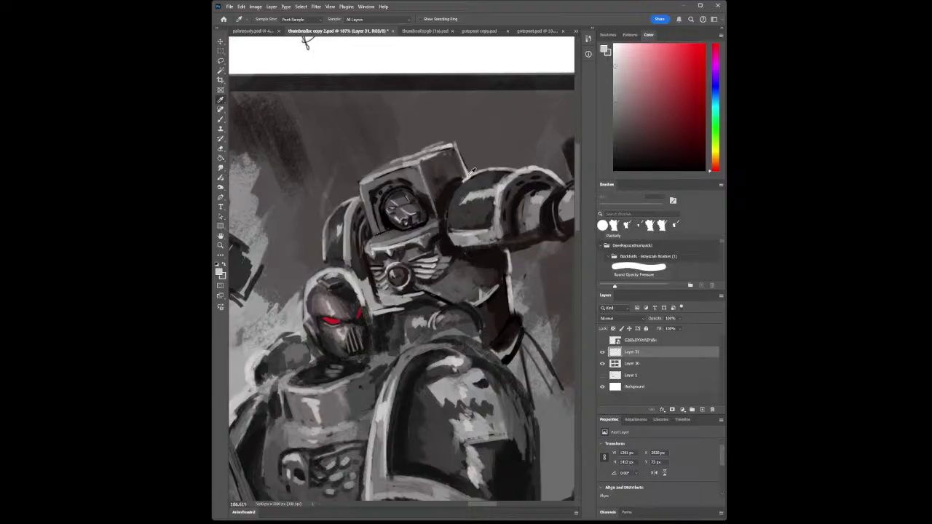
click(221, 120)
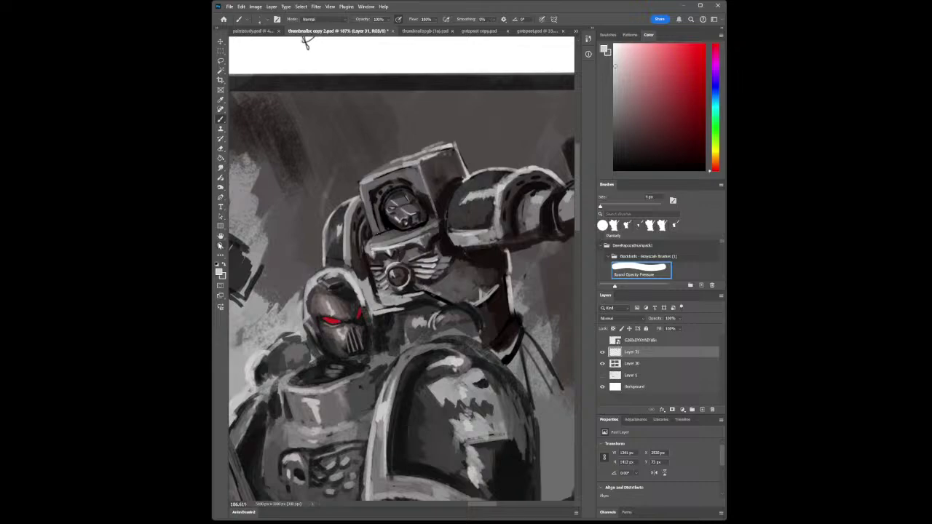
key(z)
scroll(400, 291, down, 5)
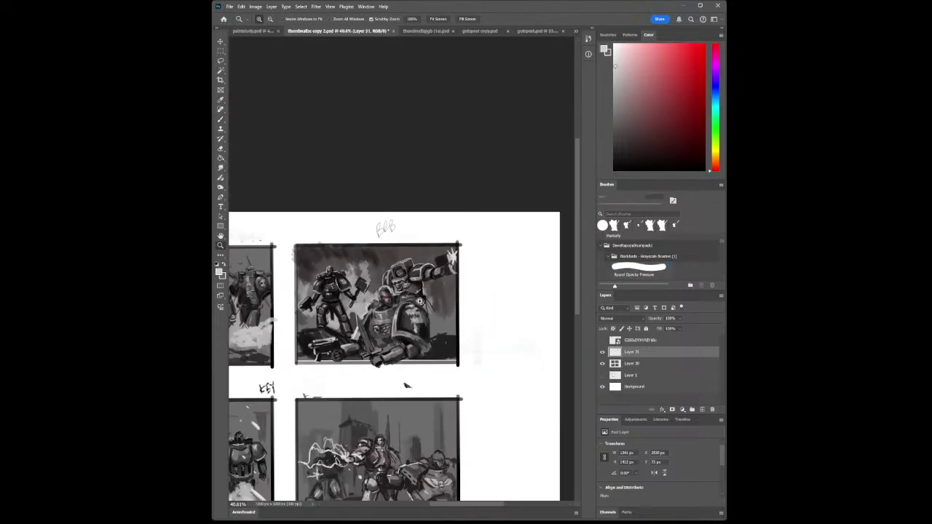
- Sample a dark grey from the gap between the far shoulder pad and the rear figure's helmet and retouch that gap
scroll(421, 303, up, 2)
scroll(374, 291, up, 2)
scroll(376, 290, up, 2)
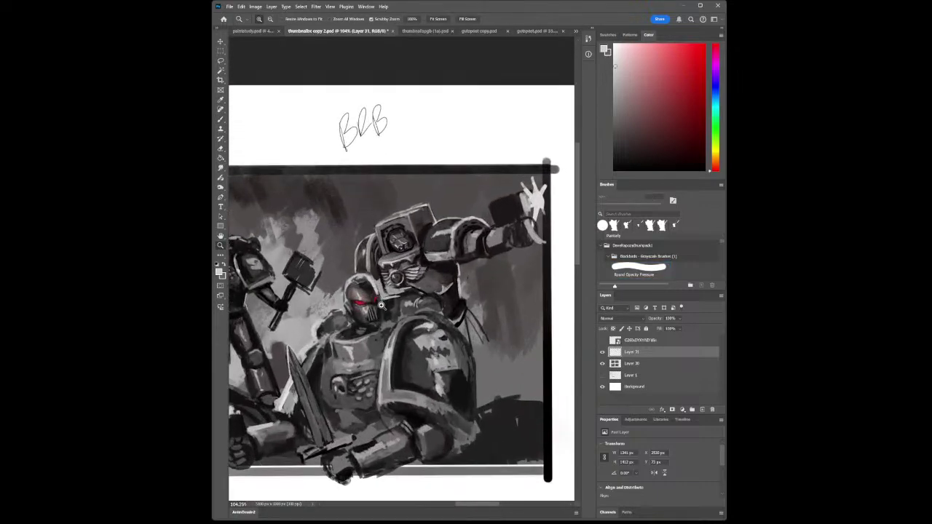
scroll(386, 295, up, 2)
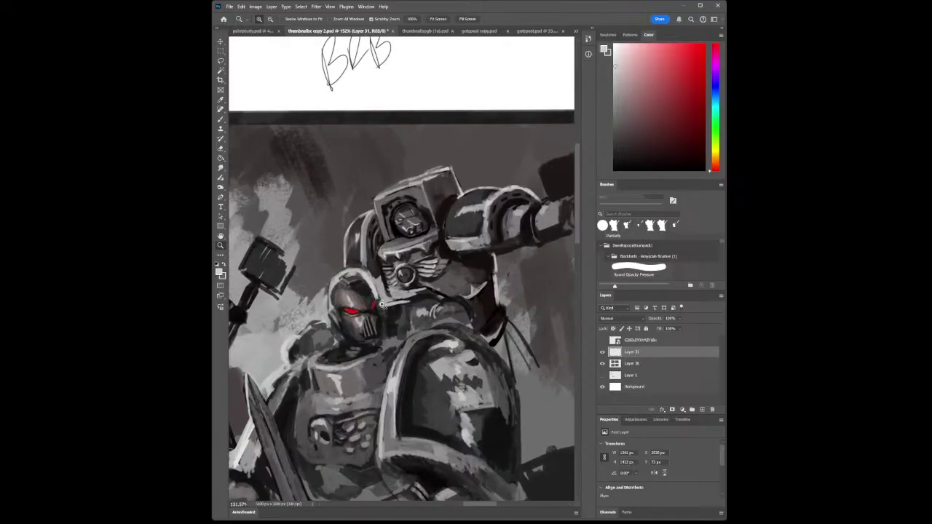
click(221, 99)
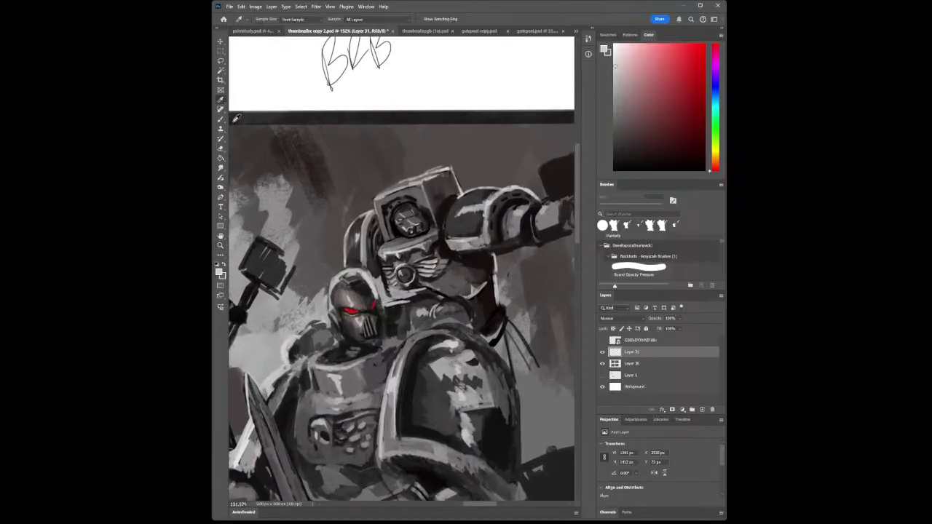
click(373, 241)
key(b)
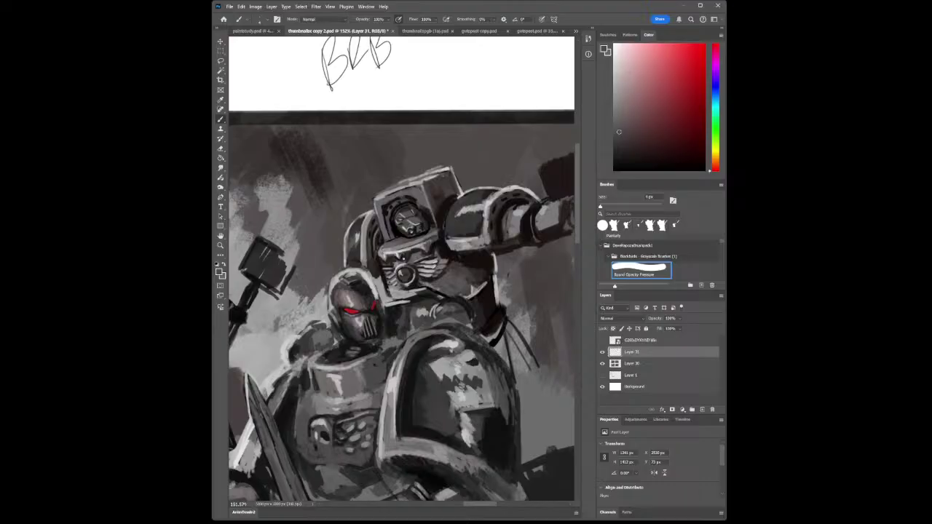
- Sample a near-black and a dark grey beside the rear figure's helmet housing and refine the shadows next to the far shoulder pad
click(221, 100)
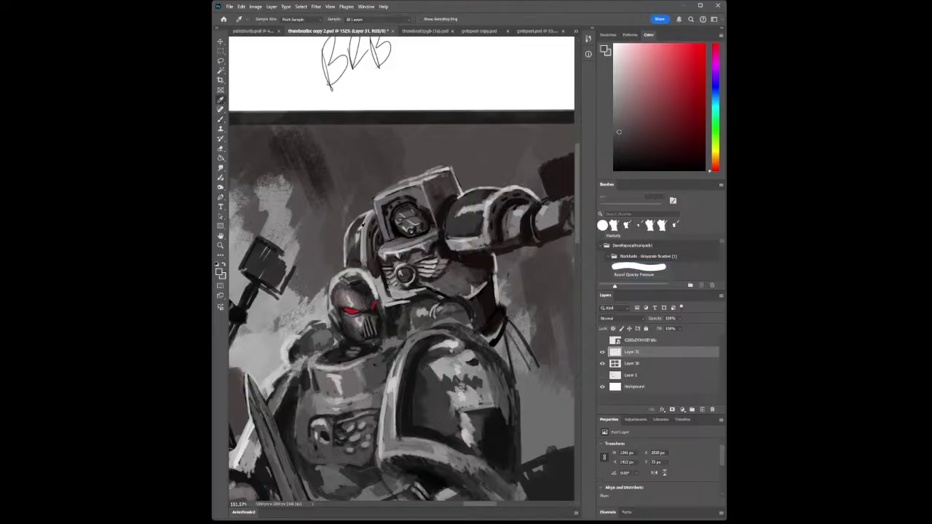
click(384, 233)
key(b)
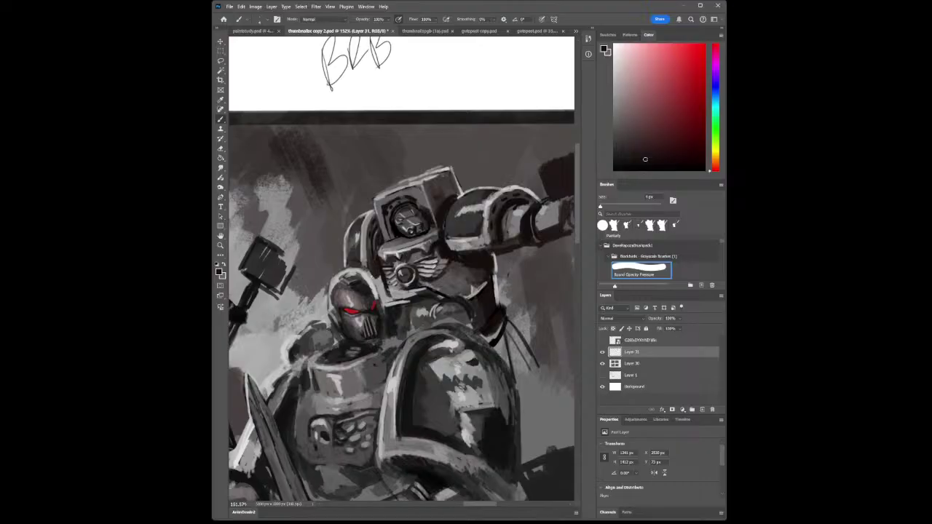
key(j)
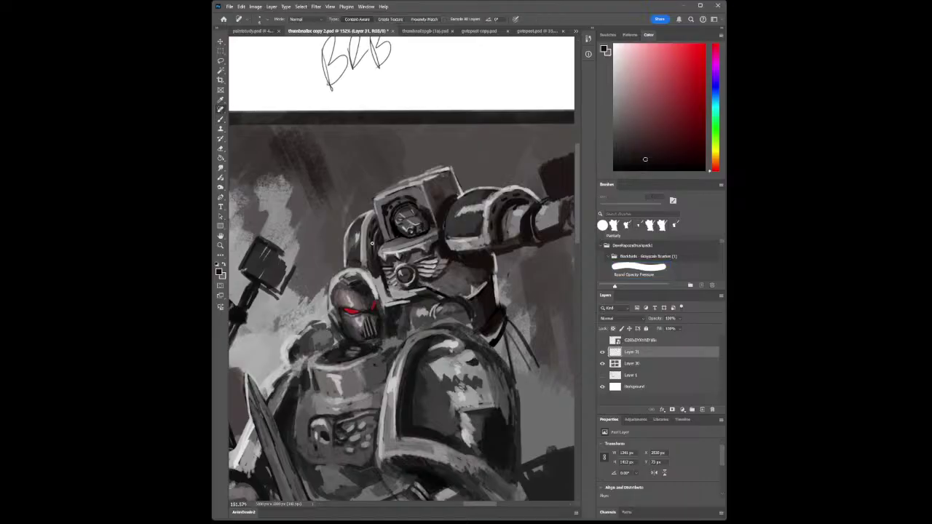
key(i)
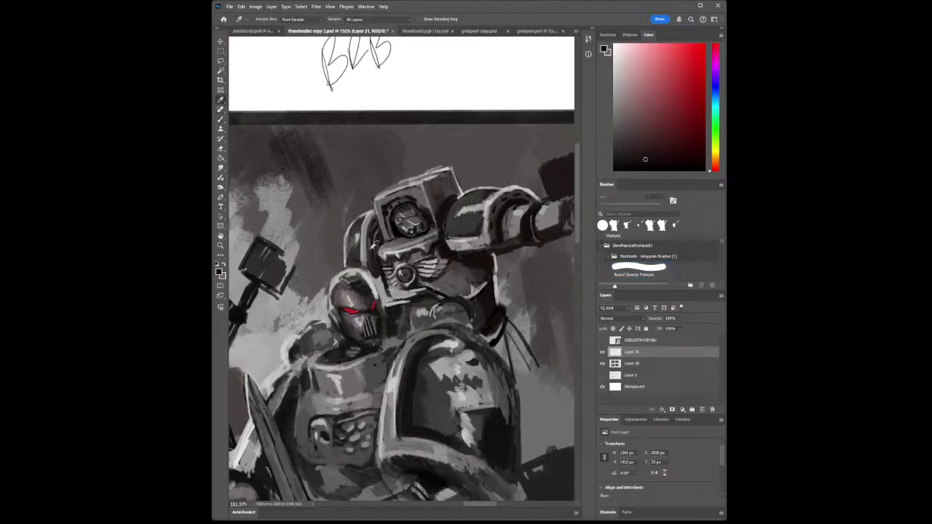
click(375, 242)
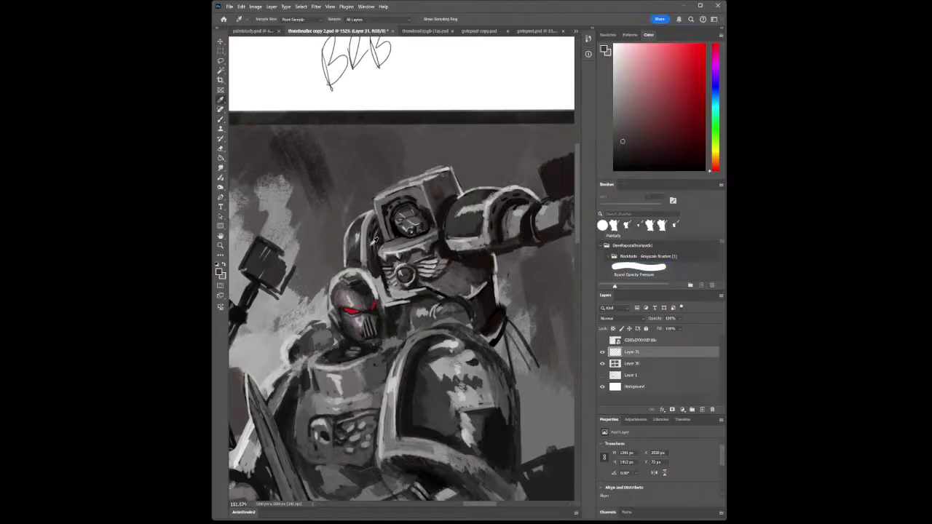
click(221, 119)
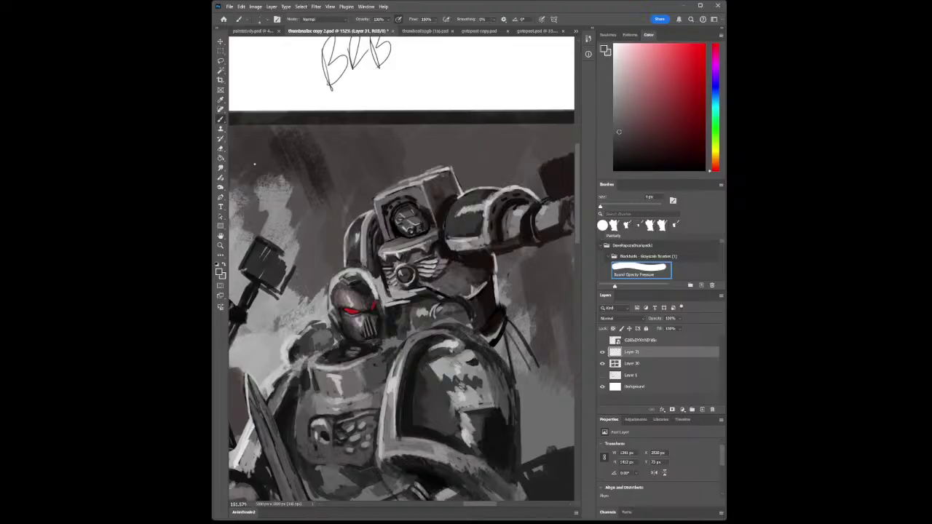
- Sample a dark grey from the far shoulder pad's upper face and brush it down over the pad's inner surface
click(221, 100)
click(356, 227)
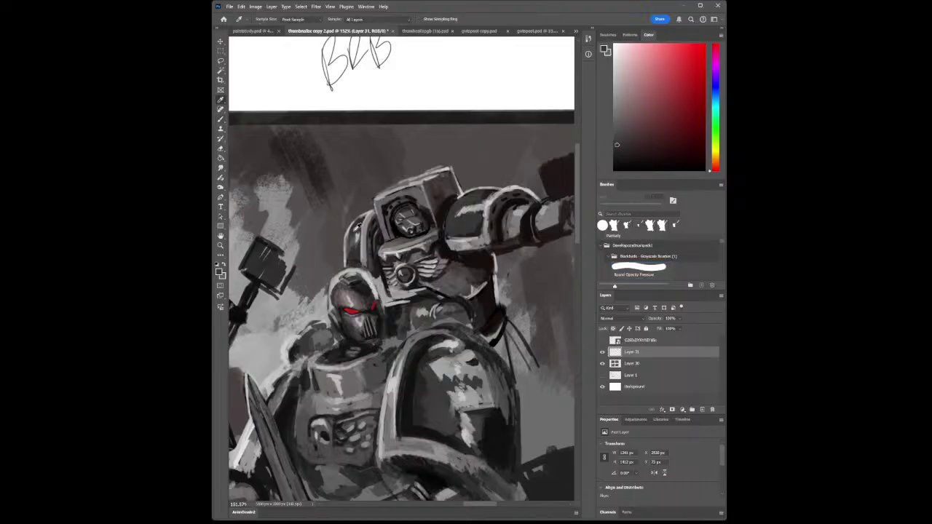
click(221, 120)
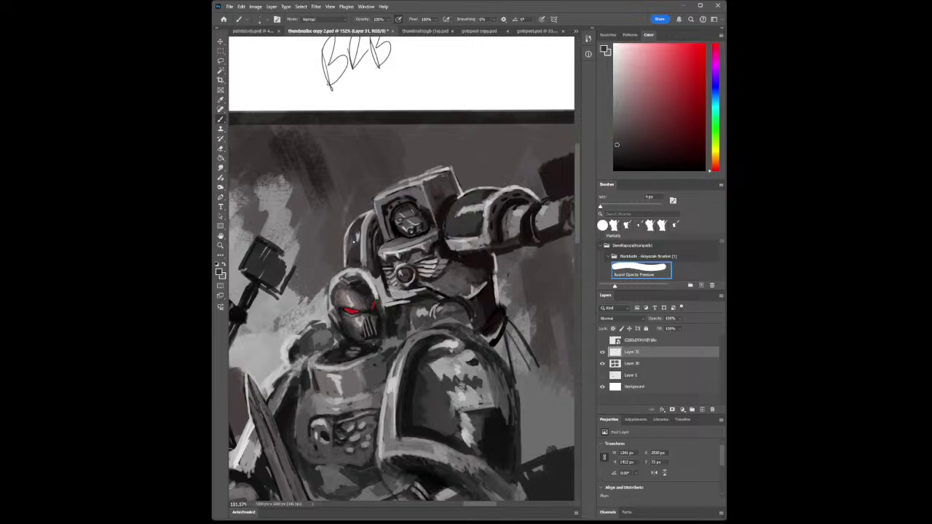
drag(354, 233, 351, 246)
- Sample a light grey and paint a short highlight down the face of the far shoulder pad
click(220, 100)
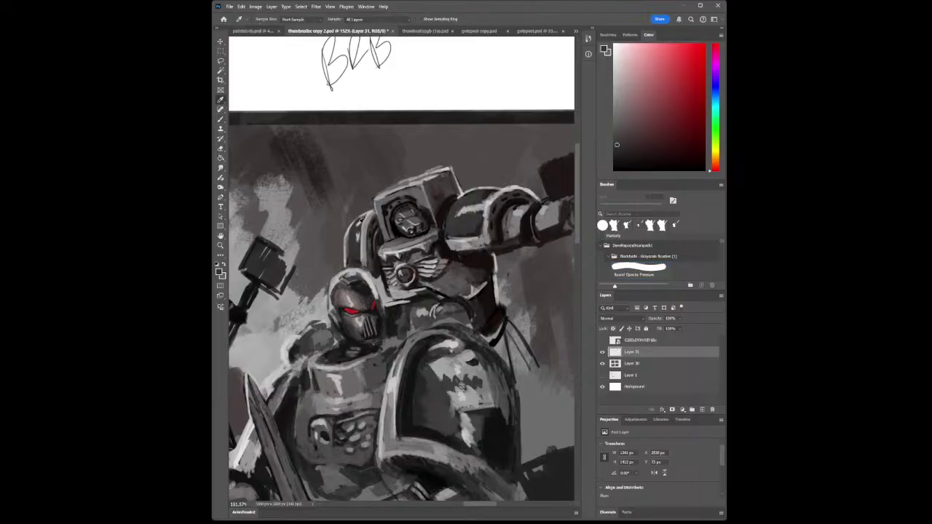
click(359, 237)
key(b)
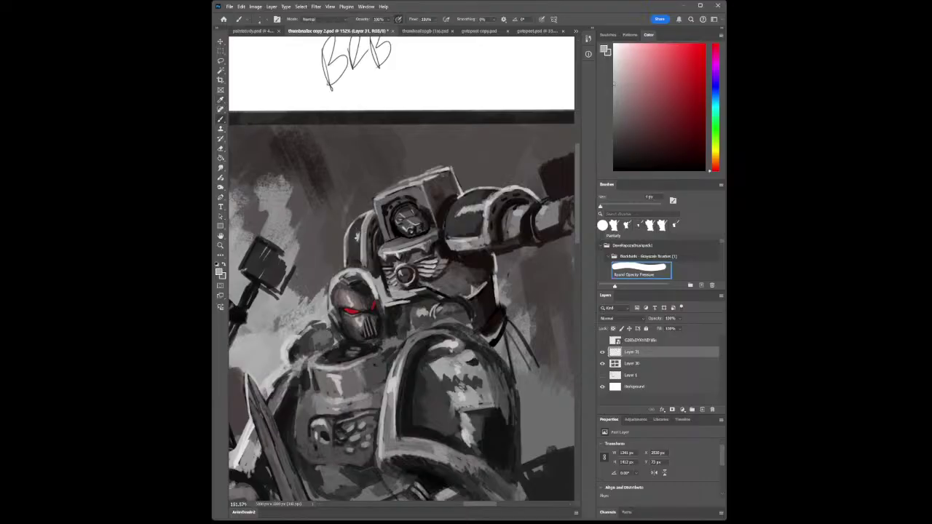
drag(356, 236, 352, 246)
- Sample greys from the rear figure's lower chest and collar edge and touch up the armor around the winged chest ornament
click(220, 245)
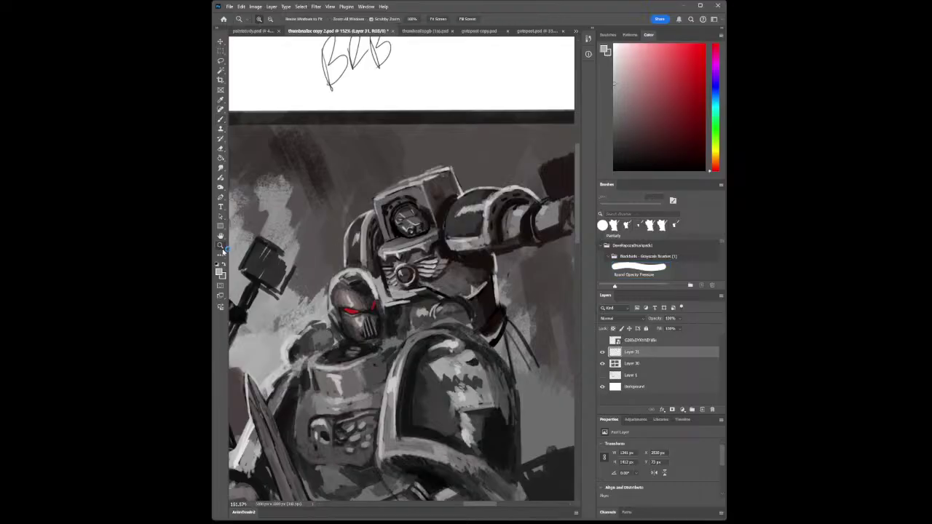
drag(462, 302, 461, 338)
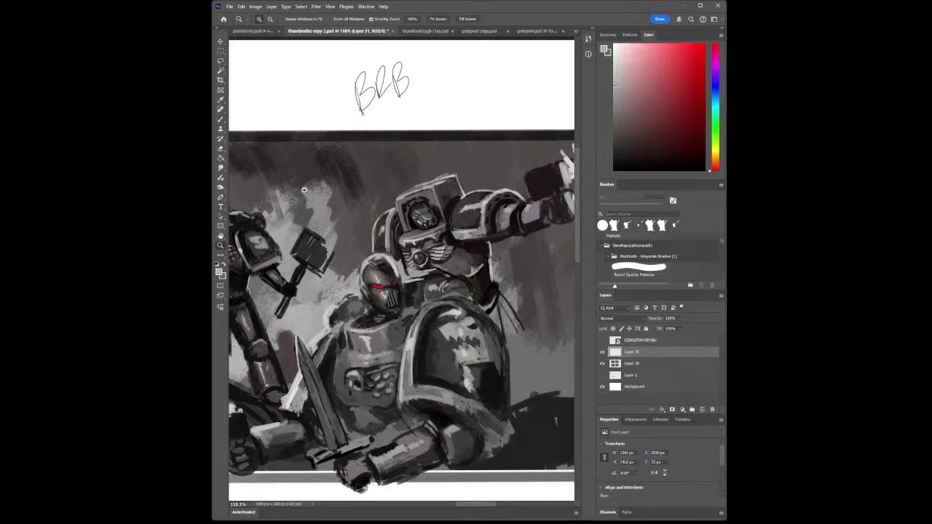
click(221, 99)
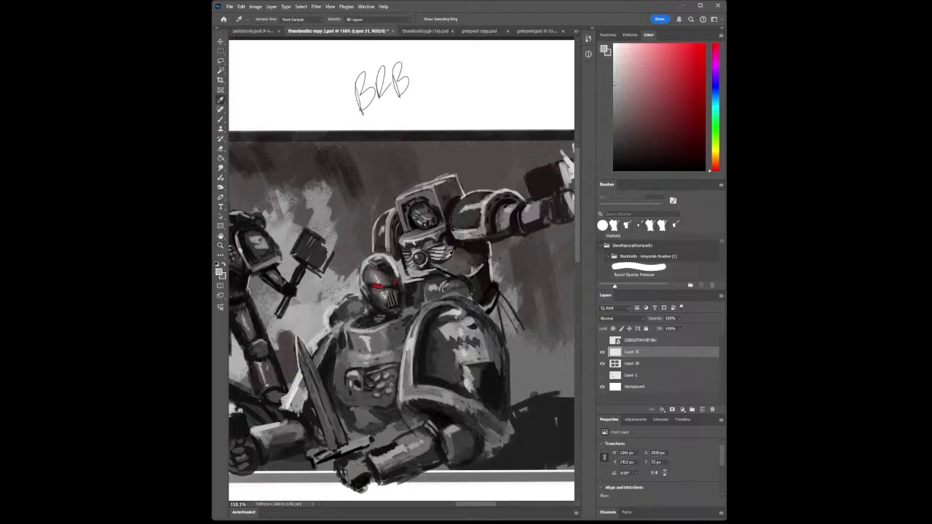
click(457, 262)
click(220, 119)
key(i)
click(417, 237)
click(418, 236)
click(220, 119)
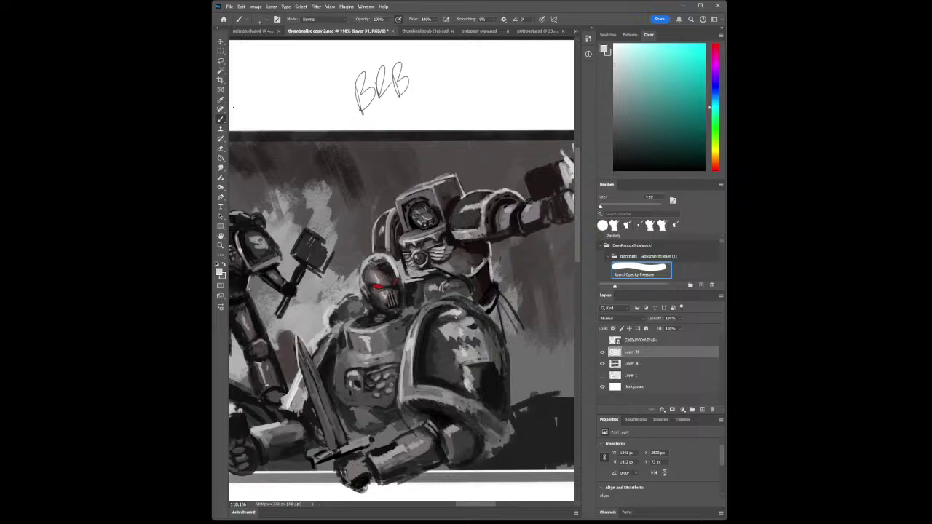
- Sample a dark tone below the raised shoulder, and detail the round center of the winged chest ornament with dark and mid greys
key(i)
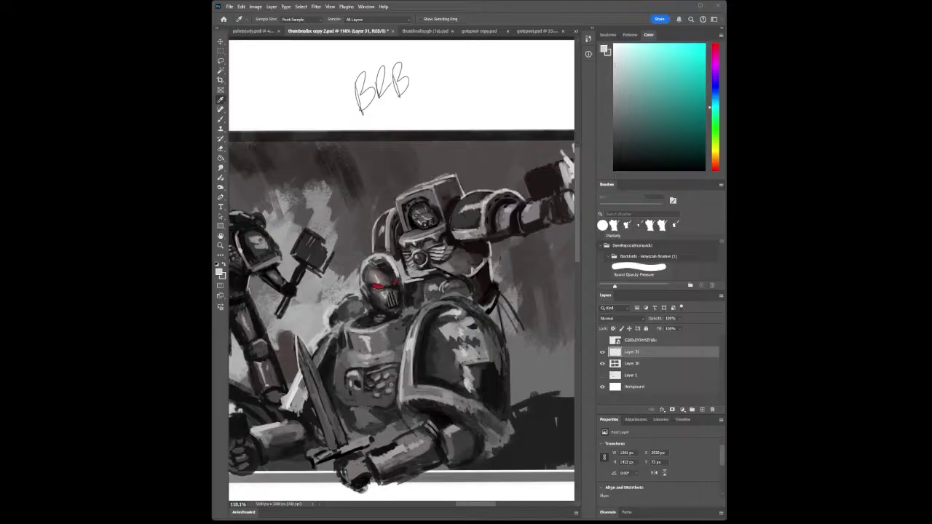
click(480, 248)
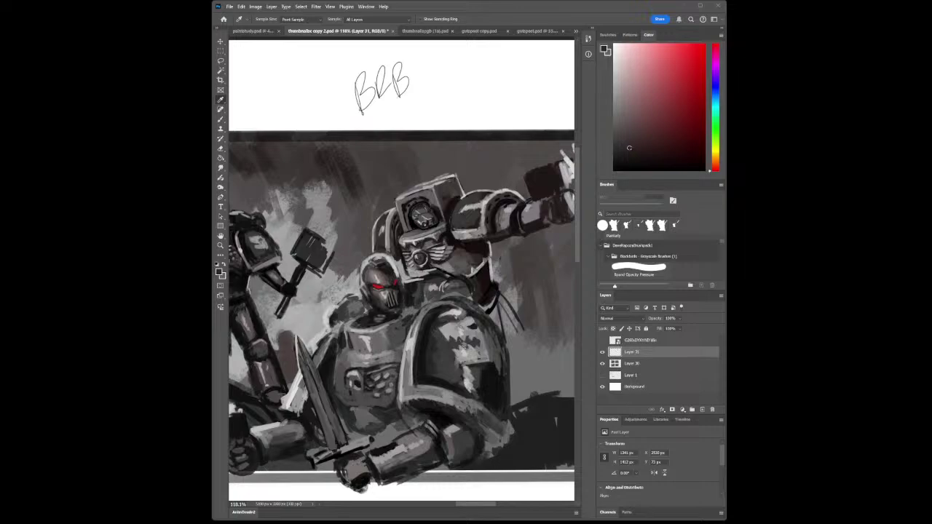
click(221, 246)
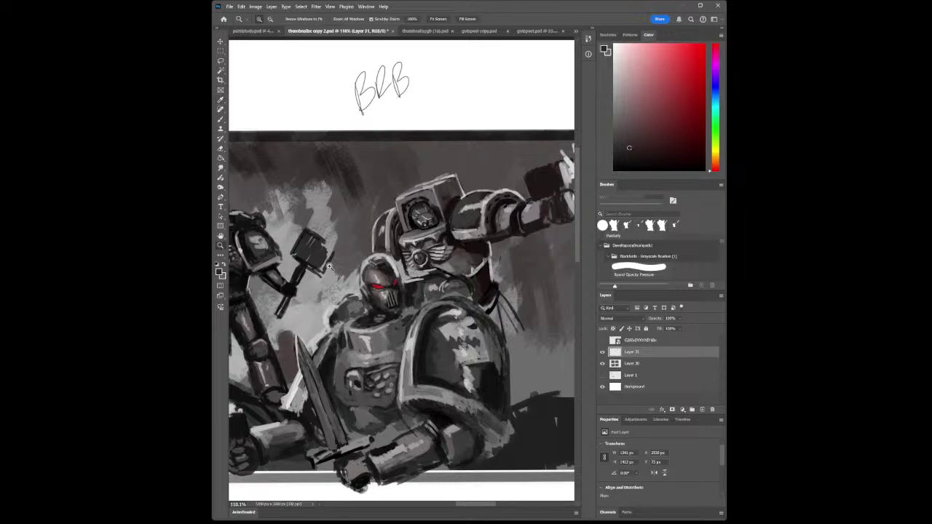
mouse_move(429, 260)
mouse_down()
mouse_move(466, 261)
mouse_move(446, 260)
mouse_up()
click(221, 100)
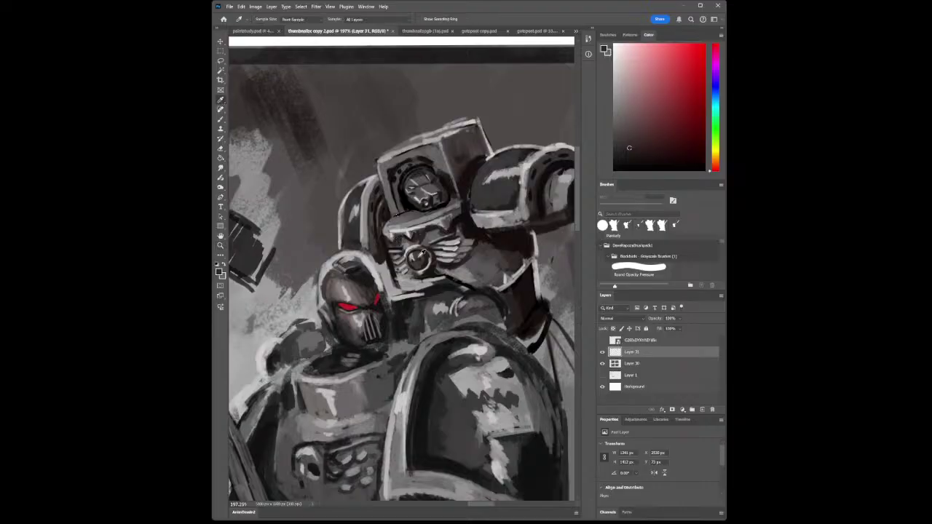
key(b)
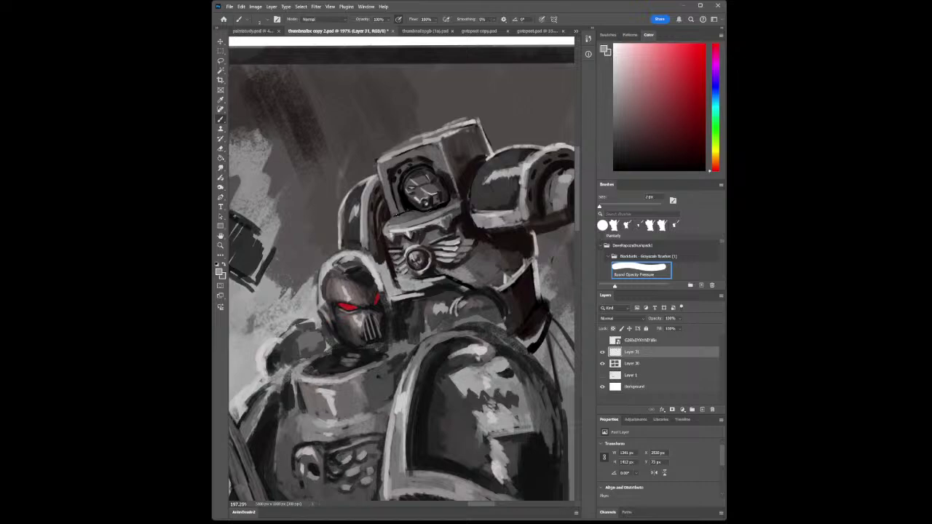
- Sample a near-black and darken the edge of the mouth grille on the front figure's red-eyed helmet
key(z)
drag(430, 269, 399, 286)
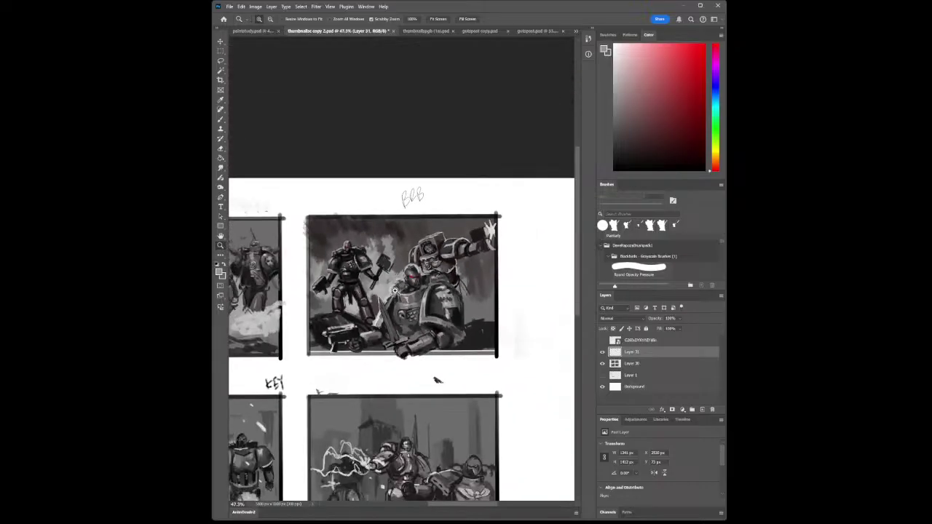
scroll(413, 287, up, 5)
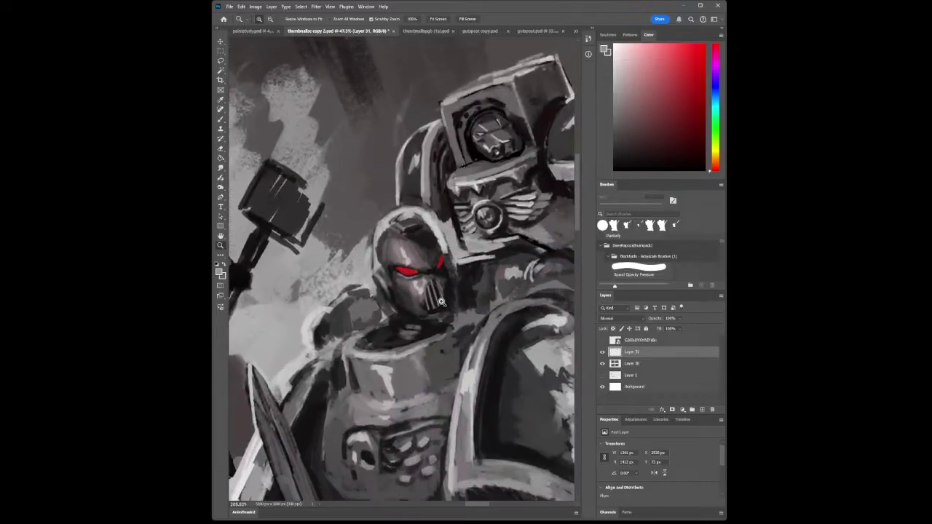
scroll(412, 288, down, 5)
scroll(413, 288, up, 5)
click(221, 100)
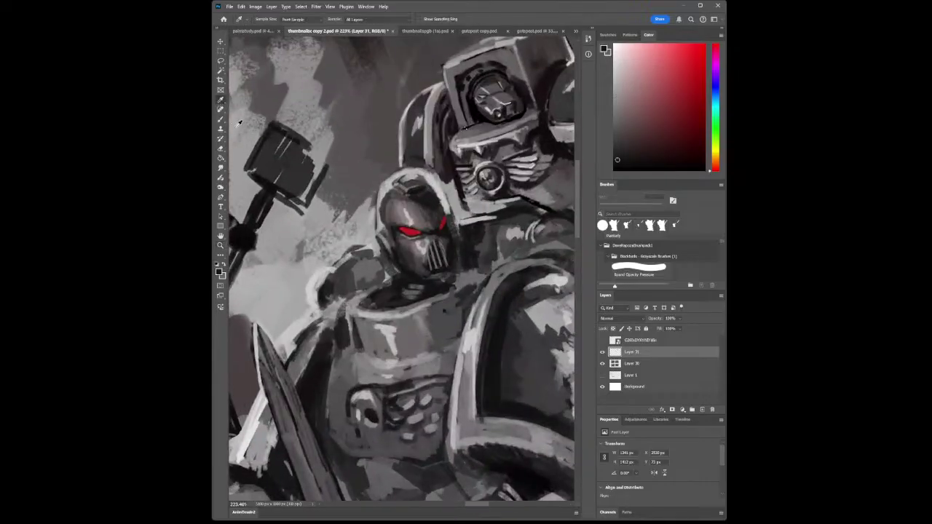
click(221, 119)
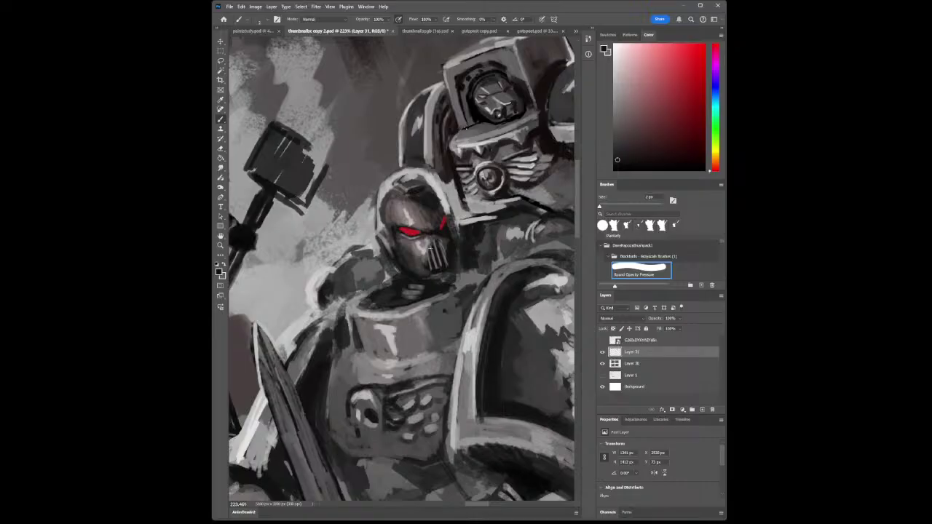
drag(427, 260, 430, 267)
- Sample a mid grey from the cheek below the red eye and brush it over the front helmet's lower cheek
click(220, 246)
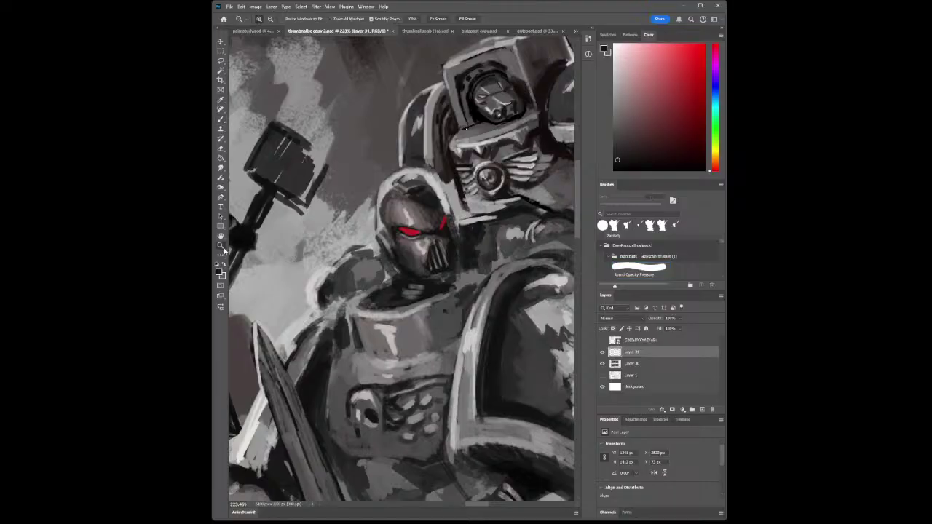
mouse_move(425, 272)
mouse_down()
mouse_move(390, 279)
mouse_move(435, 286)
mouse_up()
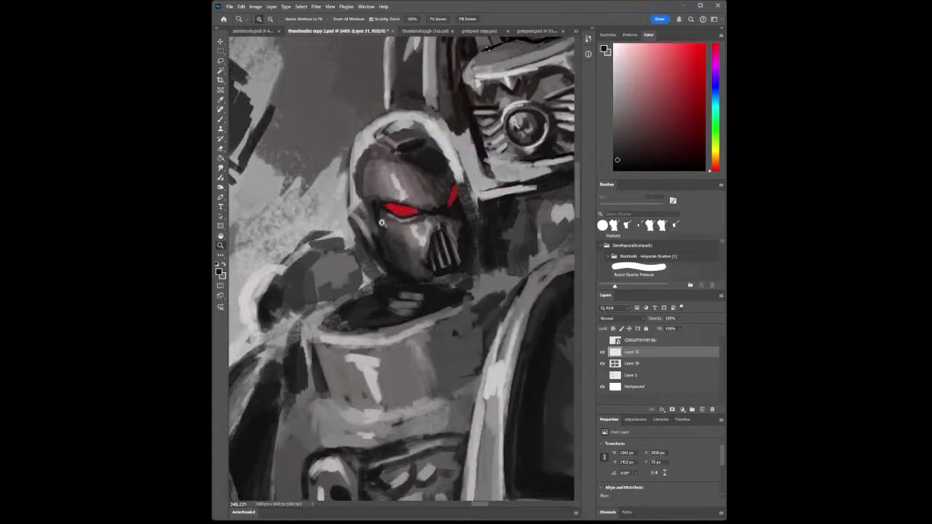
click(221, 100)
click(402, 230)
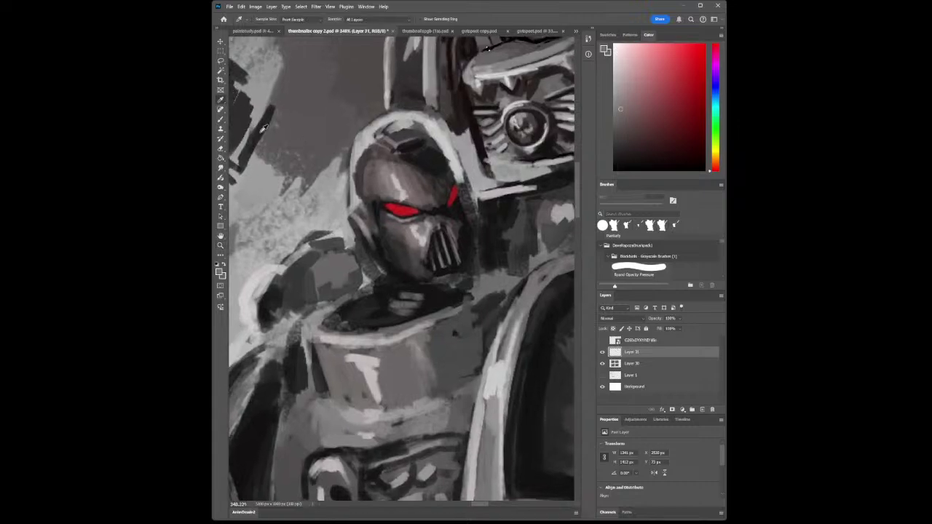
click(221, 119)
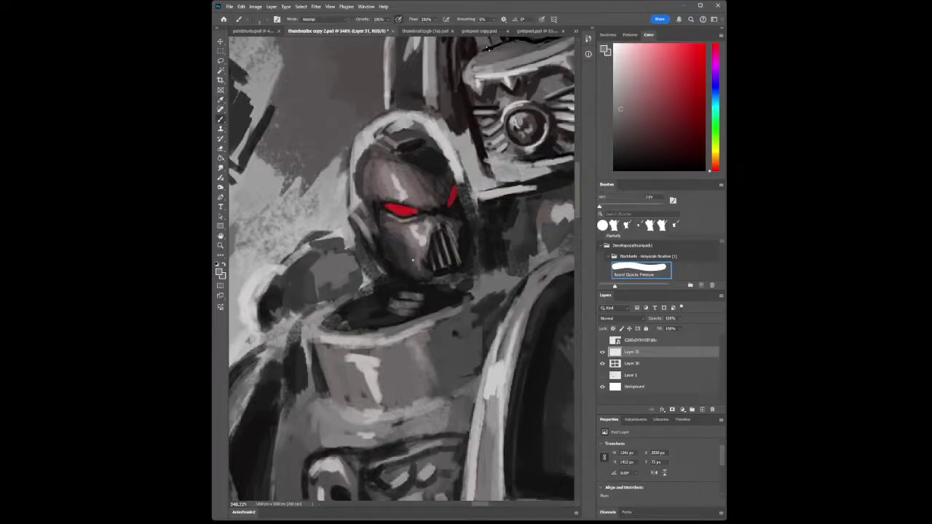
- Sample a lighter grey and add a small highlight stroke along the front helmet's cheek beside the mouth grille
click(220, 100)
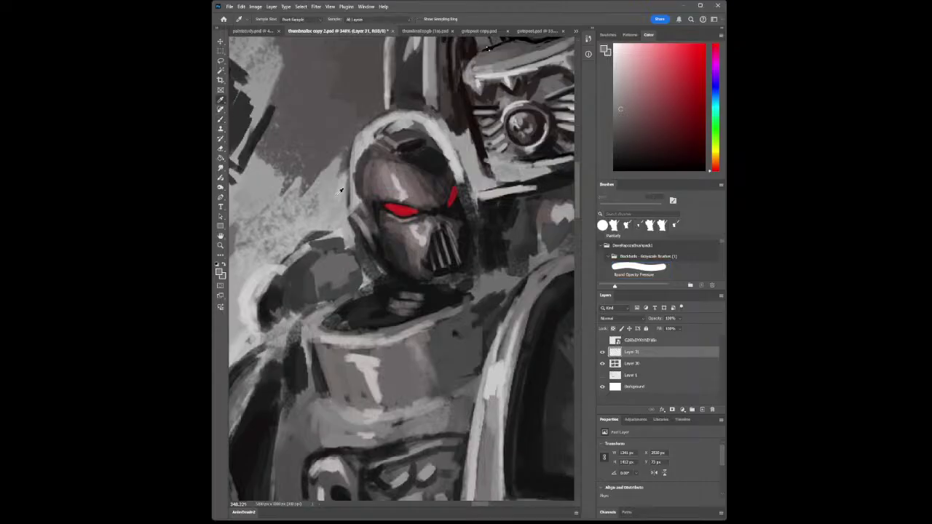
click(222, 121)
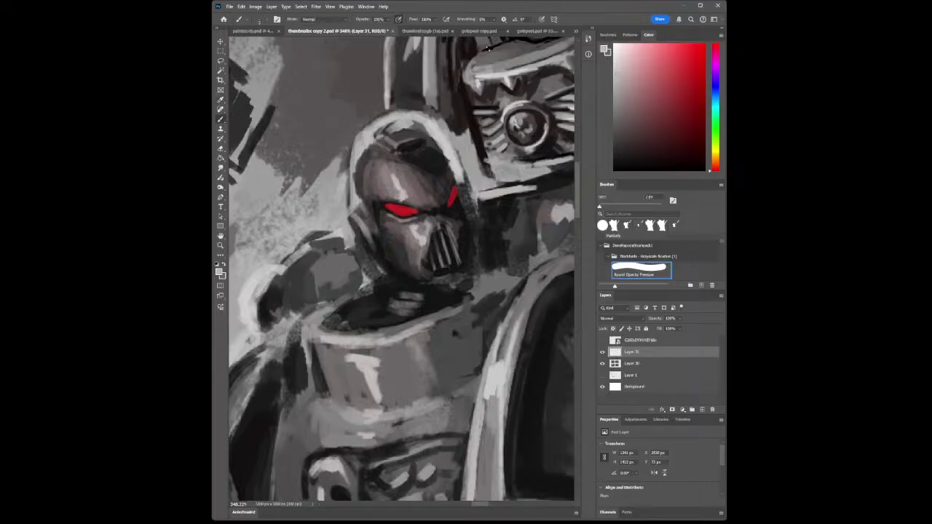
drag(421, 267, 419, 251)
click(220, 246)
drag(443, 249, 403, 281)
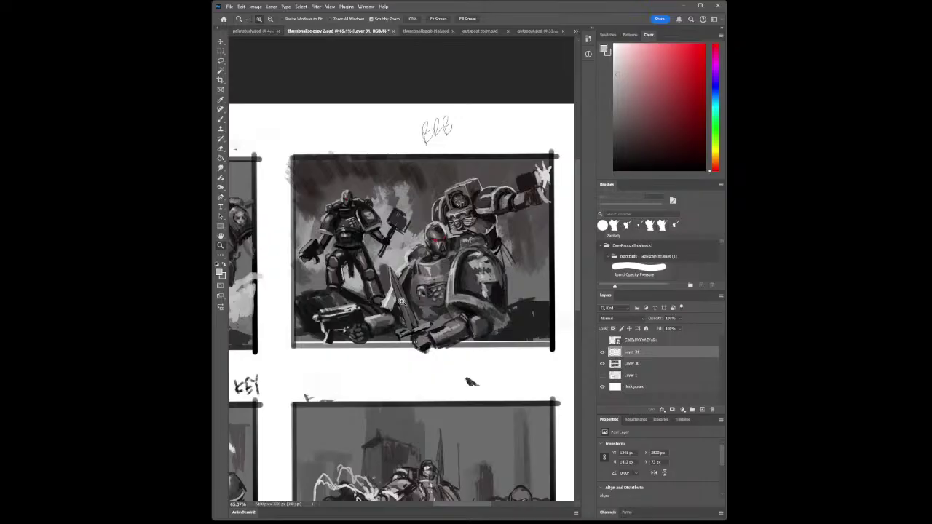
click(464, 248)
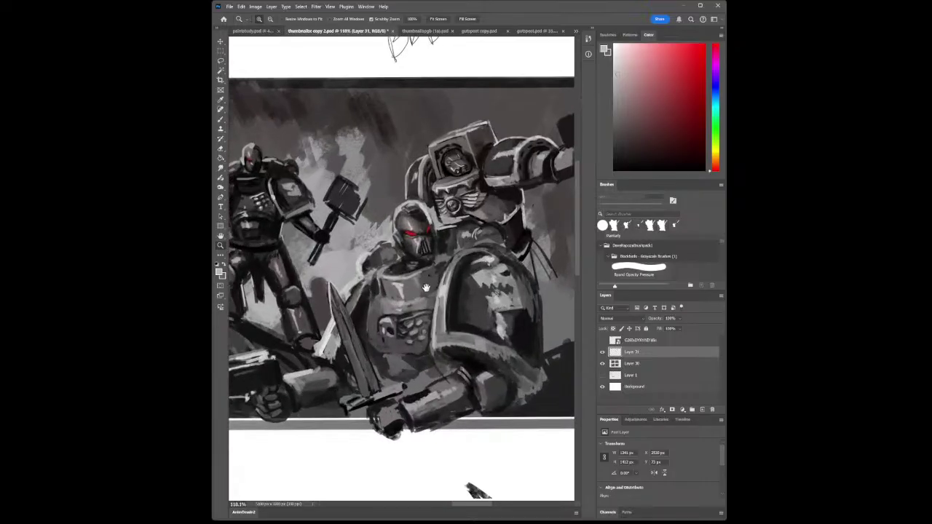
- Brush small light grey strokes over the mouth grille of the hammer-wielding figure's helmet
drag(426, 288, 489, 271)
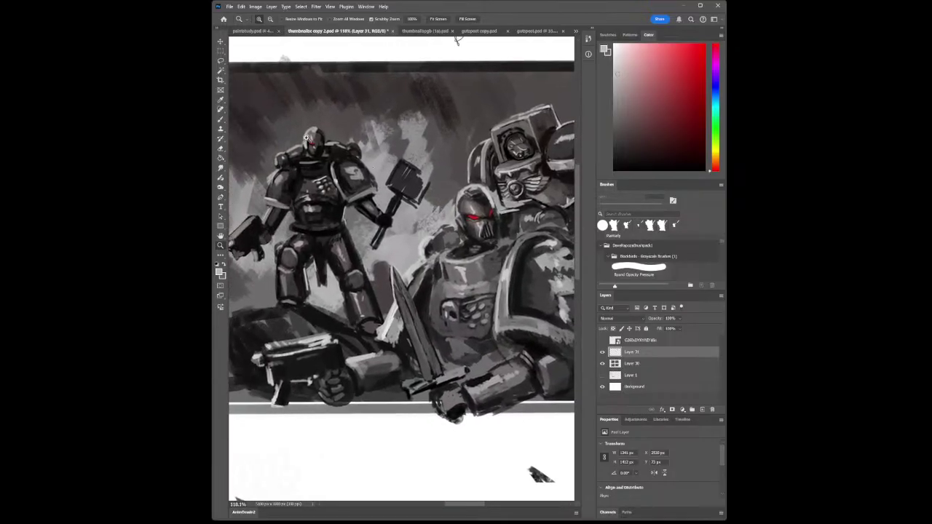
click(306, 137)
click(220, 118)
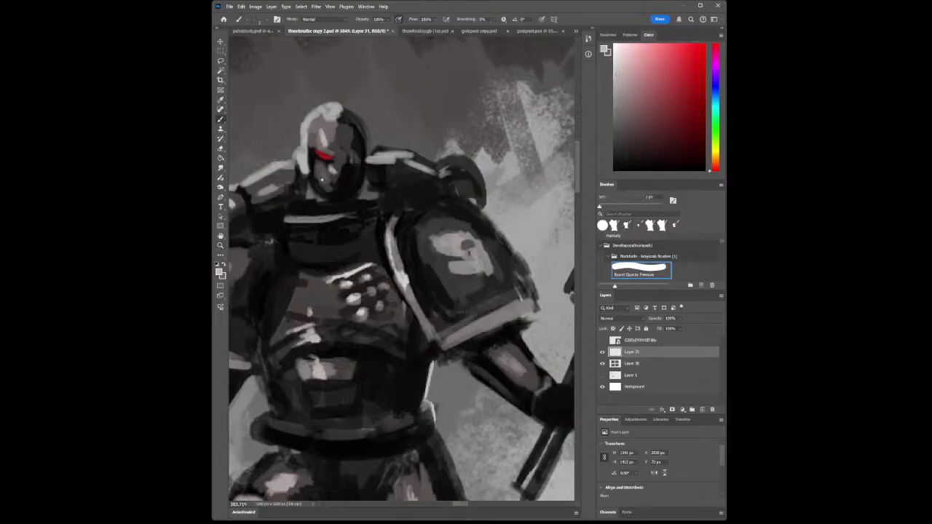
mouse_move(333, 170)
mouse_down()
mouse_move(331, 183)
mouse_move(336, 172)
mouse_up()
mouse_move(345, 163)
mouse_down()
mouse_move(345, 193)
mouse_move(351, 186)
mouse_move(343, 193)
mouse_up()
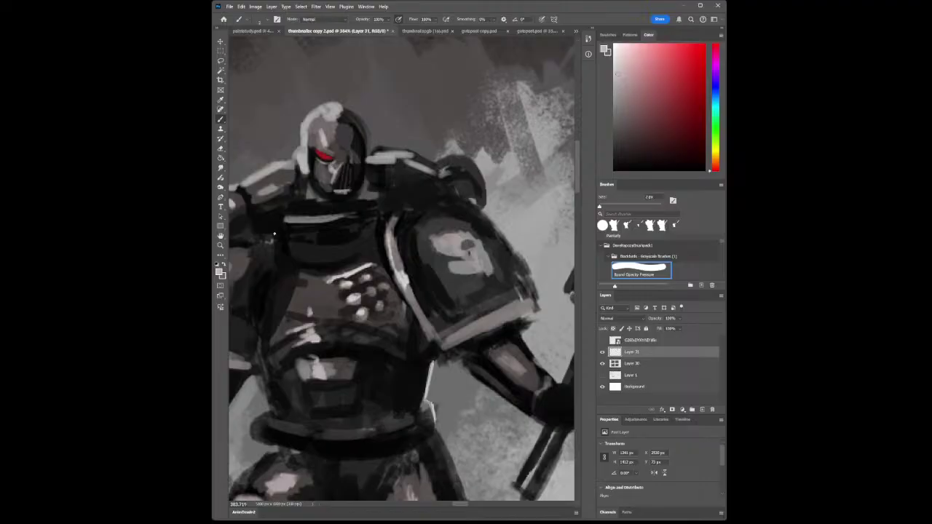
- Sample a near-black from beside the red eye and darken the eye's edge on the hammer figure's helmet
click(221, 247)
mouse_move(410, 284)
mouse_down()
mouse_move(350, 284)
mouse_move(427, 271)
mouse_move(416, 273)
mouse_up()
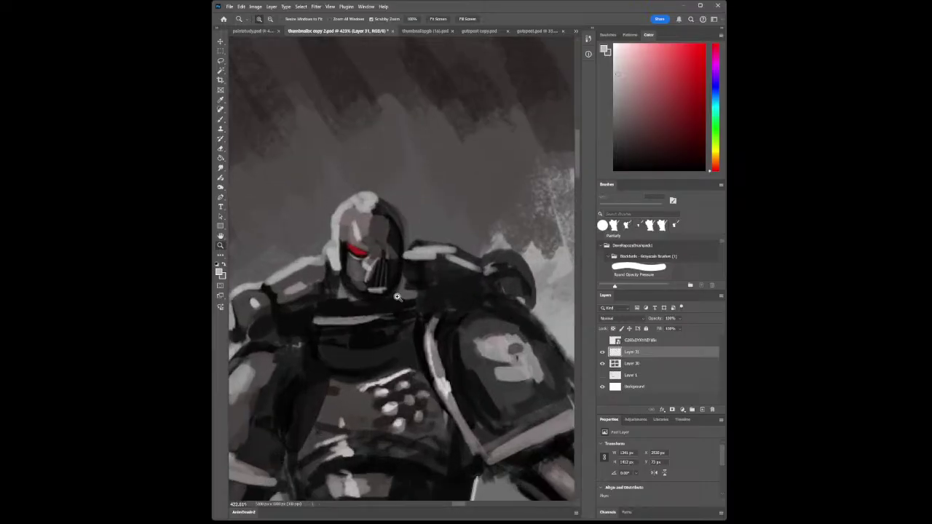
drag(384, 259, 418, 257)
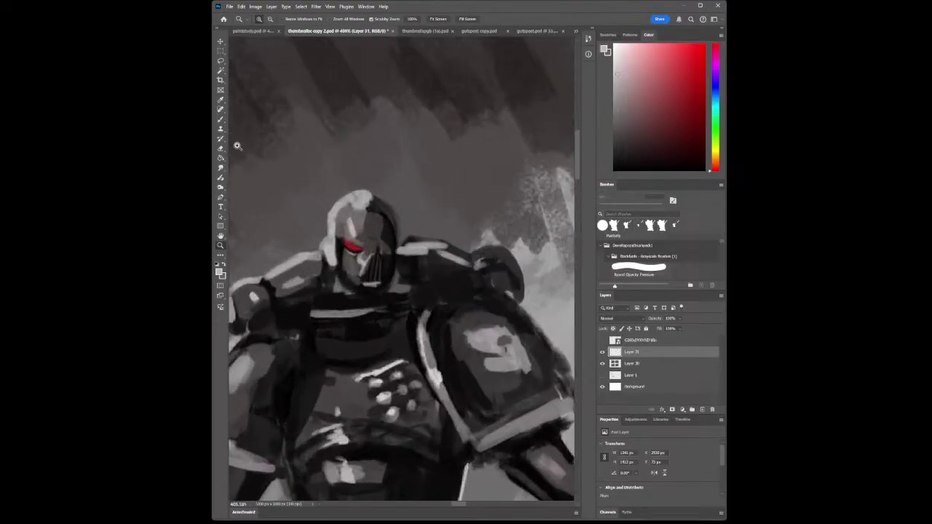
click(221, 101)
click(348, 244)
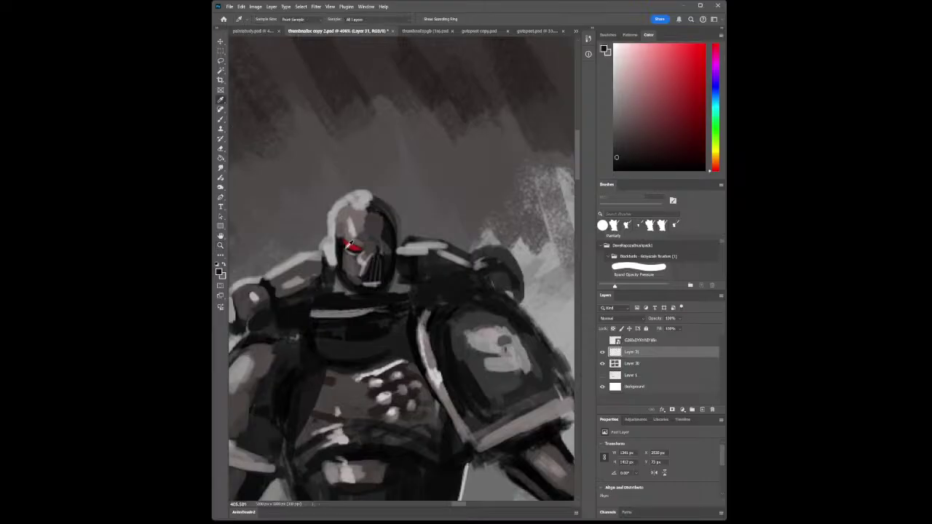
click(220, 120)
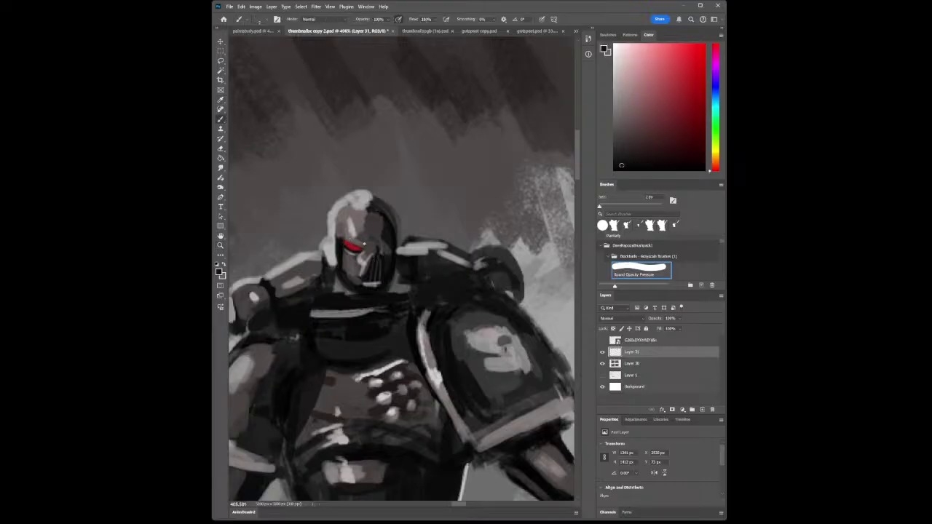
drag(355, 247, 371, 250)
- Sample near-black and dark grey tones and touch up the hammer figure's upper chest armor with small strokes
click(221, 246)
alt+click(411, 324)
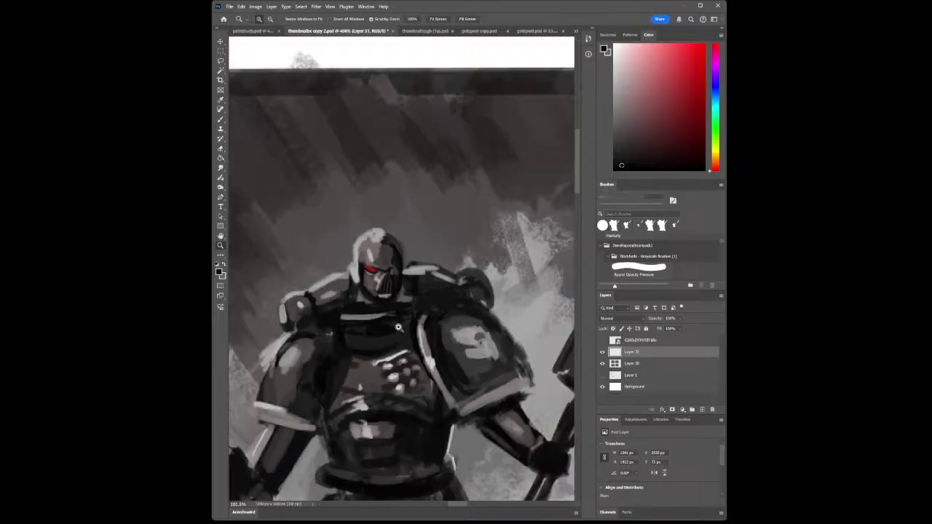
drag(430, 331, 468, 347)
click(222, 102)
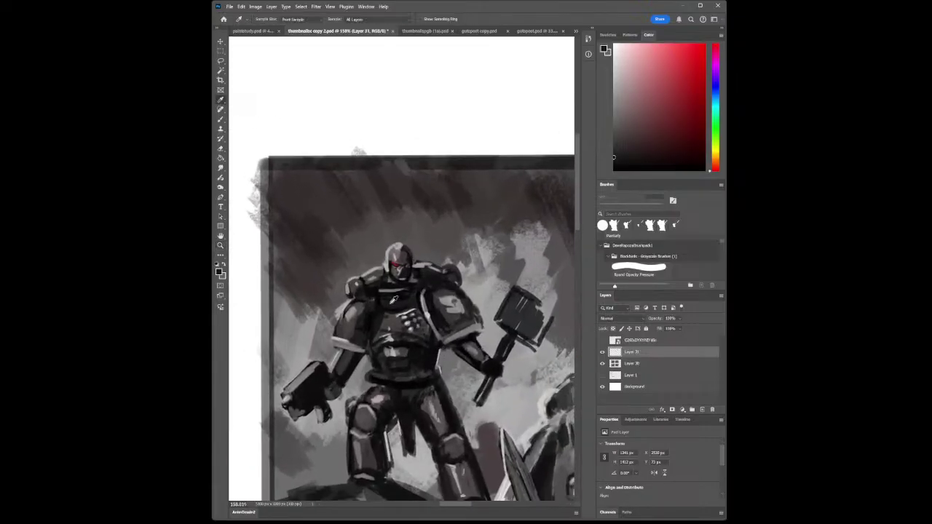
click(286, 197)
click(221, 118)
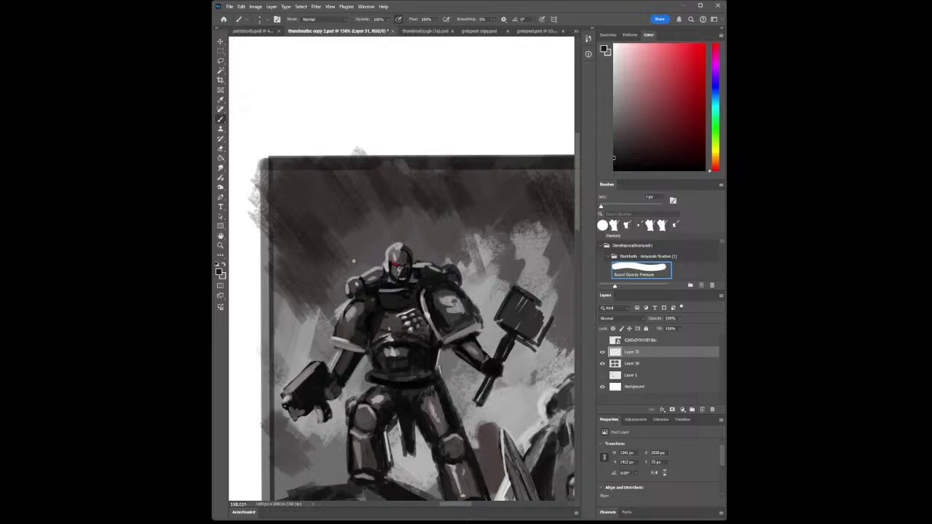
key(i)
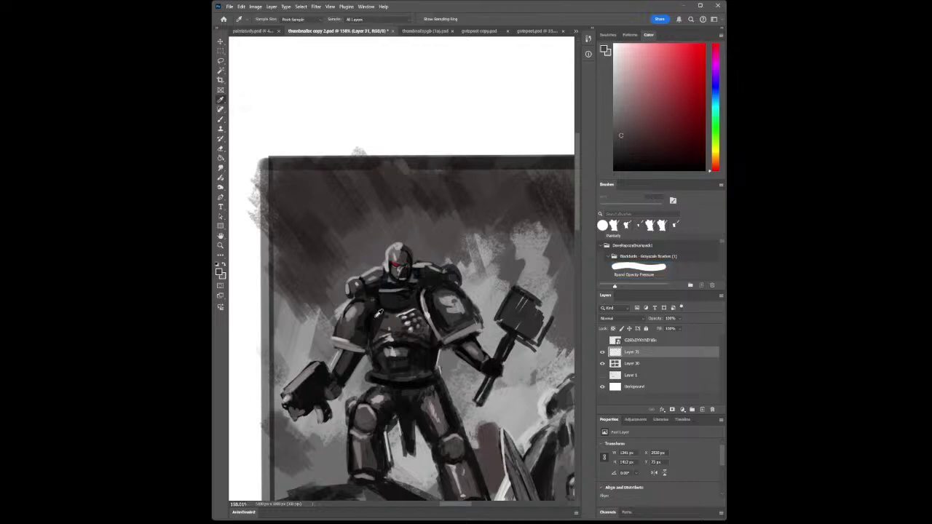
click(379, 314)
click(220, 119)
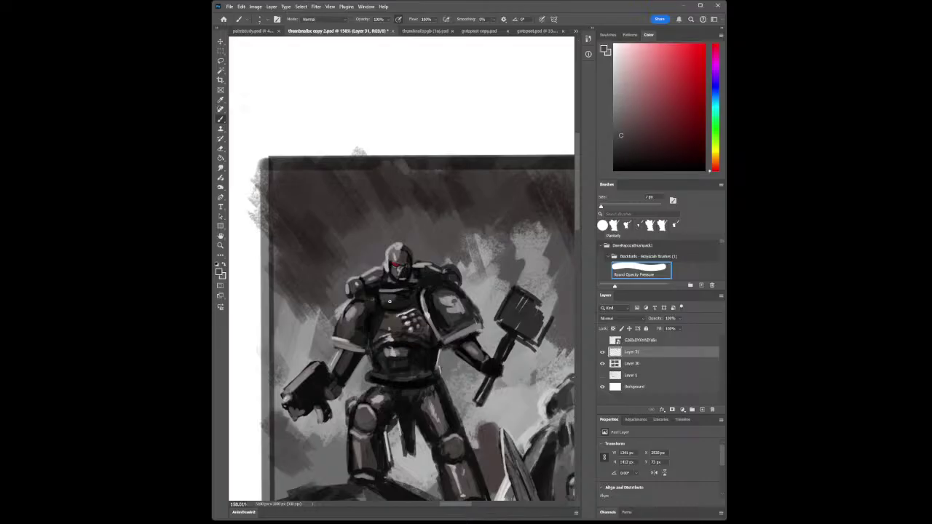
click(221, 109)
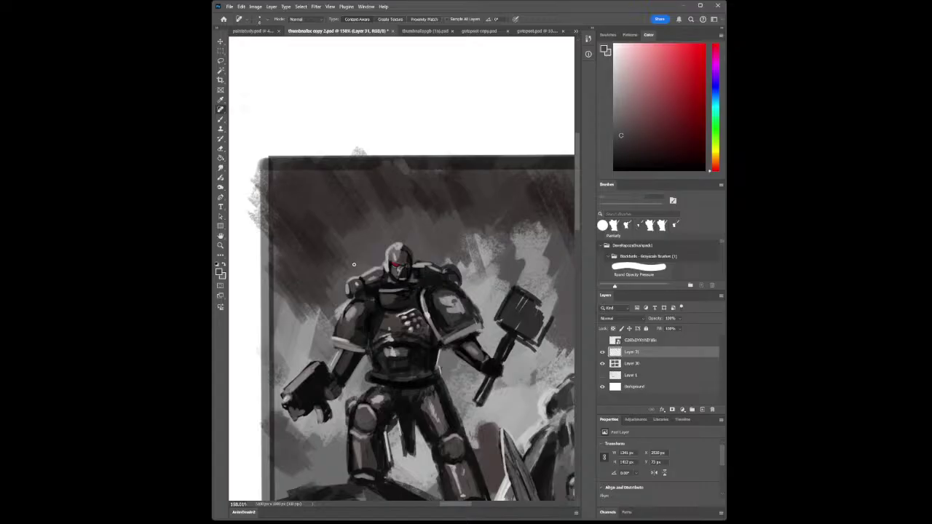
key(i)
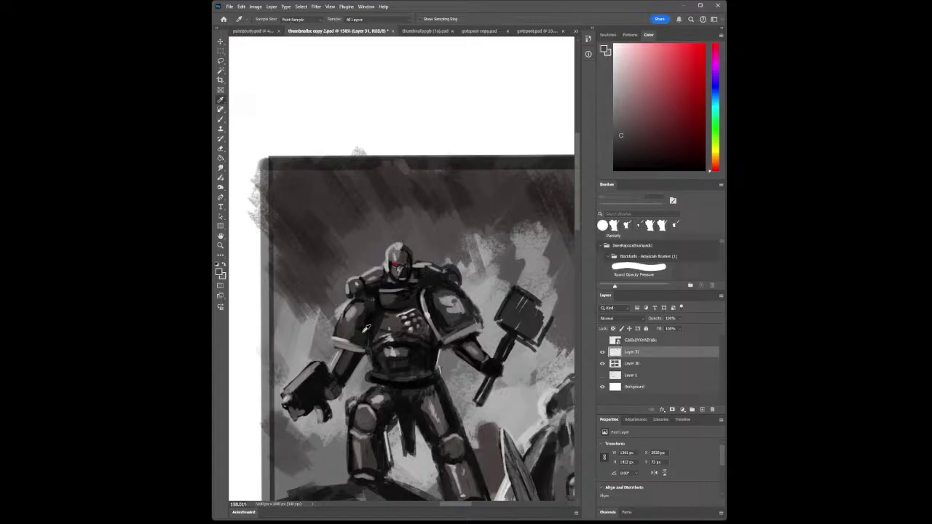
click(354, 280)
key(x)
key(b)
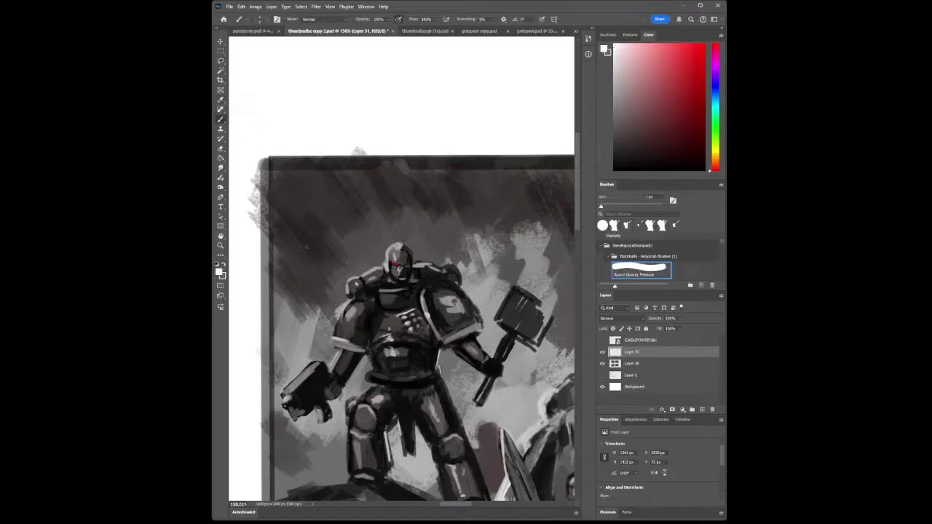
mouse_move(366, 339)
mouse_down()
mouse_move(368, 320)
mouse_move(357, 325)
mouse_up()
key(ctrl+z)
- Sample a near-black beside the gun arm's shoulder and deepen the shadows between that shoulder and the chest
key(i)
click(358, 292)
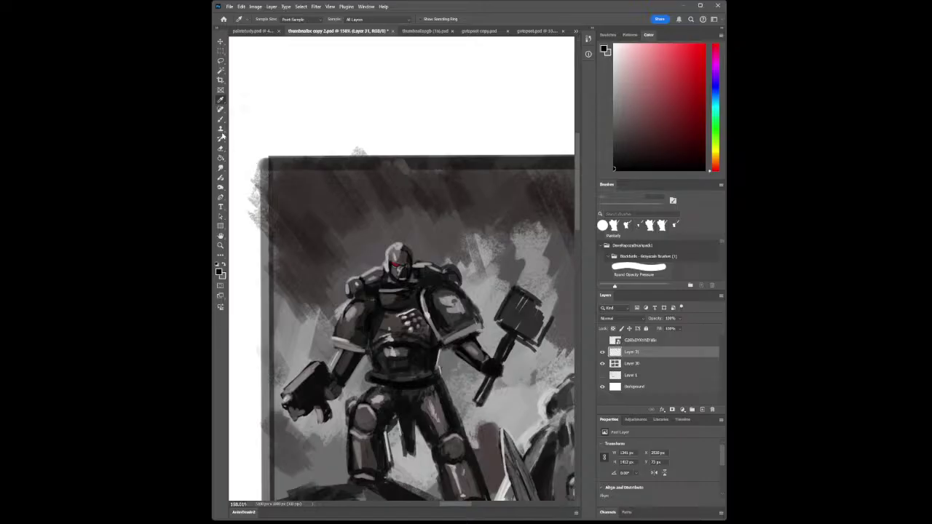
click(221, 119)
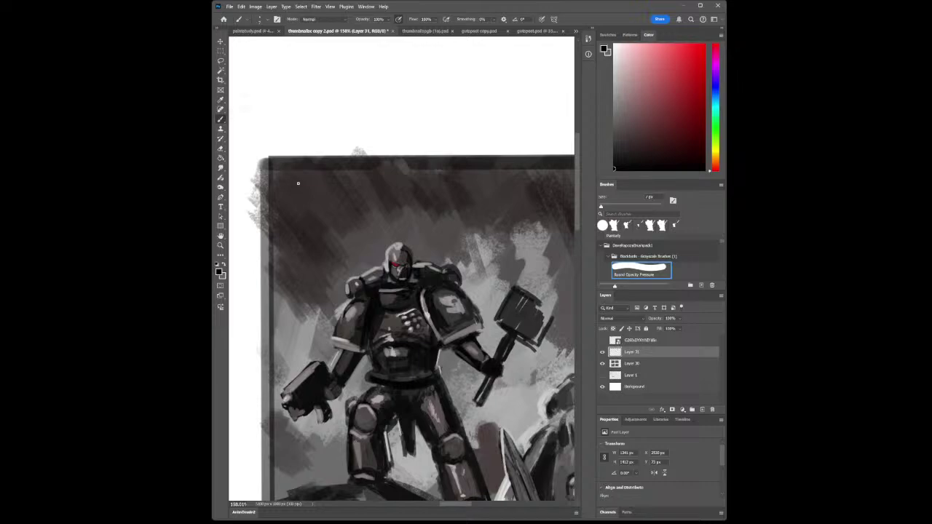
- Sample a dark tone from the gun arm's shoulder pad and darken the pad's inner side
click(221, 245)
alt+click(419, 338)
alt+click(418, 338)
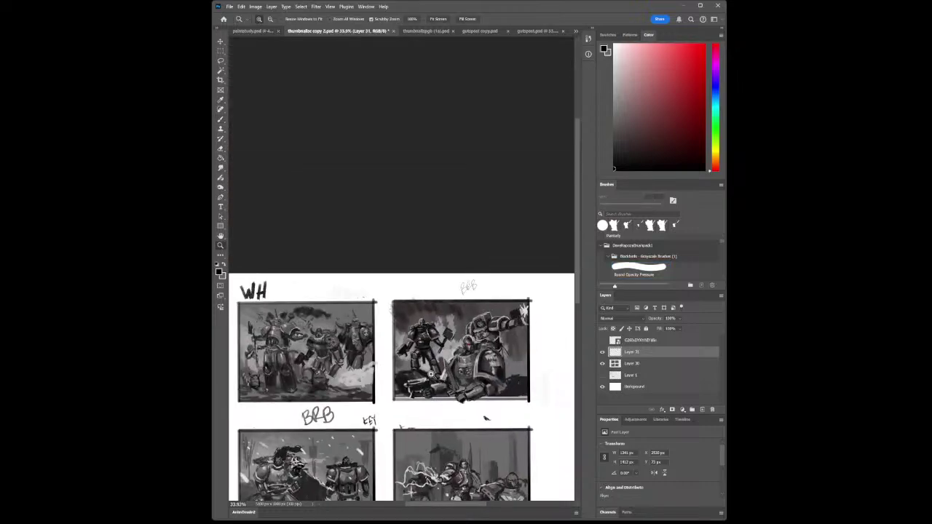
drag(420, 360, 463, 362)
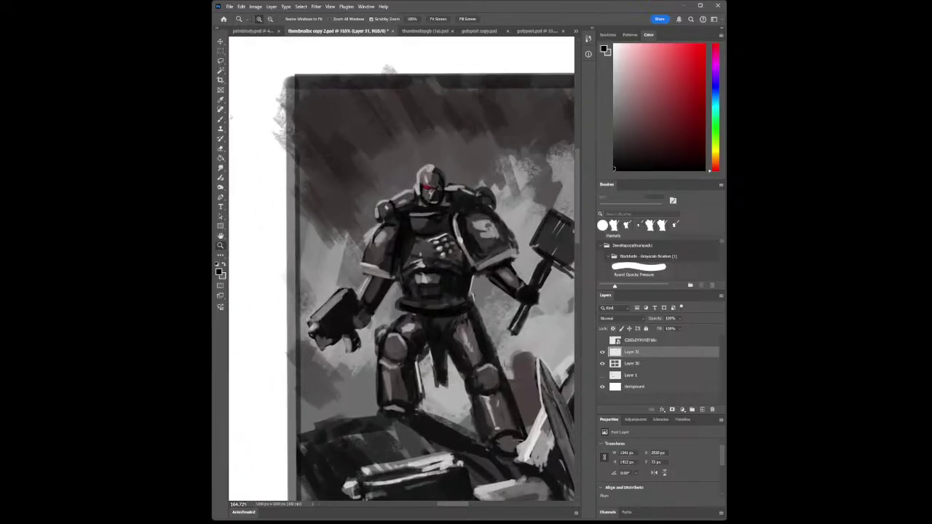
click(220, 99)
click(373, 239)
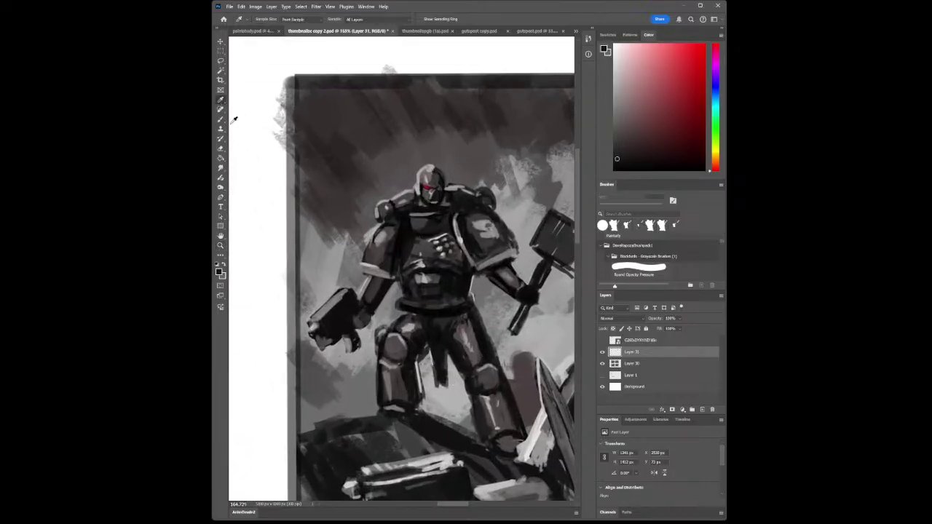
click(221, 119)
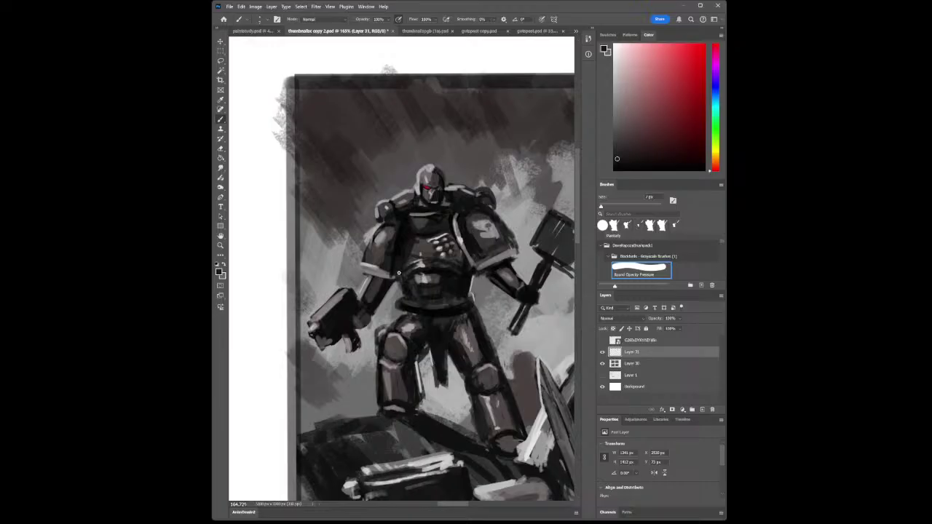
- Paint the trim along the inner edge of the gun arm's shoulder pad with sampled light and mid greys
key(i)
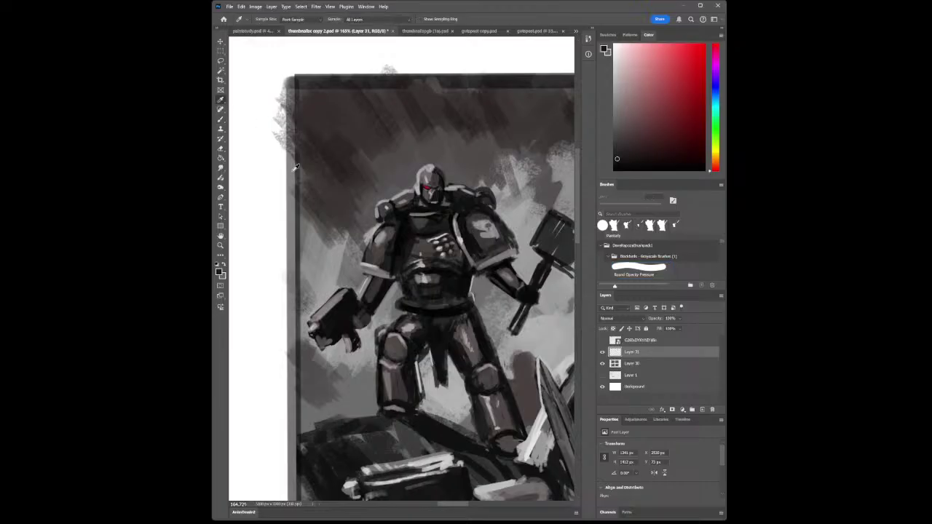
click(297, 172)
key(b)
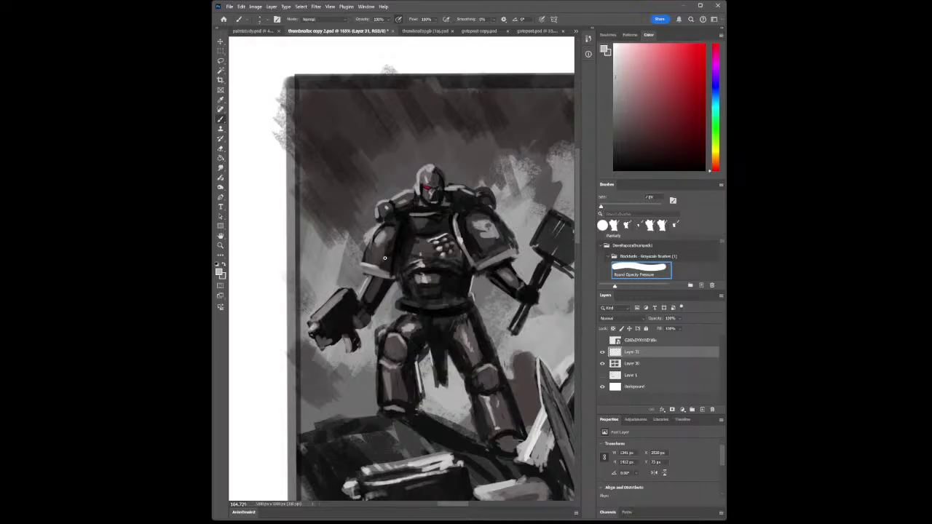
drag(384, 260, 396, 221)
click(221, 101)
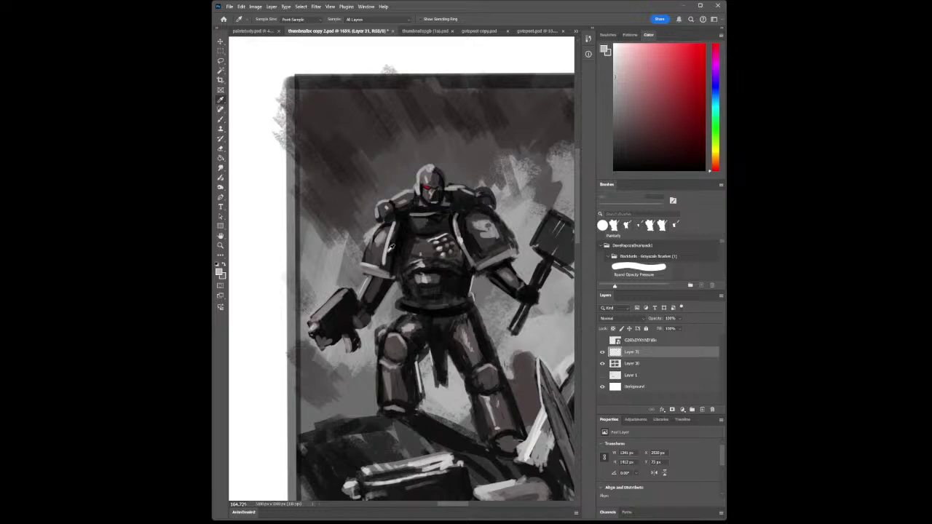
click(380, 268)
key(b)
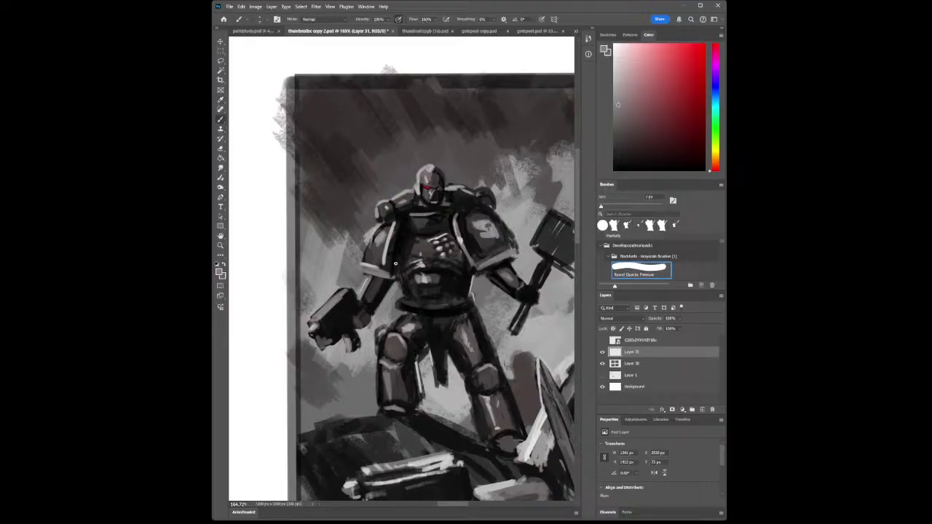
drag(395, 264, 397, 222)
- Sample a mid grey from the hammer figure's helmet and brush it over the helmet's shaded side
key(i)
click(435, 175)
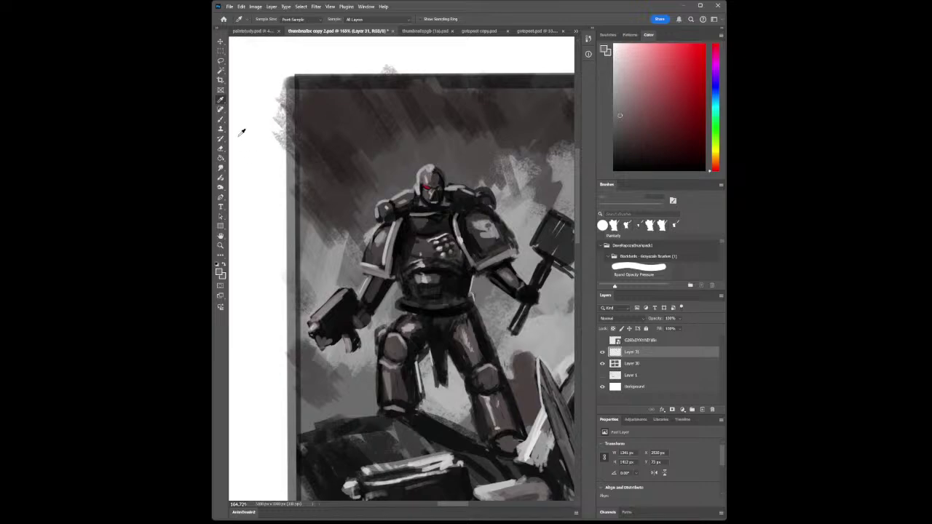
click(221, 120)
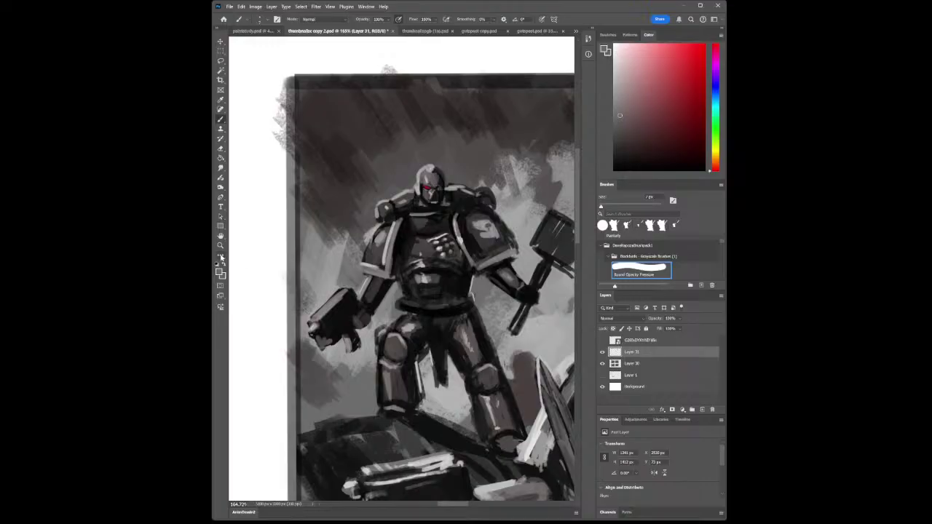
- Add a new layer directly above Layer 1
key(z)
mouse_move(495, 267)
mouse_down()
mouse_move(477, 270)
mouse_move(495, 270)
mouse_up()
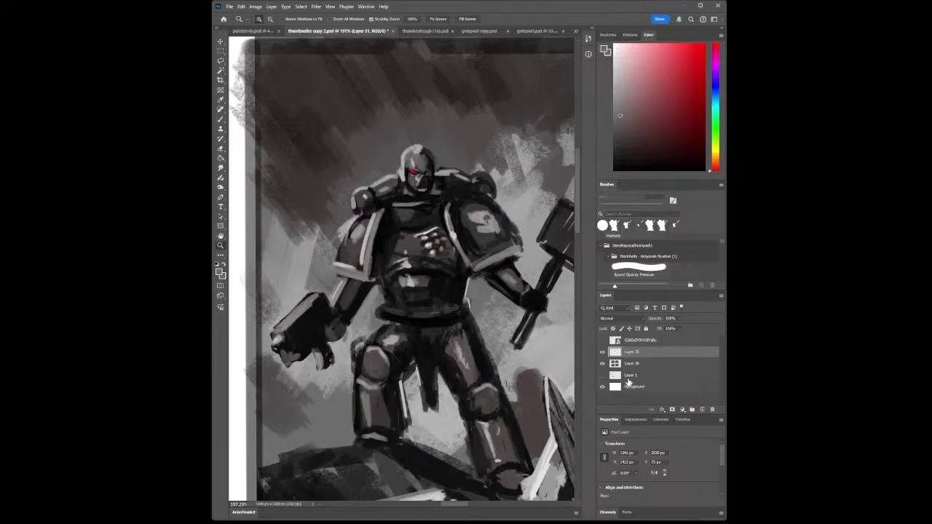
click(630, 376)
click(702, 410)
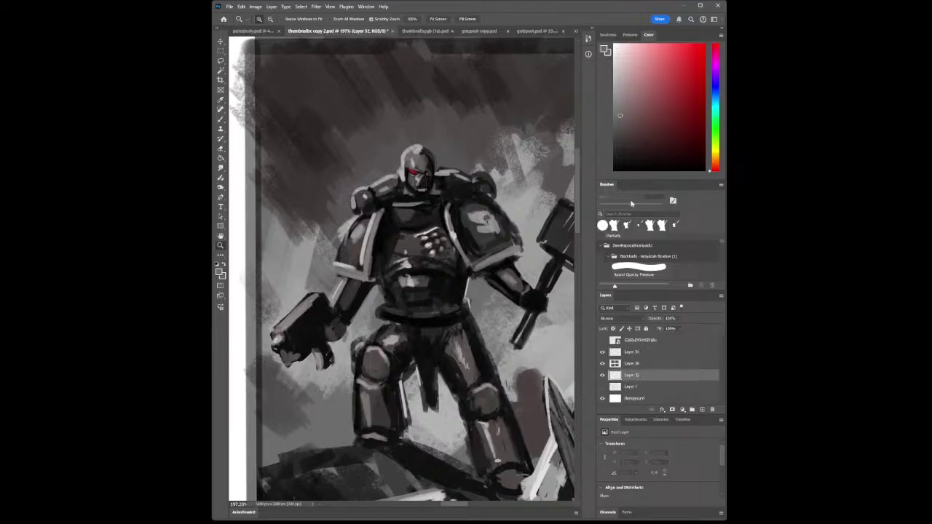
- Pick a darker neutral grey, dab it over the hammer arm's shoulder pad on the new layer, and enlarge the round brush
click(614, 133)
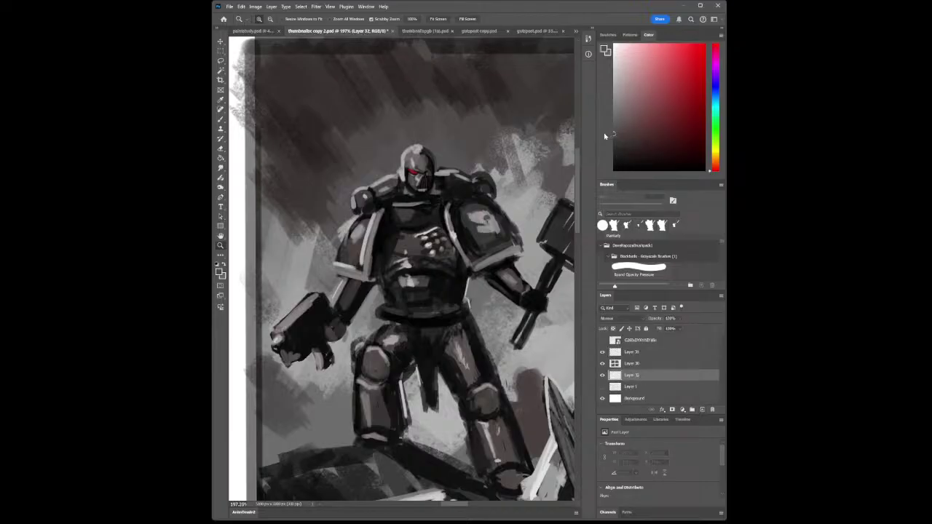
click(221, 118)
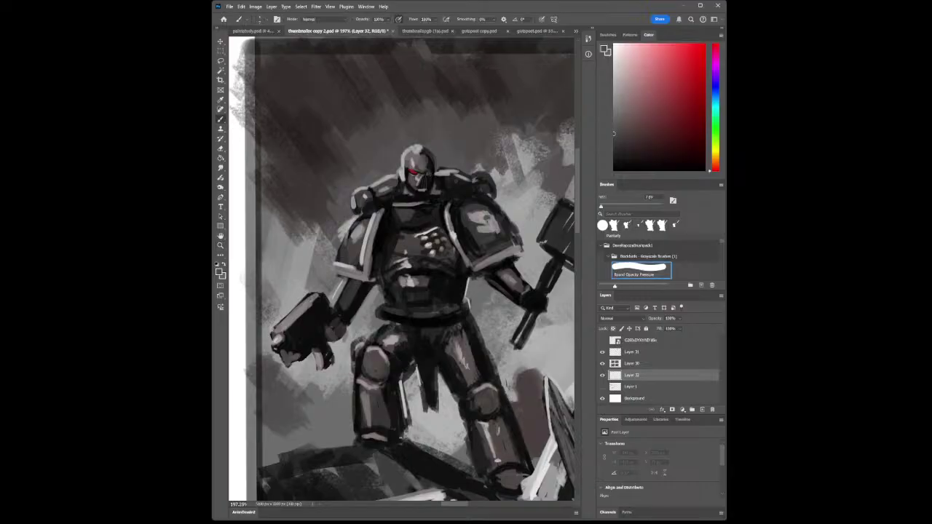
click(484, 217)
key(bracketright)
key(bracketright)
key(bracketright)
key(bracketright)
key(bracketright)
- Merge Layer 31 and Layer 30 into a single layer
click(634, 364)
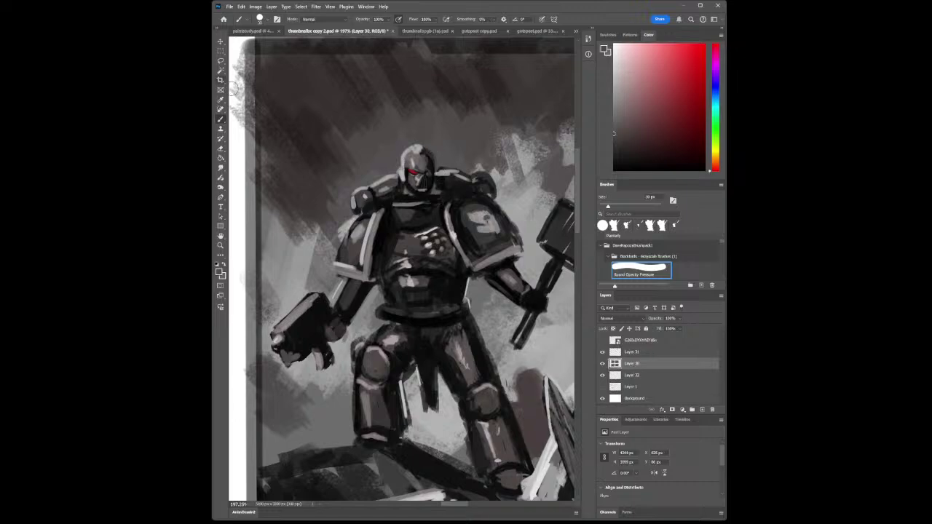
shift+click(640, 354)
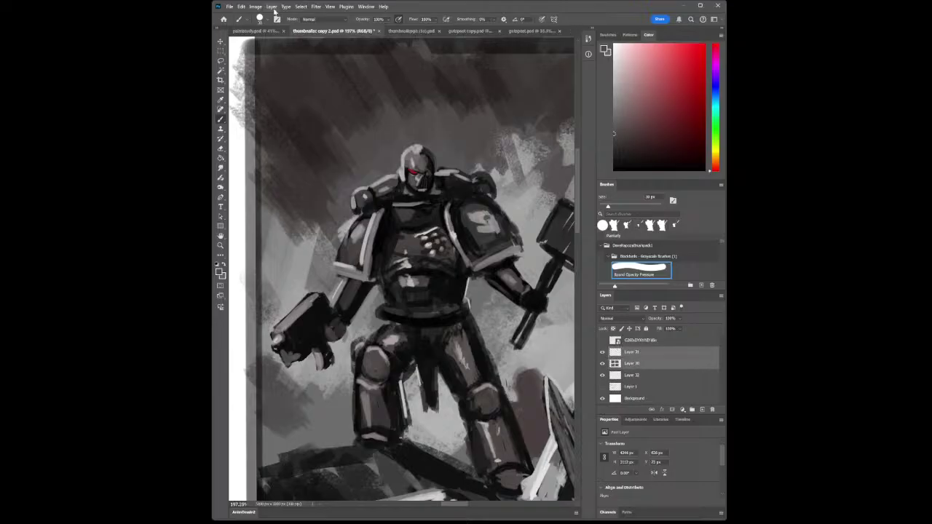
key(ctrl+e)
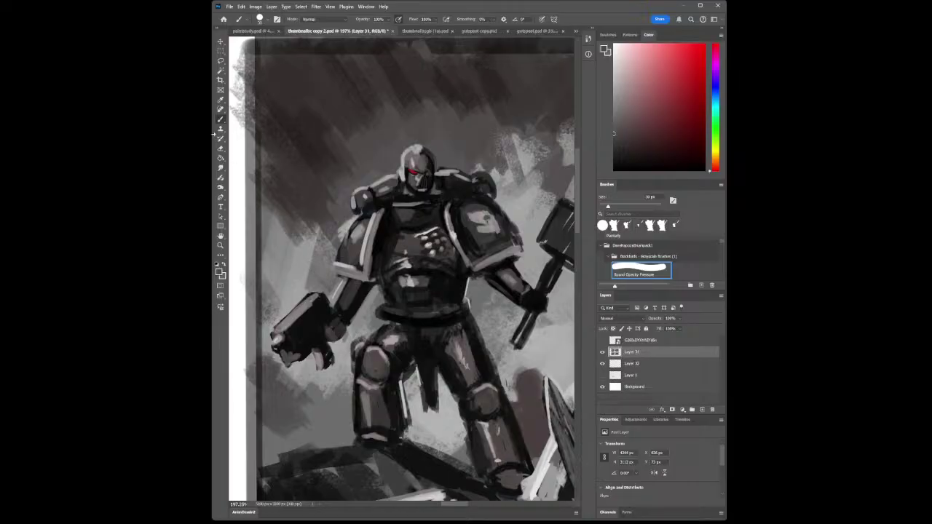
- Lasso the hammer figure's head and move it down so it sits lower between the shoulders, then deselect
click(222, 70)
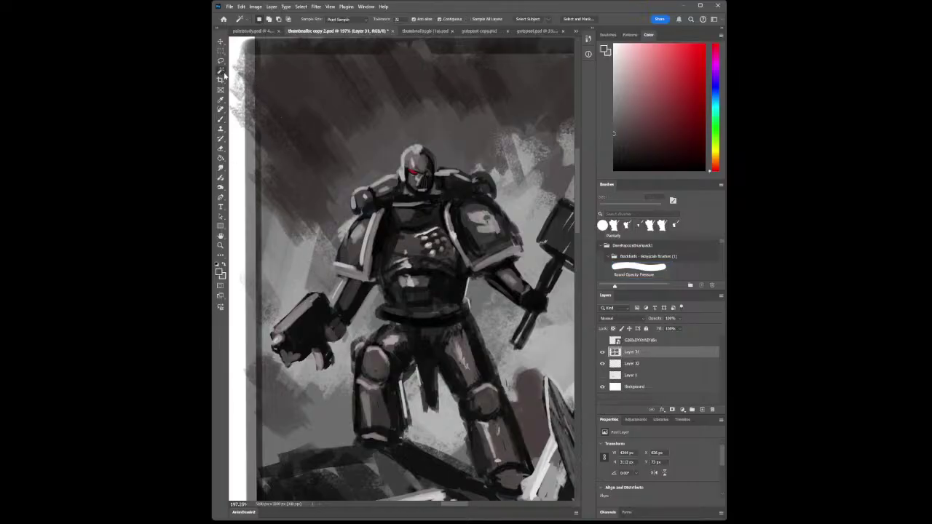
click(221, 61)
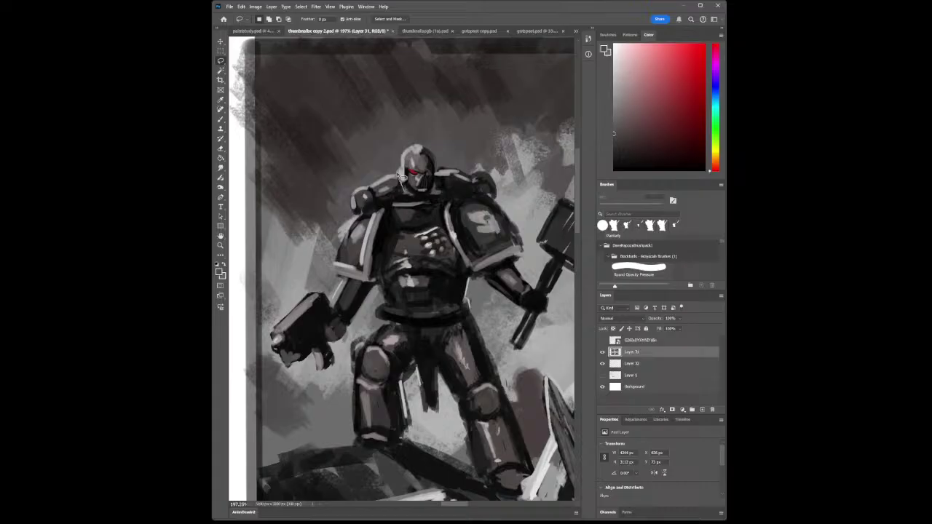
mouse_move(403, 178)
mouse_down()
mouse_move(432, 143)
mouse_move(436, 191)
mouse_move(405, 198)
mouse_move(400, 182)
mouse_move(420, 170)
mouse_move(417, 182)
mouse_up()
click(220, 42)
key(ctrl+d)
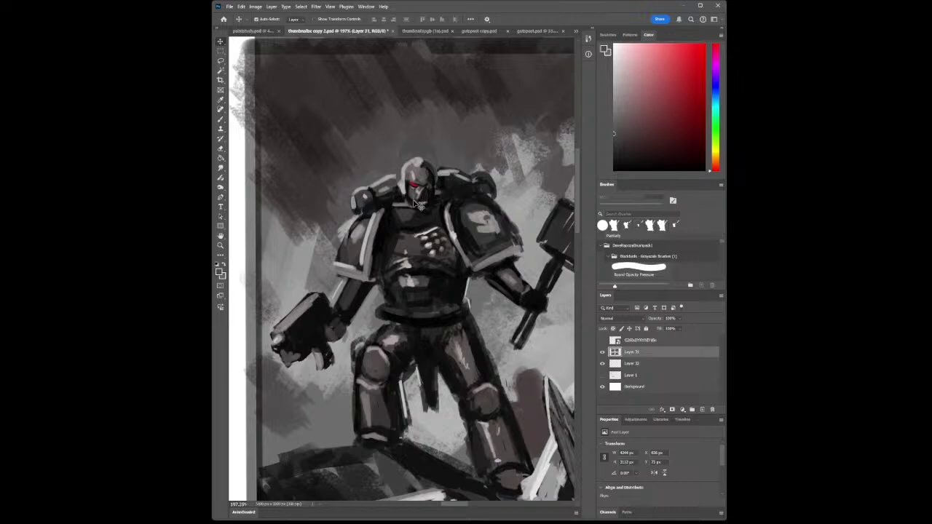
- Sample a mid grey beside the lowered helmet and reduce the round brush size for touching up the surrounding area
click(221, 100)
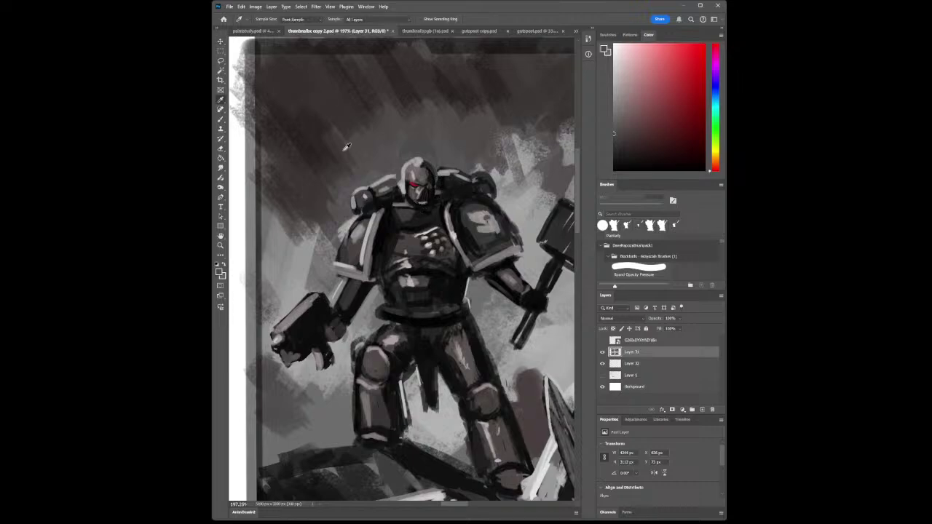
click(393, 181)
click(220, 129)
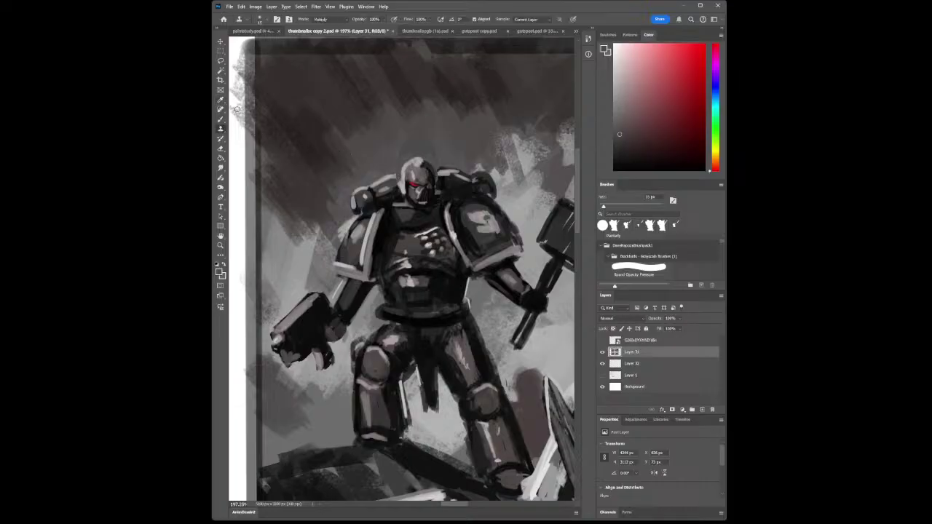
click(221, 119)
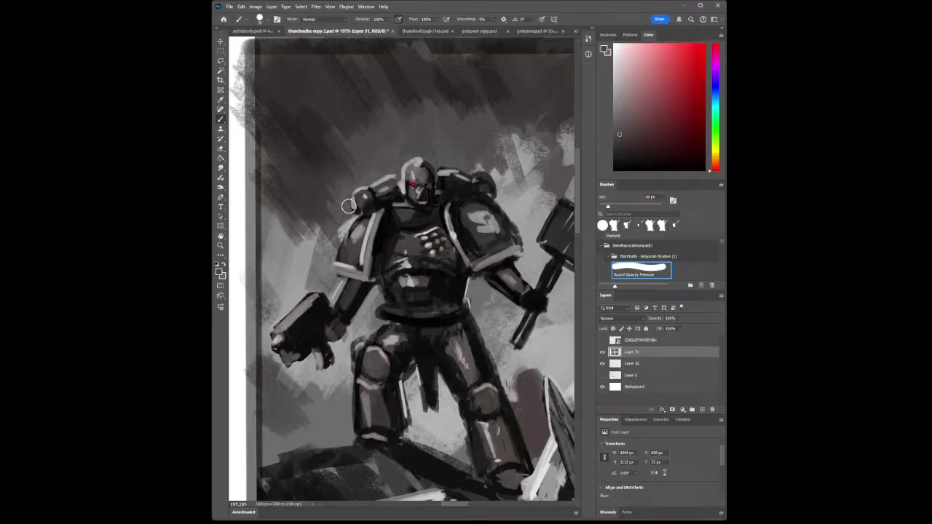
key(bracketleft)
key(bracketleft)
key(bracketleft)
- Sample a near-black from the armor under the backpack and brush dark accents between the helmet and the backpack
click(222, 101)
click(387, 202)
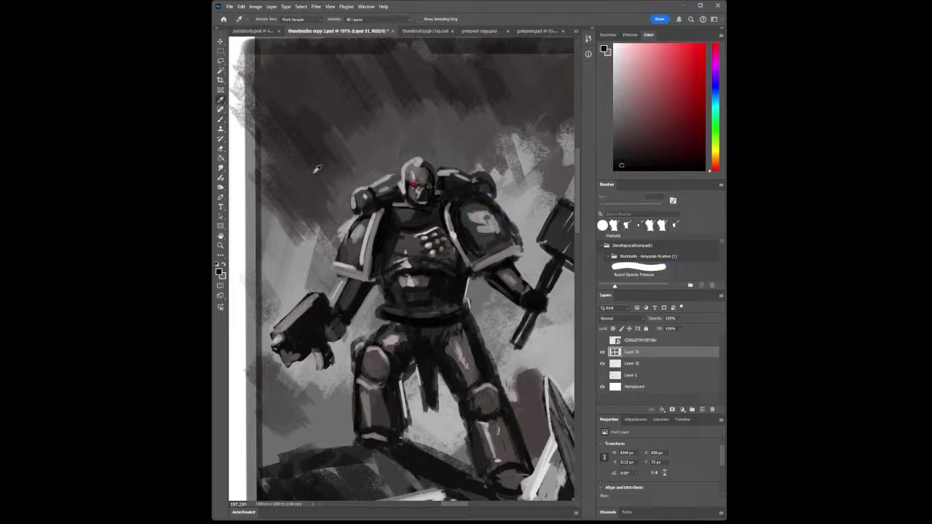
click(222, 120)
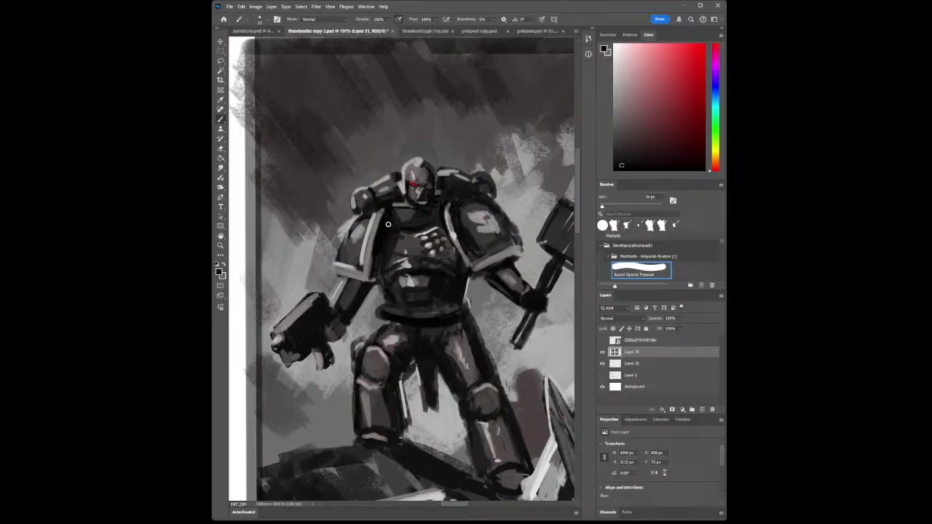
- Sample greys from the hammer figure's backpack and brush a lighter plane onto the upper chest below the helmet
key(i)
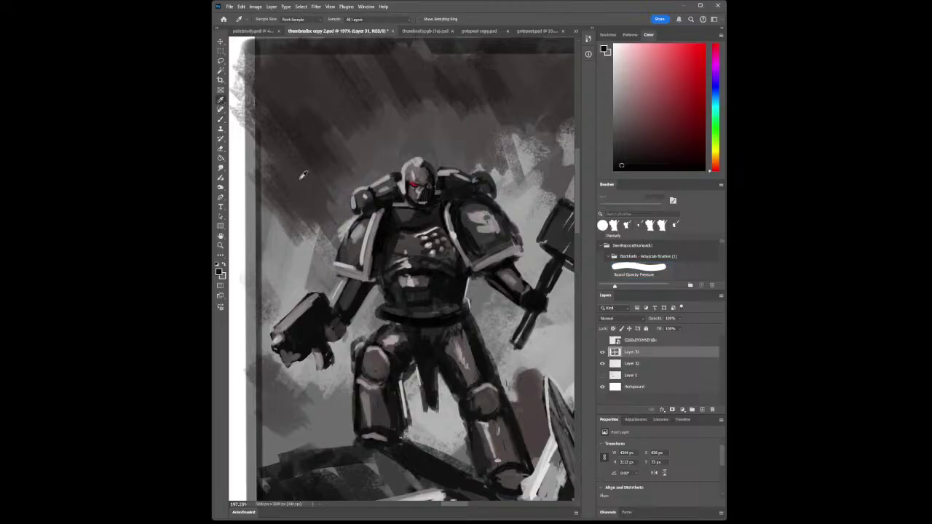
click(386, 187)
key(b)
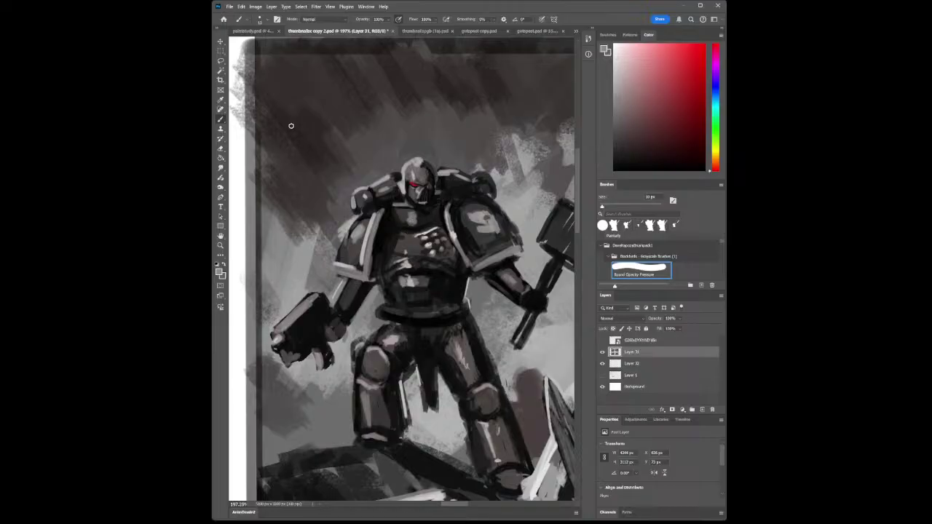
key(i)
click(365, 209)
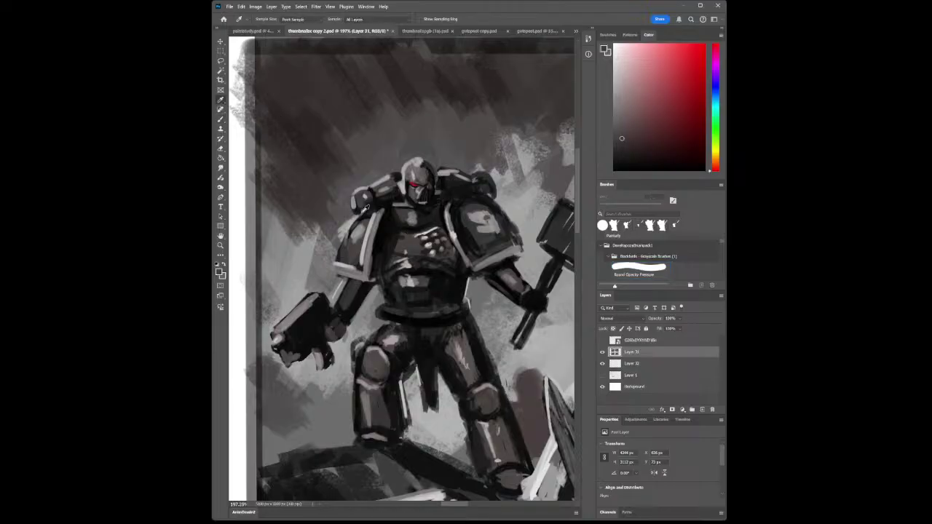
key(b)
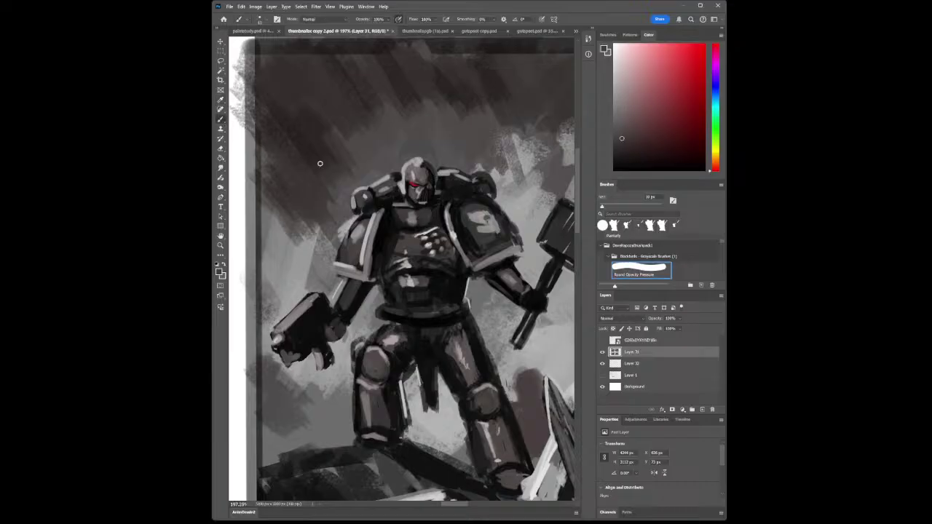
- Sample near-black tones and darken the hammer figure's collar and upper chest around the lighter plane
key(i)
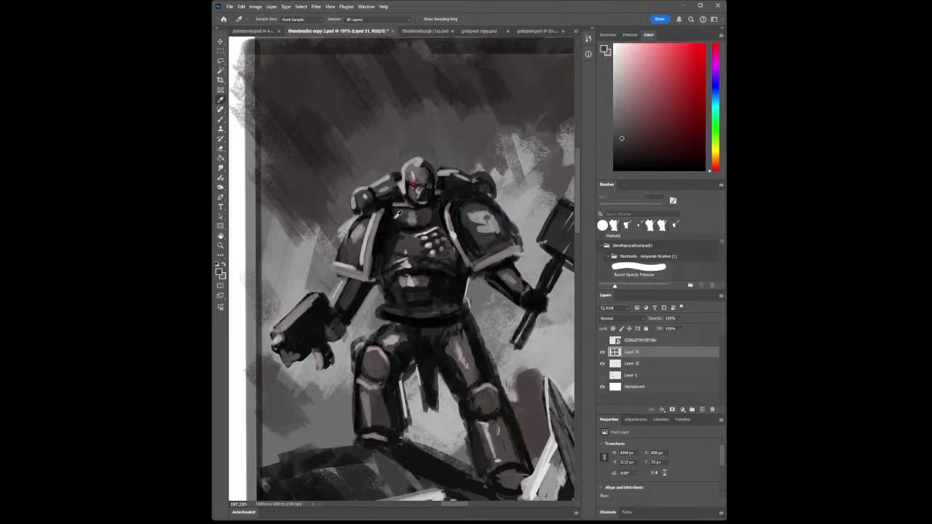
click(387, 211)
click(220, 119)
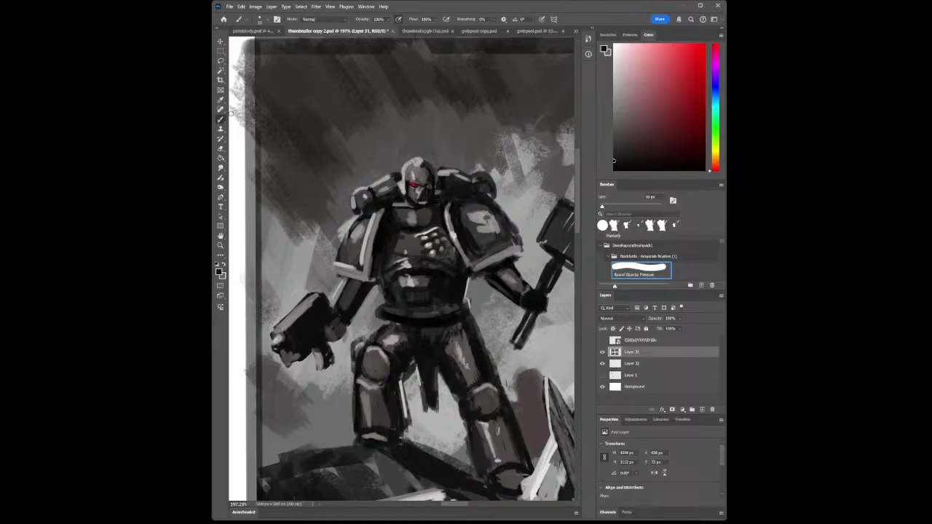
click(221, 100)
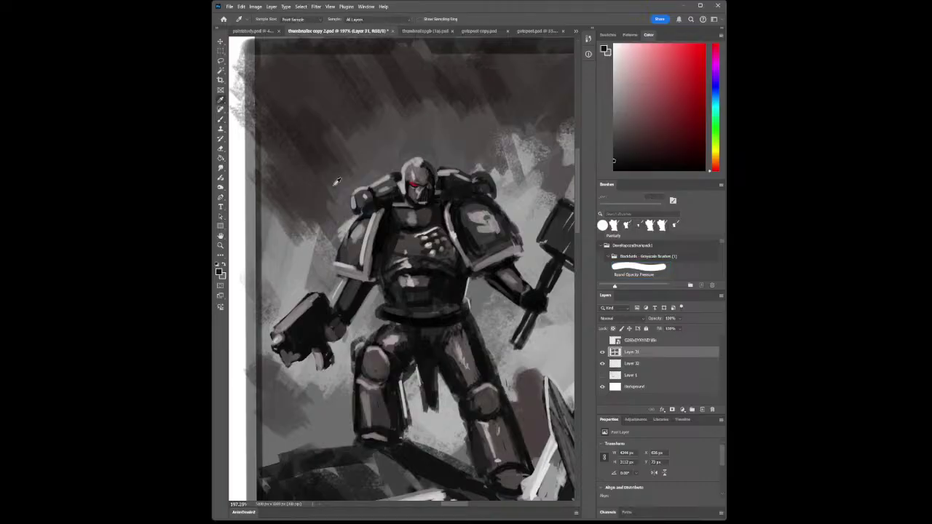
click(283, 162)
click(223, 120)
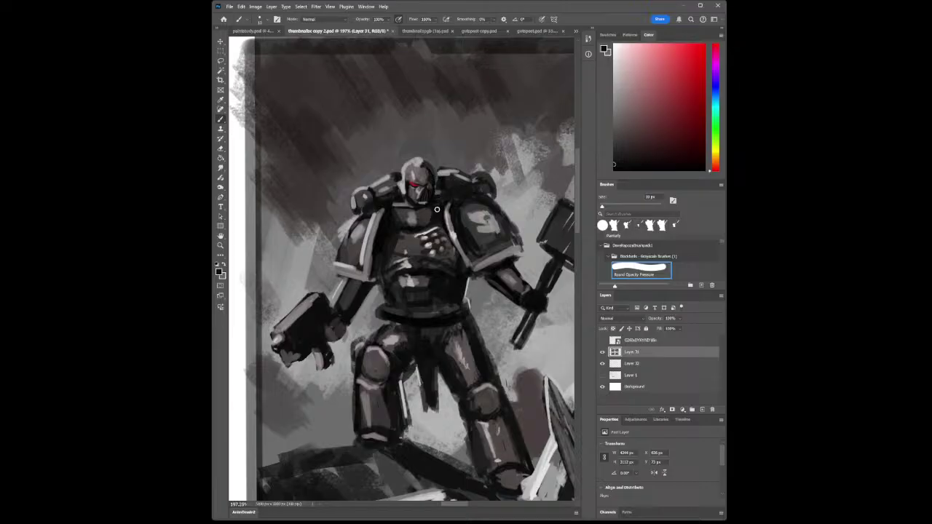
- Sample the light grey at the hammer figure's waist edge and brush a thin rim along the outer thigh with a smaller brush
click(221, 246)
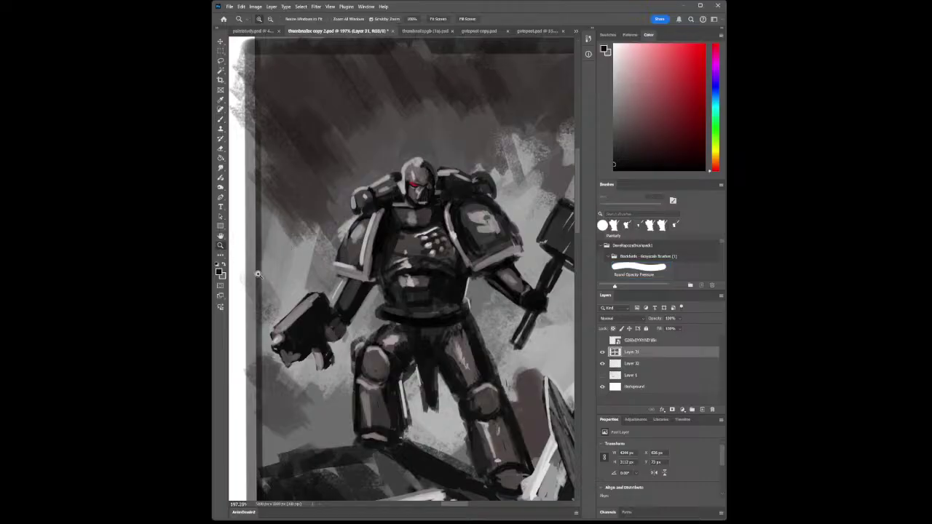
drag(388, 325, 297, 332)
drag(412, 383, 328, 295)
click(220, 99)
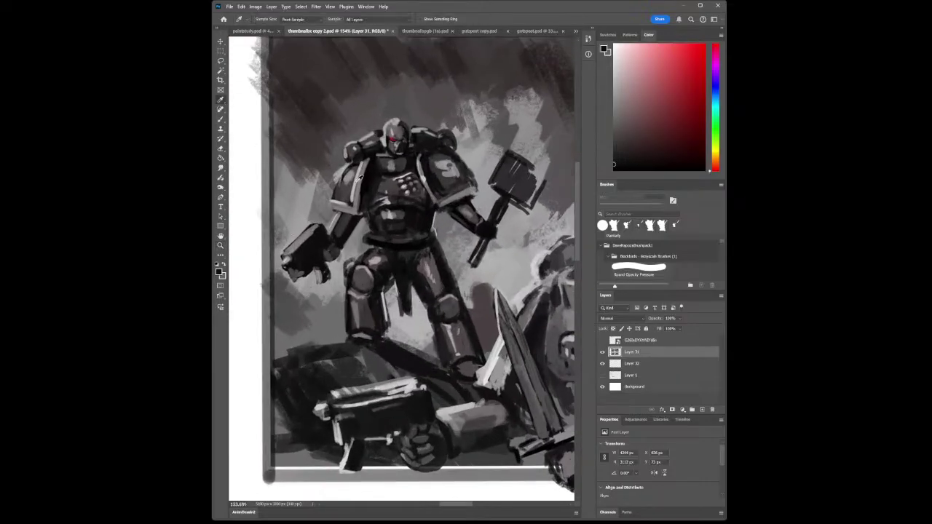
click(435, 219)
click(220, 119)
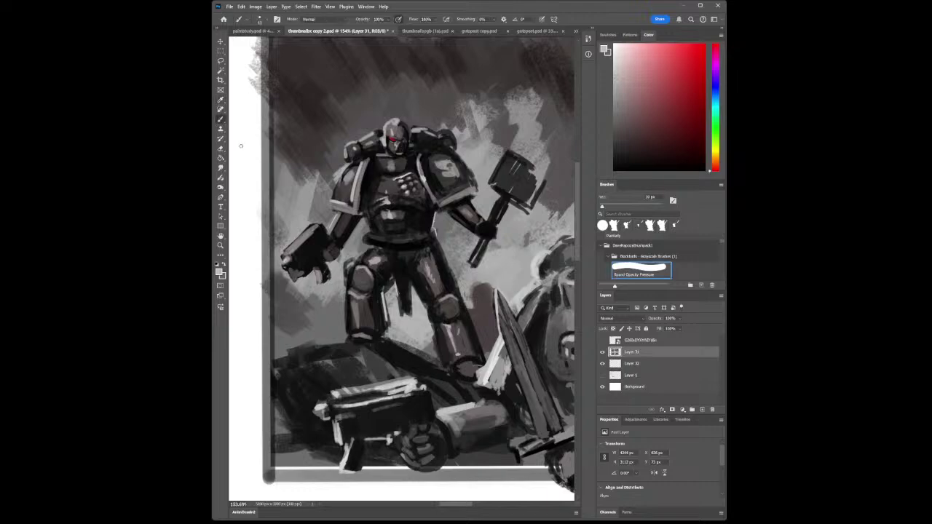
key(bracketleft)
key(bracketleft)
drag(444, 248, 451, 280)
- Review the warrior thumbnails across the whole sheet, comparing the hammer scene with the other three frames
click(220, 245)
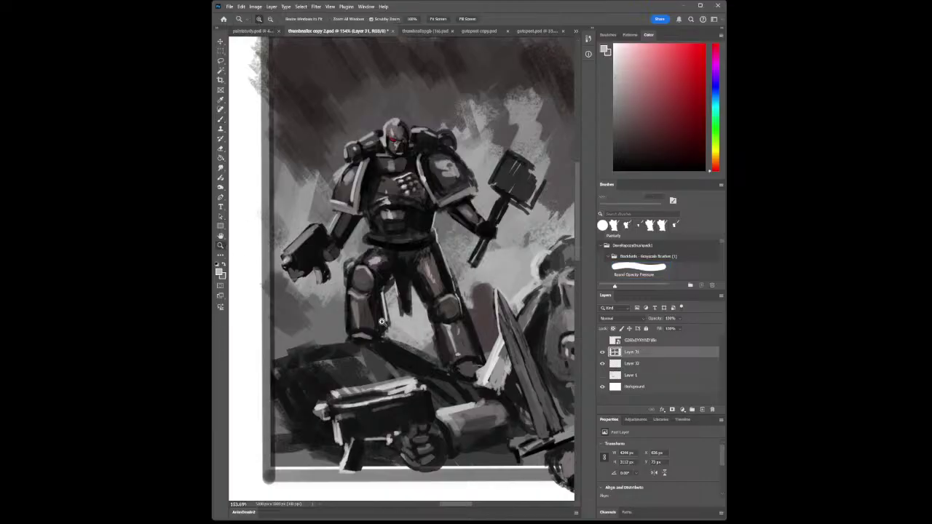
scroll(383, 323, down, 5)
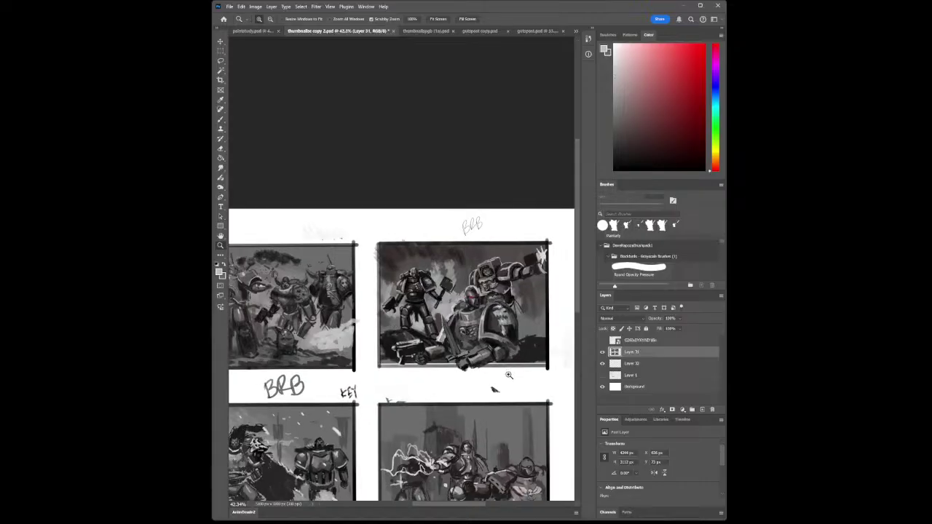
drag(508, 375, 477, 391)
drag(405, 435, 468, 362)
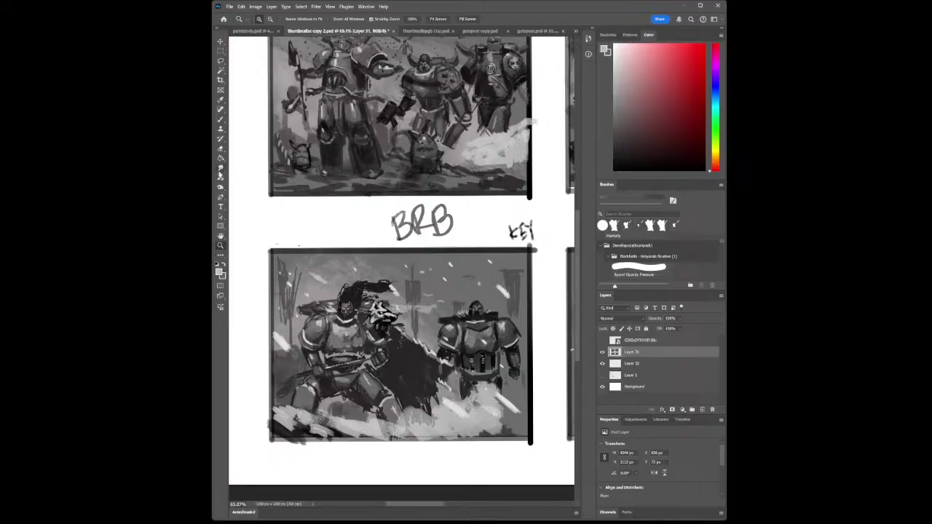
scroll(465, 341, down, 3)
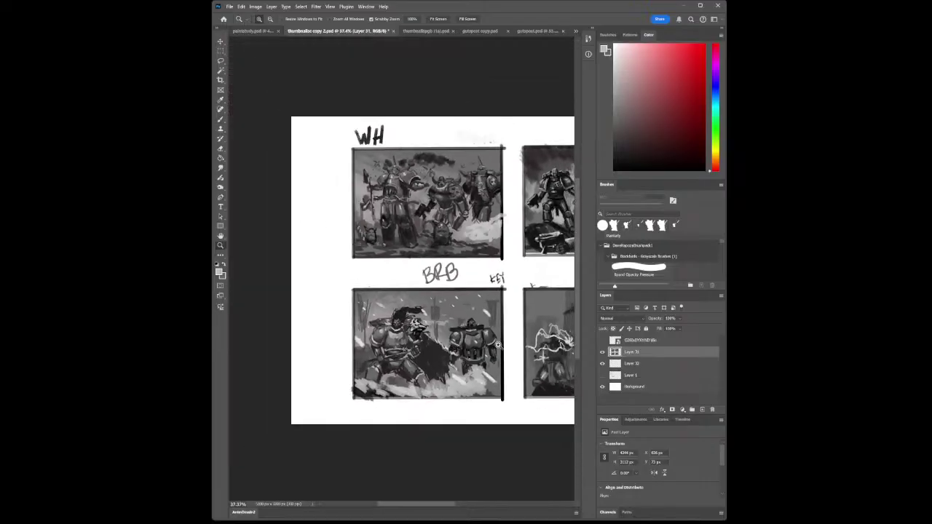
drag(498, 344, 400, 350)
scroll(400, 349, right, 5)
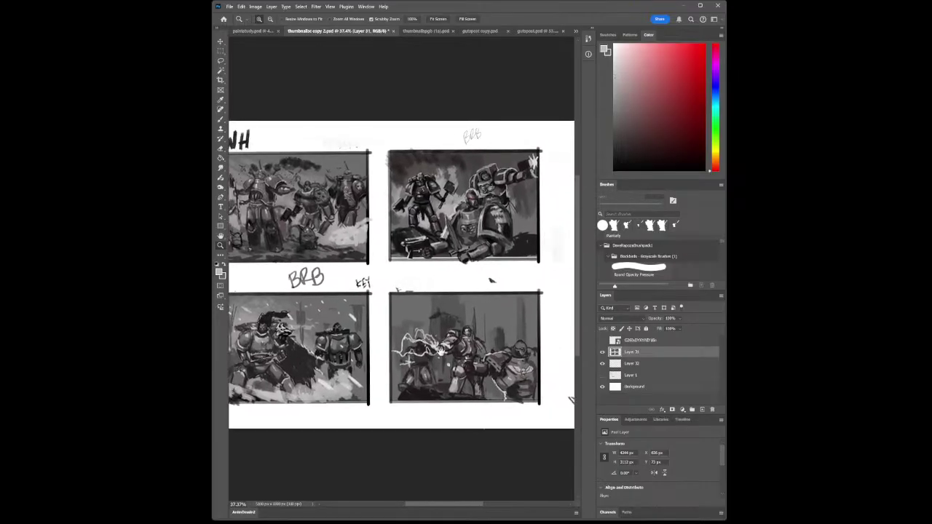
scroll(430, 336, left, 4)
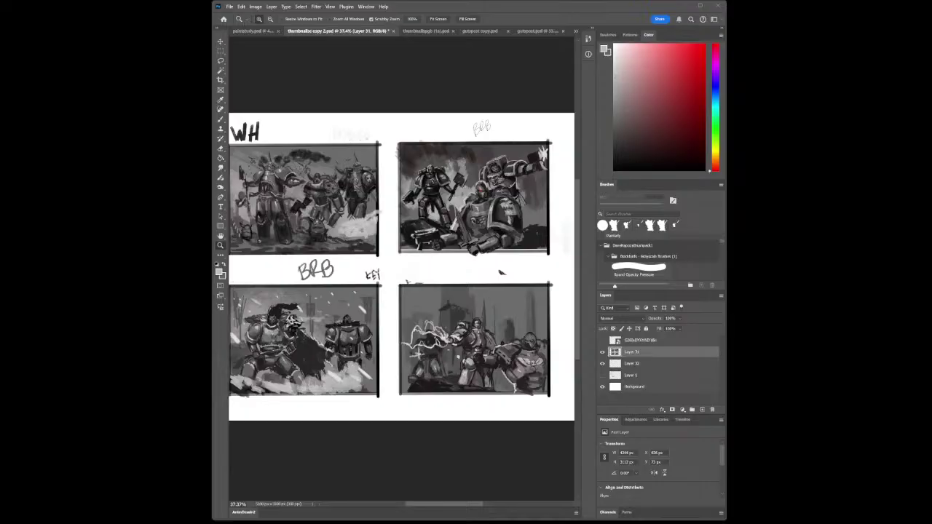
- Compare the warrior thumbnail sheet with the open Batman thumbnail sheet and the horned creature painting
click(425, 30)
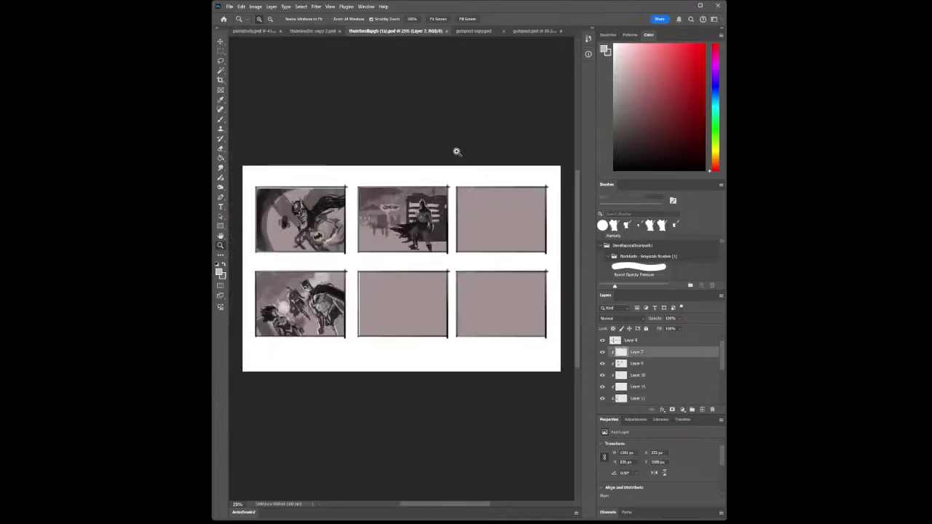
click(308, 31)
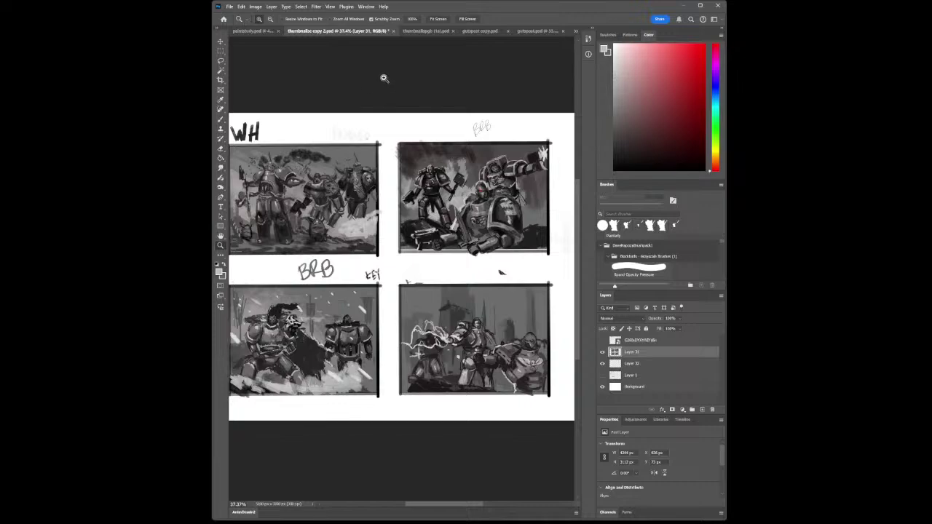
click(421, 31)
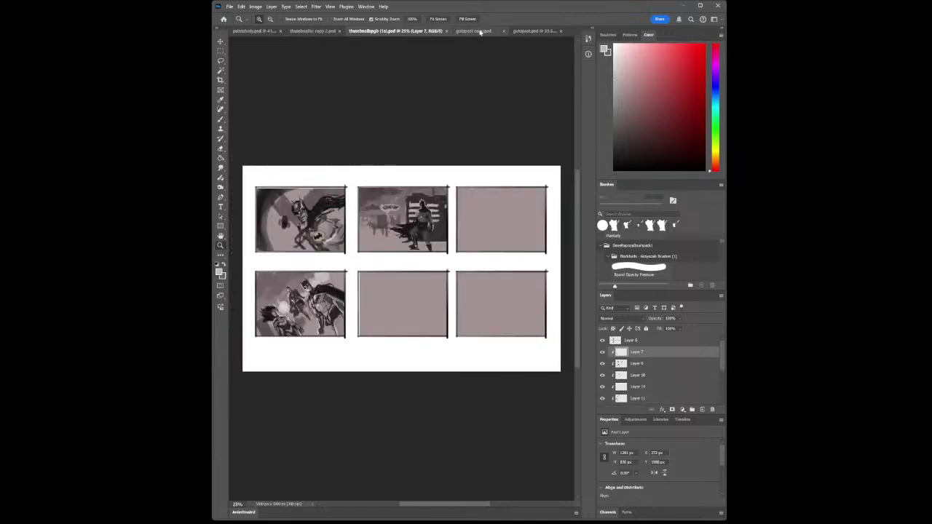
click(479, 31)
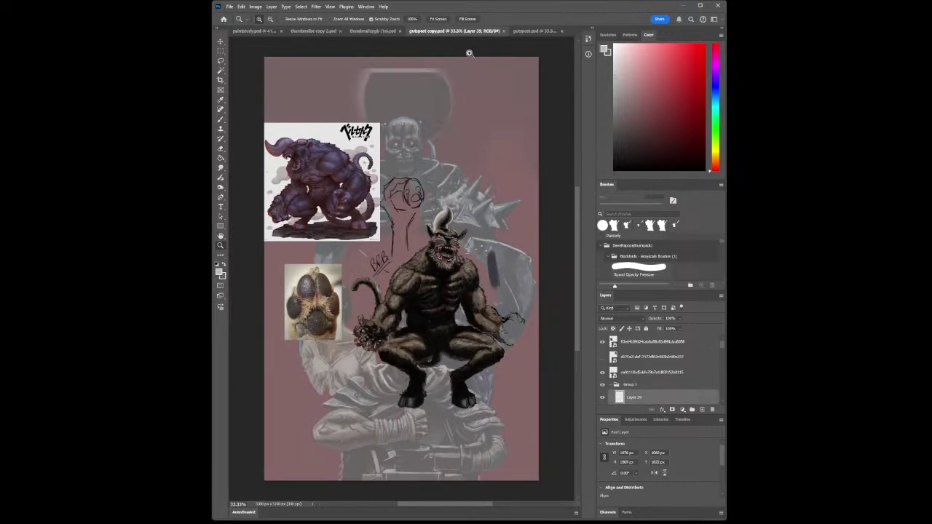
click(377, 31)
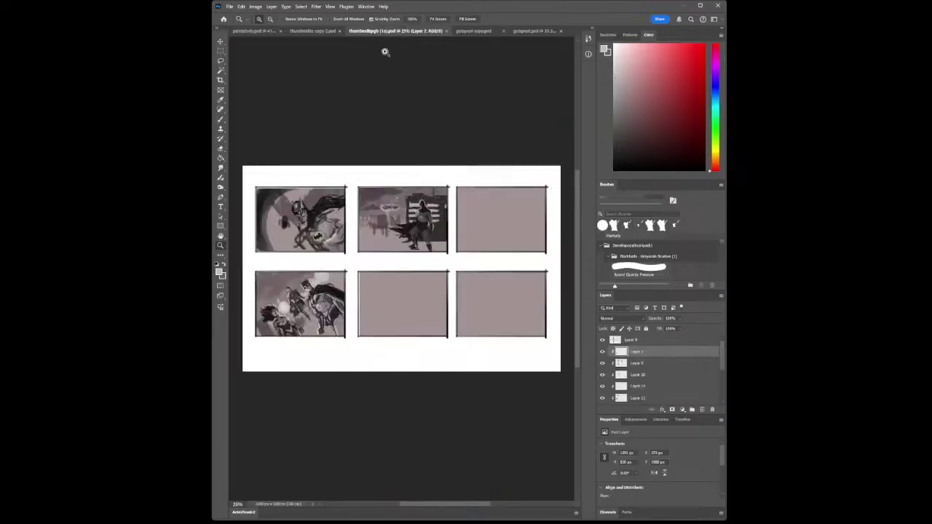
click(313, 32)
- Examine the painted and empty frames of the Batman thumbnail sheet up close, then return to the warrior thumbnail sheet
click(421, 32)
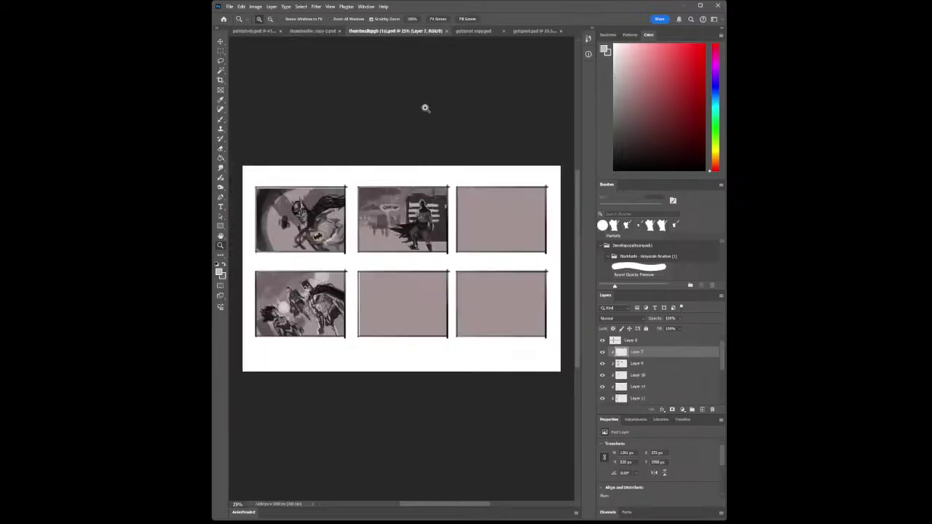
drag(435, 330, 376, 266)
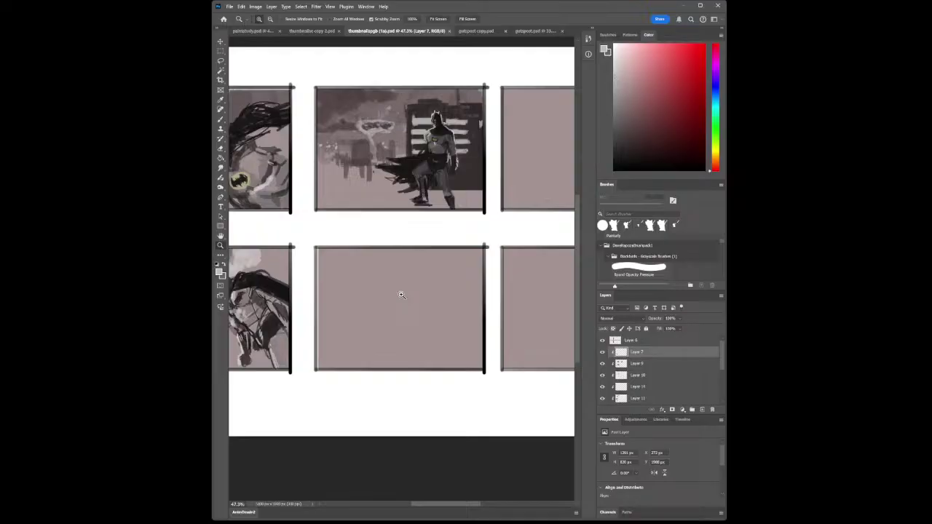
drag(401, 291, 321, 287)
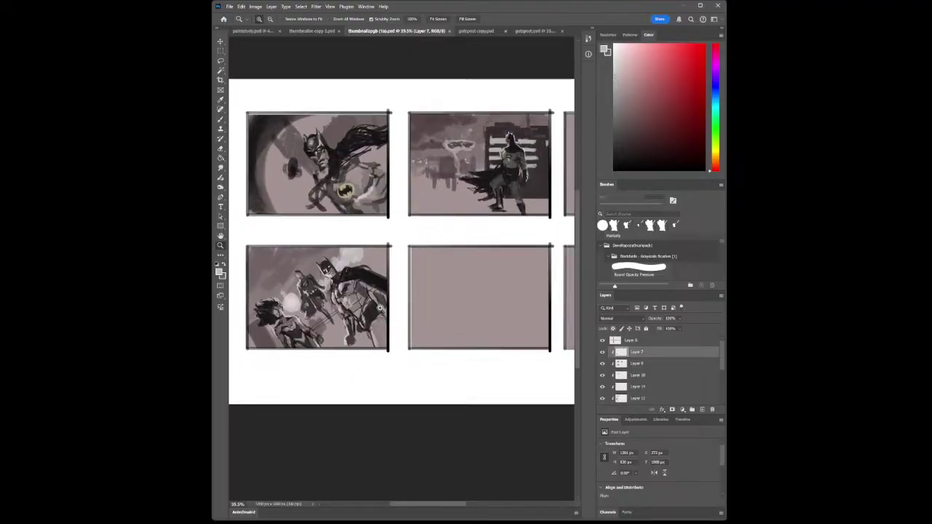
drag(403, 306, 371, 314)
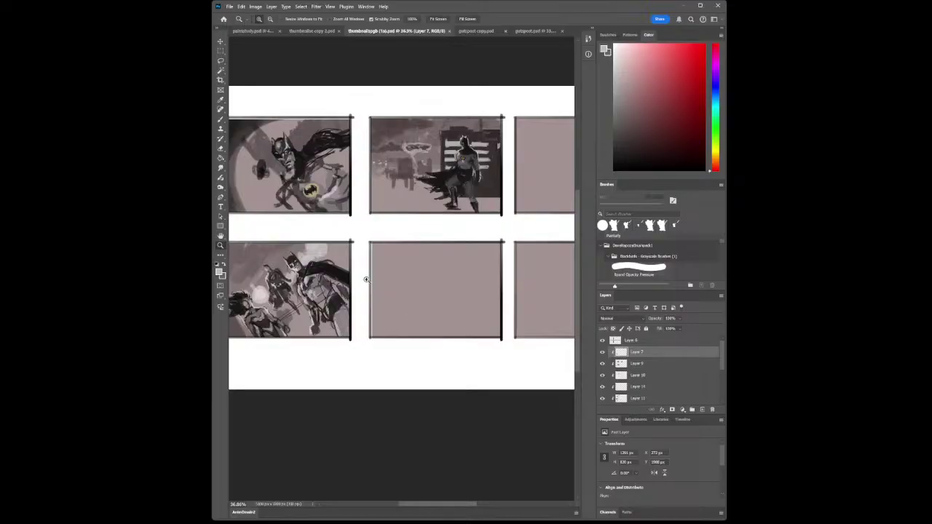
click(312, 30)
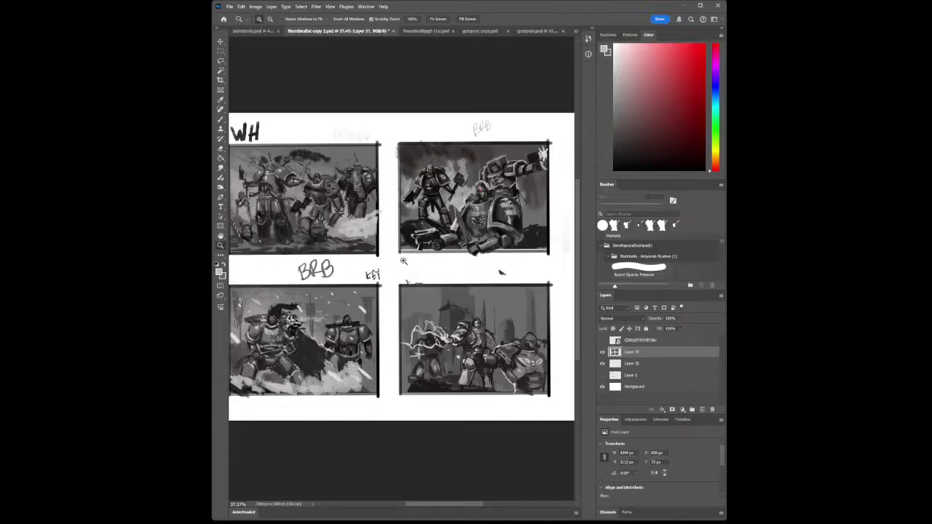
- Sample the black of the WH lettering and brush a small star beside the lower-left thumbnail on a new layer
alt+click(356, 281)
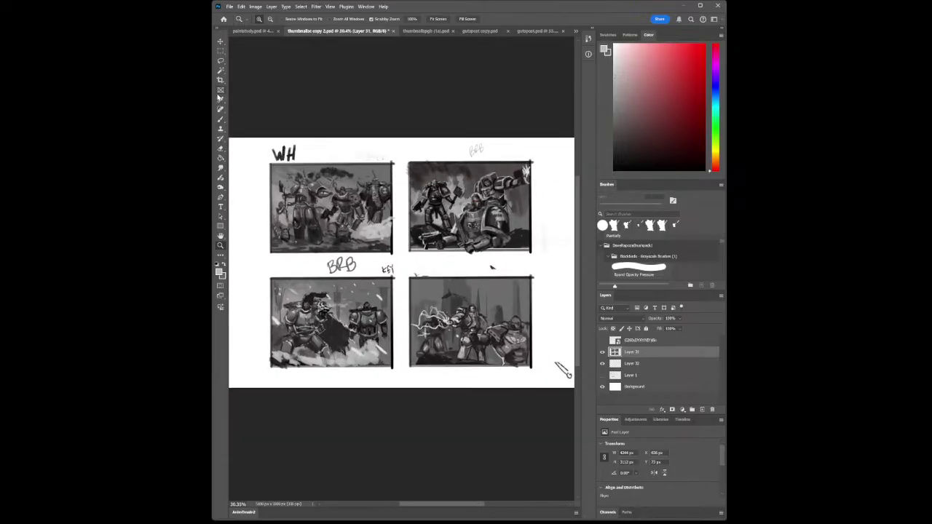
click(221, 99)
click(282, 155)
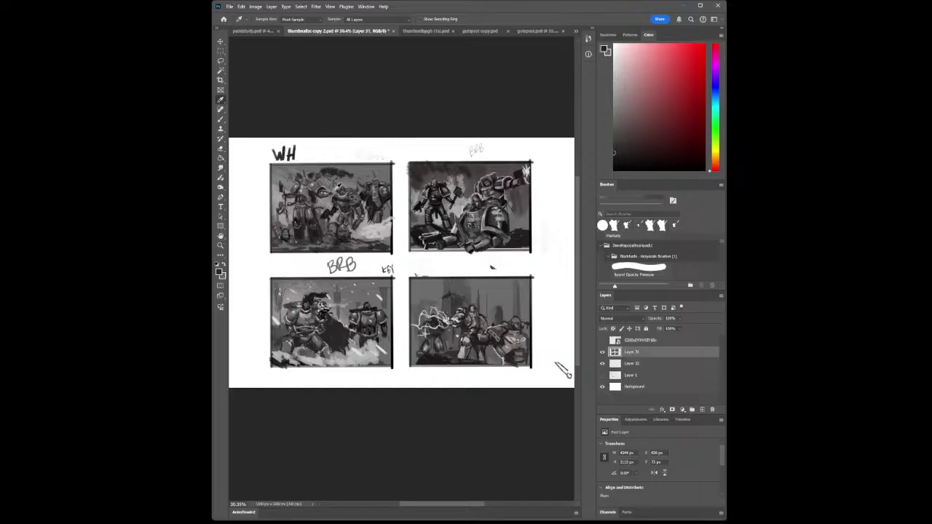
click(221, 118)
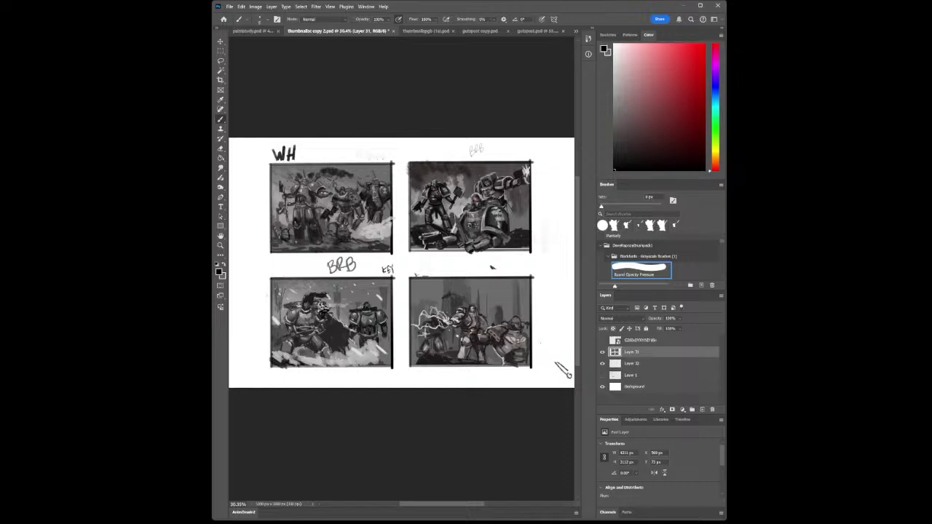
click(702, 411)
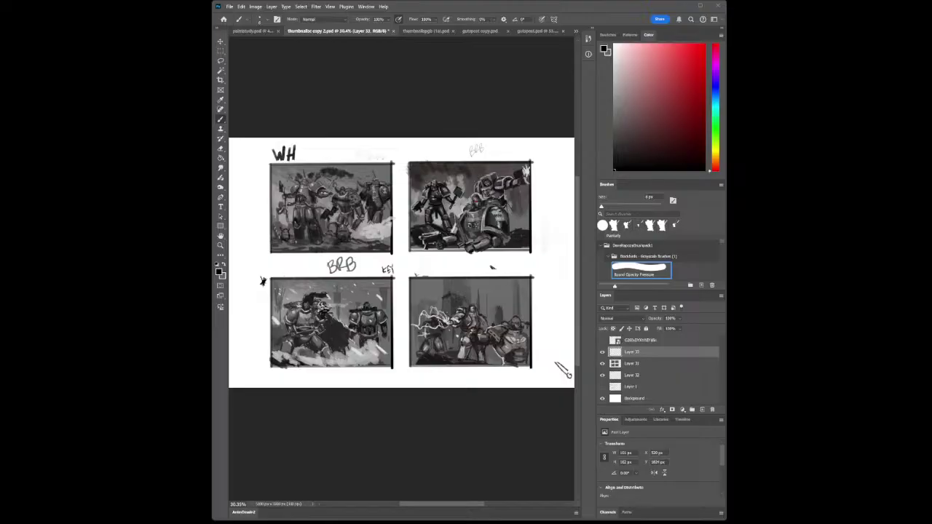
- Erase the BRB and KEY notes and the stray mark between the frames from the thumbnail layer with a much larger eraser
key(alt+bracketleft)
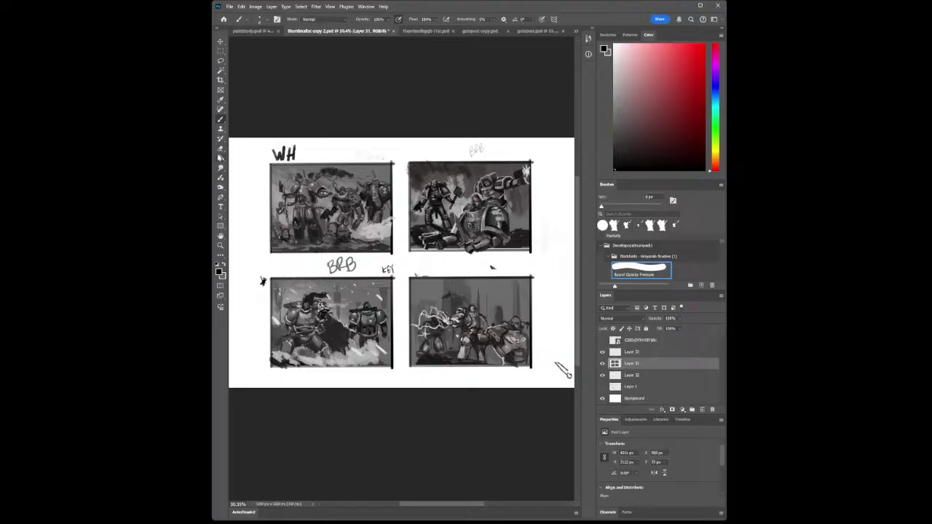
click(221, 149)
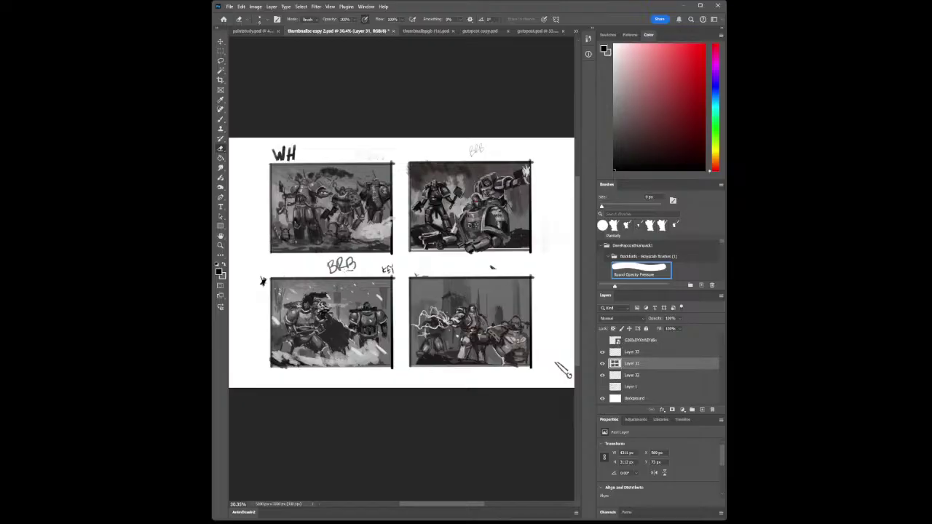
key(bracketright)
key(bracketright)
key(bracketright)
key(bracketright)
key(bracketright)
key(bracketright)
key(bracketright)
key(bracketright)
key(bracketright)
key(bracketright)
key(bracketright)
mouse_move(343, 263)
mouse_down()
mouse_move(320, 267)
mouse_move(354, 260)
mouse_move(338, 268)
mouse_move(391, 274)
mouse_up()
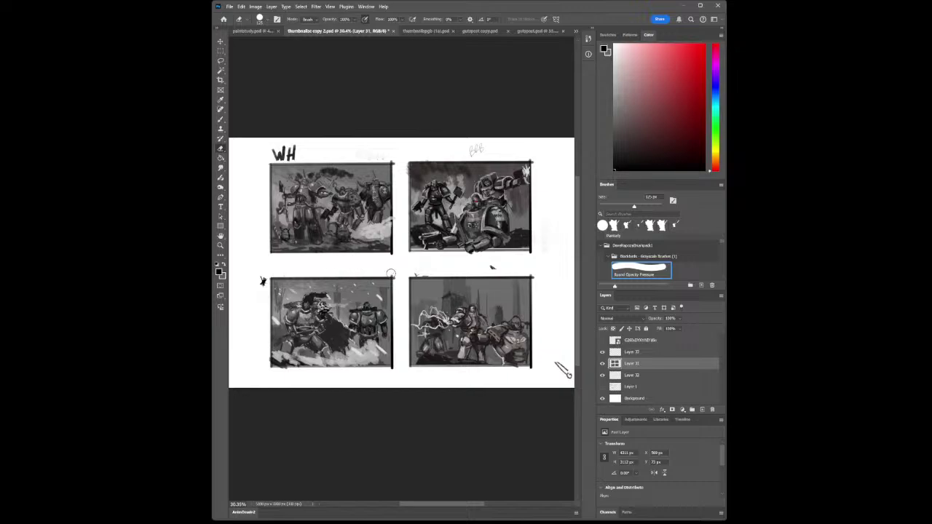
click(494, 266)
mouse_move(474, 143)
mouse_down()
mouse_move(486, 148)
mouse_move(473, 154)
mouse_up()
click(221, 119)
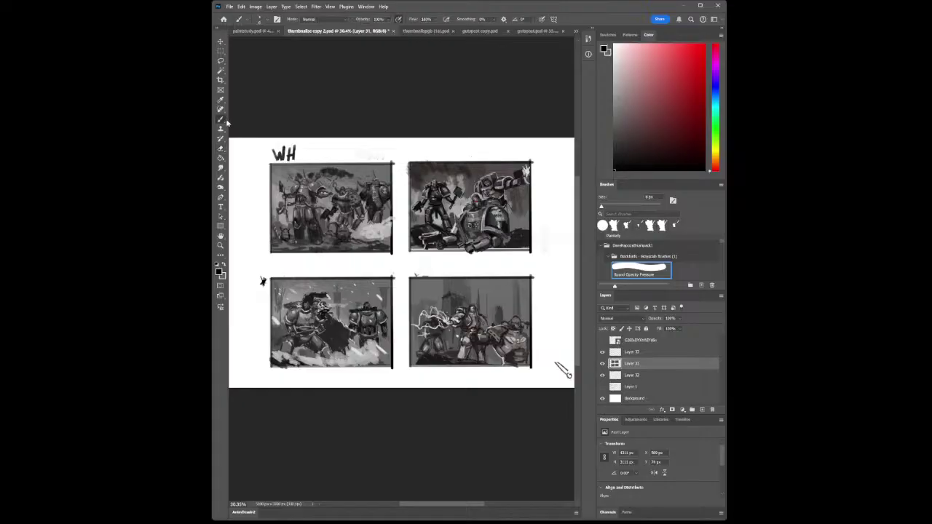
- Reduce the eraser size and brush a small black star beside the upper-right hammer thumbnail
click(221, 148)
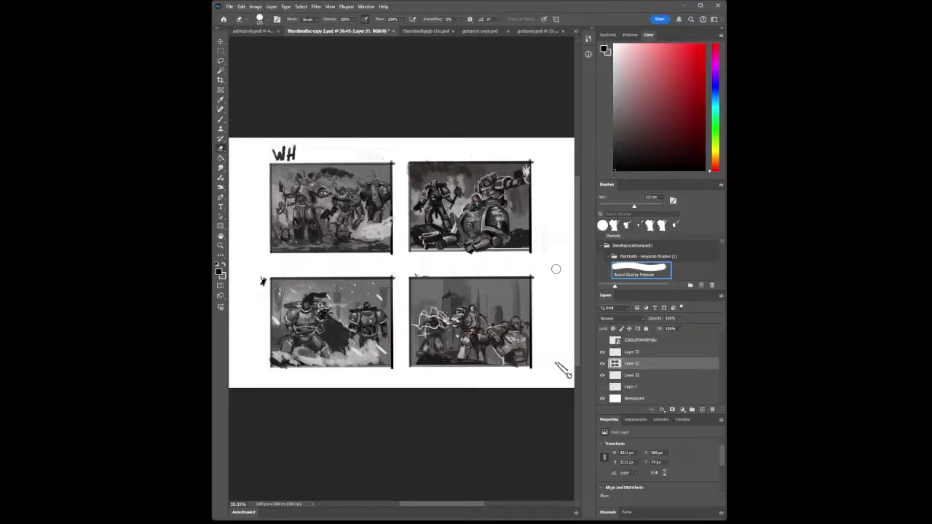
key(bracketleft)
key(bracketleft)
key(bracketleft)
key(bracketleft)
key(bracketleft)
key(bracketleft)
key(bracketleft)
key(bracketleft)
key(bracketleft)
key(bracketleft)
key(bracketright)
click(221, 119)
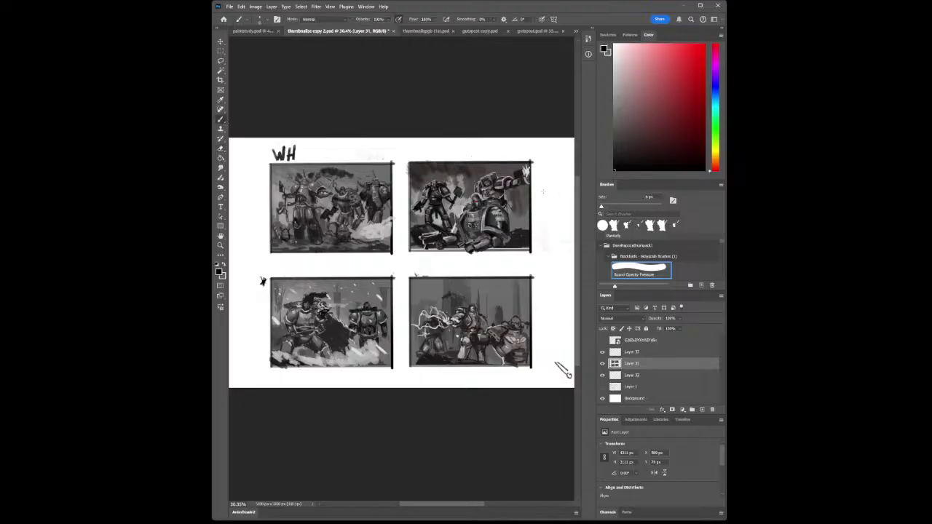
key(bracketright)
- Review the open Batman thumbnails, horned creature, red group poster and portrait study, then return to the warrior thumbnail sheet
click(421, 31)
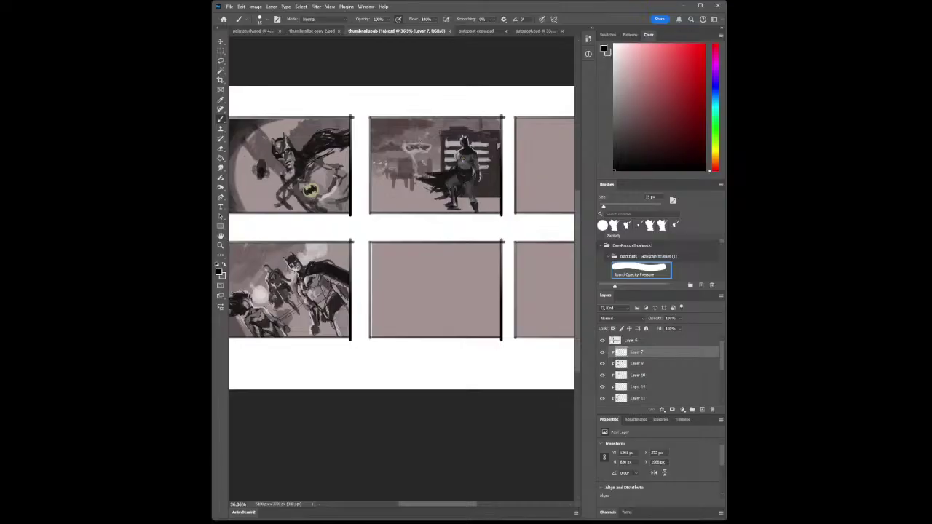
click(478, 32)
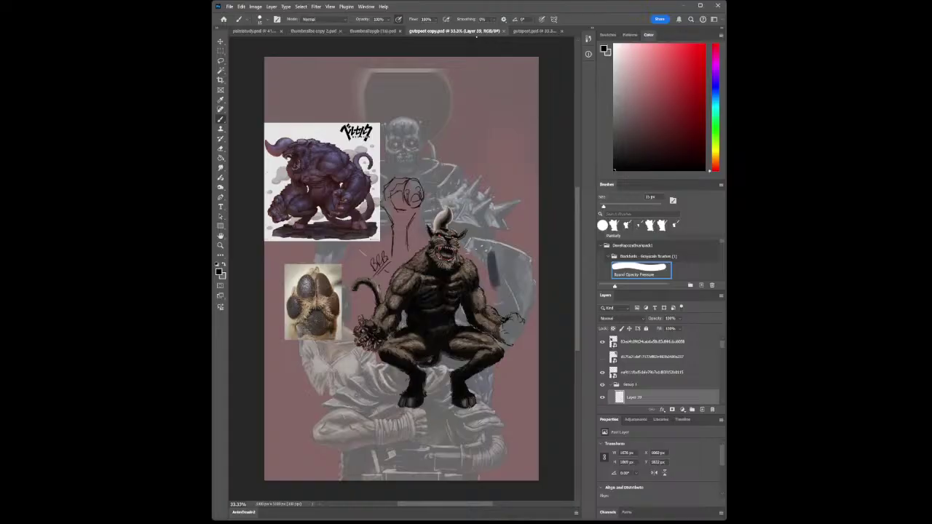
click(530, 35)
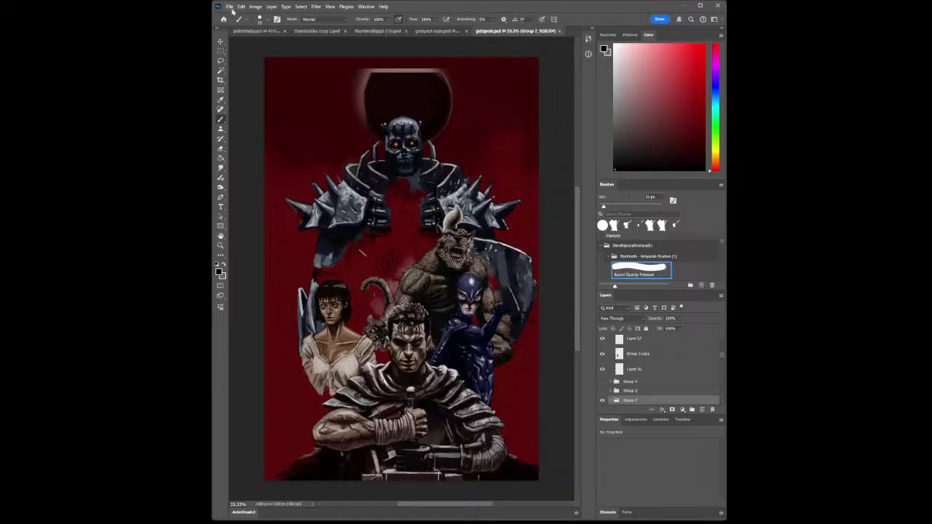
click(434, 32)
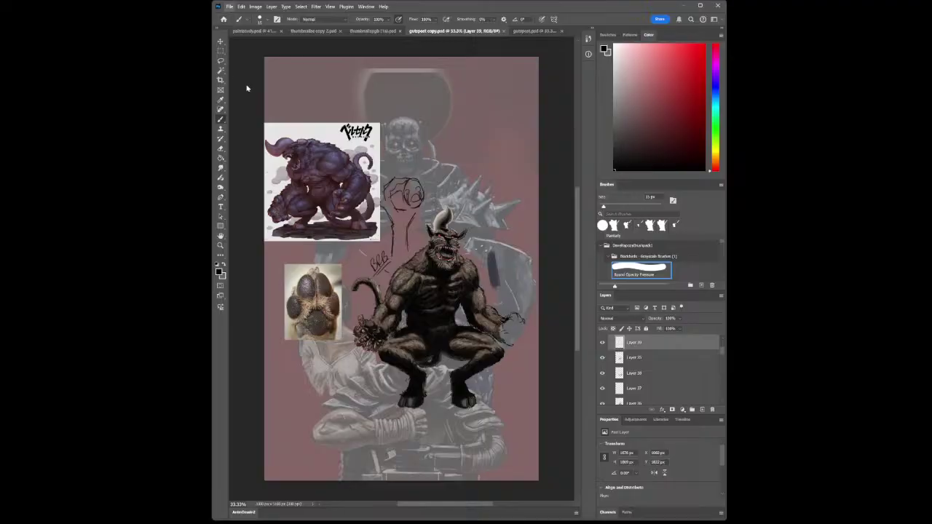
click(375, 32)
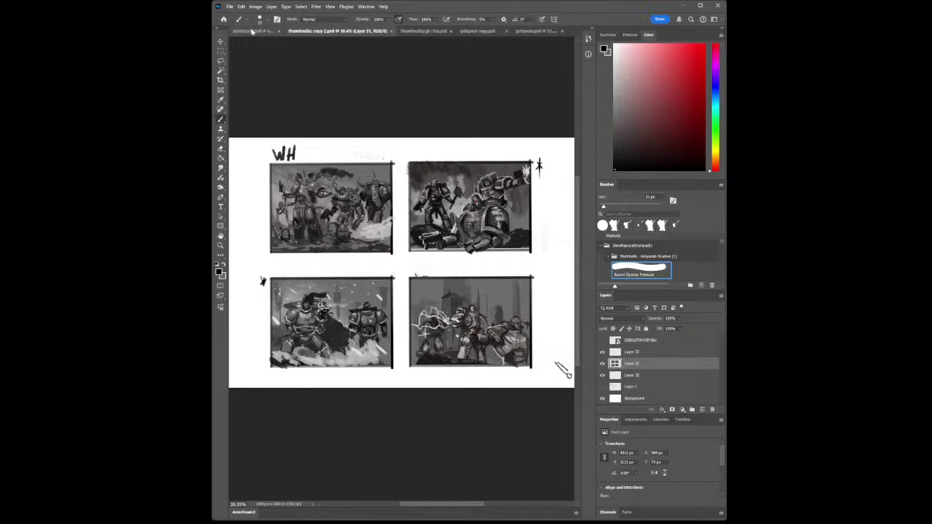
click(252, 31)
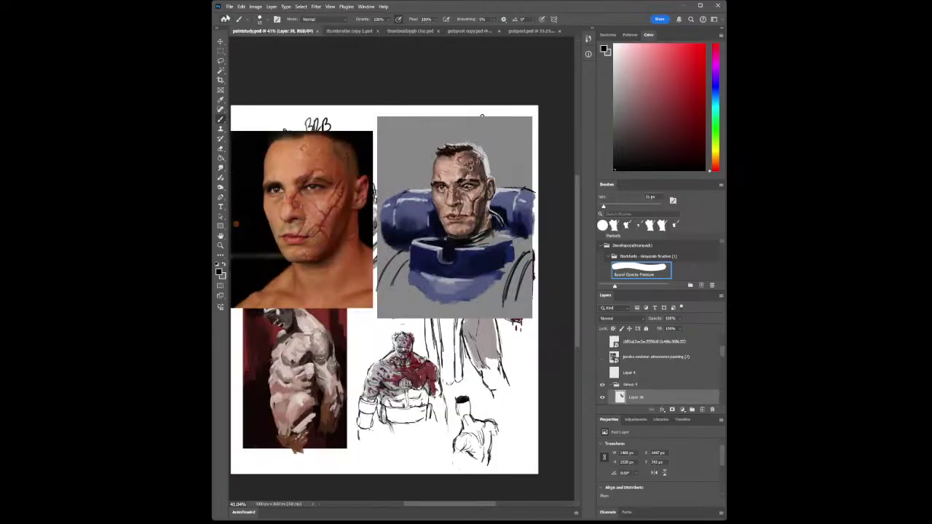
click(350, 32)
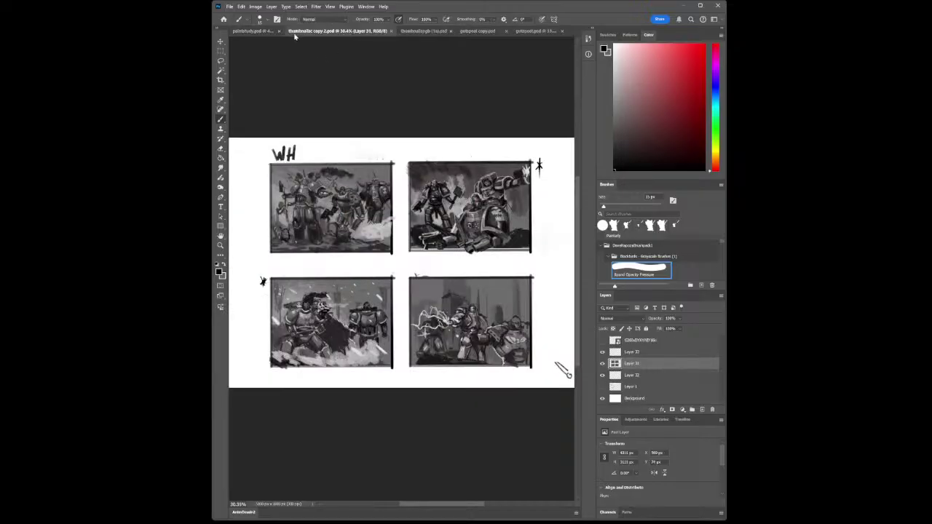